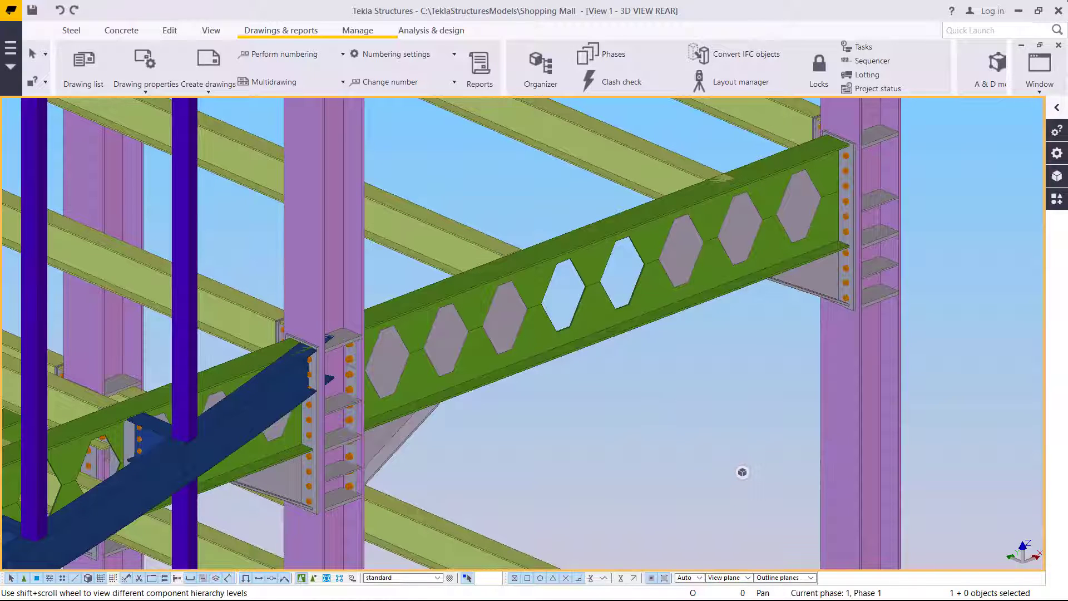
Step: Leave the Tekla model and reopen the Title Blocks folder from the desktop
{"action": "left_click", "coordinate": [1018, 22]}
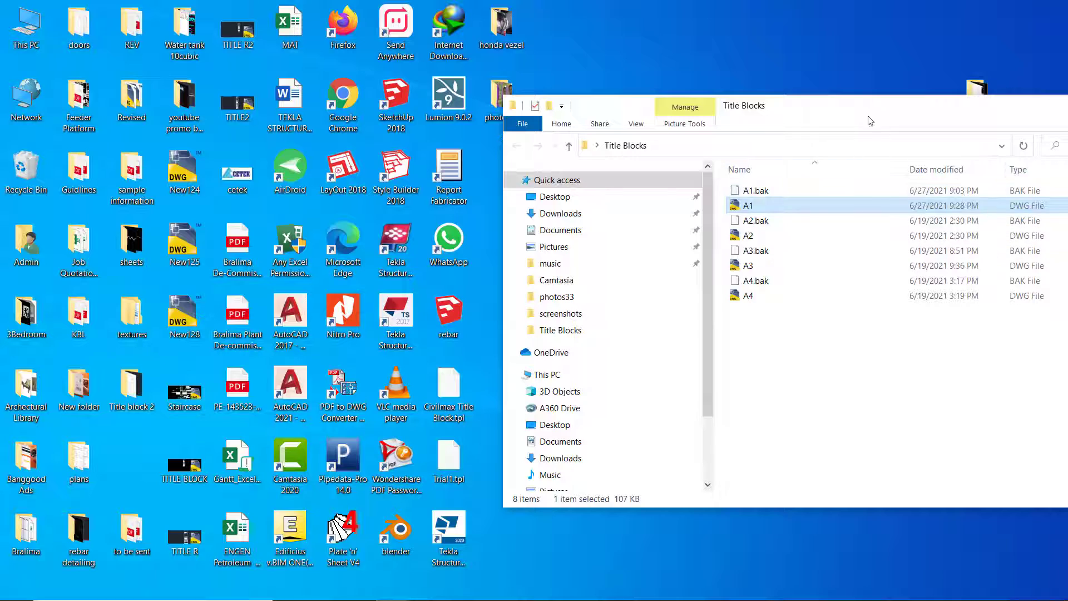
{"action": "left_click_drag", "start_coordinate": [870, 119], "coordinate": [566, 153]}
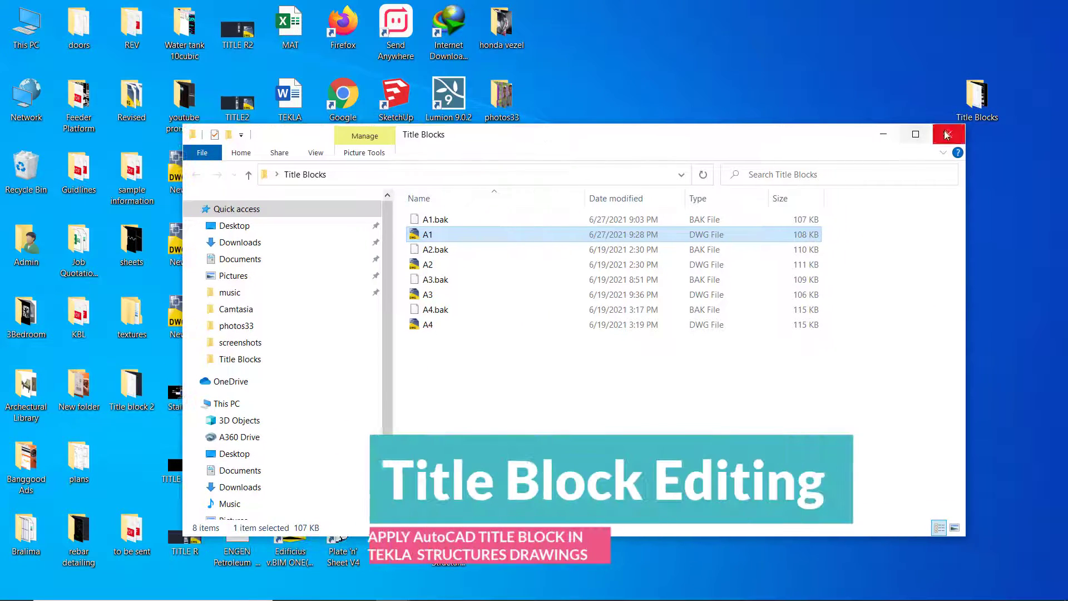
{"action": "left_click", "coordinate": [969, 141]}
{"action": "double_click", "coordinate": [974, 100]}
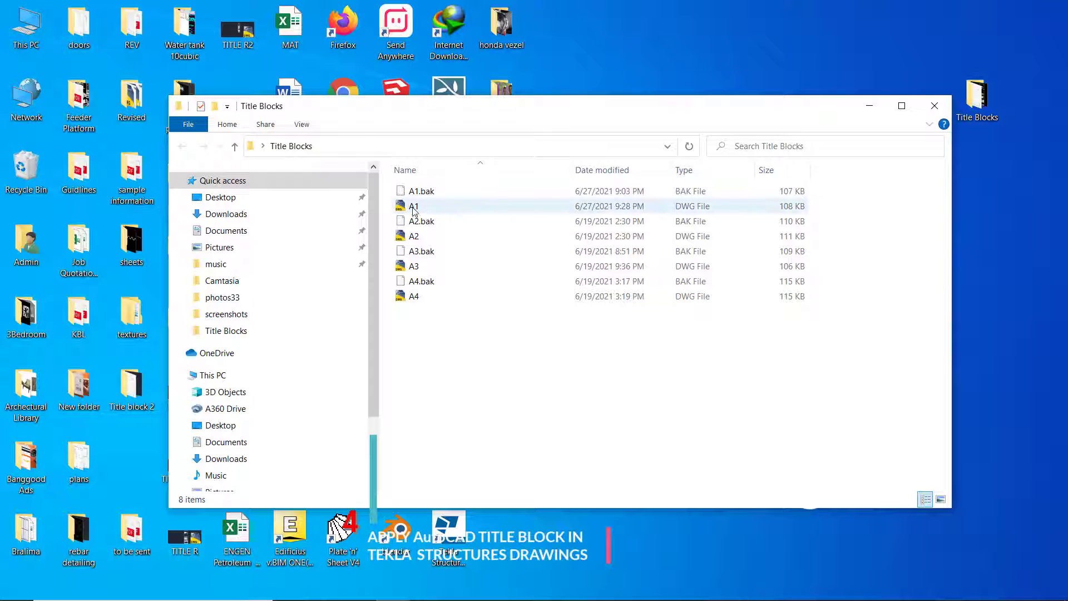
Step: Open the A1 drawing file from the Title Blocks folder in AutoCAD 2021, continuing past the foreign DWG notice
{"action": "left_click_drag", "start_coordinate": [537, 127], "coordinate": [871, 68]}
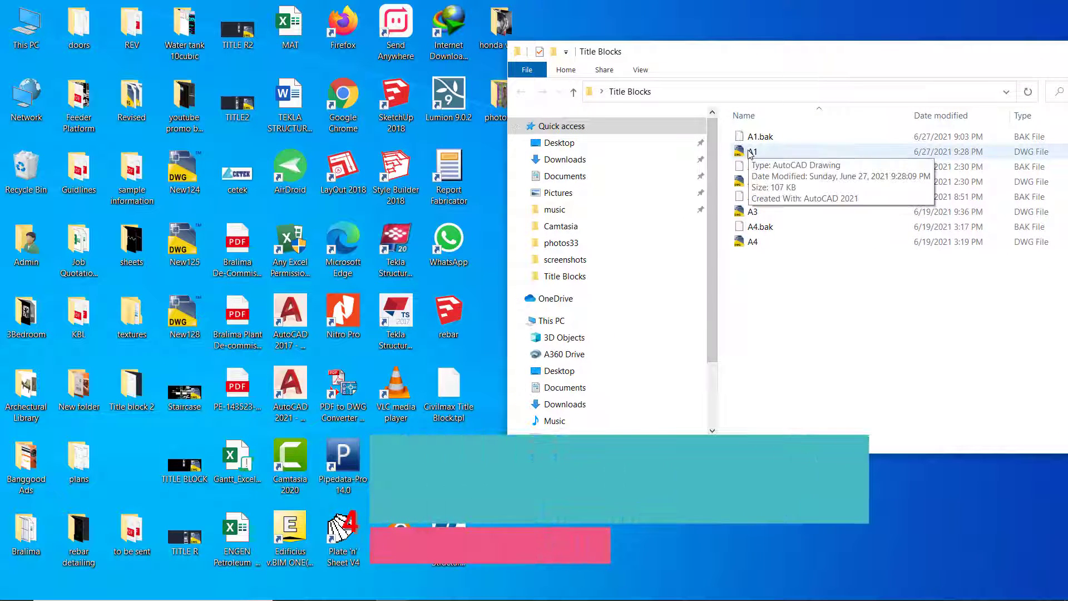
{"action": "left_click_drag", "start_coordinate": [751, 154], "coordinate": [290, 396]}
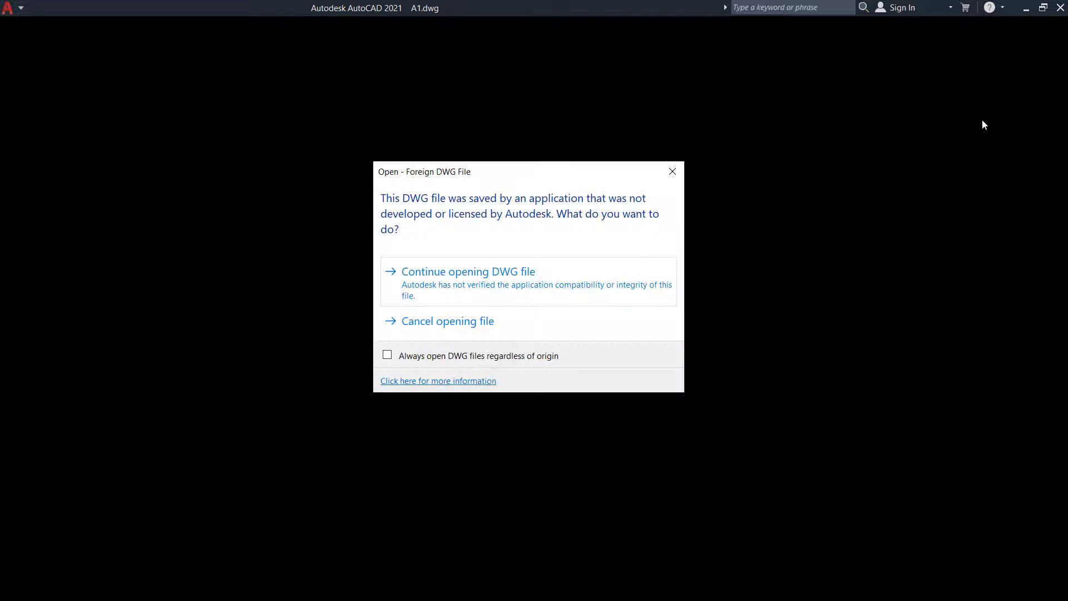
{"action": "left_click", "coordinate": [502, 277]}
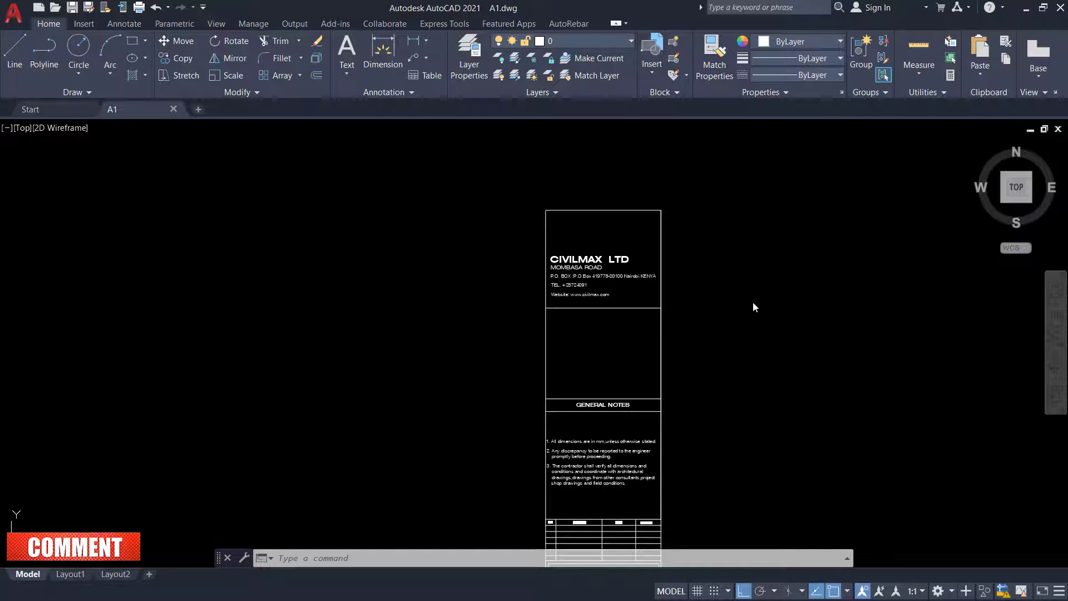
Step: Examine the A1 title block's company details, general notes, revision table, and client, project and drawing title boxes
{"action": "left_click", "coordinate": [772, 240]}
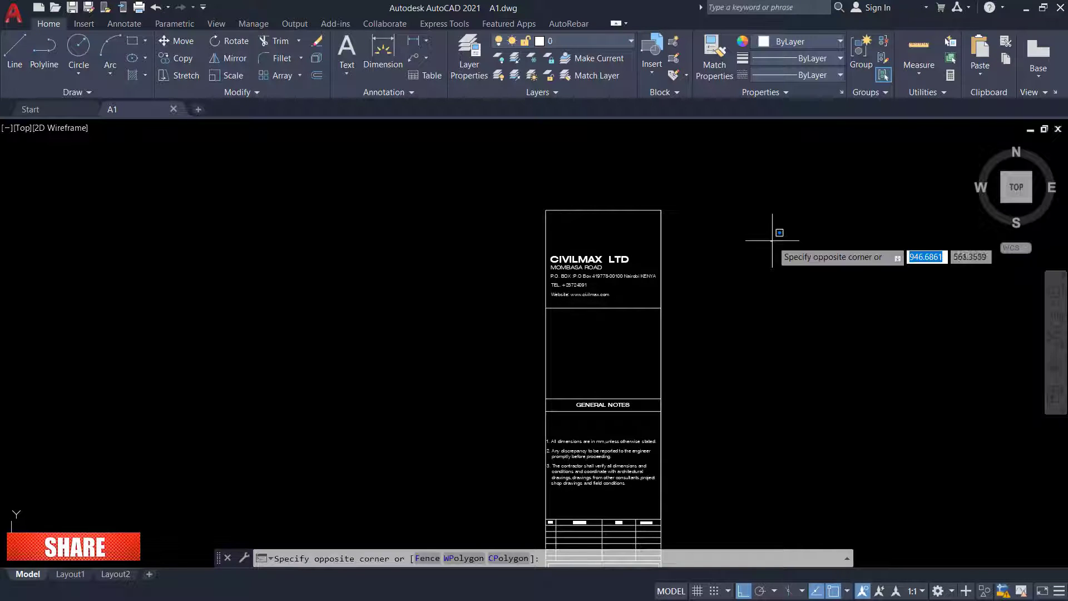
{"action": "left_click", "coordinate": [763, 241]}
{"action": "middle_click", "coordinate": [579, 268]}
{"action": "middle_click", "coordinate": [579, 267]}
{"action": "scroll", "coordinate": [576, 267], "scroll_direction": "up", "scroll_amount": 8}
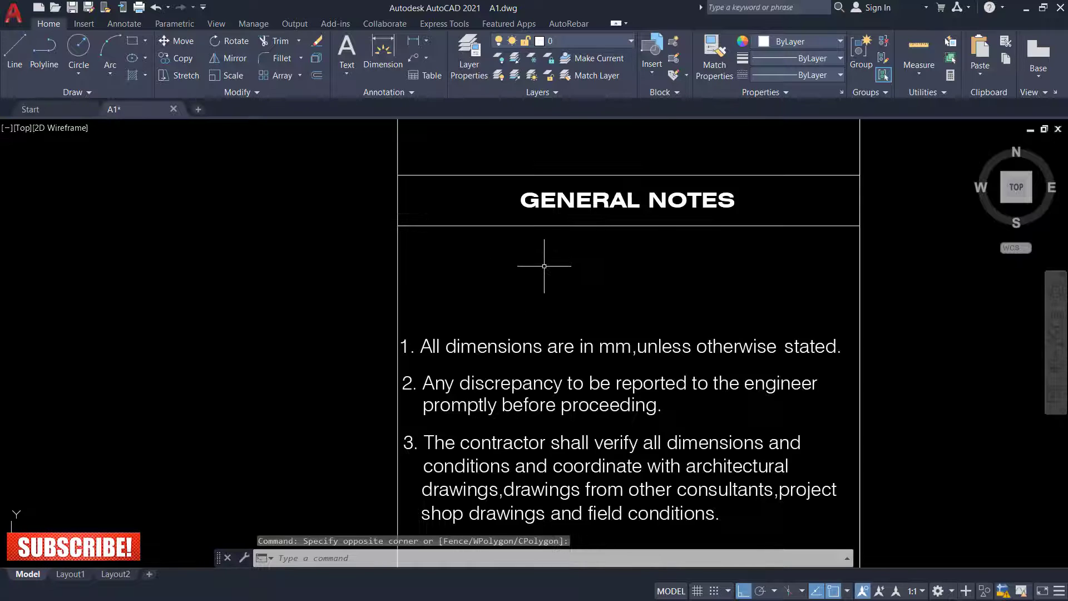
{"action": "scroll", "coordinate": [568, 267], "scroll_direction": "down", "scroll_amount": 8}
{"action": "scroll", "coordinate": [580, 246], "scroll_direction": "up", "scroll_amount": 7}
{"action": "scroll", "coordinate": [613, 236], "scroll_direction": "down", "scroll_amount": 3}
{"action": "scroll", "coordinate": [549, 334], "scroll_direction": "up", "scroll_amount": 4}
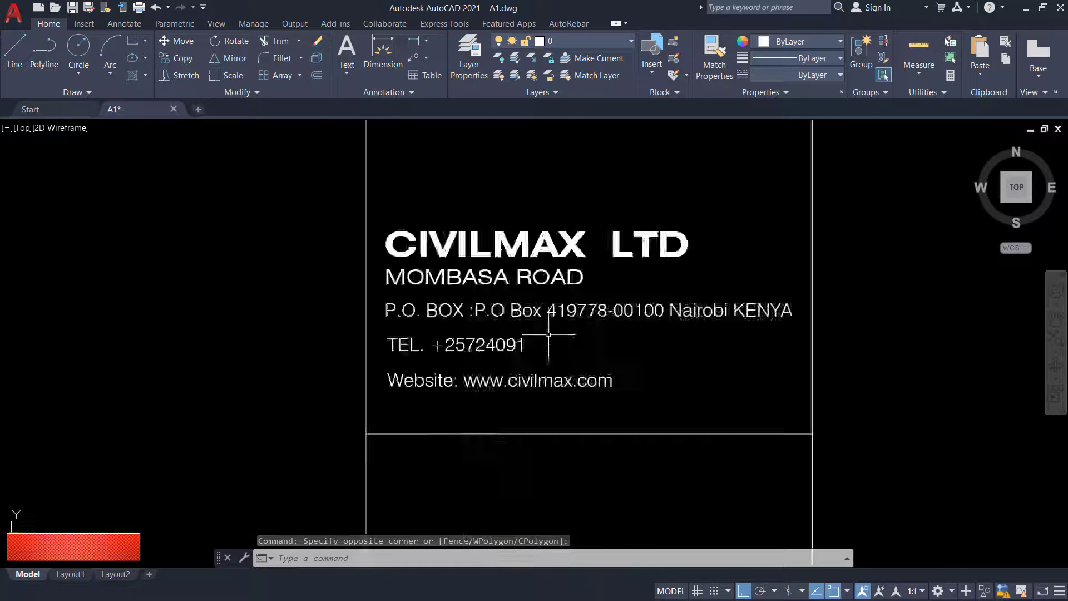
{"action": "scroll", "coordinate": [618, 295], "scroll_direction": "down", "scroll_amount": 8}
{"action": "scroll", "coordinate": [612, 292], "scroll_direction": "up", "scroll_amount": 3}
{"action": "scroll", "coordinate": [576, 351], "scroll_direction": "down", "scroll_amount": 2}
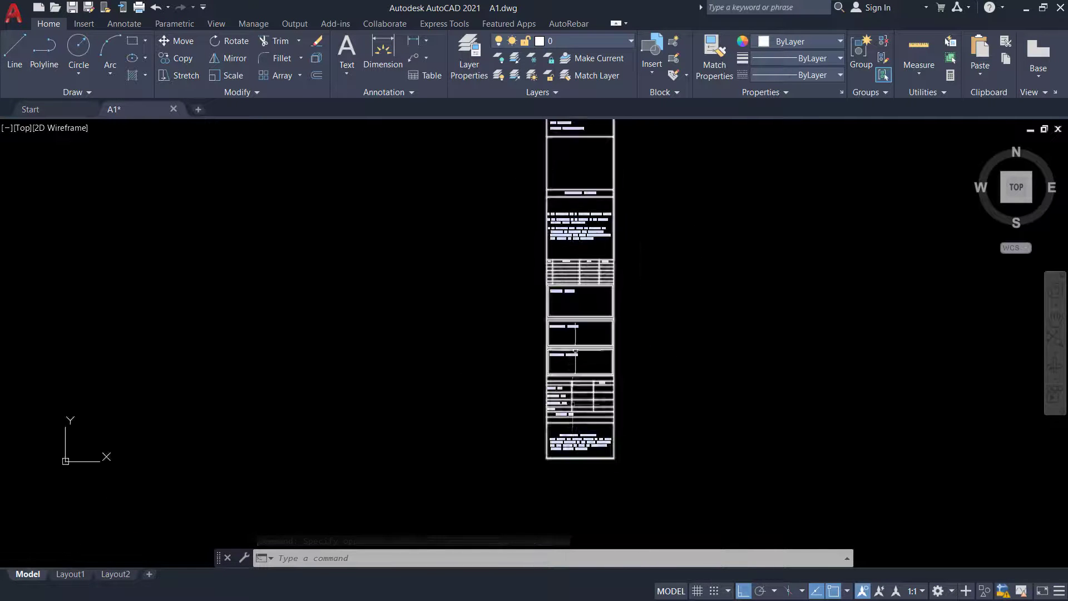
{"action": "scroll", "coordinate": [570, 418], "scroll_direction": "up", "scroll_amount": 8}
{"action": "scroll", "coordinate": [515, 262], "scroll_direction": "down", "scroll_amount": 6}
{"action": "scroll", "coordinate": [517, 257], "scroll_direction": "up", "scroll_amount": 2}
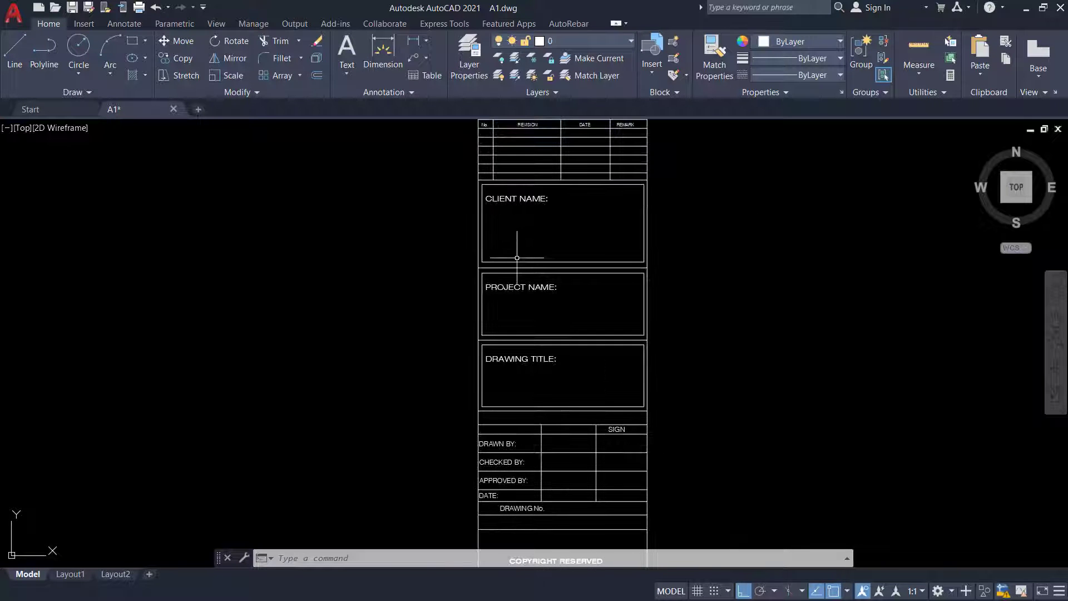
{"action": "scroll", "coordinate": [521, 231], "scroll_direction": "up", "scroll_amount": 2}
Step: Select the title block's objects to inspect its full extent, and clear the selection
{"action": "left_click", "coordinate": [716, 191]}
{"action": "left_click", "coordinate": [406, 246]}
{"action": "scroll", "coordinate": [534, 334], "scroll_direction": "down", "scroll_amount": 6}
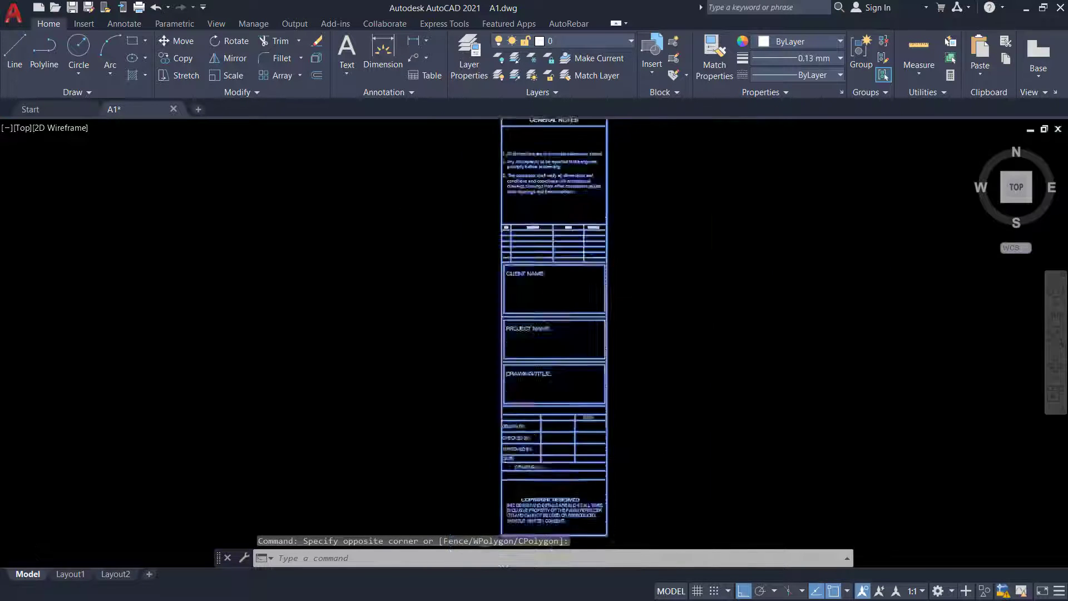
{"action": "scroll", "coordinate": [515, 171], "scroll_direction": "up", "scroll_amount": 4}
{"action": "key", "text": "Escape"}
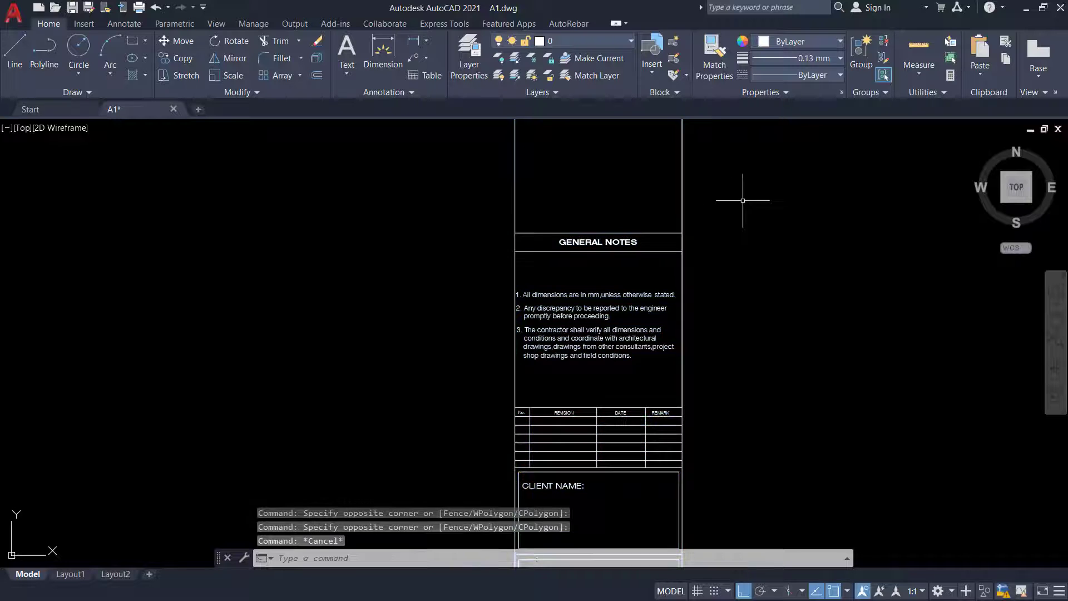
{"action": "left_click", "coordinate": [746, 202]}
{"action": "scroll", "coordinate": [606, 325], "scroll_direction": "down", "scroll_amount": 4}
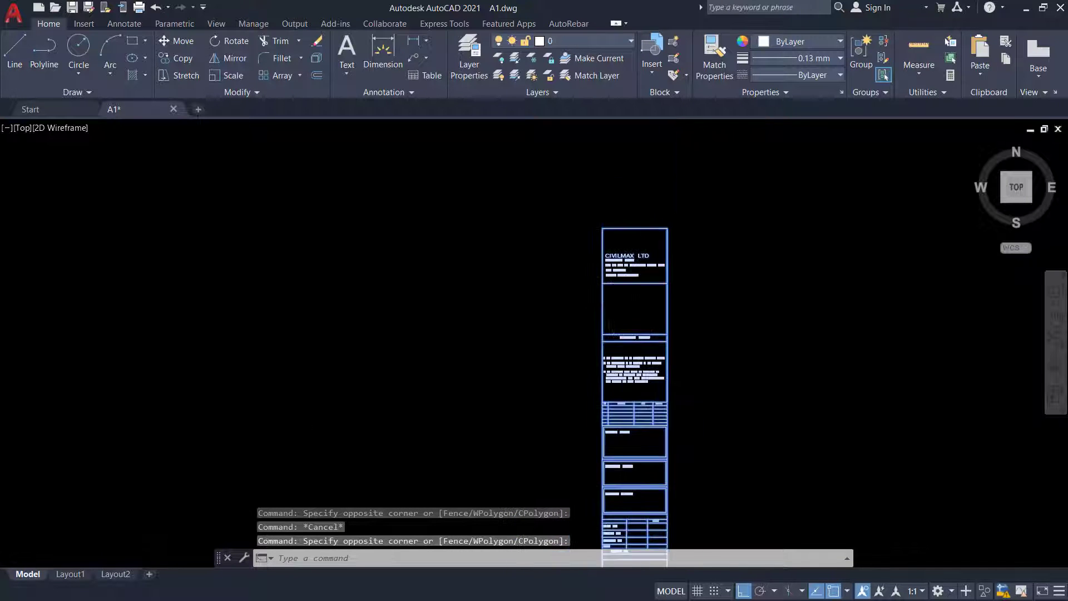
{"action": "scroll", "coordinate": [625, 281], "scroll_direction": "up", "scroll_amount": 4}
{"action": "scroll", "coordinate": [569, 298], "scroll_direction": "down", "scroll_amount": 4}
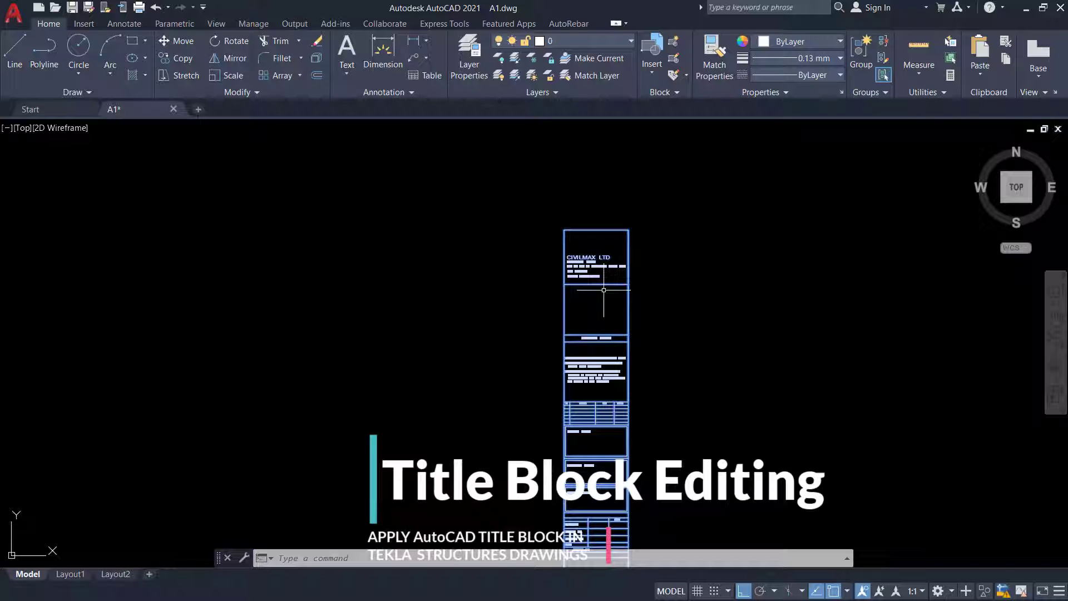
{"action": "key", "text": "Escape"}
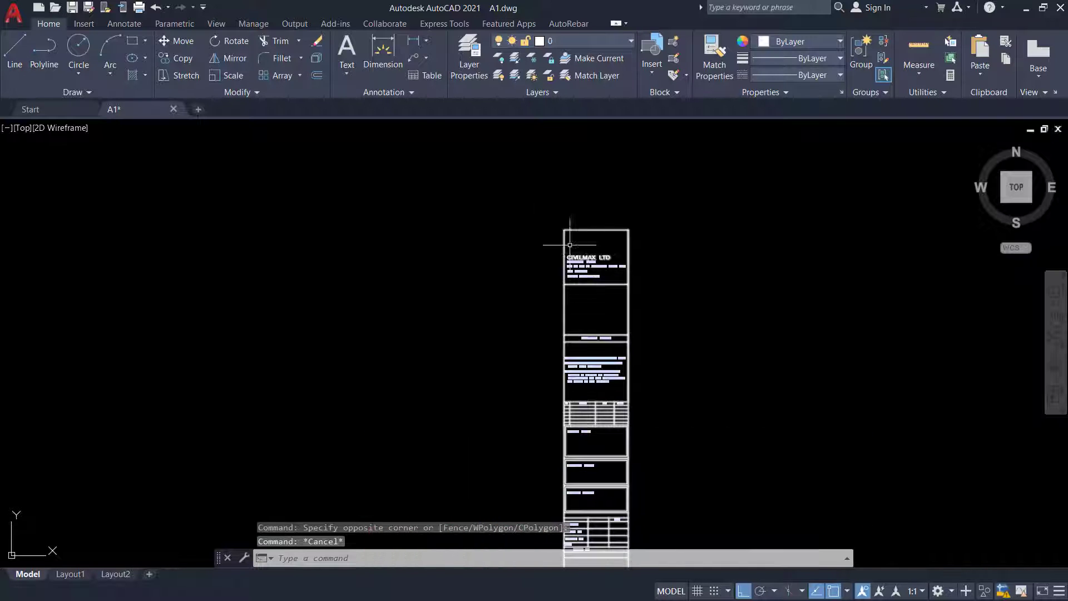
Step: Dimension the title block's overall height from its upper right corner to its lower right corner
{"action": "left_click", "coordinate": [383, 55]}
{"action": "scroll", "coordinate": [612, 231], "scroll_direction": "up", "scroll_amount": 3}
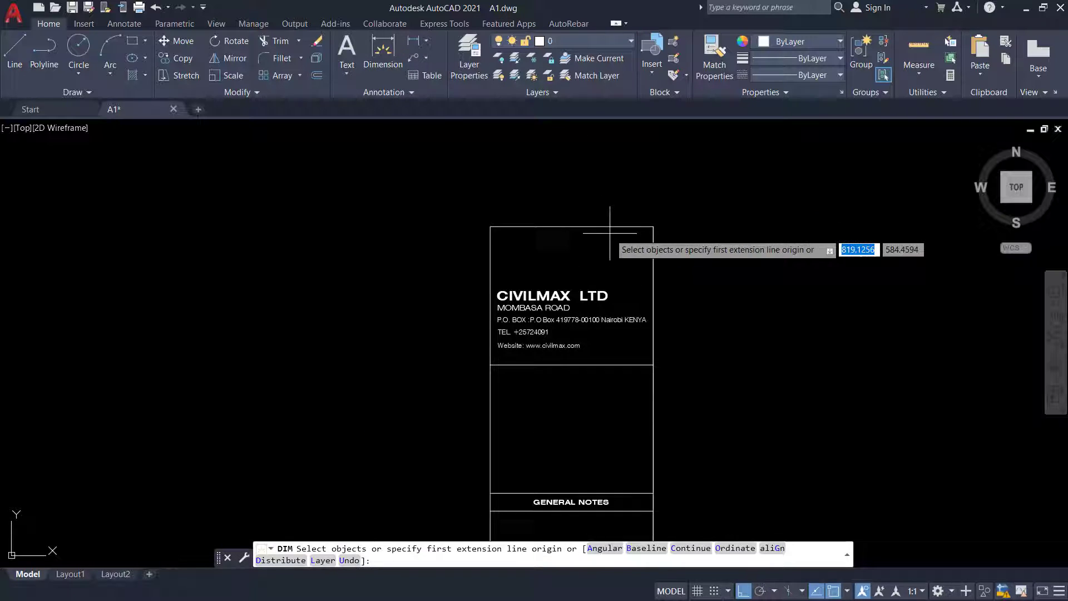
{"action": "left_click", "coordinate": [654, 227]}
{"action": "scroll", "coordinate": [599, 179], "scroll_direction": "down", "scroll_amount": 6}
{"action": "scroll", "coordinate": [606, 332], "scroll_direction": "up", "scroll_amount": 5}
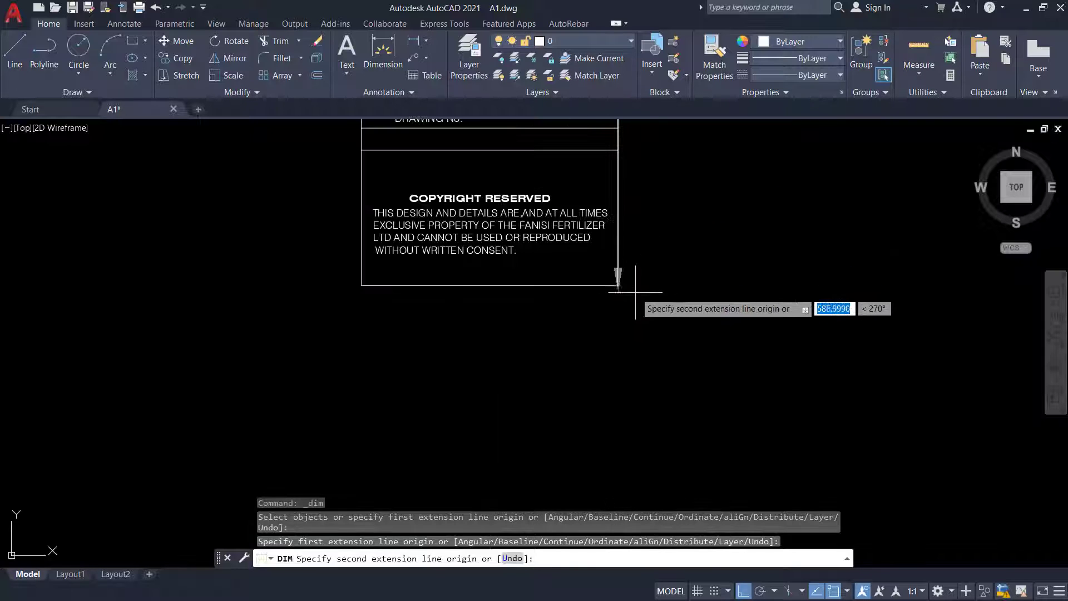
{"action": "left_click", "coordinate": [619, 286]}
{"action": "scroll", "coordinate": [596, 310], "scroll_direction": "down", "scroll_amount": 8}
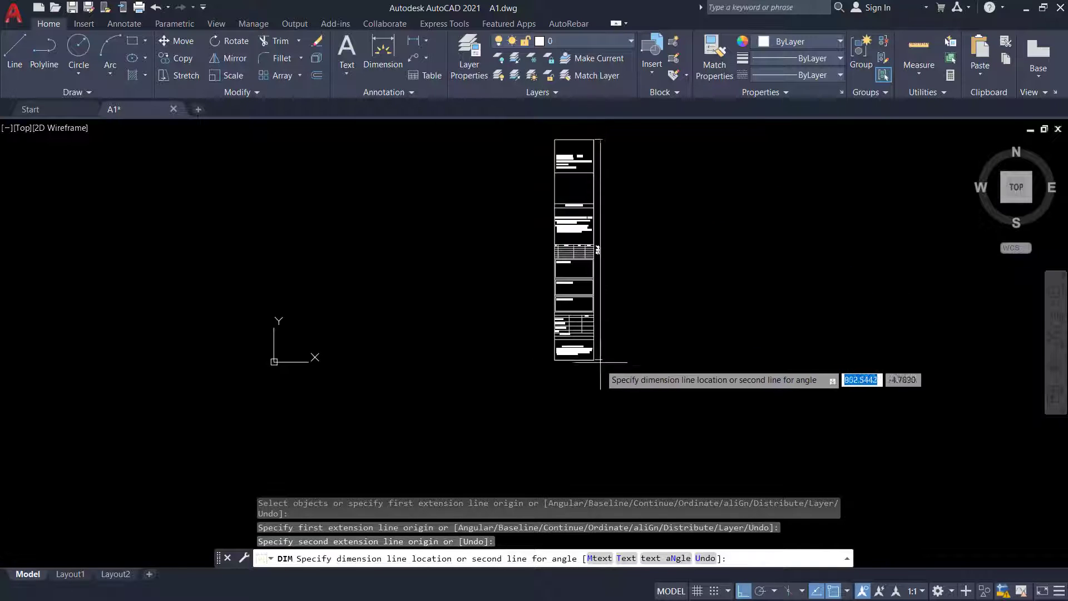
{"action": "scroll", "coordinate": [603, 241], "scroll_direction": "up", "scroll_amount": 8}
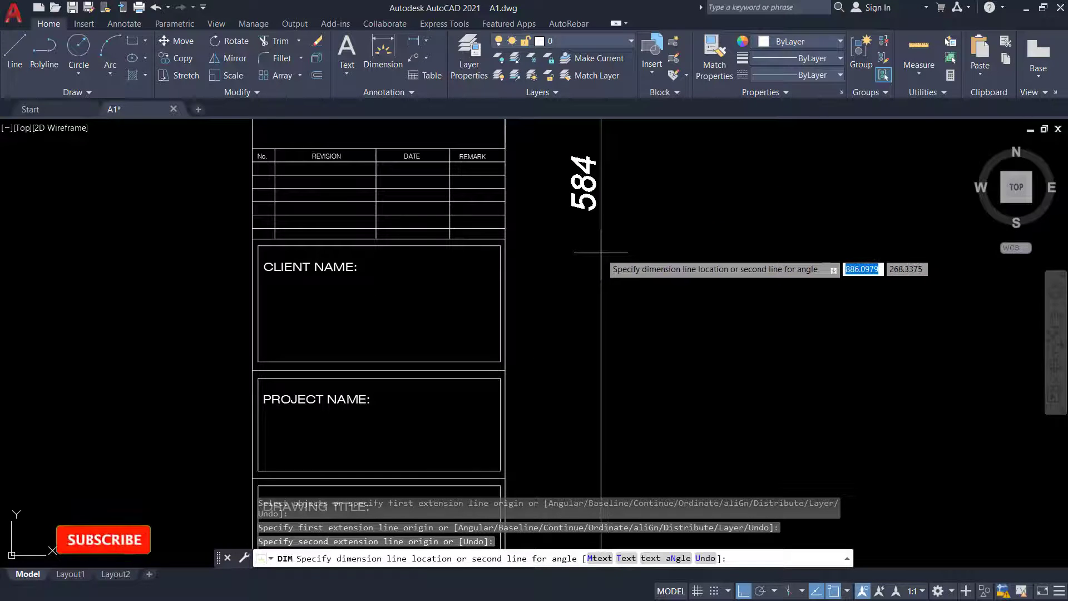
{"action": "scroll", "coordinate": [578, 256], "scroll_direction": "down", "scroll_amount": 2}
{"action": "left_click", "coordinate": [580, 289]}
Step: Dimension the title block's overall width along its upper edge and finish the dimension command
{"action": "scroll", "coordinate": [580, 289], "scroll_direction": "down", "scroll_amount": 4}
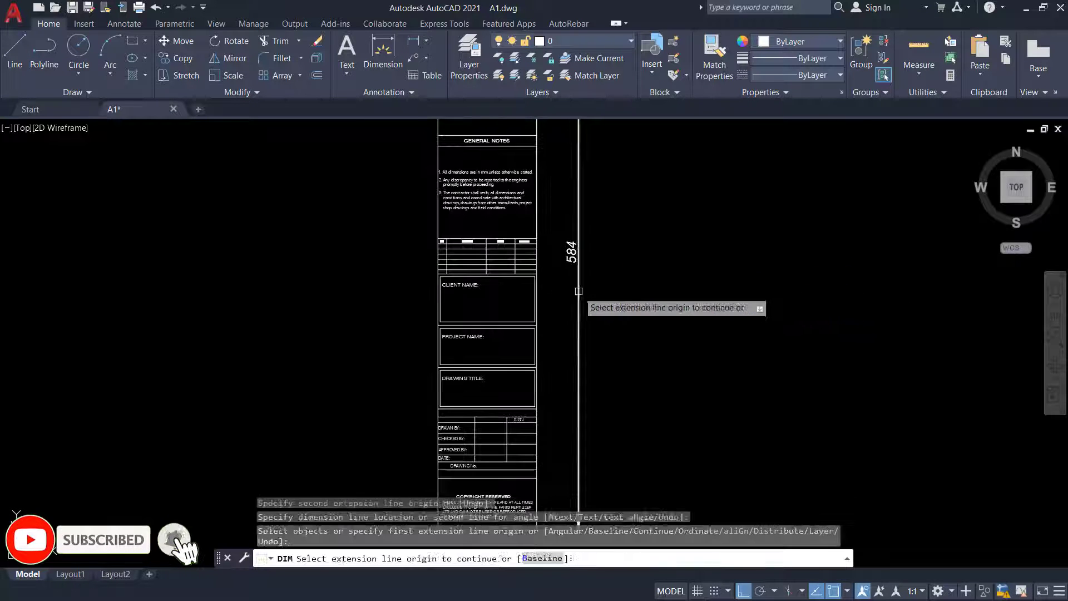
{"action": "scroll", "coordinate": [564, 218], "scroll_direction": "up", "scroll_amount": 5}
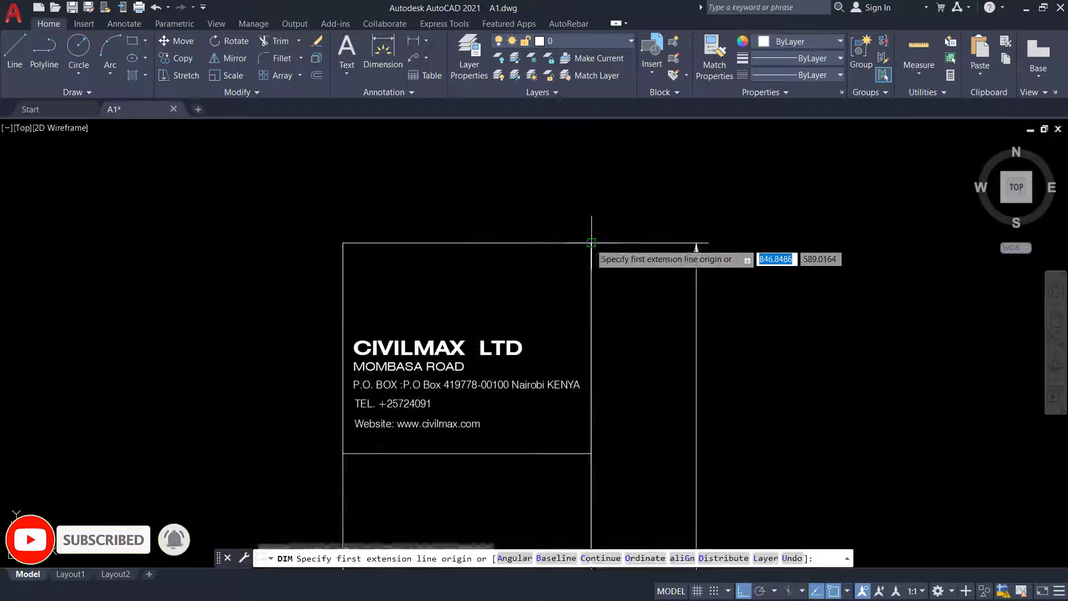
{"action": "left_click", "coordinate": [591, 242]}
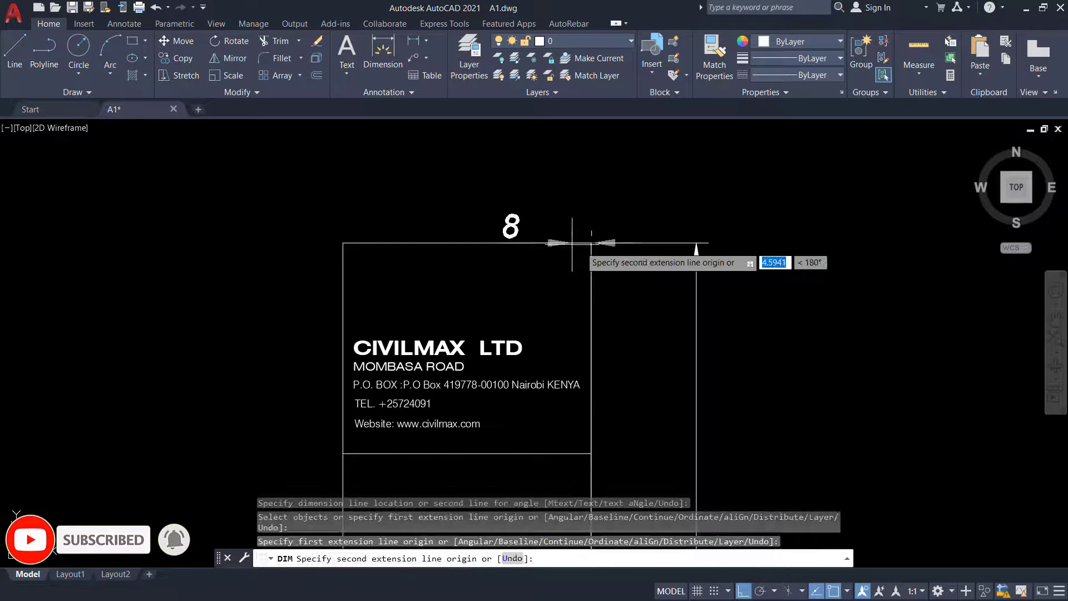
{"action": "left_click", "coordinate": [344, 243]}
{"action": "left_click", "coordinate": [348, 201]}
{"action": "right_click", "coordinate": [619, 163]}
{"action": "left_click", "coordinate": [619, 165]}
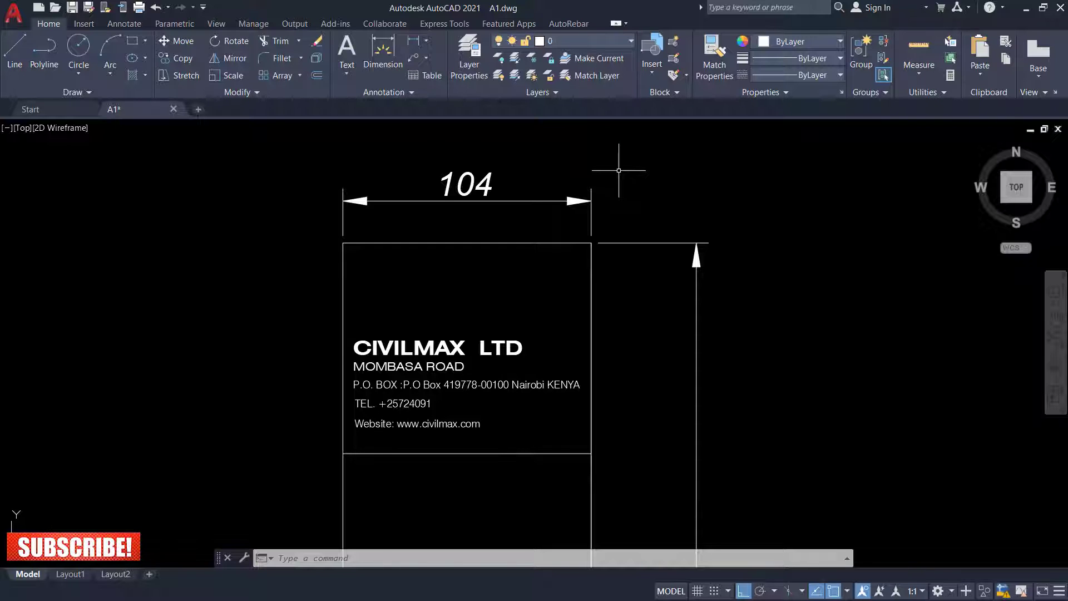
Step: Select the vertical height dimension beside the title block and examine its value against the title block
{"action": "scroll", "coordinate": [539, 203], "scroll_direction": "down", "scroll_amount": 5}
{"action": "scroll", "coordinate": [640, 312], "scroll_direction": "up", "scroll_amount": 5}
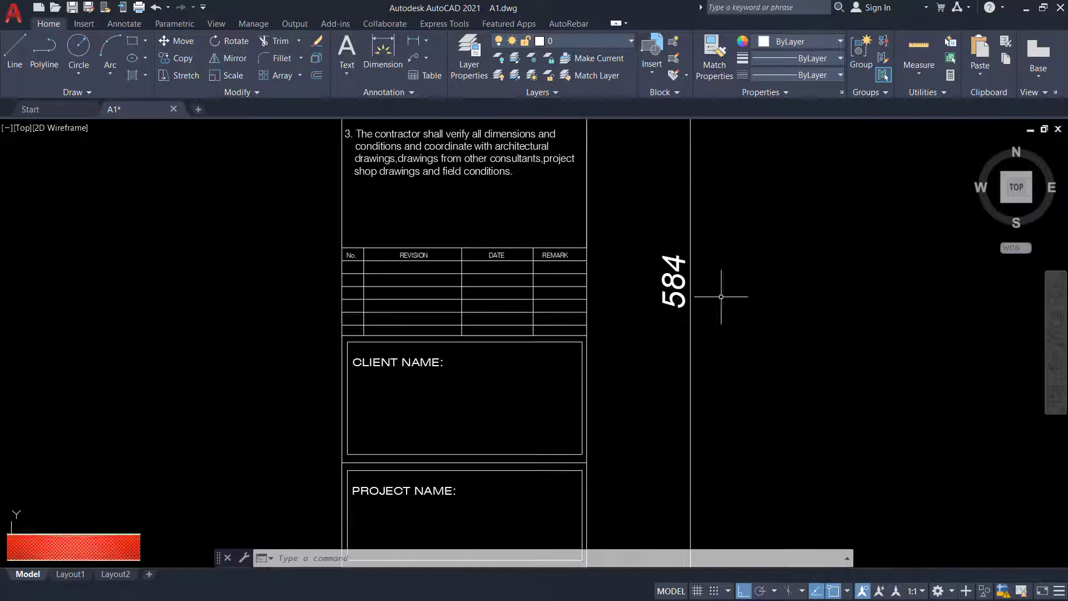
{"action": "left_click", "coordinate": [737, 259]}
{"action": "left_click", "coordinate": [612, 334]}
{"action": "scroll", "coordinate": [579, 378], "scroll_direction": "down", "scroll_amount": 2}
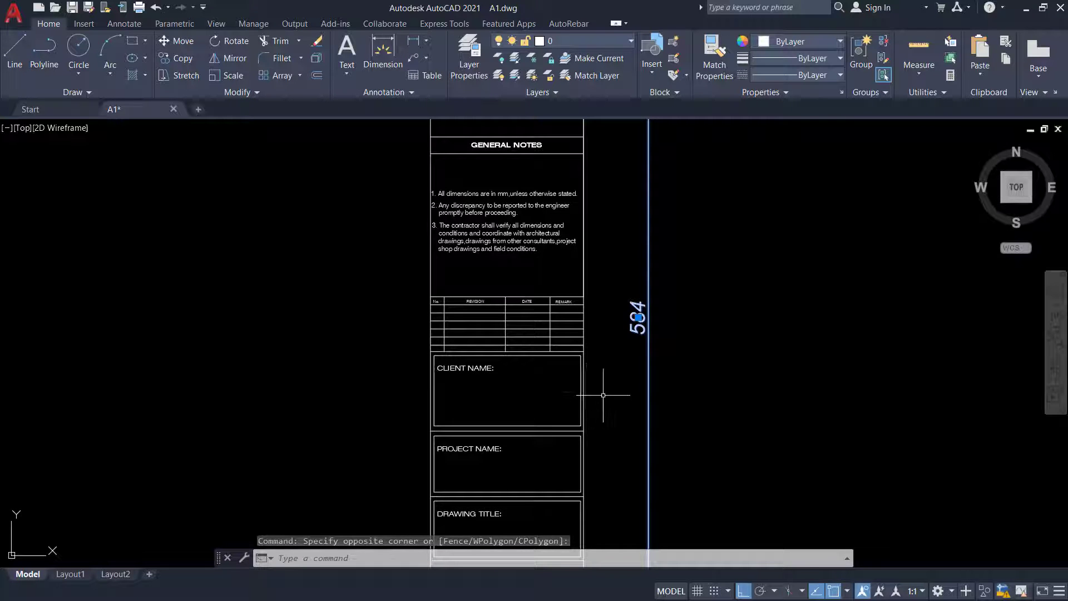
{"action": "scroll", "coordinate": [585, 392], "scroll_direction": "down", "scroll_amount": 2}
{"action": "scroll", "coordinate": [610, 345], "scroll_direction": "up", "scroll_amount": 4}
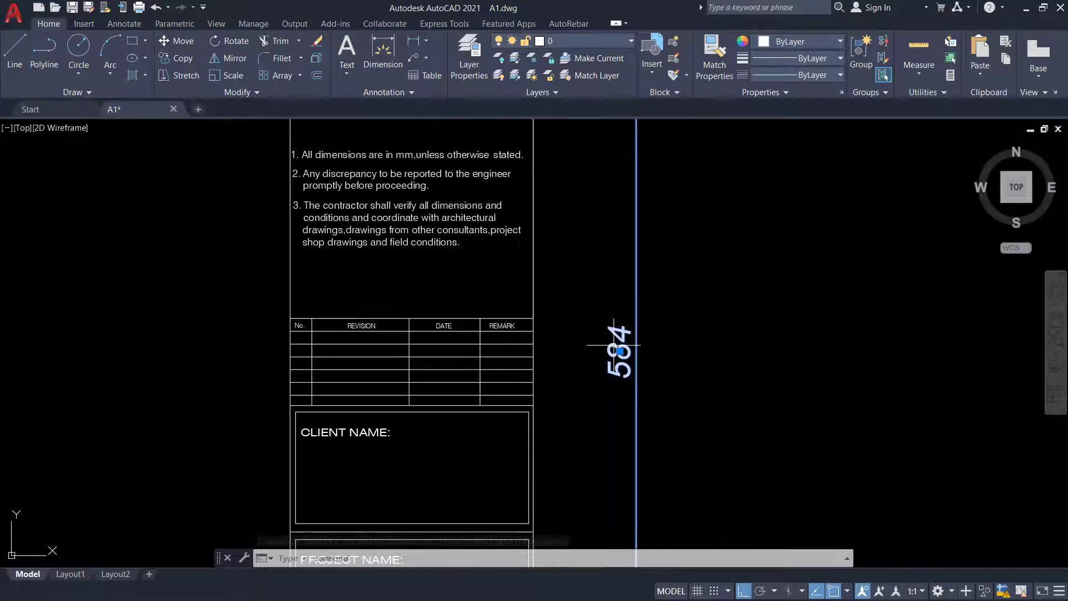
{"action": "scroll", "coordinate": [524, 416], "scroll_direction": "down", "scroll_amount": 2}
{"action": "scroll", "coordinate": [584, 375], "scroll_direction": "up", "scroll_amount": 4}
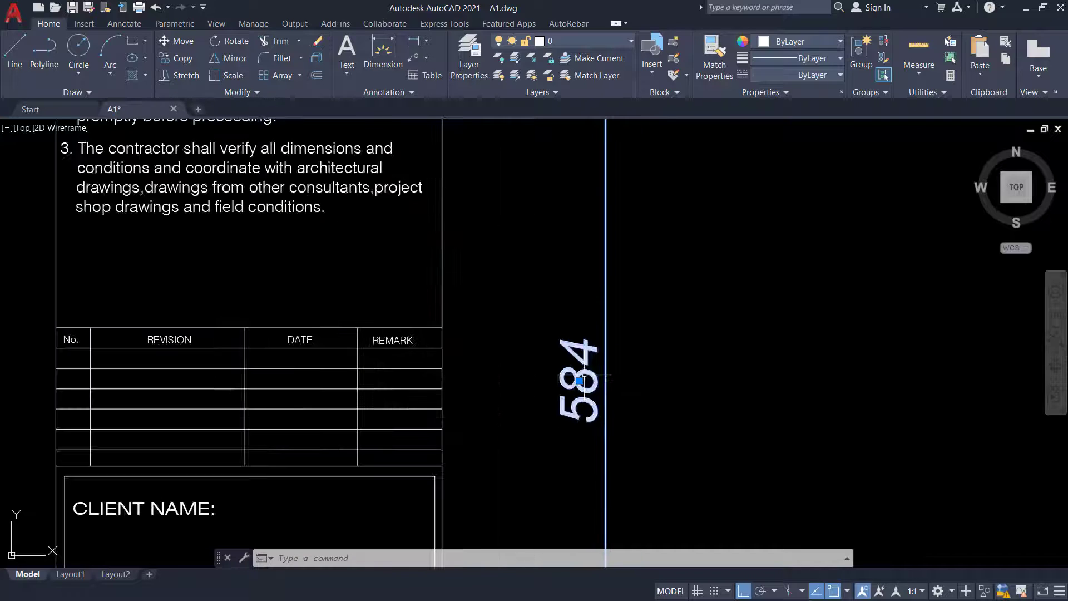
{"action": "scroll", "coordinate": [585, 376], "scroll_direction": "up", "scroll_amount": 2}
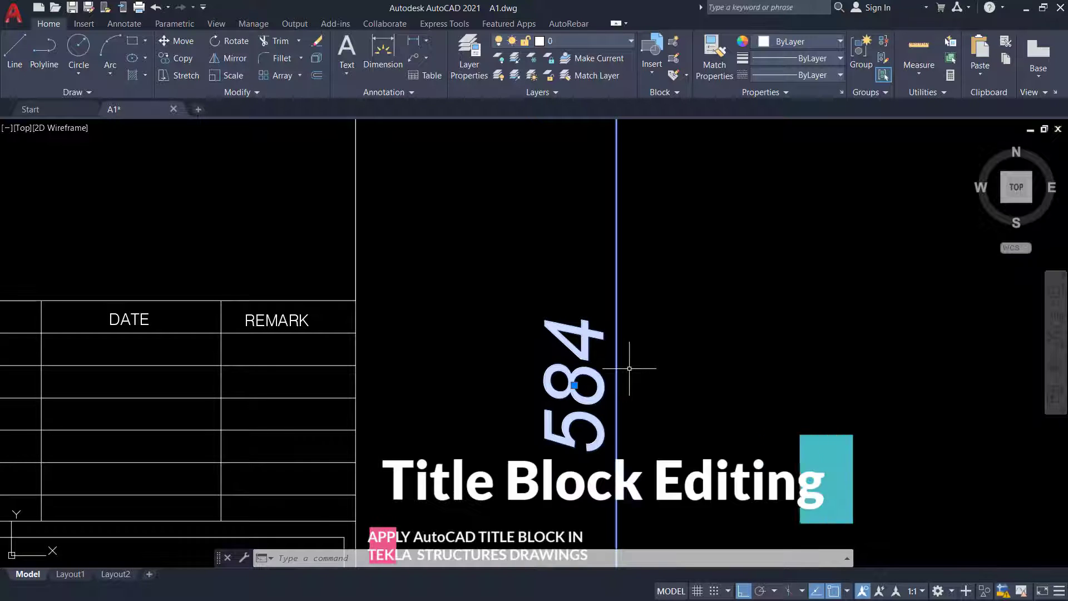
{"action": "scroll", "coordinate": [540, 356], "scroll_direction": "down", "scroll_amount": 8}
{"action": "mouse_move", "coordinate": [541, 354]}
{"action": "scroll", "coordinate": [542, 354], "scroll_direction": "up", "scroll_amount": 6}
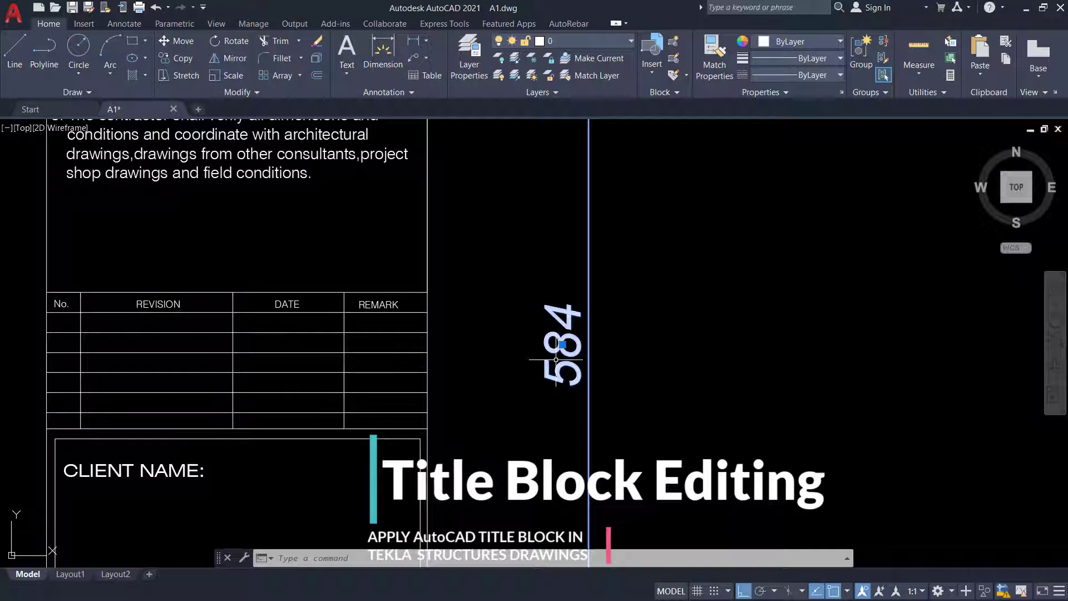
{"action": "scroll", "coordinate": [556, 359], "scroll_direction": "down", "scroll_amount": 4}
Step: Delete the vertical height dimension beside the title block
{"action": "left_click", "coordinate": [612, 286]}
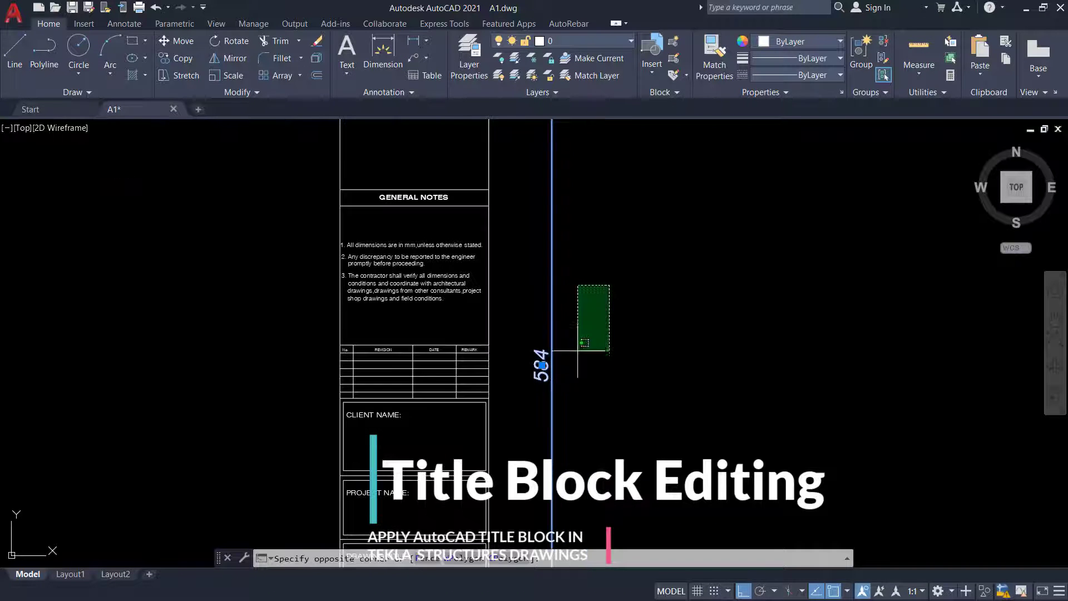
{"action": "left_click", "coordinate": [536, 401]}
{"action": "key", "text": "Delete"}
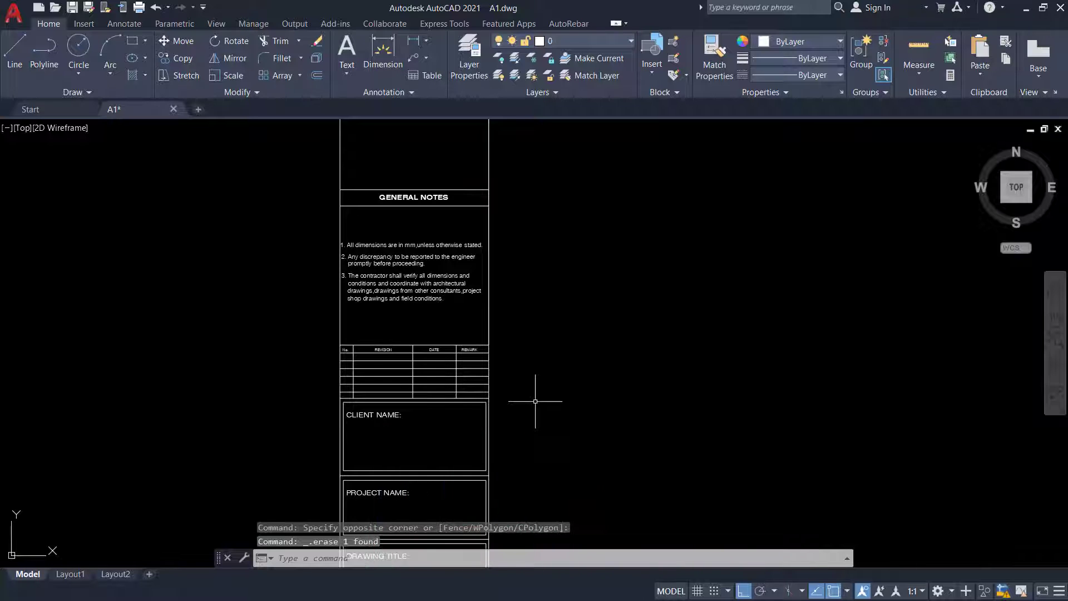
Step: Delete the horizontal width dimension above the title block
{"action": "scroll", "coordinate": [506, 376], "scroll_direction": "down", "scroll_amount": 2}
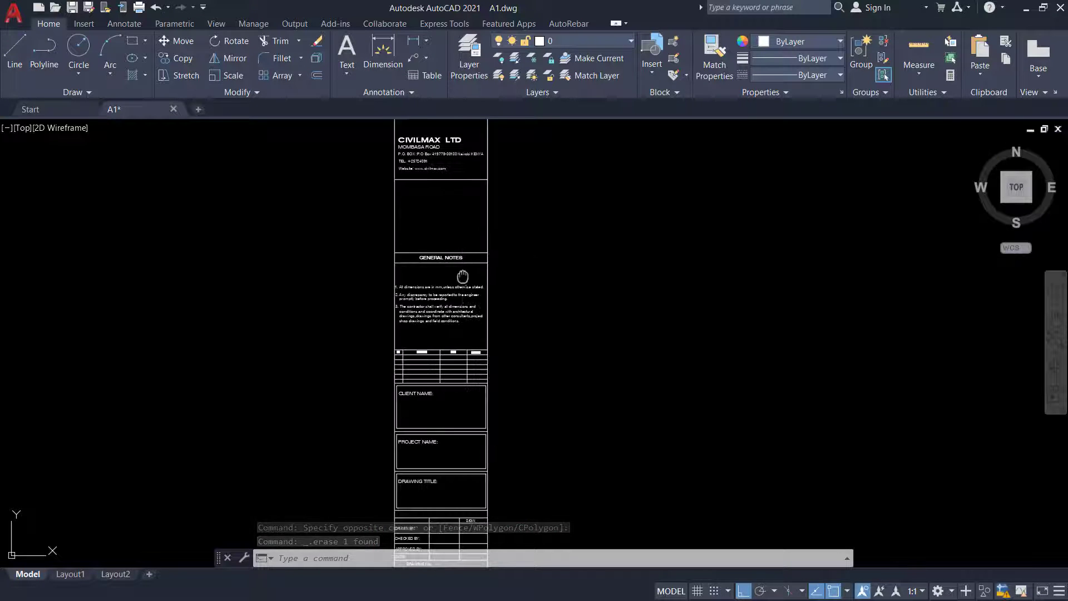
{"action": "middle_click_drag", "start_coordinate": [460, 281], "coordinate": [455, 424]}
{"action": "scroll", "coordinate": [398, 195], "scroll_direction": "up", "scroll_amount": 5}
{"action": "left_click", "coordinate": [752, 172]}
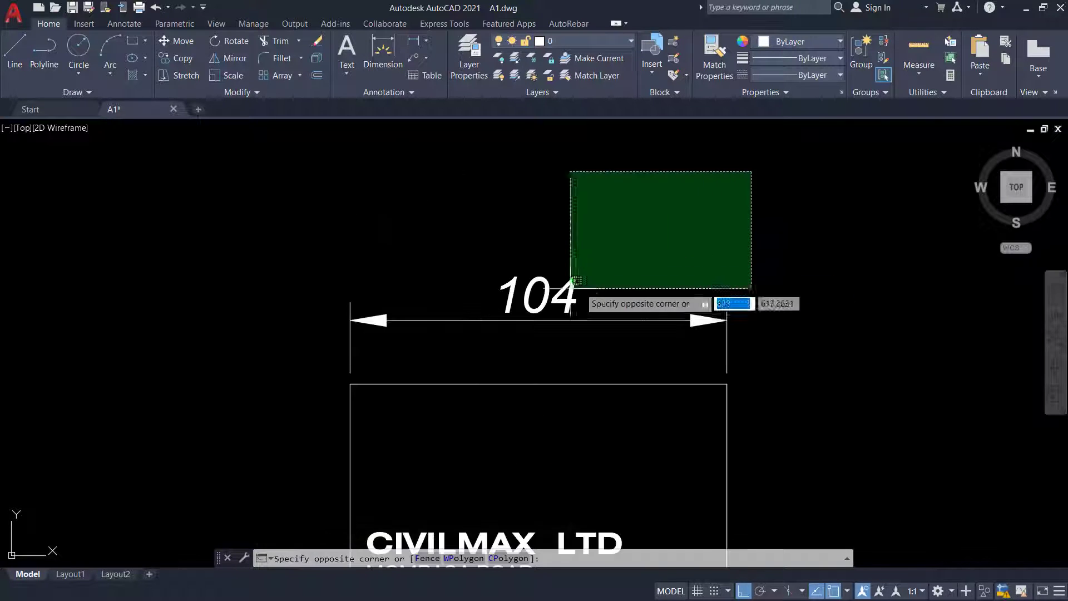
{"action": "left_click", "coordinate": [398, 343]}
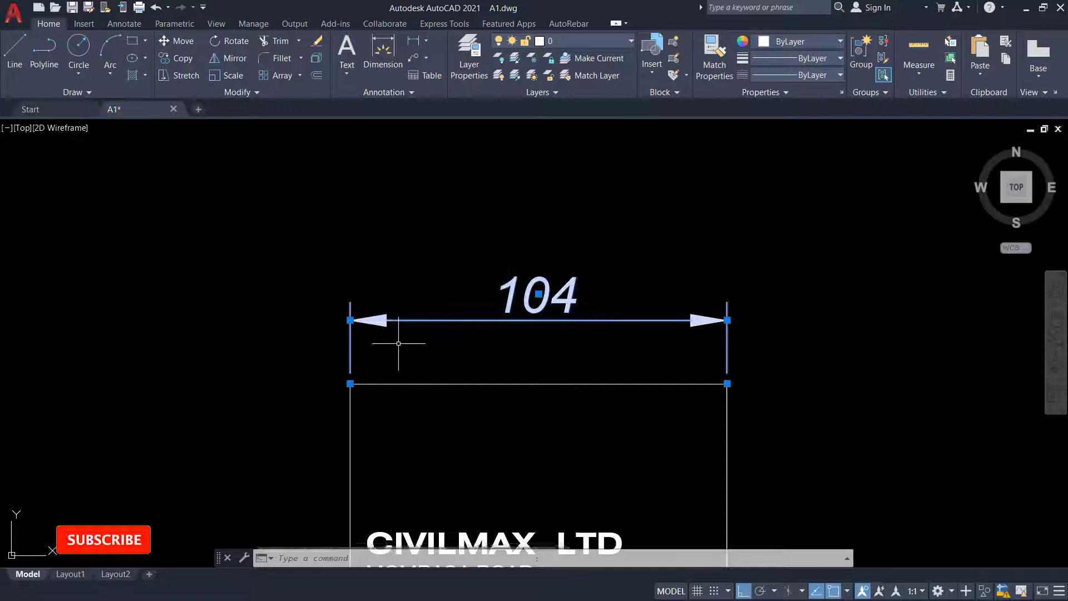
{"action": "right_click", "coordinate": [503, 223]}
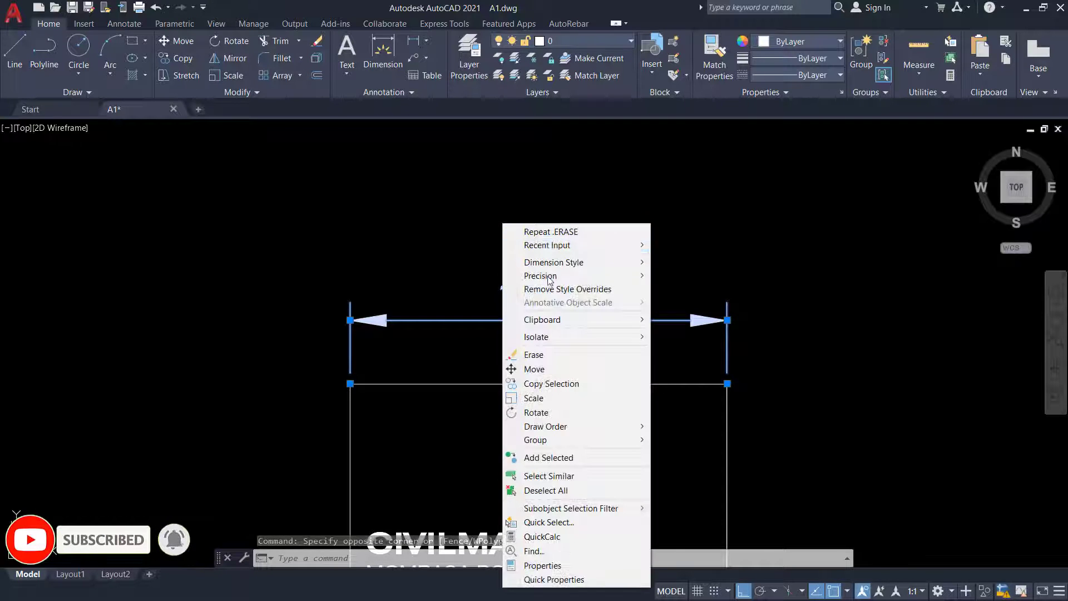
{"action": "left_click", "coordinate": [534, 354]}
{"action": "scroll", "coordinate": [524, 286], "scroll_direction": "down", "scroll_amount": 6}
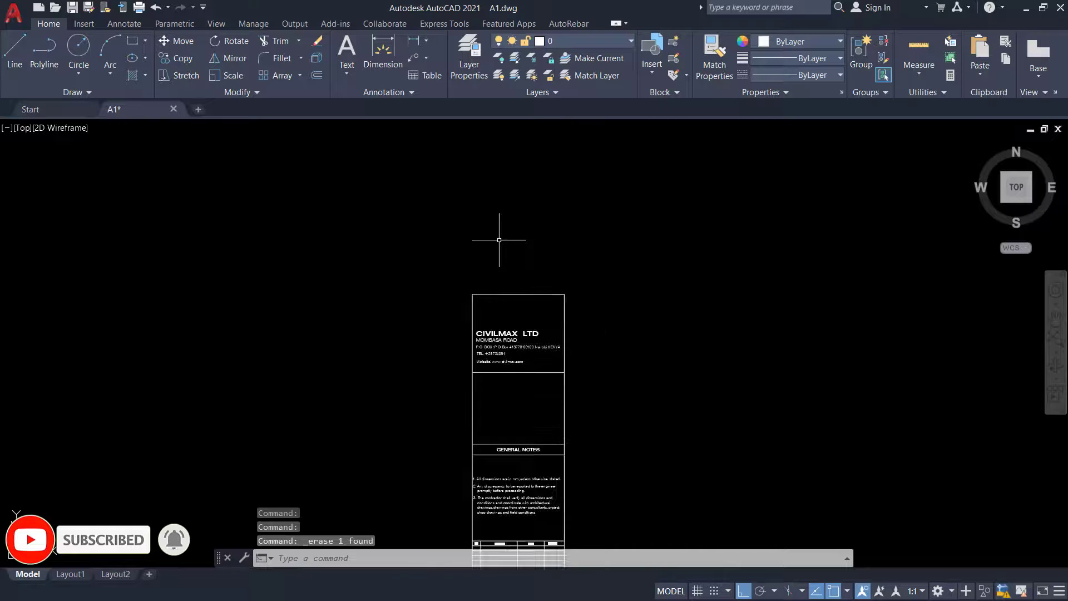
{"action": "middle_click_drag", "start_coordinate": [536, 366], "coordinate": [553, 262]}
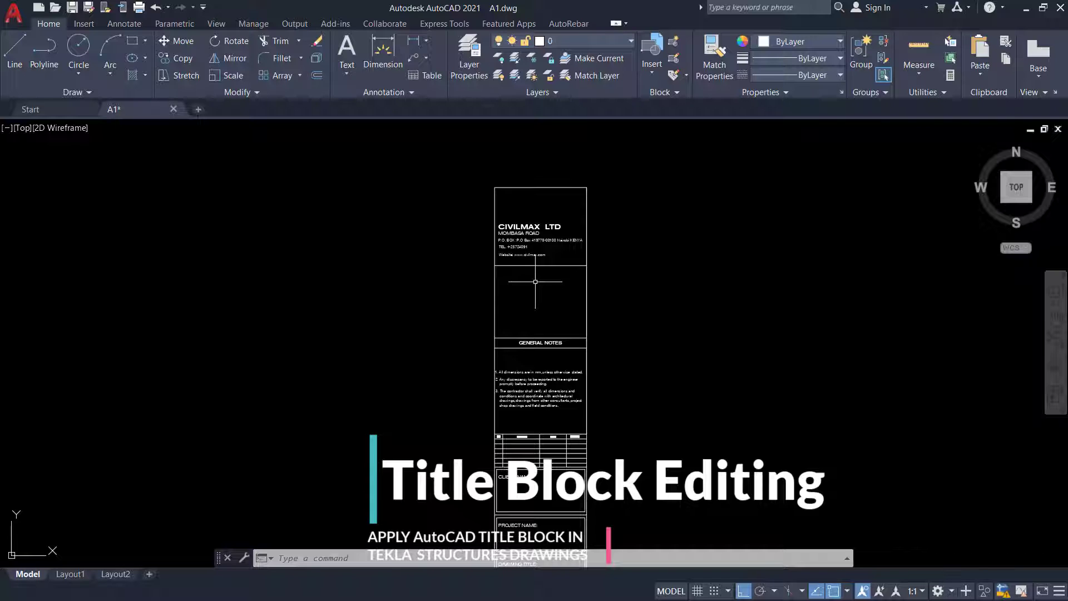
Step: Save the drawing as A1.dwg in the Title Blocks folder in AutoCAD 2013/LT2013 Drawing format, replacing the existing file
{"action": "left_click", "coordinate": [12, 23]}
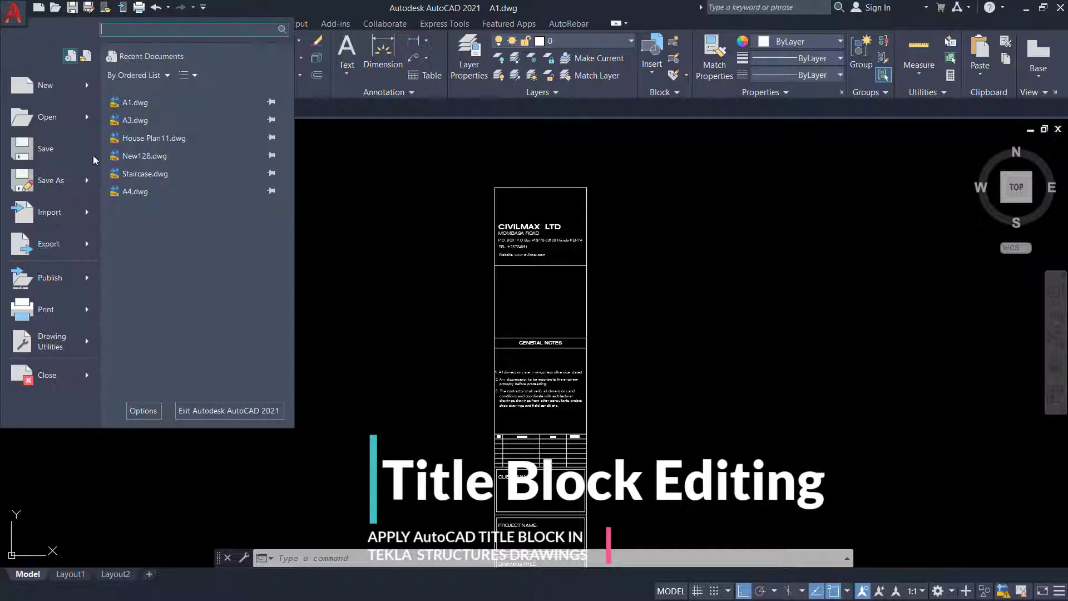
{"action": "left_click", "coordinate": [83, 177]}
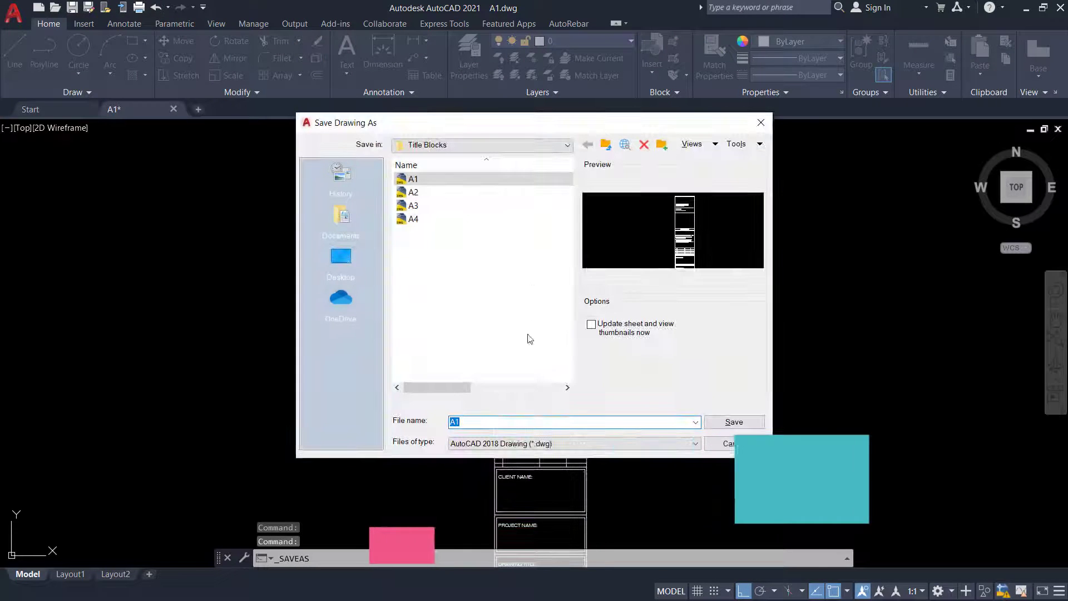
{"action": "left_click", "coordinate": [472, 445]}
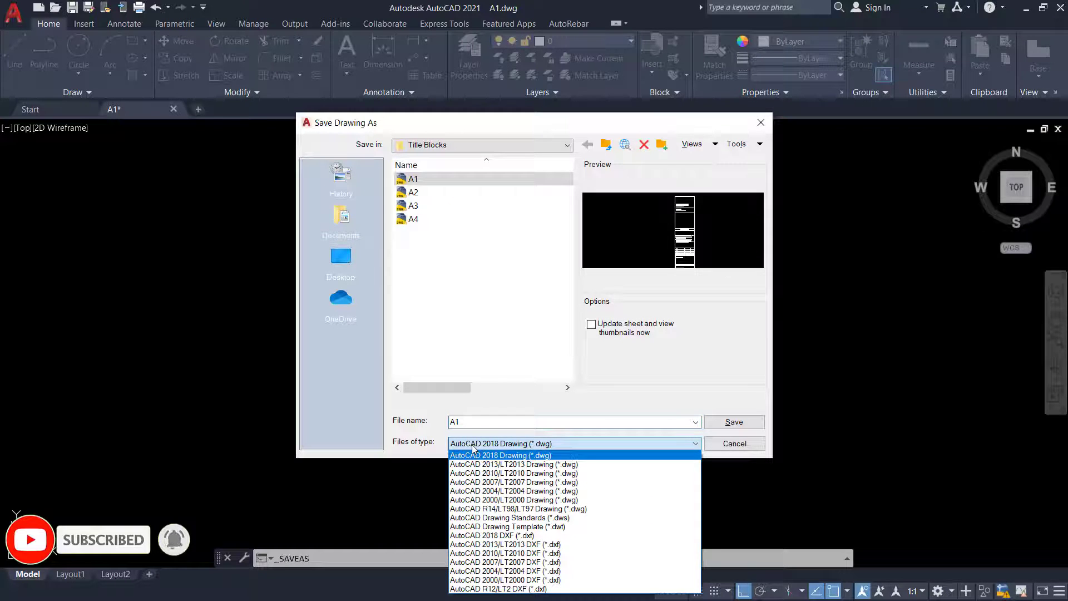
{"action": "left_click", "coordinate": [492, 464]}
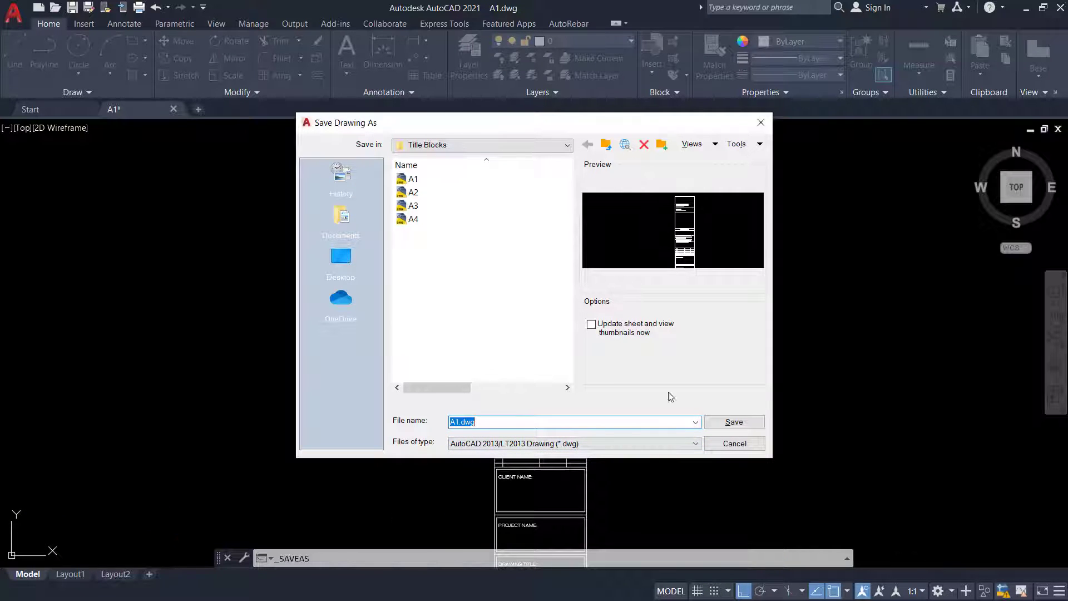
{"action": "left_click", "coordinate": [726, 422]}
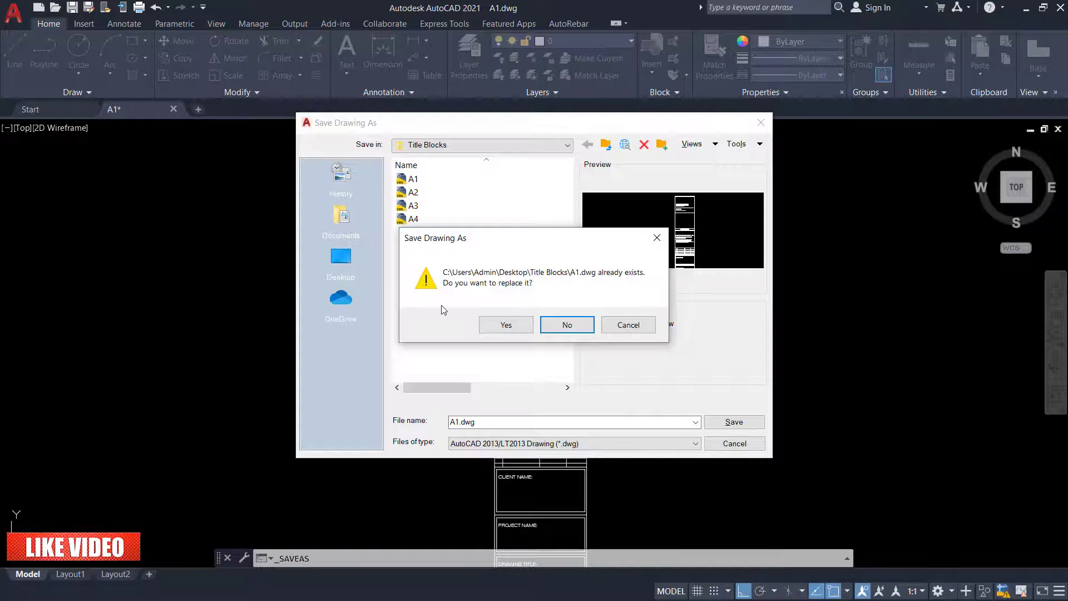
{"action": "left_click", "coordinate": [505, 325]}
{"action": "scroll", "coordinate": [445, 192], "scroll_direction": "down", "scroll_amount": 3}
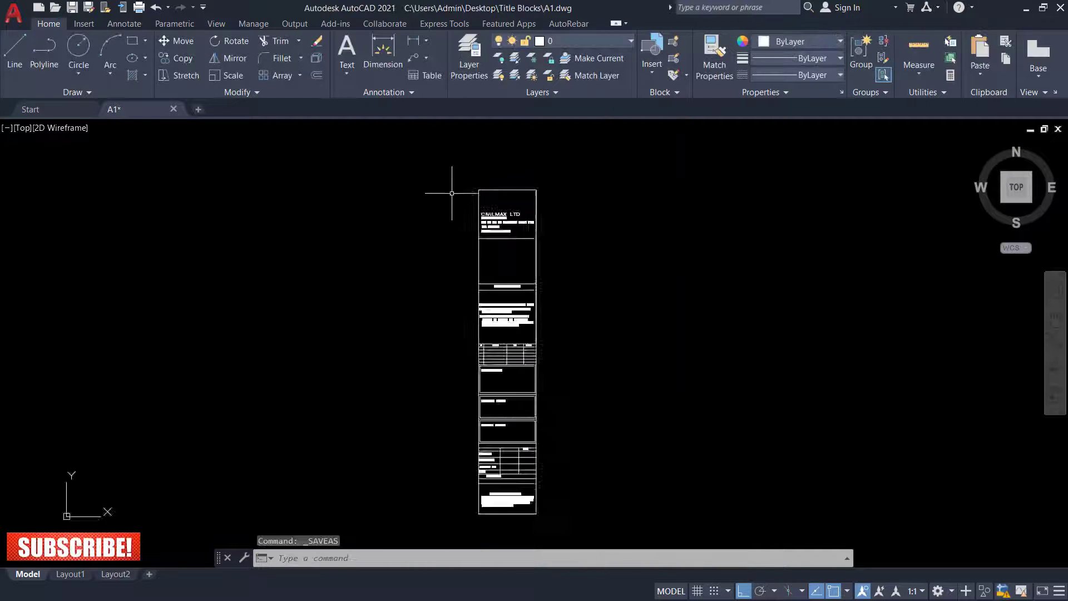
{"action": "scroll", "coordinate": [436, 211], "scroll_direction": "up", "scroll_amount": 2}
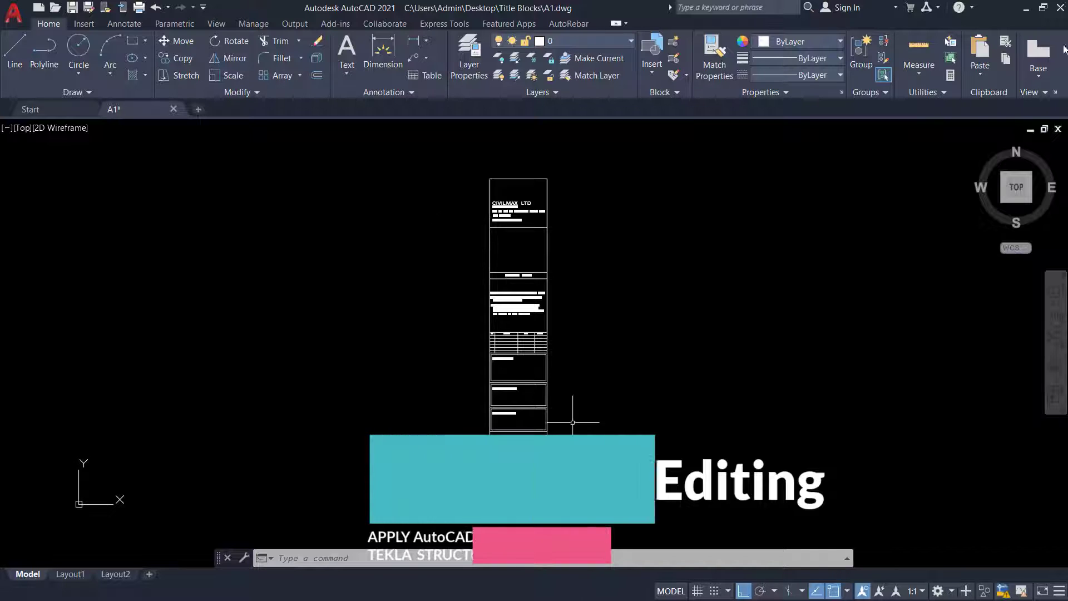
Step: Close AutoCAD without saving further changes and minimize the Title Blocks folder window
{"action": "left_click", "coordinate": [1064, 12]}
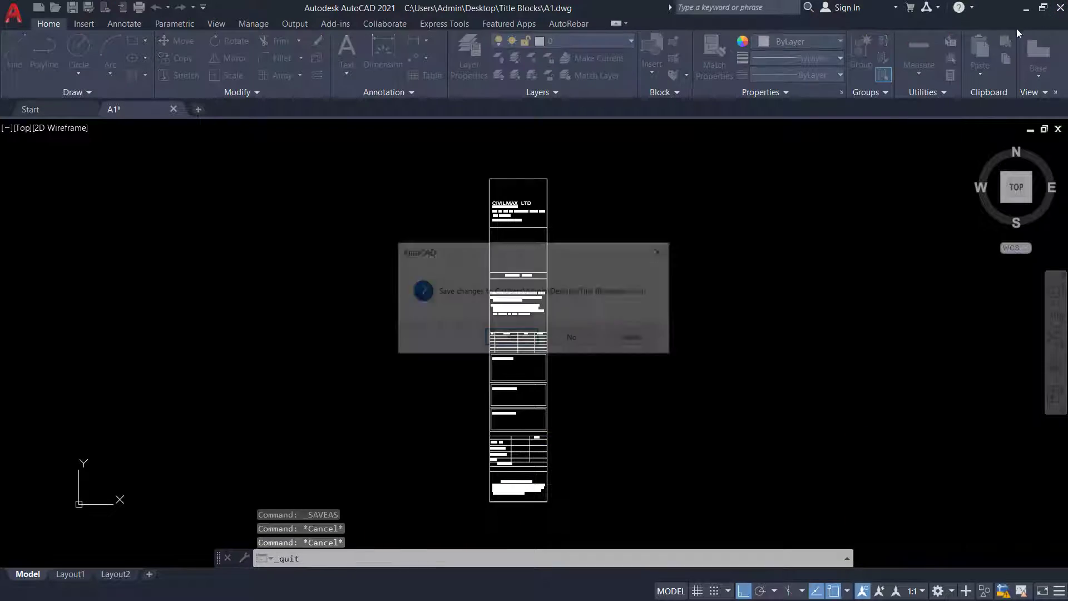
{"action": "left_click", "coordinate": [575, 340]}
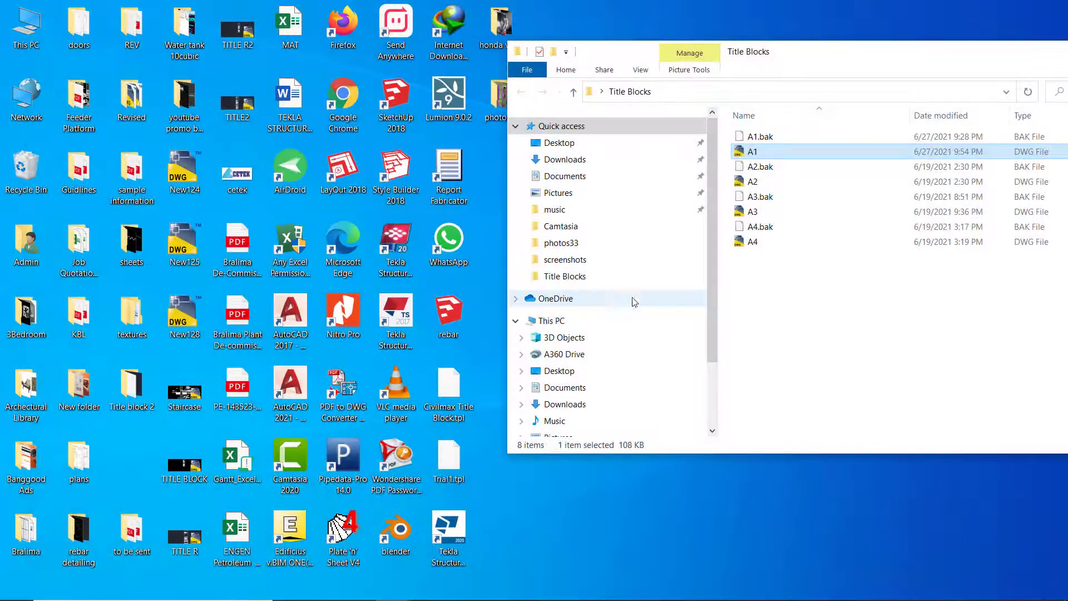
{"action": "left_click_drag", "start_coordinate": [893, 58], "coordinate": [799, 66]}
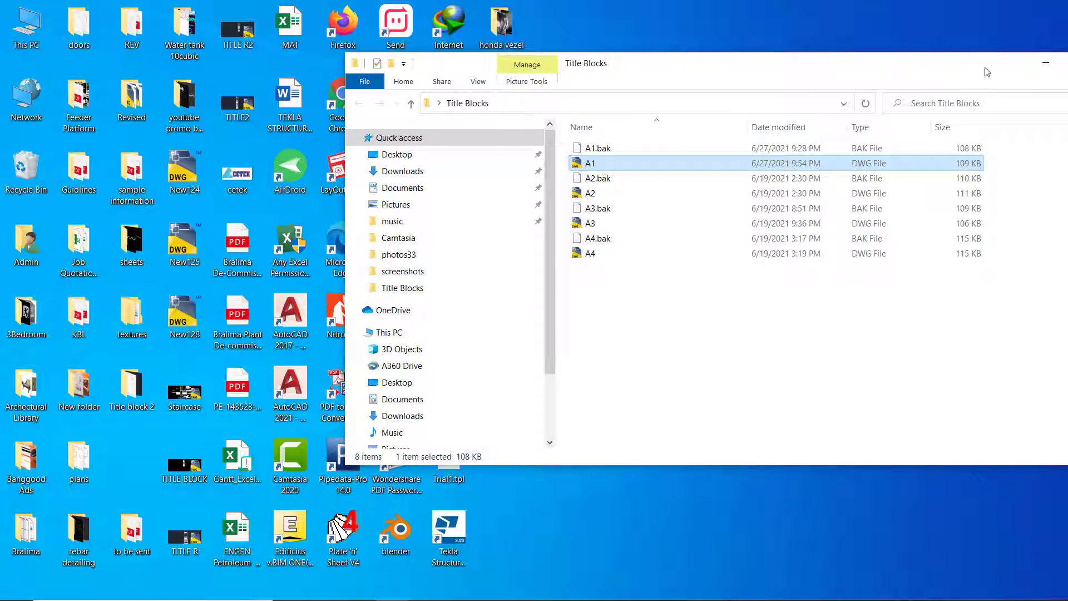
{"action": "left_click_drag", "start_coordinate": [952, 68], "coordinate": [849, 59]}
{"action": "left_click", "coordinate": [1010, 56]}
Step: Switch to Tekla Structures and create a new graphical template in the Template Editor
{"action": "mouse_move", "coordinate": [610, 589]}
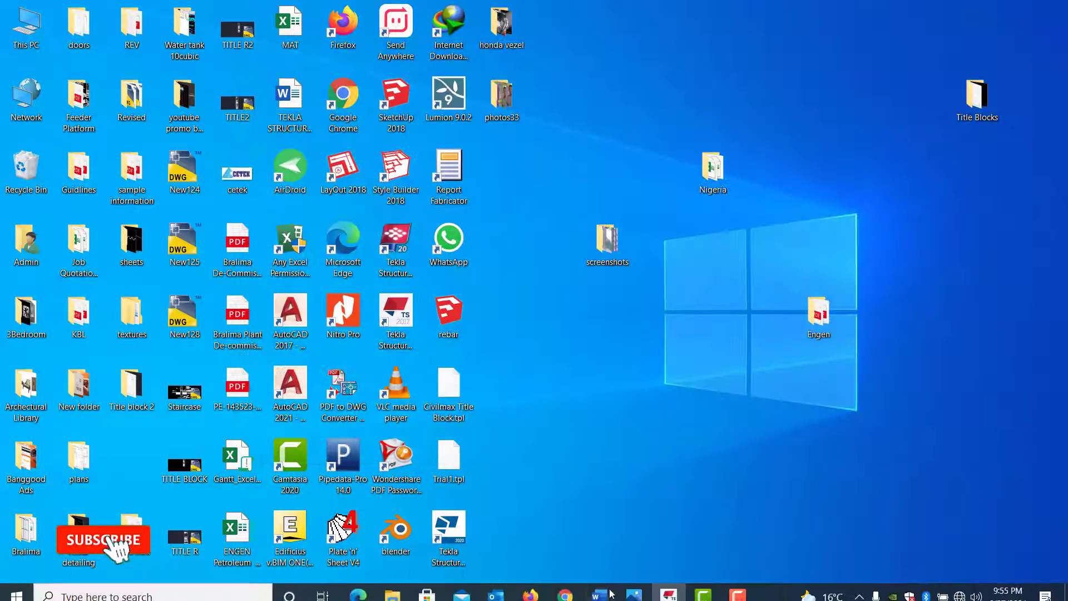
{"action": "left_click", "coordinate": [670, 595]}
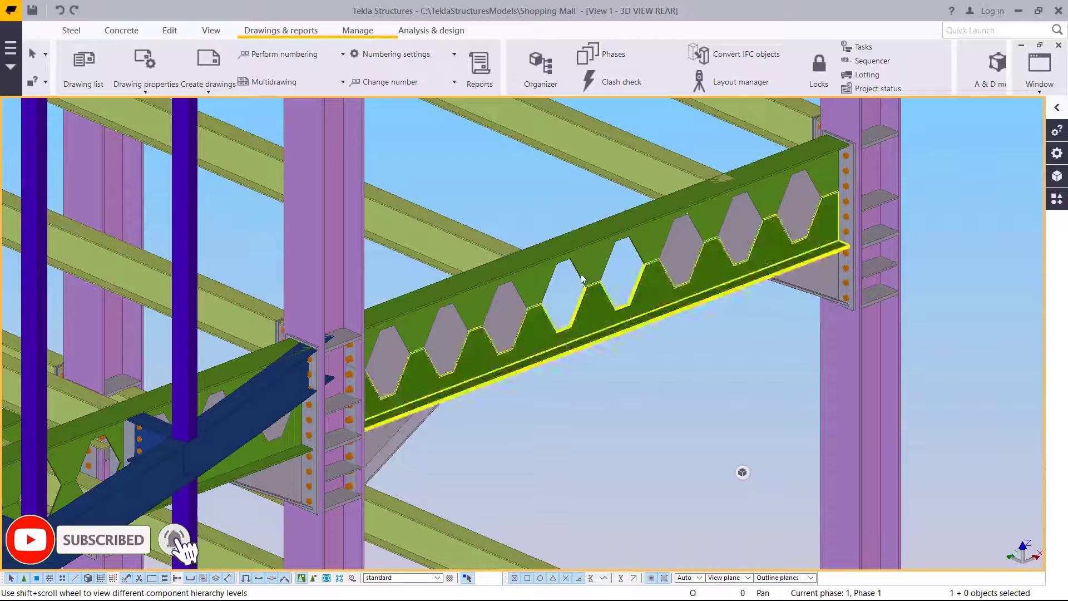
{"action": "scroll", "coordinate": [582, 278], "scroll_direction": "down", "scroll_amount": 3}
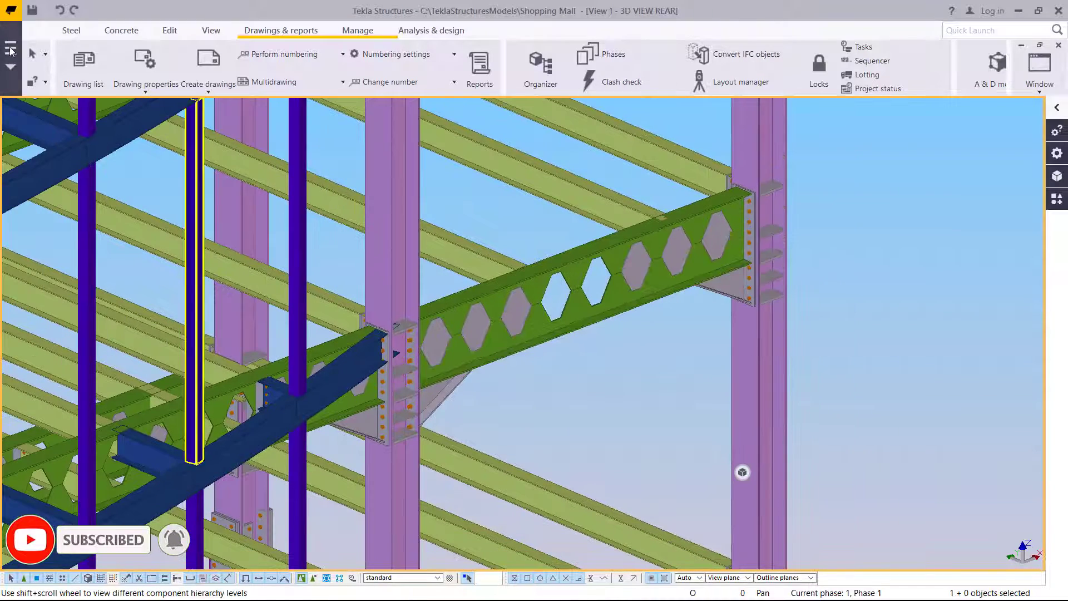
{"action": "left_click", "coordinate": [11, 51]}
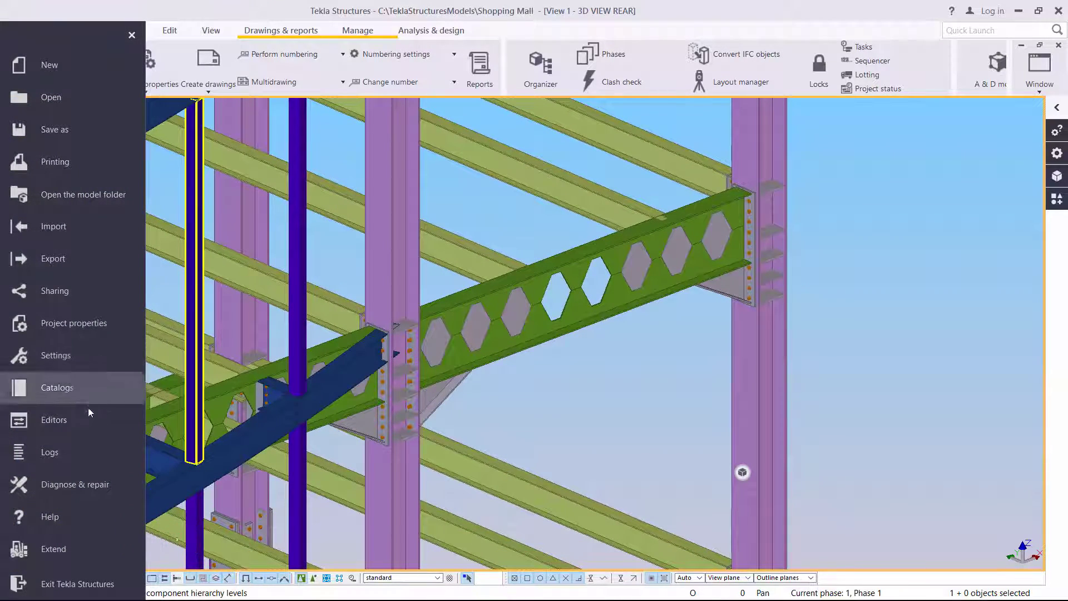
{"action": "left_click", "coordinate": [79, 421]}
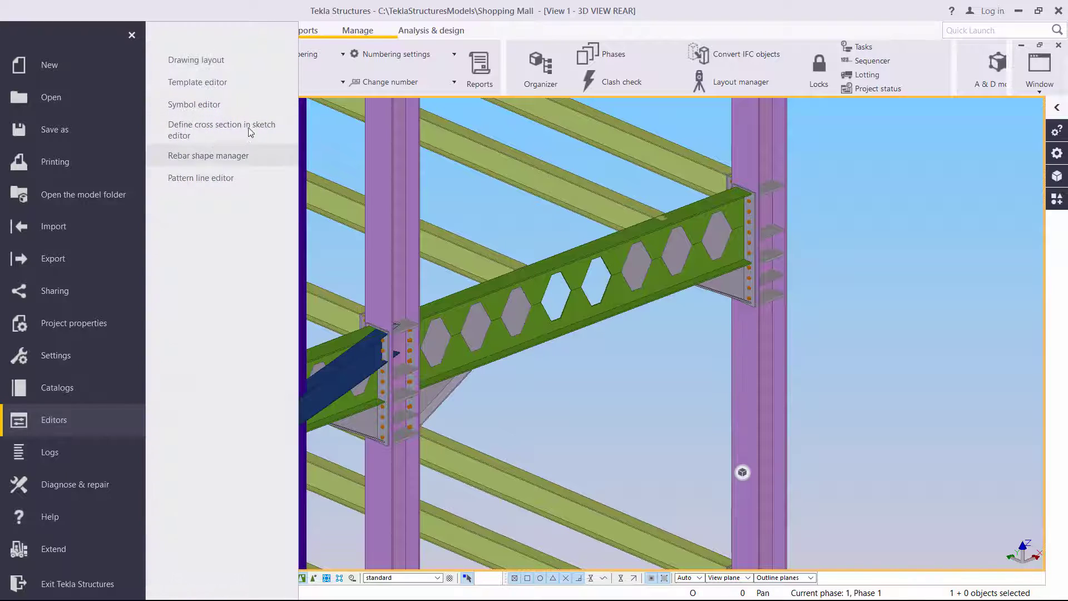
{"action": "left_click", "coordinate": [216, 82]}
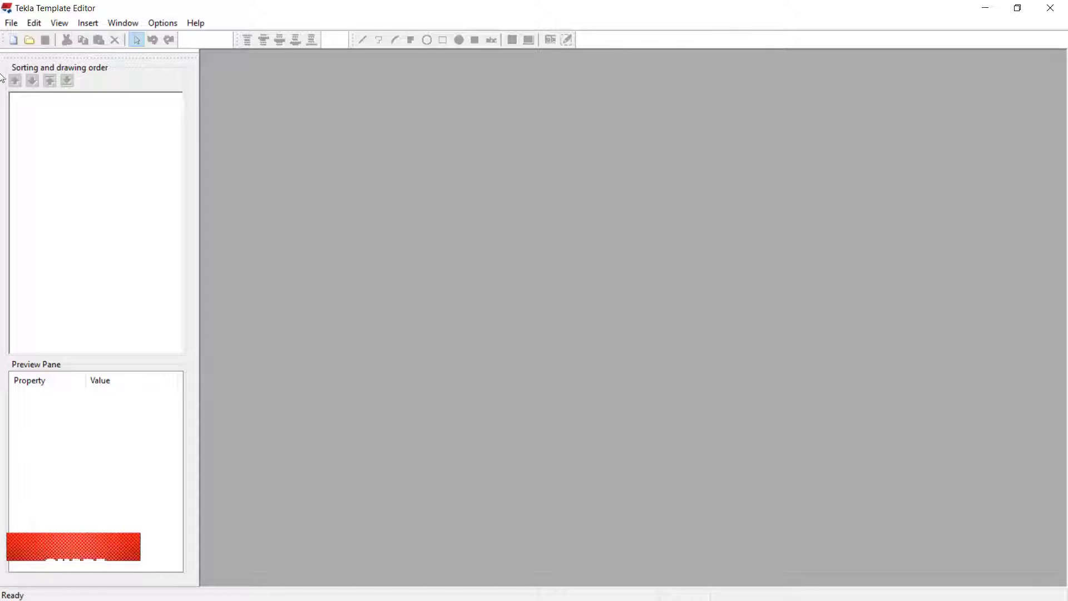
{"action": "left_click", "coordinate": [13, 40]}
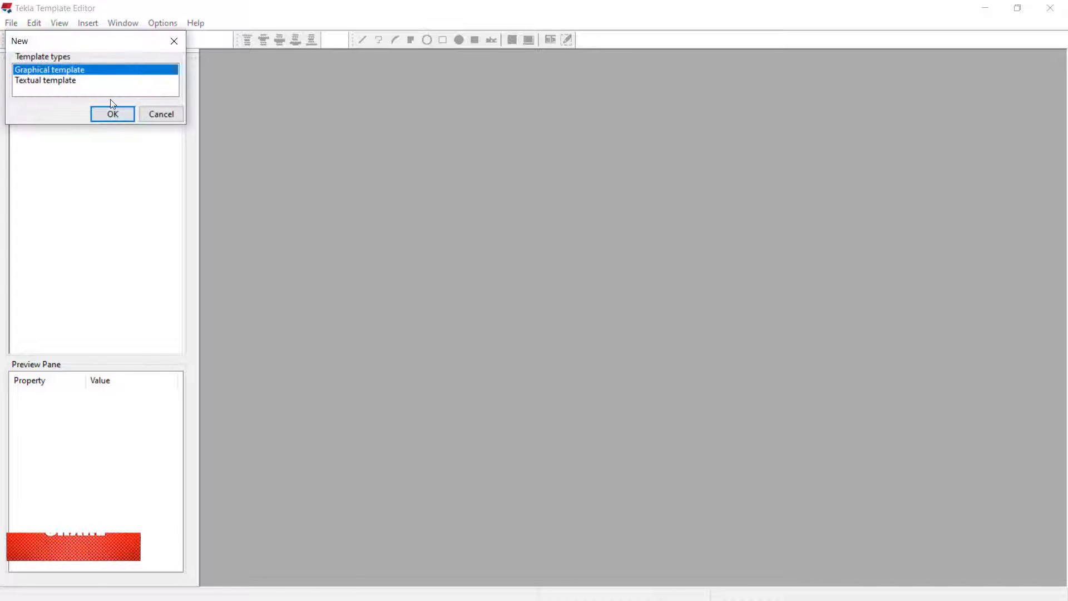
{"action": "left_click", "coordinate": [116, 114]}
Step: Set the template page's top, bottom, left and right margins to 0 mm
{"action": "double_click", "coordinate": [631, 293]}
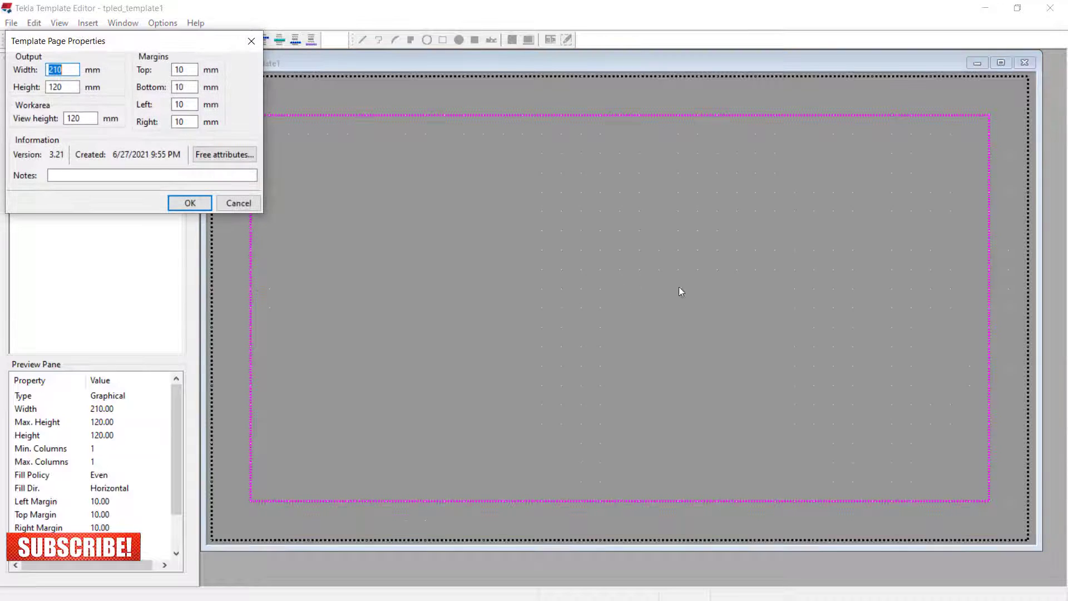
{"action": "left_click_drag", "start_coordinate": [193, 69], "coordinate": [154, 60]}
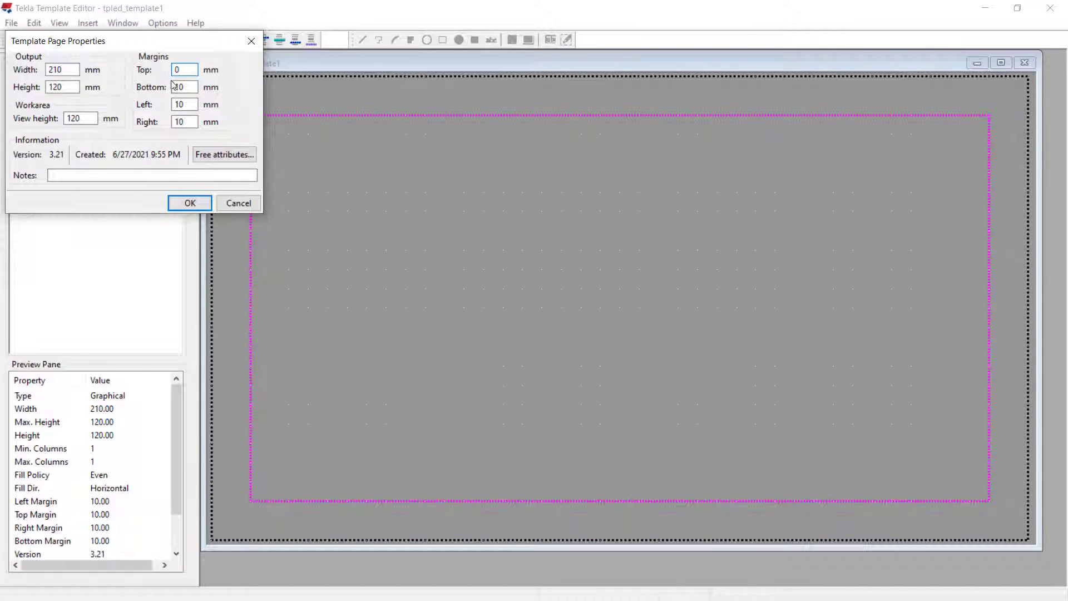
{"action": "left_click_drag", "start_coordinate": [188, 88], "coordinate": [161, 90]}
{"action": "type", "text": "0"}
{"action": "left_click_drag", "start_coordinate": [195, 104], "coordinate": [177, 104]}
{"action": "type", "text": "0"}
{"action": "key", "text": "Tab"}
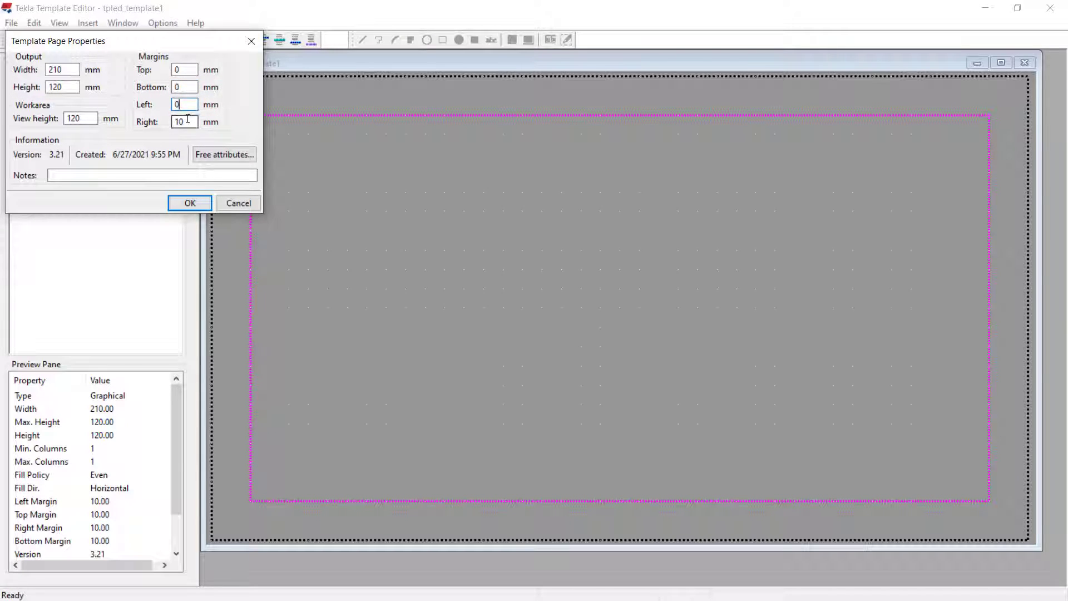
{"action": "type", "text": "0"}
Step: Set the template page's view height to 584 mm and its output size to 104 mm wide by 584 mm high
{"action": "left_click_drag", "start_coordinate": [84, 120], "coordinate": [58, 123]}
{"action": "key", "text": "shift+Tab"}
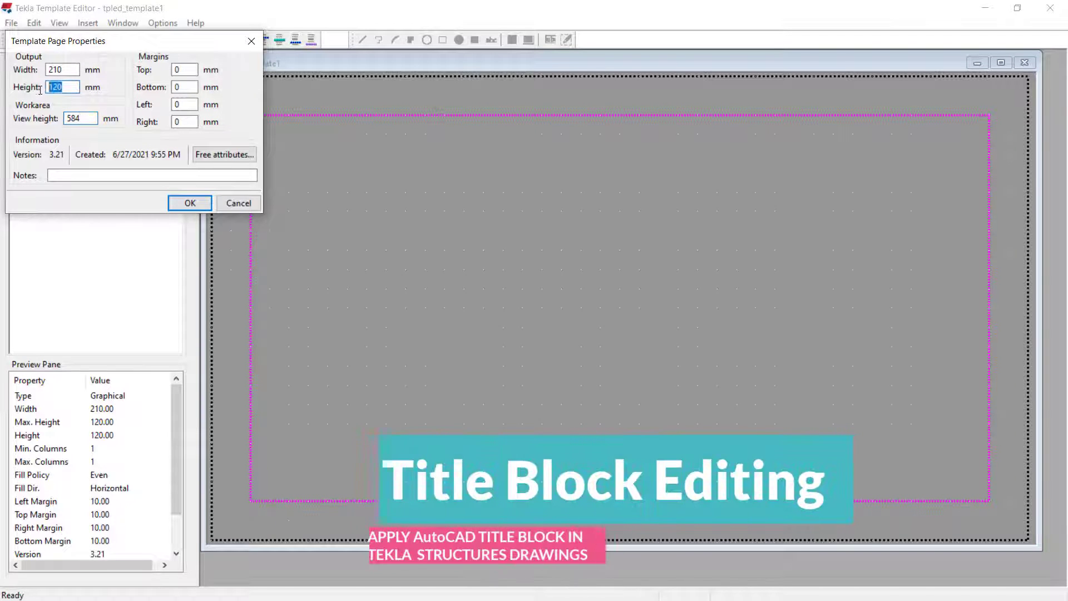
{"action": "type", "text": "284"}
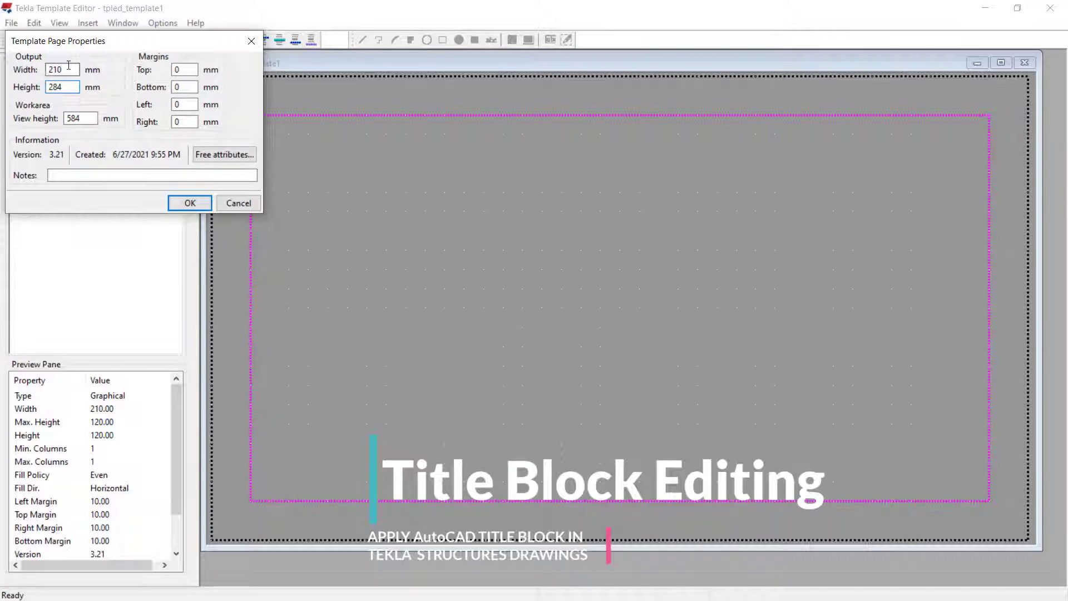
{"action": "key", "text": "shift+Tab"}
{"action": "type", "text": "104"}
{"action": "left_click", "coordinate": [52, 88]}
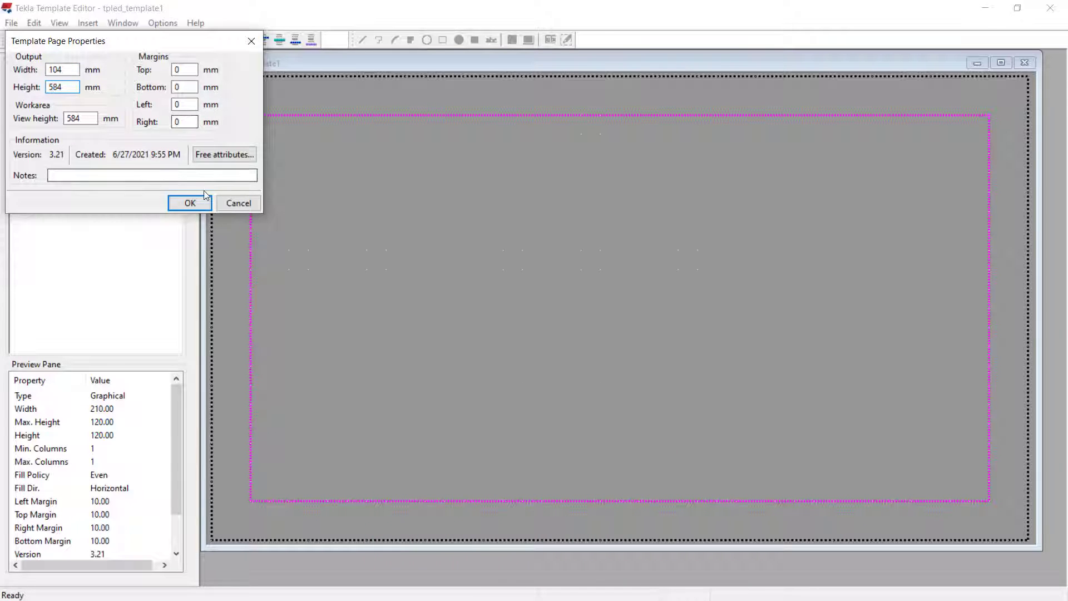
{"action": "left_click", "coordinate": [189, 204]}
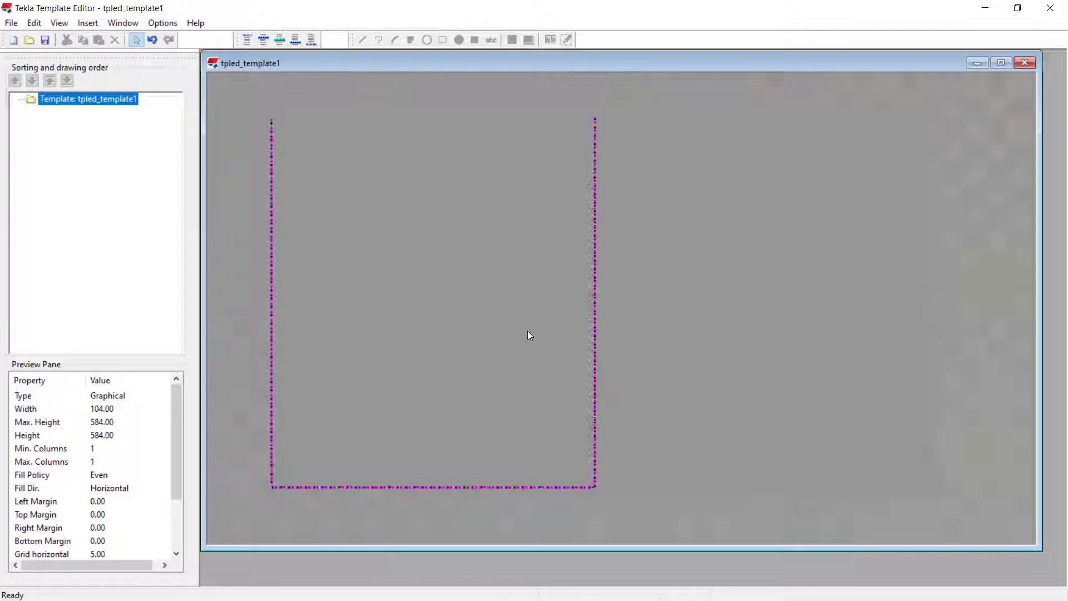
Step: Insert a row component with the DRAWING content type into the template
{"action": "scroll", "coordinate": [505, 374], "scroll_direction": "up", "scroll_amount": 1}
{"action": "scroll", "coordinate": [518, 334], "scroll_direction": "down", "scroll_amount": 3}
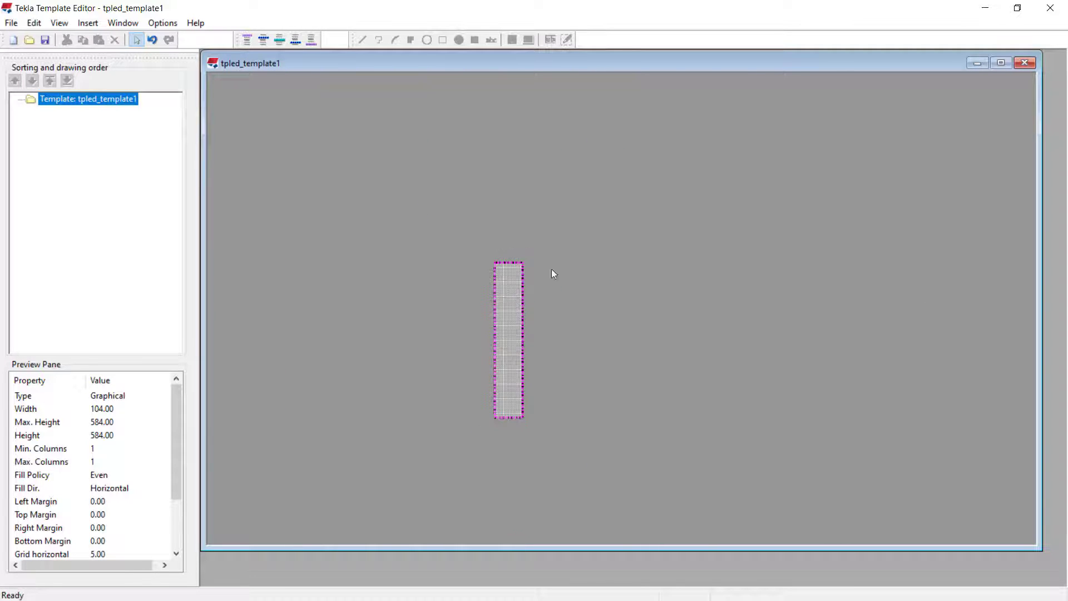
{"action": "scroll", "coordinate": [509, 419], "scroll_direction": "up", "scroll_amount": 2}
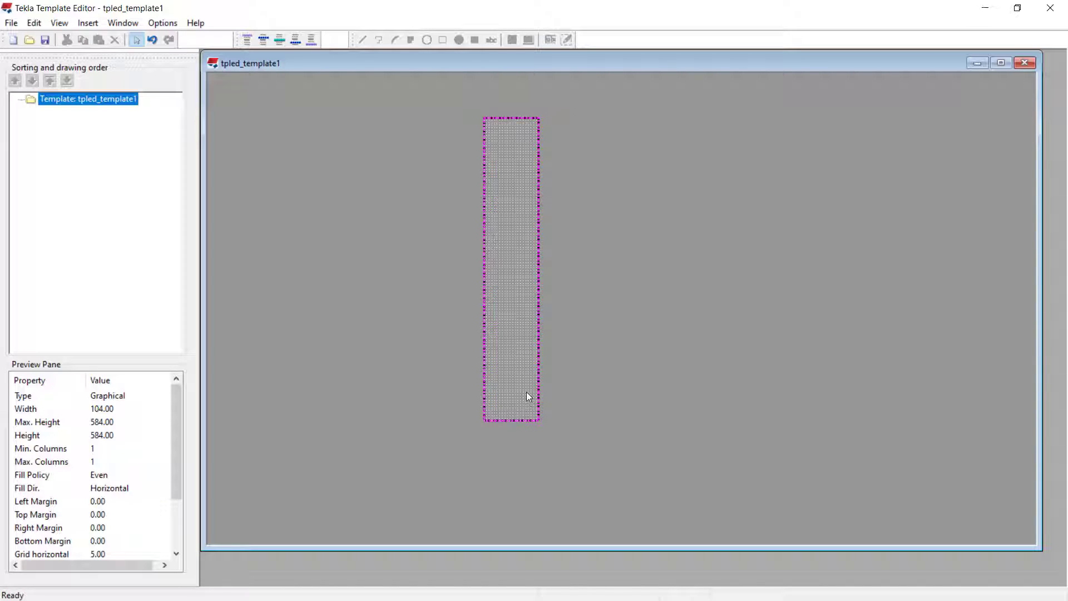
{"action": "scroll", "coordinate": [488, 144], "scroll_direction": "up", "scroll_amount": 2}
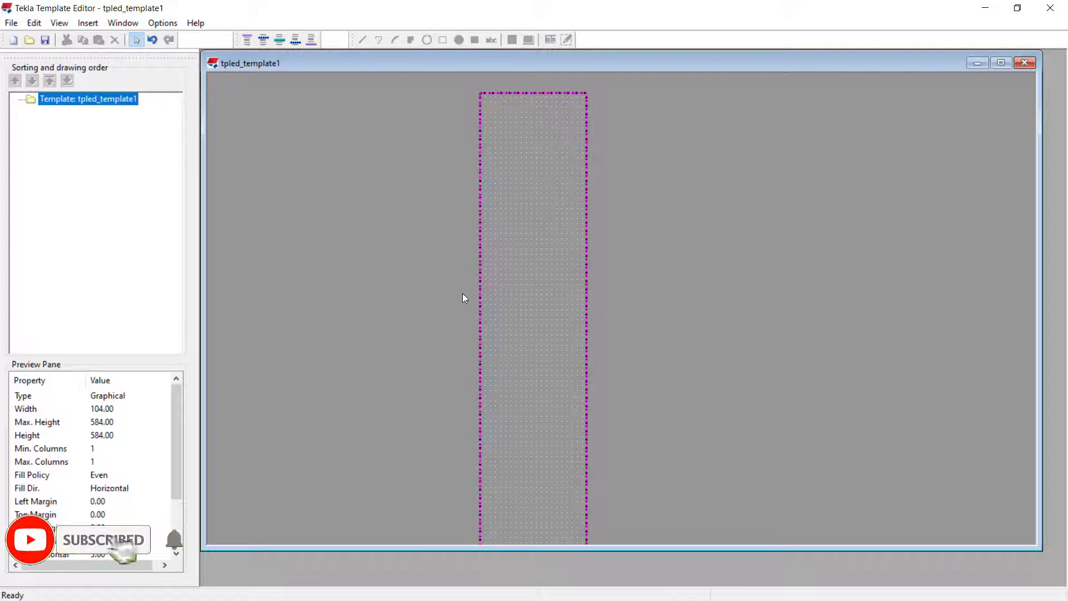
{"action": "left_click", "coordinate": [88, 23]}
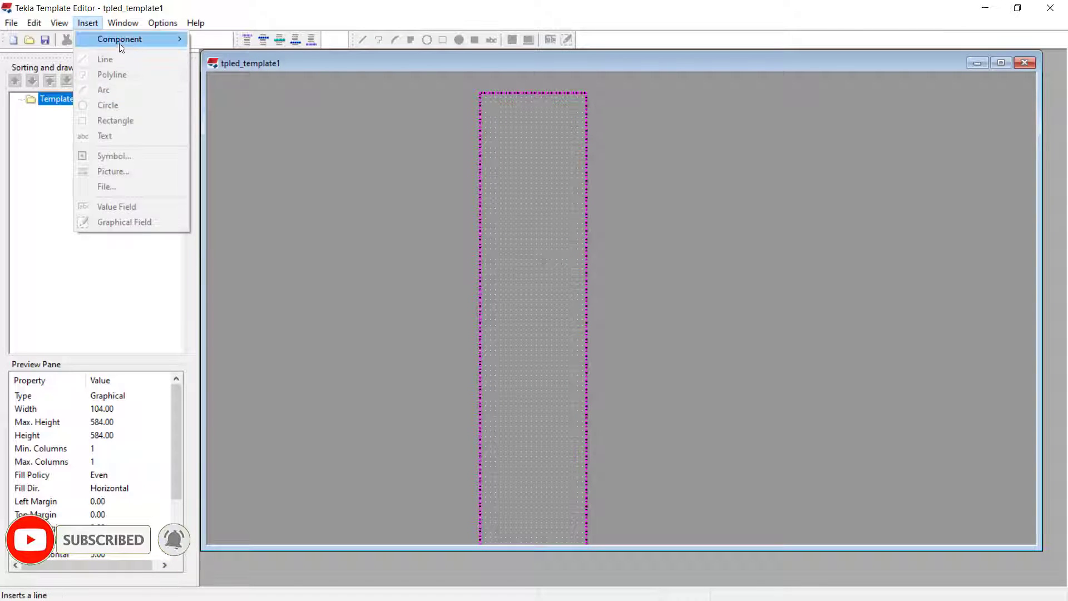
{"action": "mouse_move", "coordinate": [133, 37]}
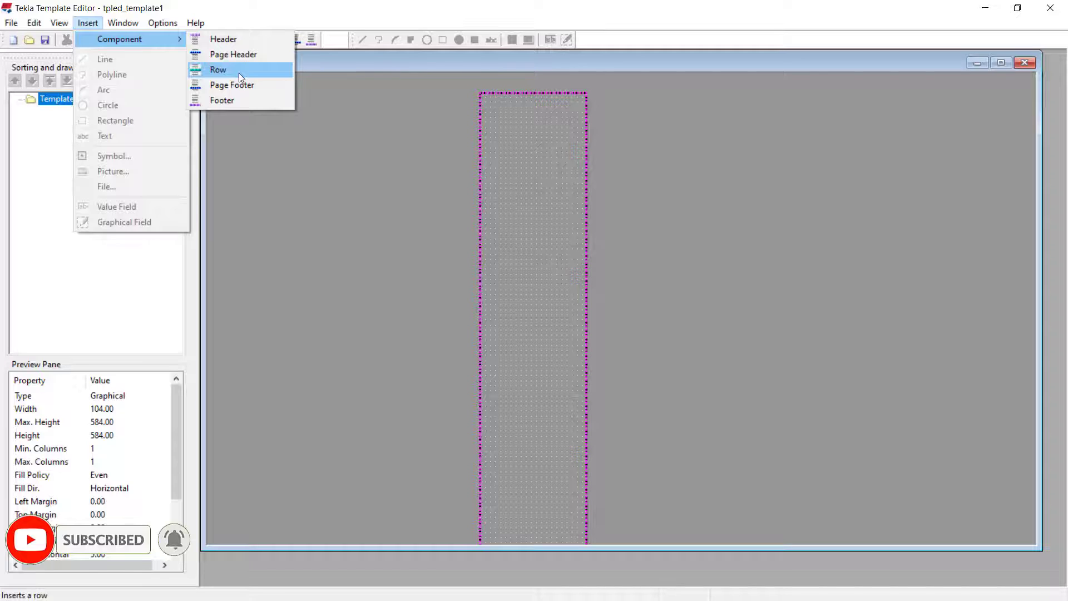
{"action": "left_click", "coordinate": [238, 72]}
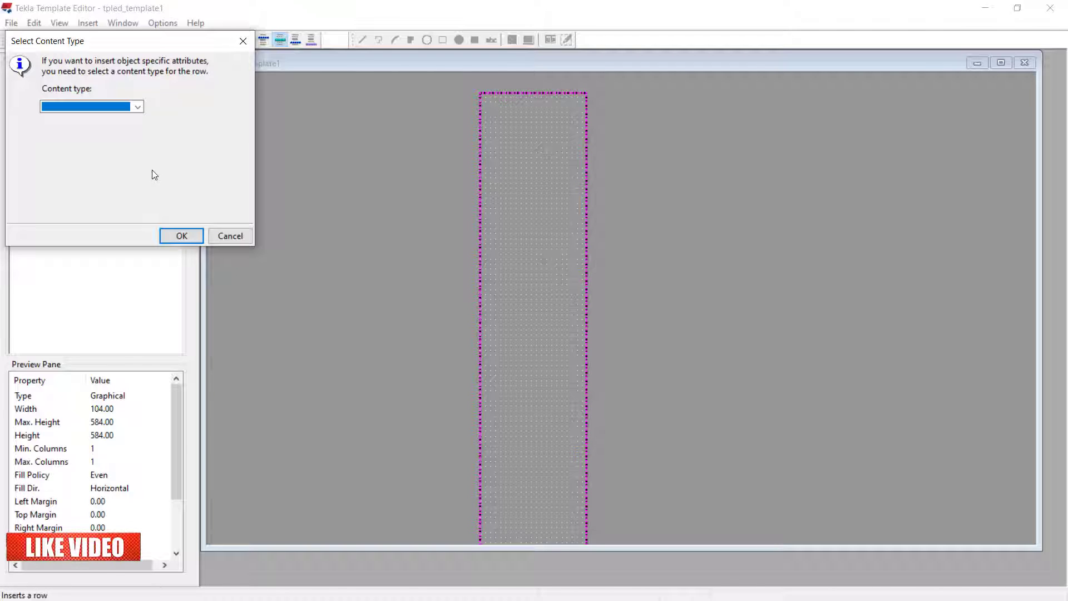
{"action": "left_click", "coordinate": [137, 107]}
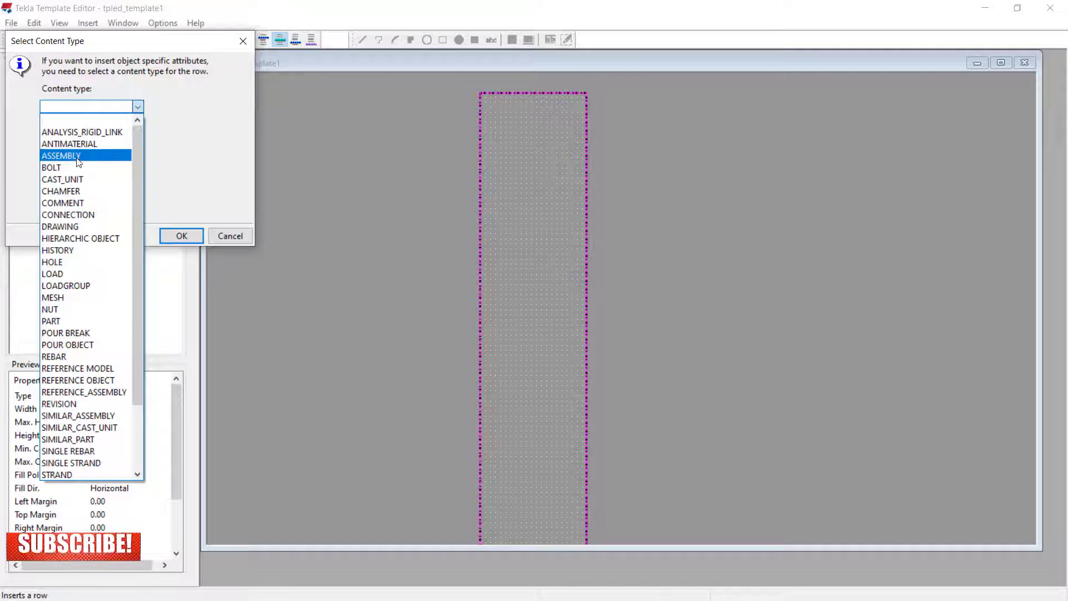
{"action": "left_click", "coordinate": [69, 225]}
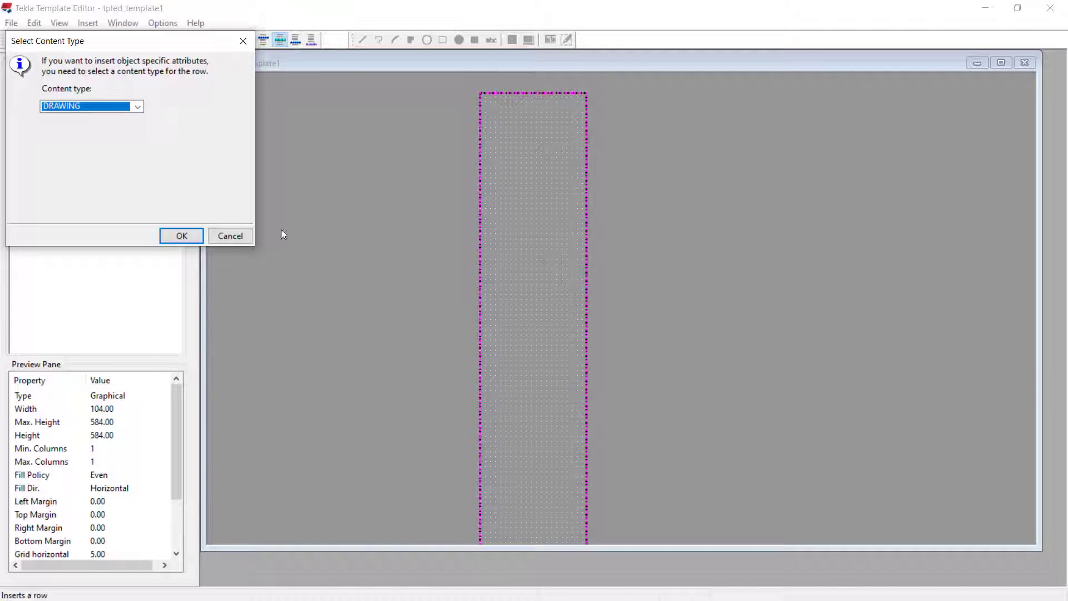
{"action": "left_click", "coordinate": [179, 236]}
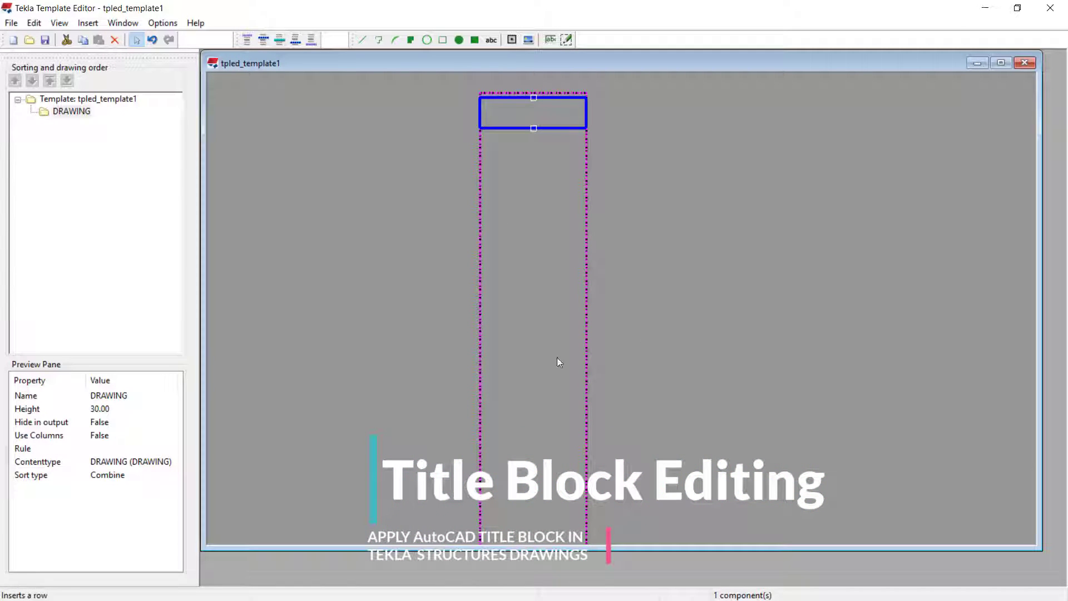
Step: Stretch the DRAWING row downward to a height of about 173 mm
{"action": "scroll", "coordinate": [415, 128], "scroll_direction": "down", "scroll_amount": 2}
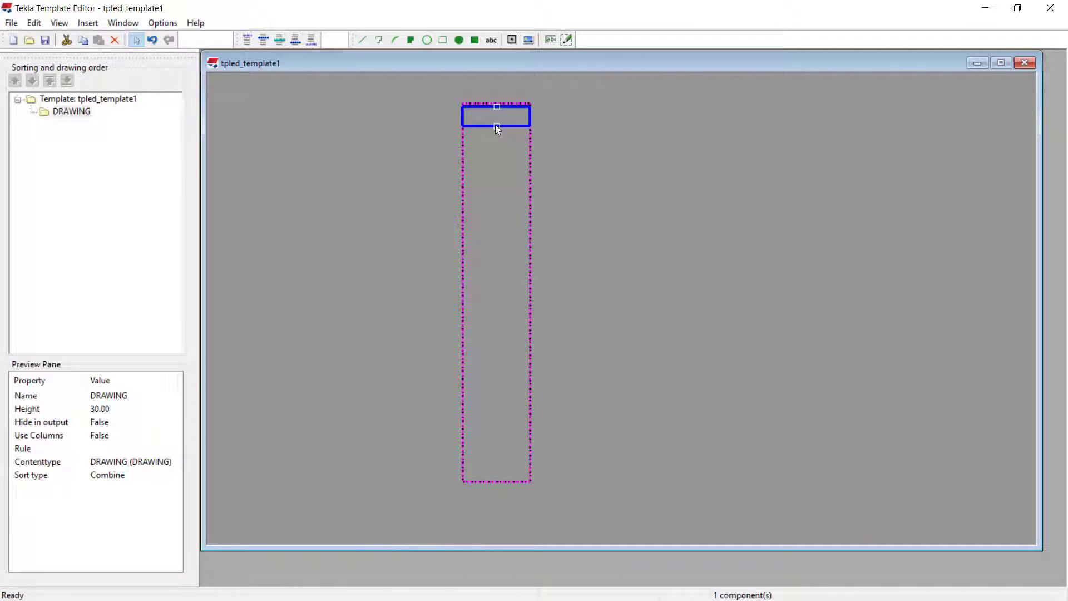
{"action": "mouse_move", "coordinate": [496, 126]}
{"action": "left_mouse_down"}
{"action": "mouse_move", "coordinate": [497, 346]}
{"action": "mouse_move", "coordinate": [486, 229]}
{"action": "mouse_move", "coordinate": [496, 221]}
{"action": "left_mouse_up"}
{"action": "scroll", "coordinate": [473, 118], "scroll_direction": "up", "scroll_amount": 2}
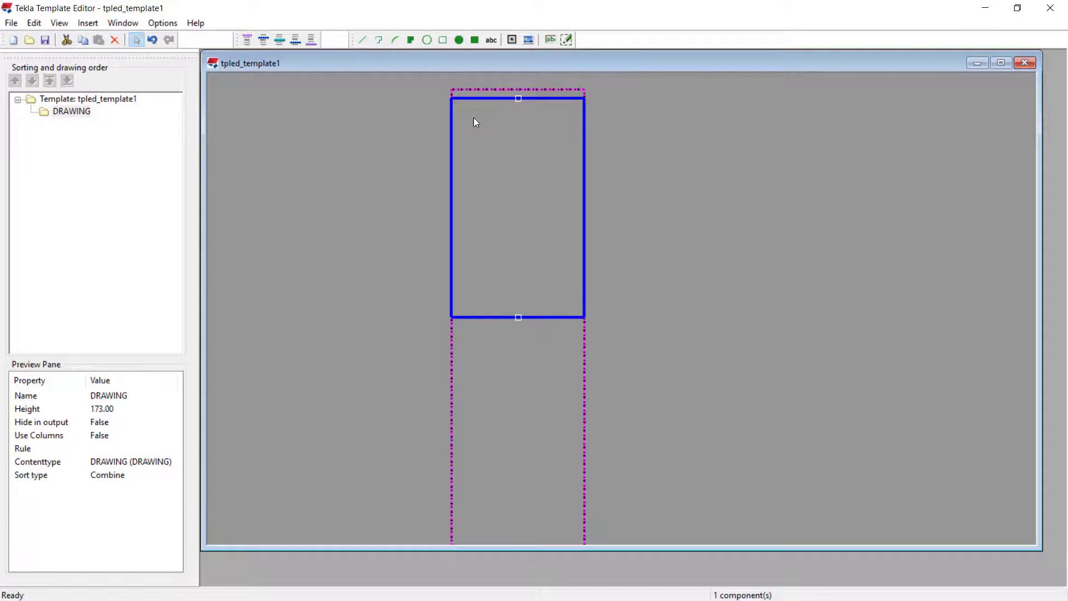
Step: Choose the A1 AutoCAD file from the Desktop's Title Blocks folder for import into the DRAWING row
{"action": "left_click", "coordinate": [87, 23]}
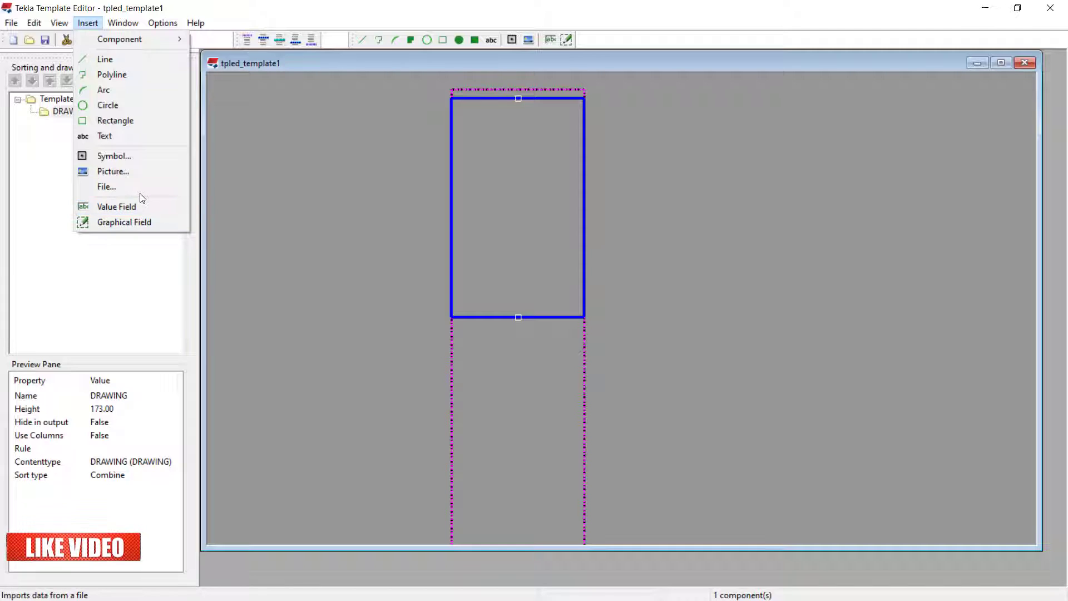
{"action": "left_click", "coordinate": [167, 192]}
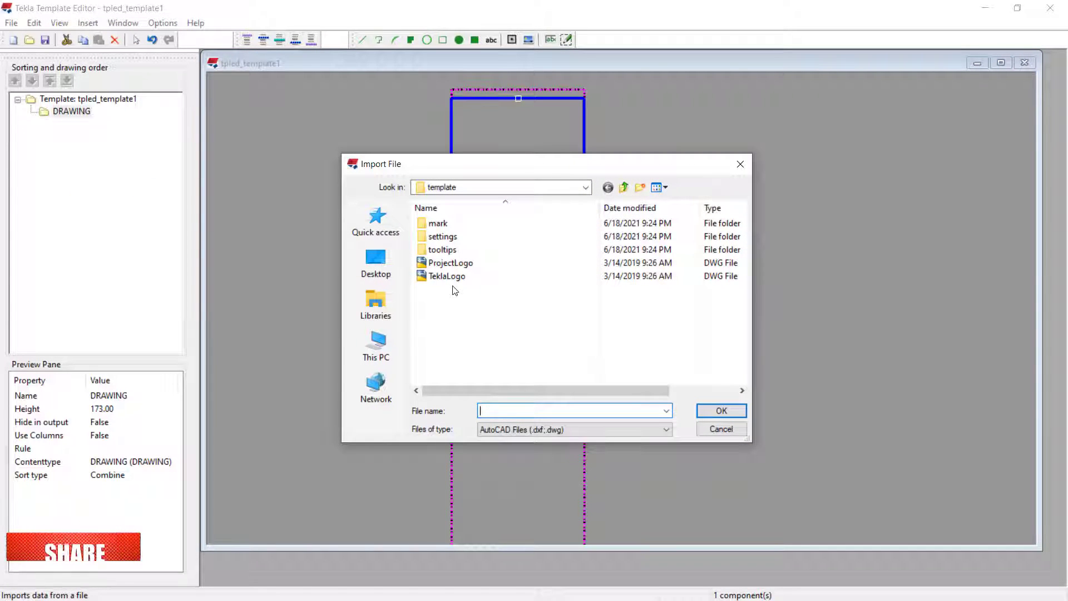
{"action": "left_click", "coordinate": [383, 257]}
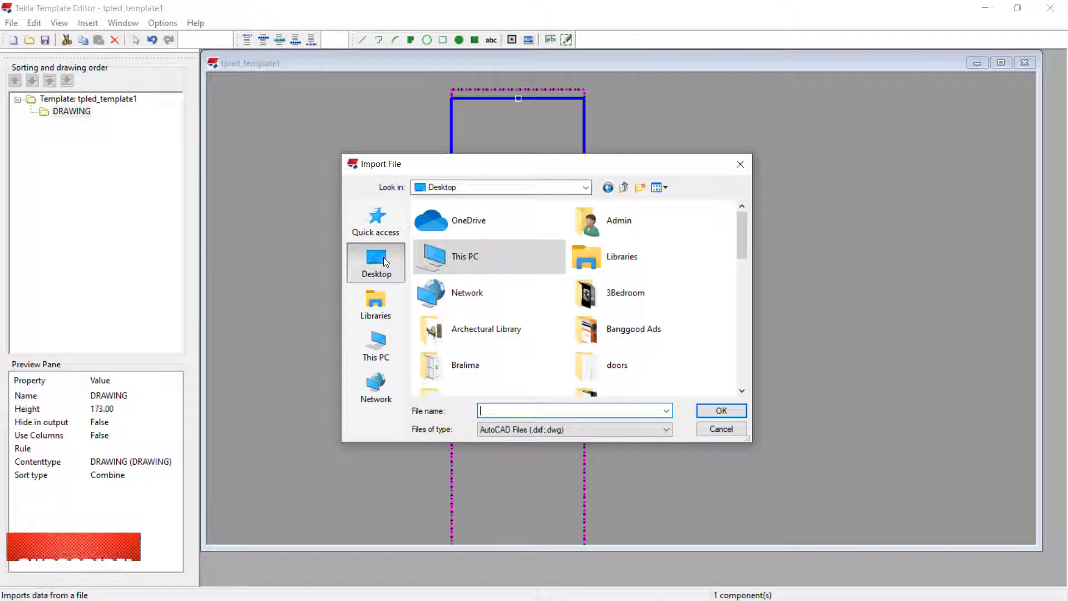
{"action": "scroll", "coordinate": [644, 290], "scroll_direction": "down", "scroll_amount": 3}
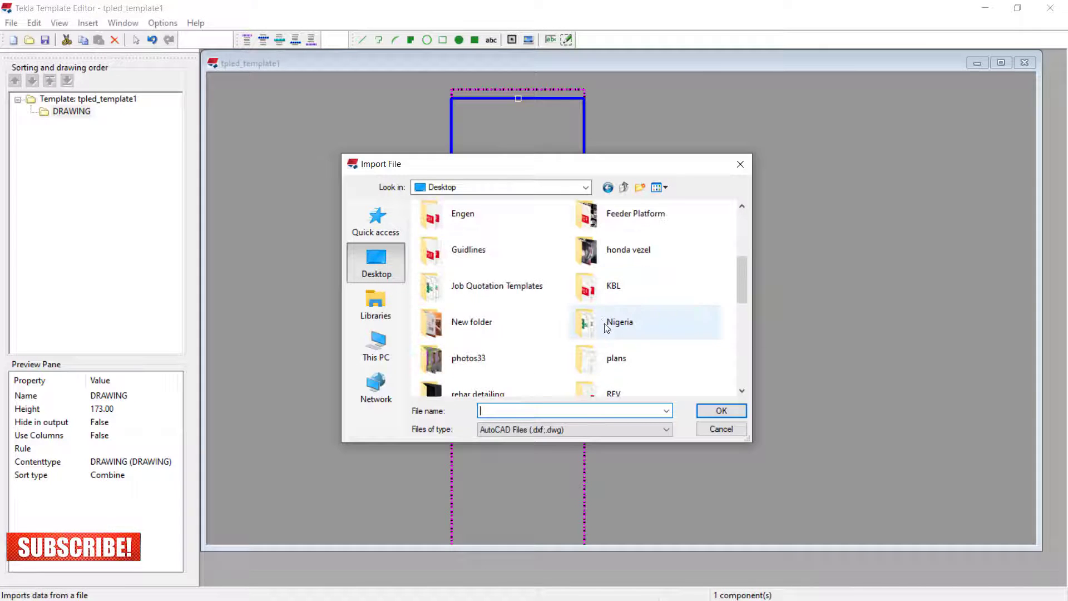
{"action": "scroll", "coordinate": [658, 356], "scroll_direction": "down", "scroll_amount": 3}
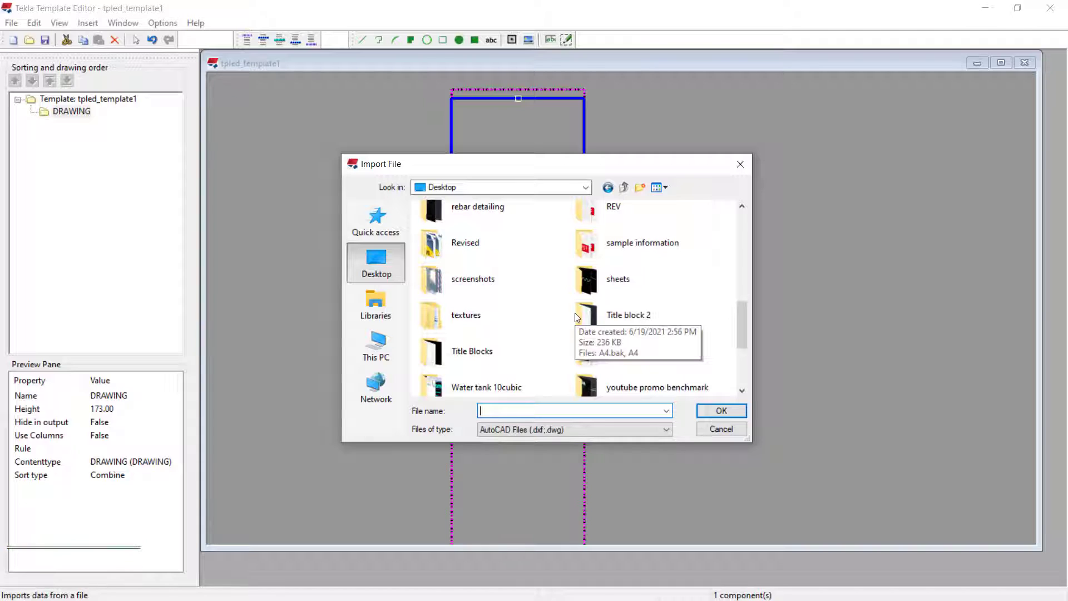
{"action": "double_click", "coordinate": [493, 357]}
{"action": "left_click", "coordinate": [447, 224]}
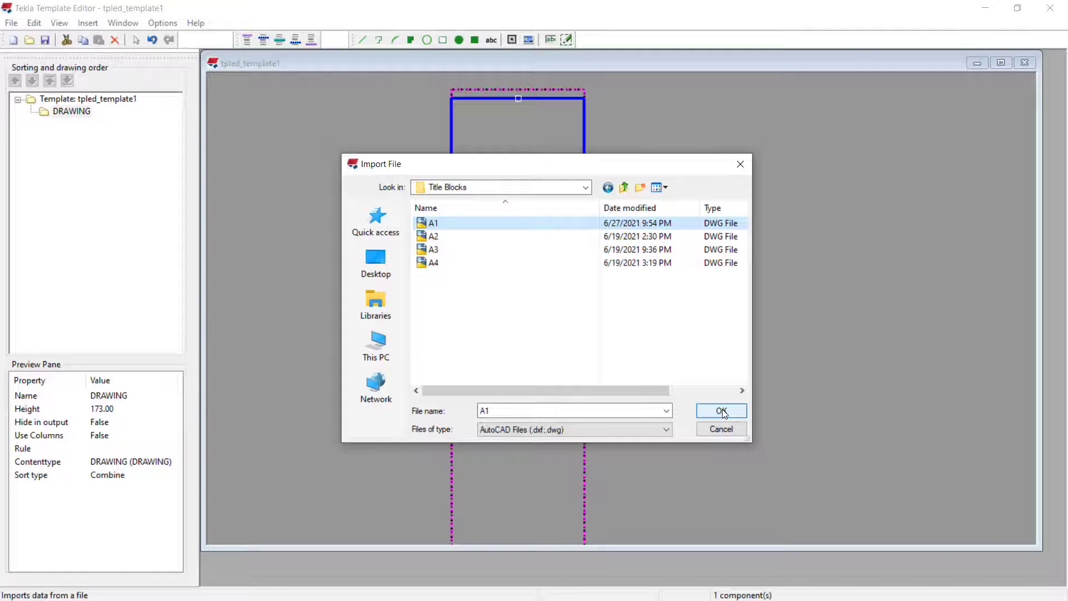
{"action": "left_click", "coordinate": [721, 411]}
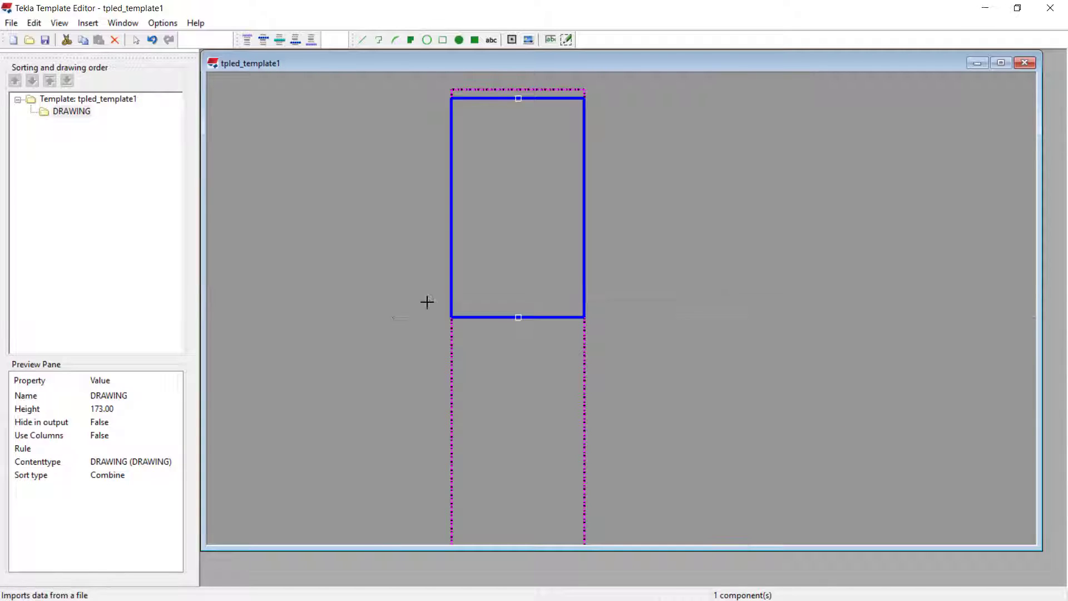
Step: Place the A1 title block at the DRAWING row's lower-left corner, imported at a scale of 1.00
{"action": "left_click", "coordinate": [452, 317]}
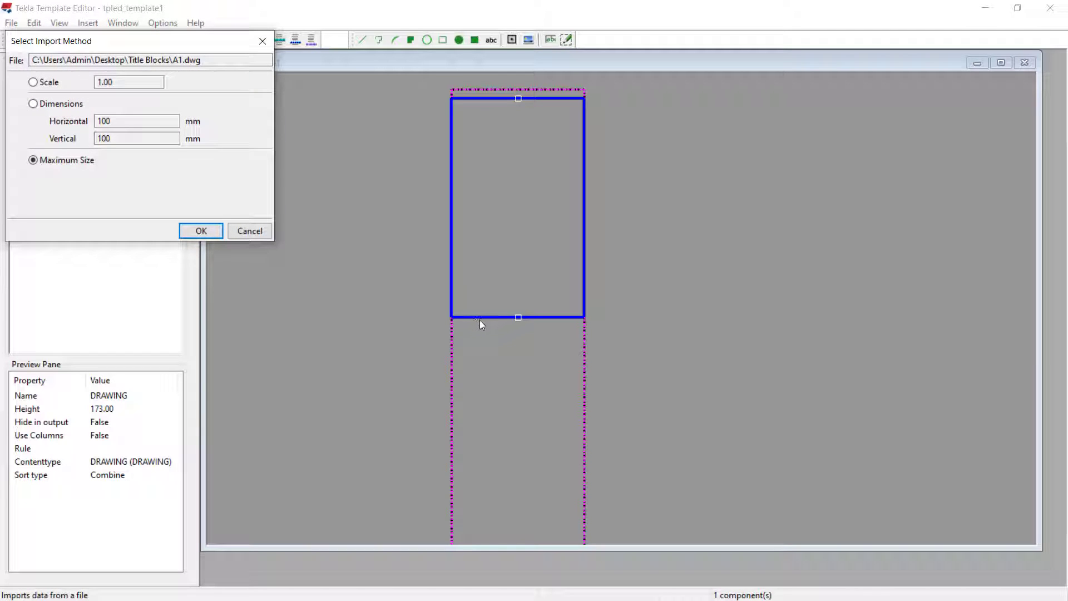
{"action": "left_click_drag", "start_coordinate": [188, 43], "coordinate": [243, 86]}
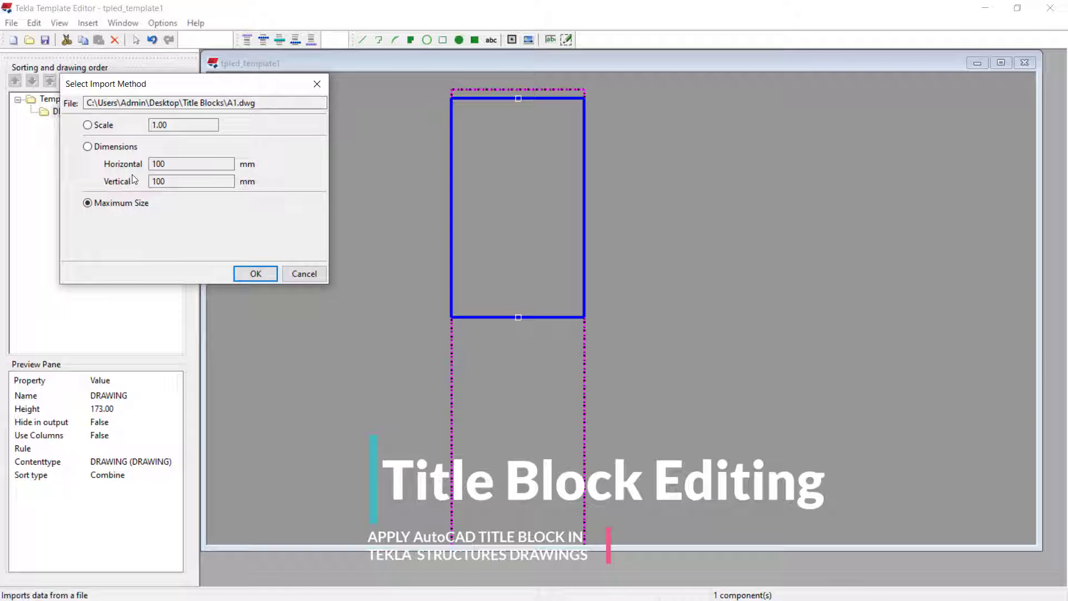
{"action": "left_click", "coordinate": [88, 125]}
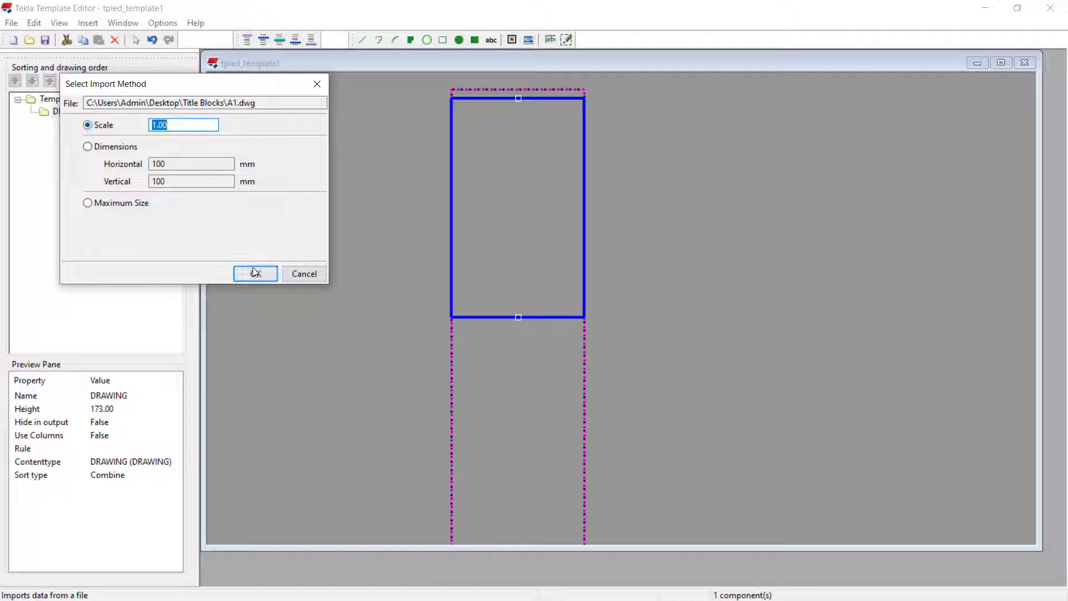
{"action": "left_click", "coordinate": [274, 273]}
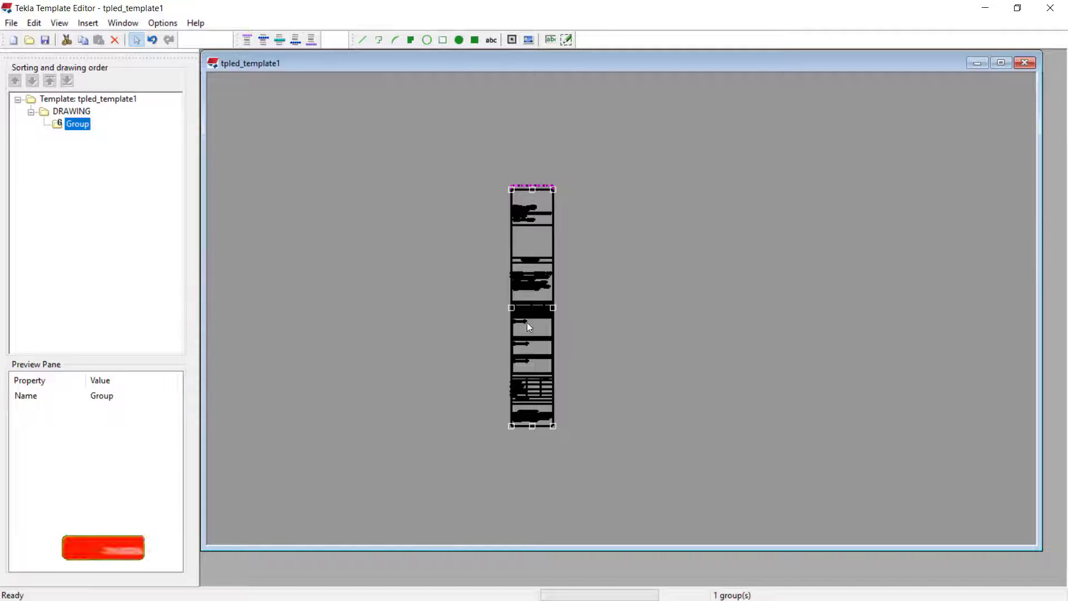
Step: Examine the imported title block's company details, revision table, client, project and drawing title boxes, and sign-off table
{"action": "scroll", "coordinate": [542, 162], "scroll_direction": "up", "scroll_amount": 5}
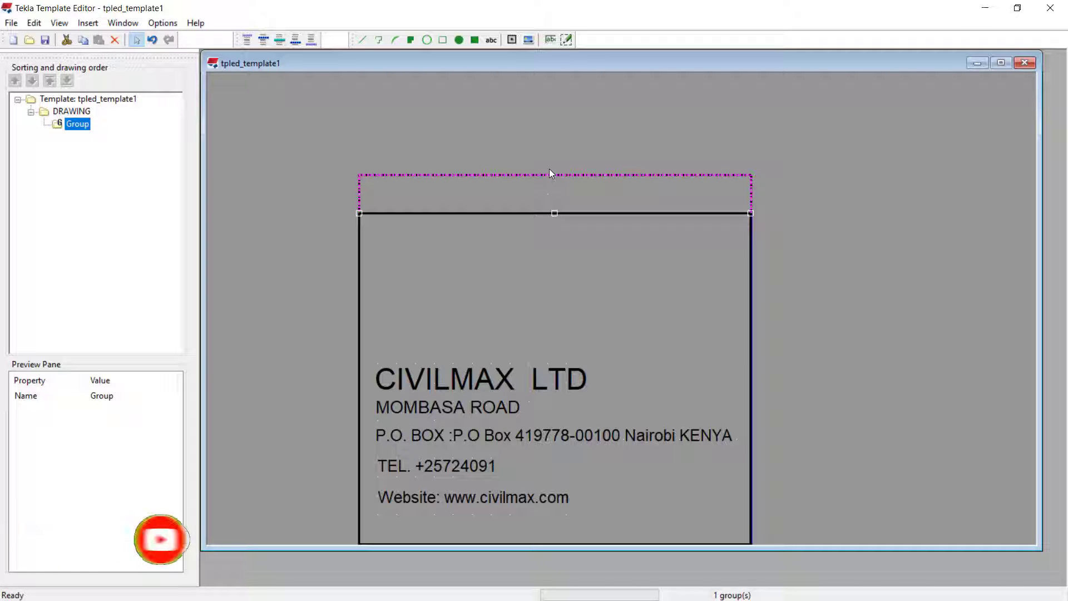
{"action": "scroll", "coordinate": [549, 169], "scroll_direction": "down", "scroll_amount": 5}
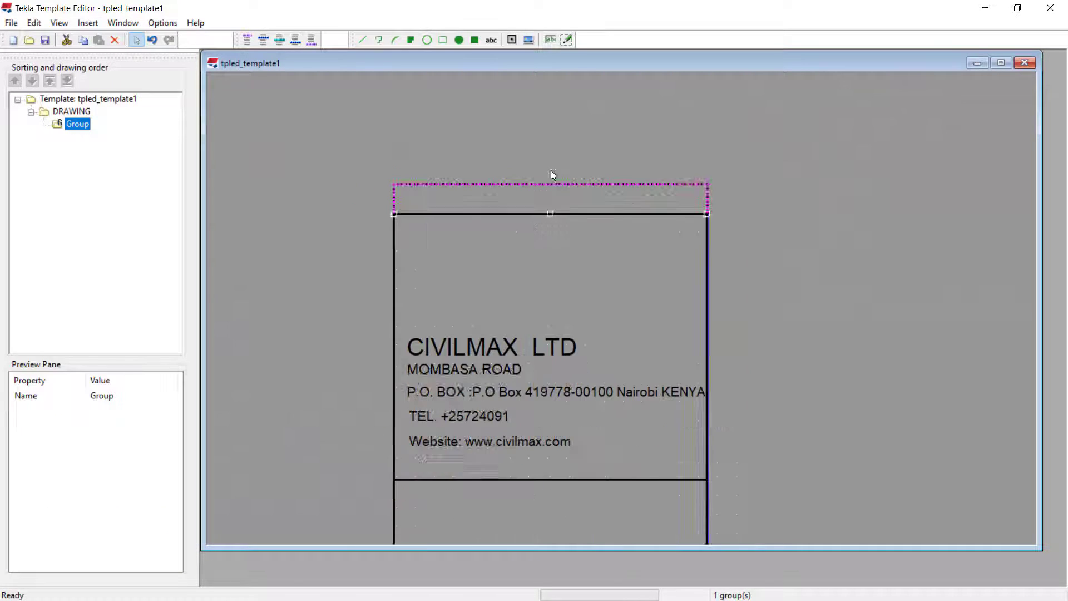
{"action": "scroll", "coordinate": [539, 447], "scroll_direction": "up", "scroll_amount": 5}
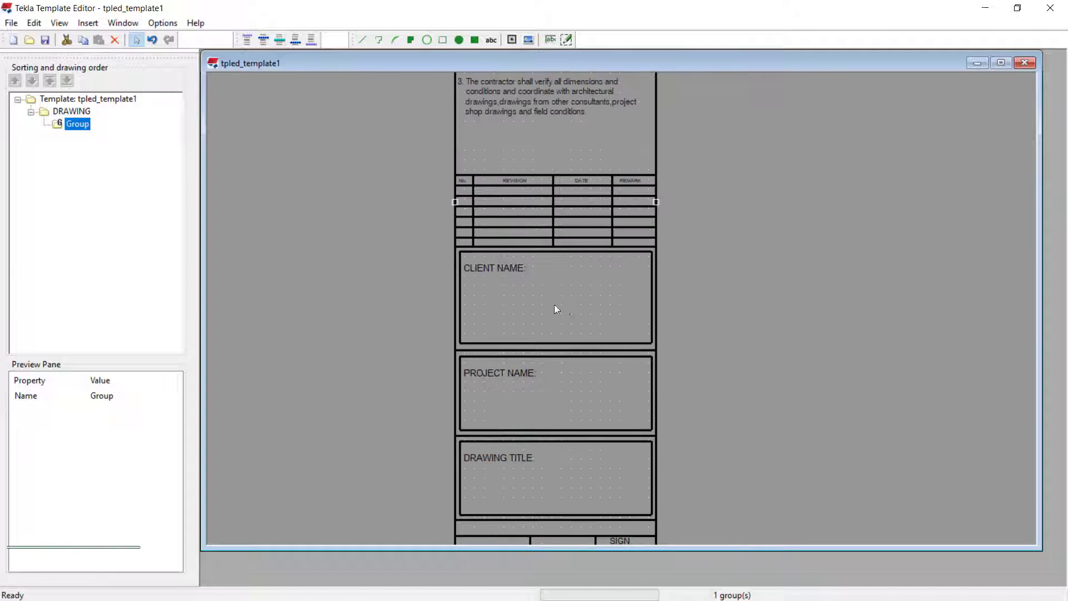
{"action": "scroll", "coordinate": [501, 295], "scroll_direction": "up", "scroll_amount": 2}
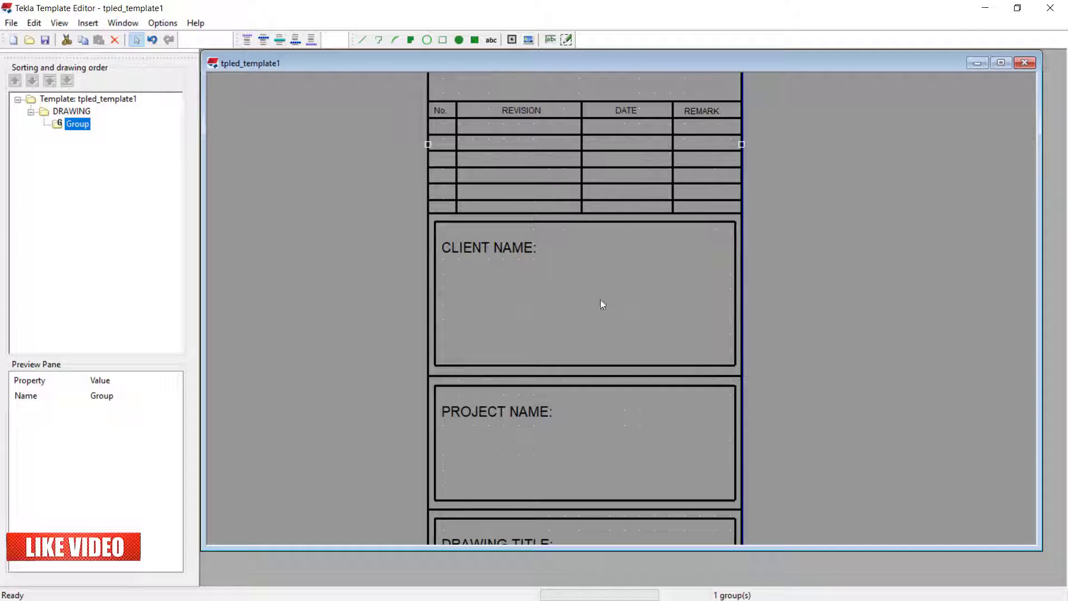
{"action": "scroll", "coordinate": [478, 250], "scroll_direction": "up", "scroll_amount": 4}
{"action": "left_click", "coordinate": [552, 295]}
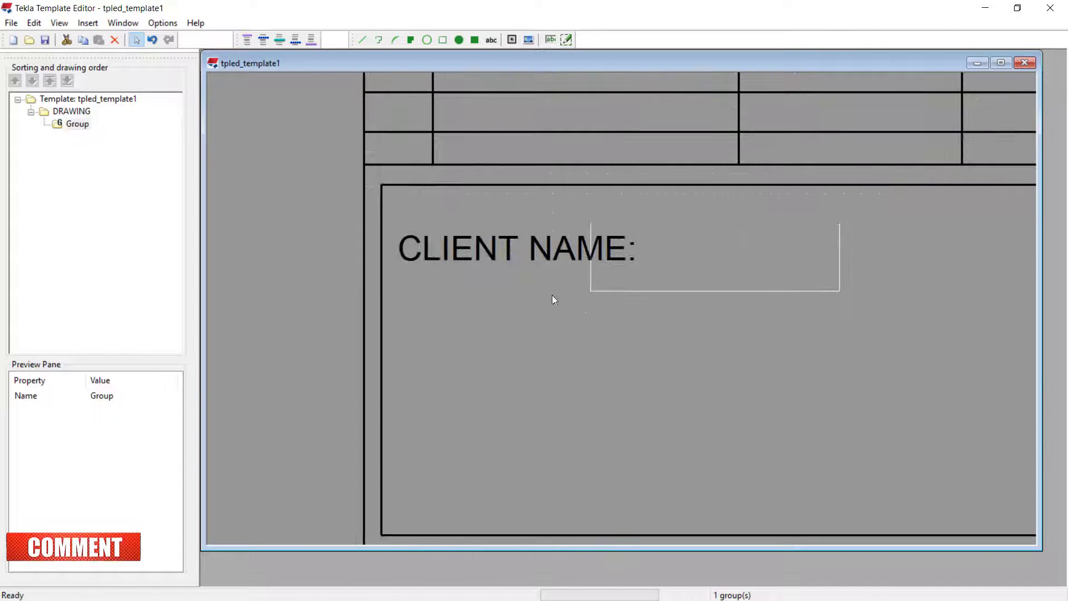
{"action": "scroll", "coordinate": [530, 181], "scroll_direction": "down", "scroll_amount": 4}
{"action": "scroll", "coordinate": [520, 398], "scroll_direction": "up", "scroll_amount": 2}
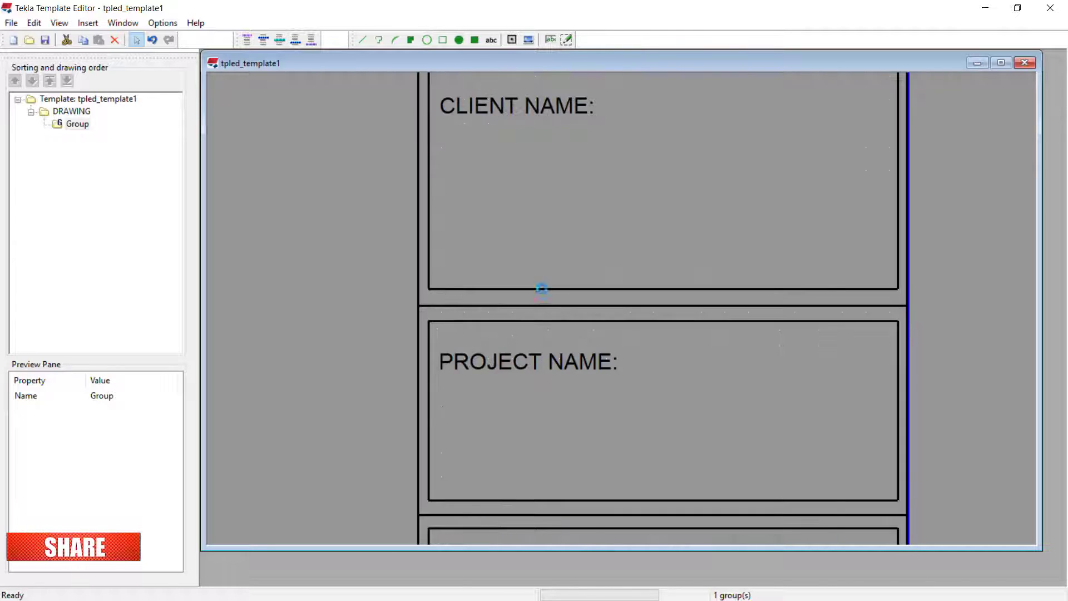
{"action": "scroll", "coordinate": [537, 310], "scroll_direction": "down", "scroll_amount": 4}
{"action": "scroll", "coordinate": [524, 427], "scroll_direction": "up", "scroll_amount": 4}
{"action": "scroll", "coordinate": [535, 320], "scroll_direction": "down", "scroll_amount": 6}
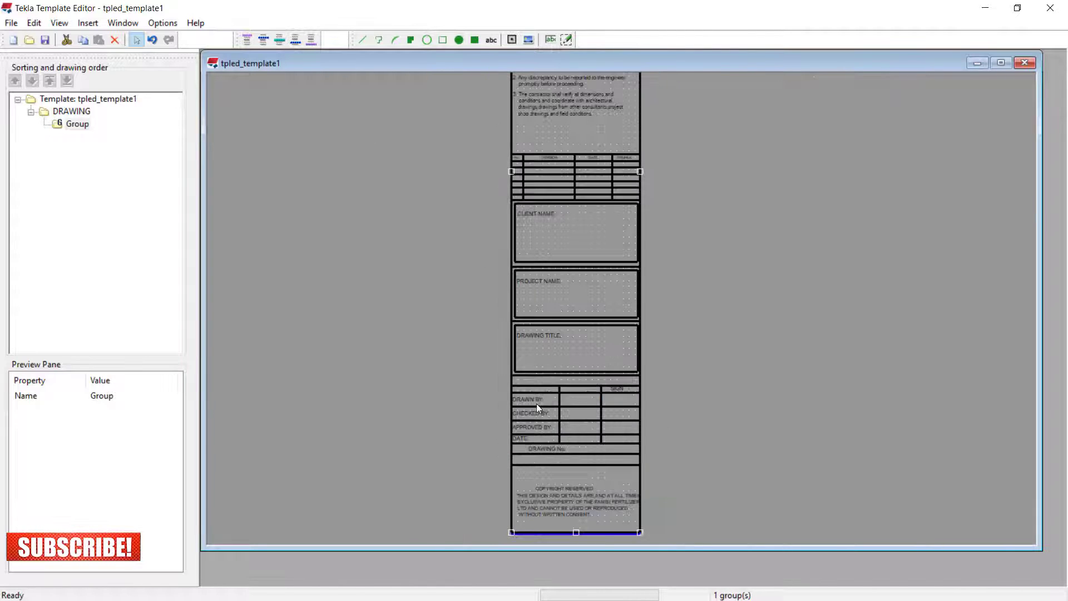
{"action": "scroll", "coordinate": [538, 408], "scroll_direction": "up", "scroll_amount": 4}
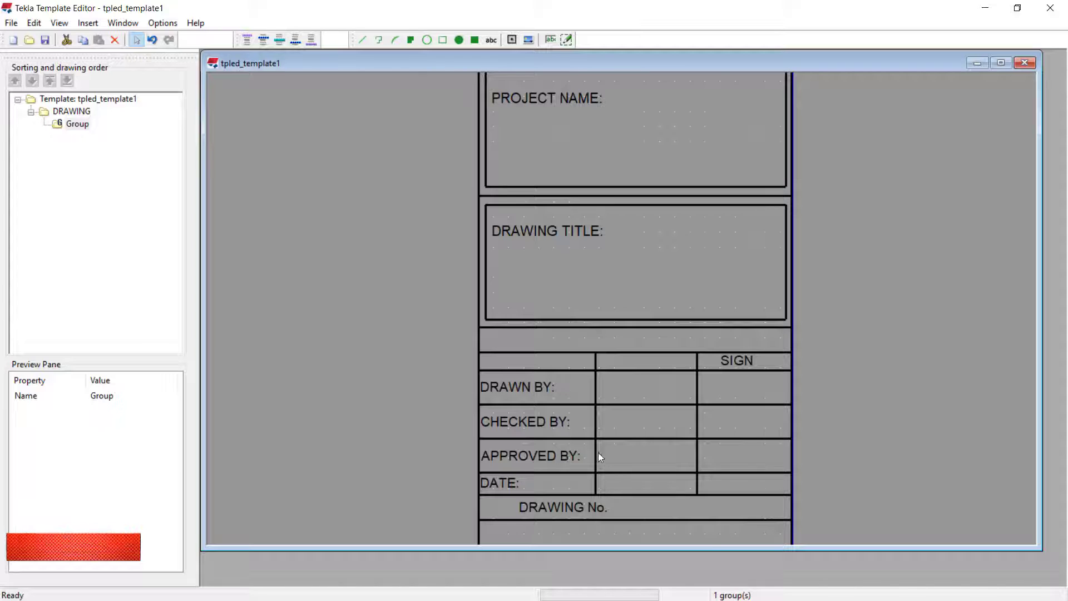
{"action": "scroll", "coordinate": [526, 483], "scroll_direction": "down", "scroll_amount": 6}
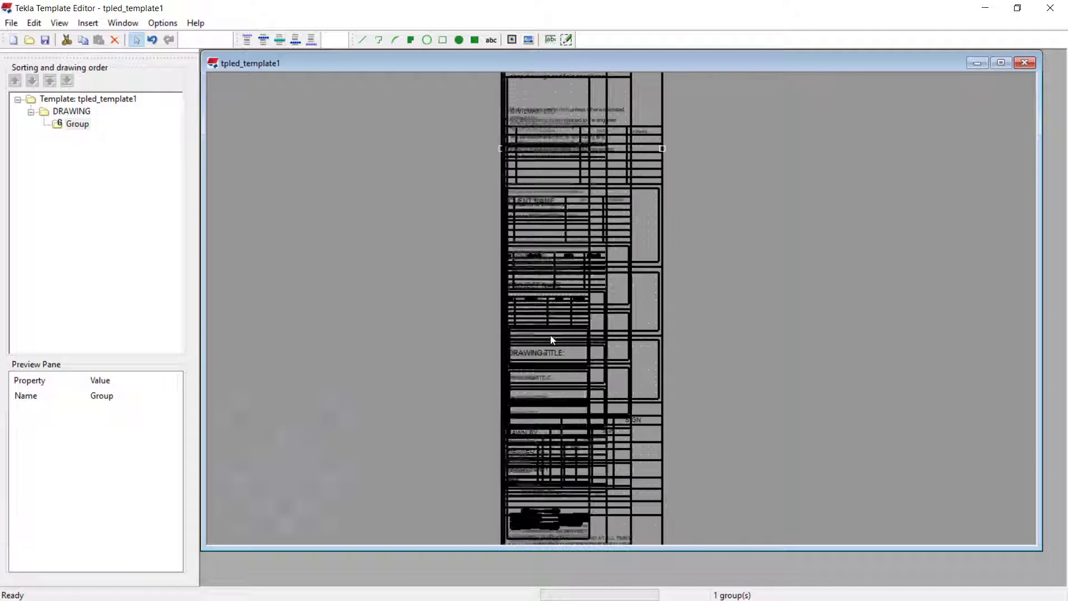
{"action": "scroll", "coordinate": [518, 351], "scroll_direction": "up", "scroll_amount": 3}
{"action": "scroll", "coordinate": [517, 352], "scroll_direction": "up", "scroll_amount": 2}
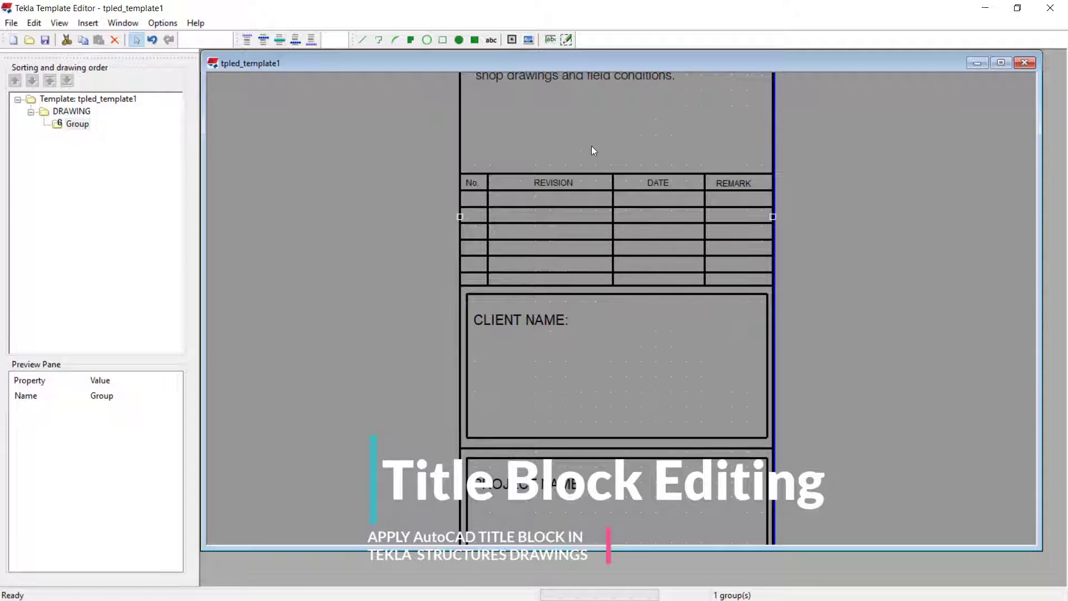
{"action": "left_click", "coordinate": [551, 40]}
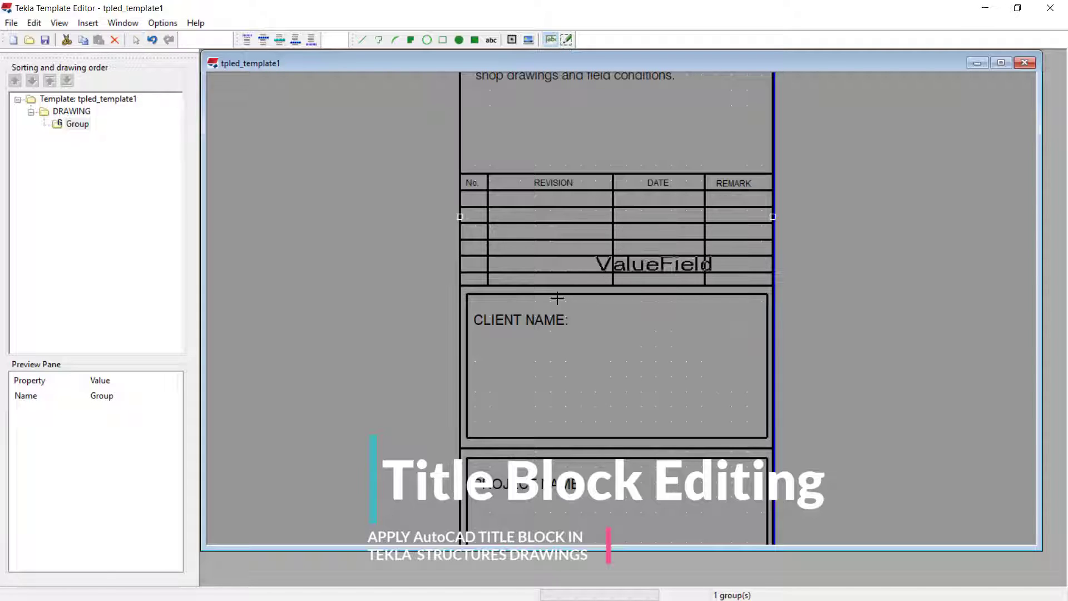
{"action": "scroll", "coordinate": [557, 298], "scroll_direction": "up", "scroll_amount": 2}
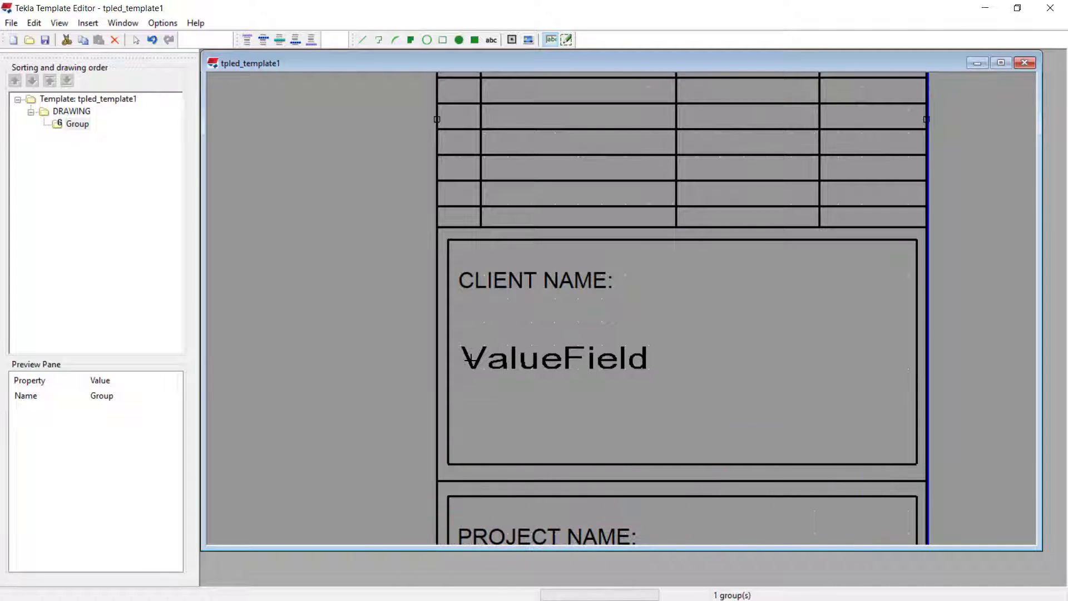
{"action": "left_click", "coordinate": [471, 359]}
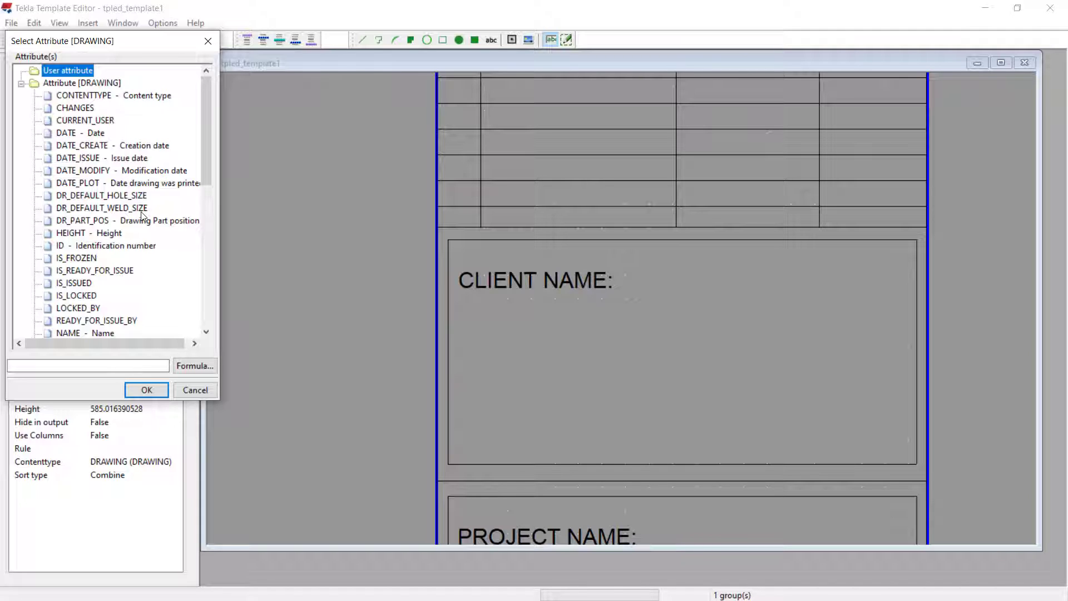
{"action": "scroll", "coordinate": [143, 216], "scroll_direction": "down", "scroll_amount": 9}
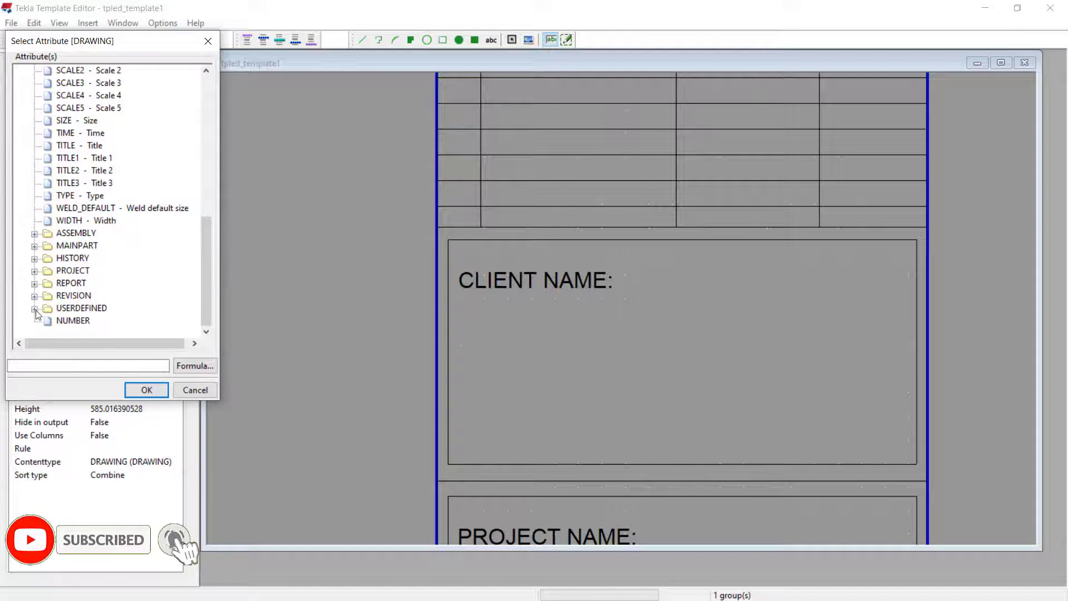
{"action": "left_click", "coordinate": [34, 309]}
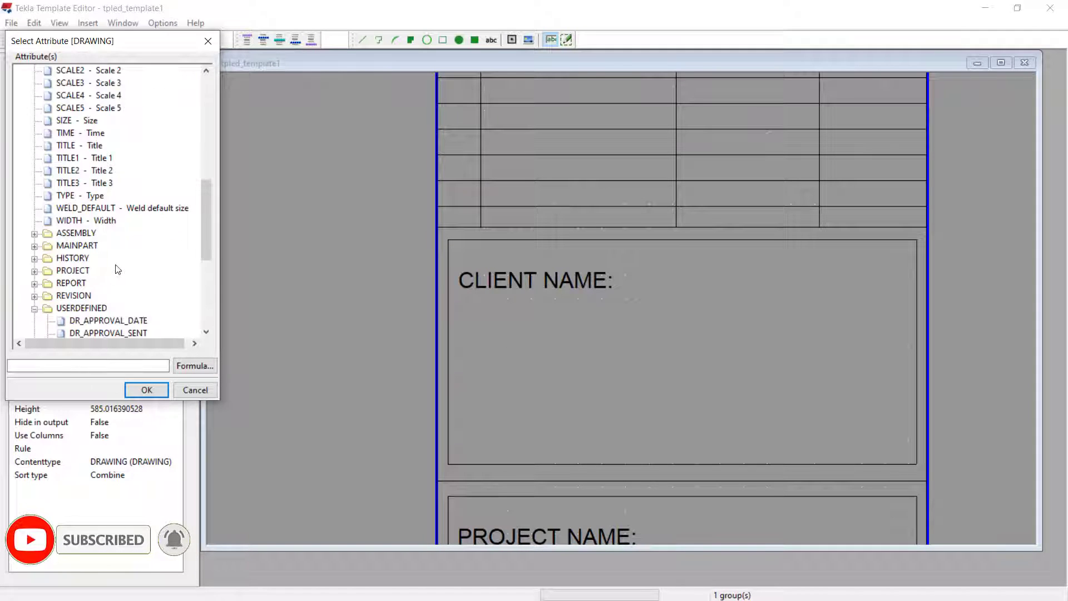
{"action": "scroll", "coordinate": [170, 243], "scroll_direction": "down", "scroll_amount": 5}
{"action": "scroll", "coordinate": [170, 243], "scroll_direction": "down", "scroll_amount": 1}
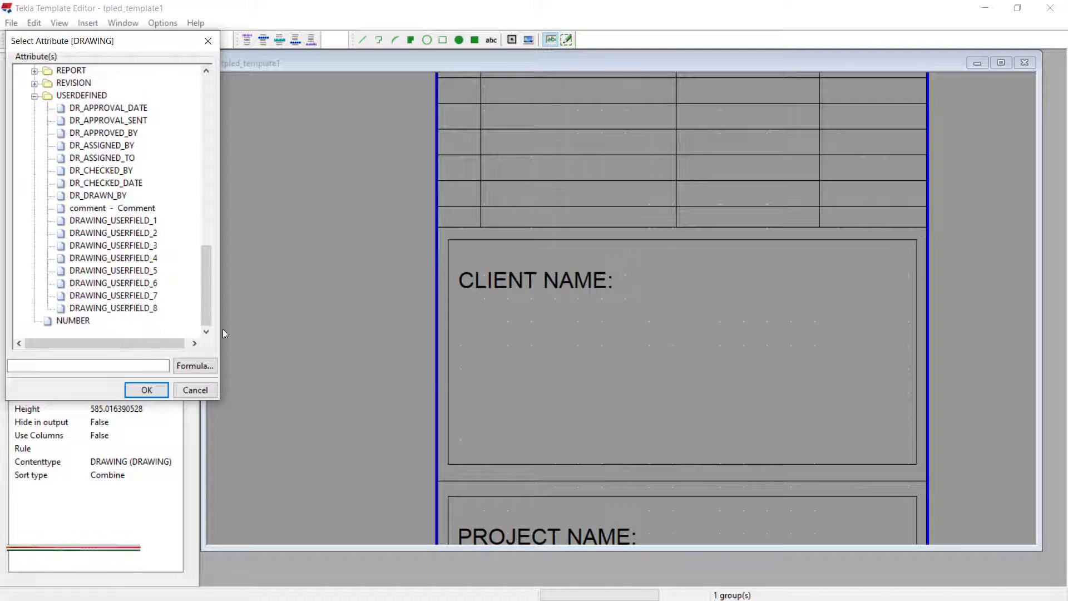
{"action": "left_click", "coordinate": [207, 41]}
Step: Examine the title block's client, project and drawing title boxes, sign-off table and copyright note
{"action": "scroll", "coordinate": [525, 303], "scroll_direction": "down", "scroll_amount": 4}
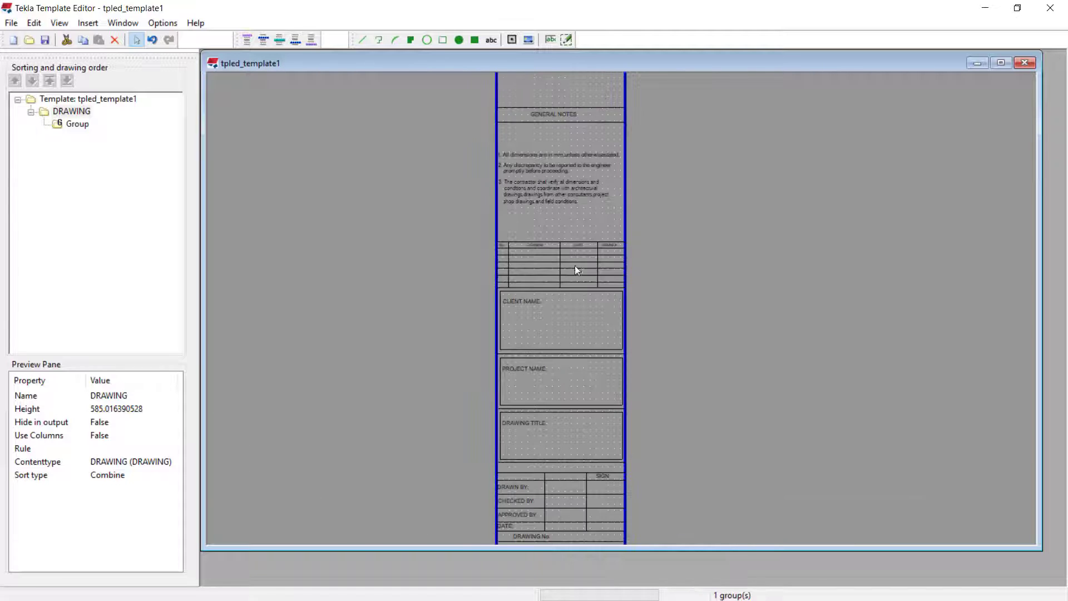
{"action": "scroll", "coordinate": [557, 205], "scroll_direction": "up", "scroll_amount": 2}
{"action": "scroll", "coordinate": [557, 205], "scroll_direction": "down", "scroll_amount": 2}
{"action": "scroll", "coordinate": [550, 426], "scroll_direction": "up", "scroll_amount": 3}
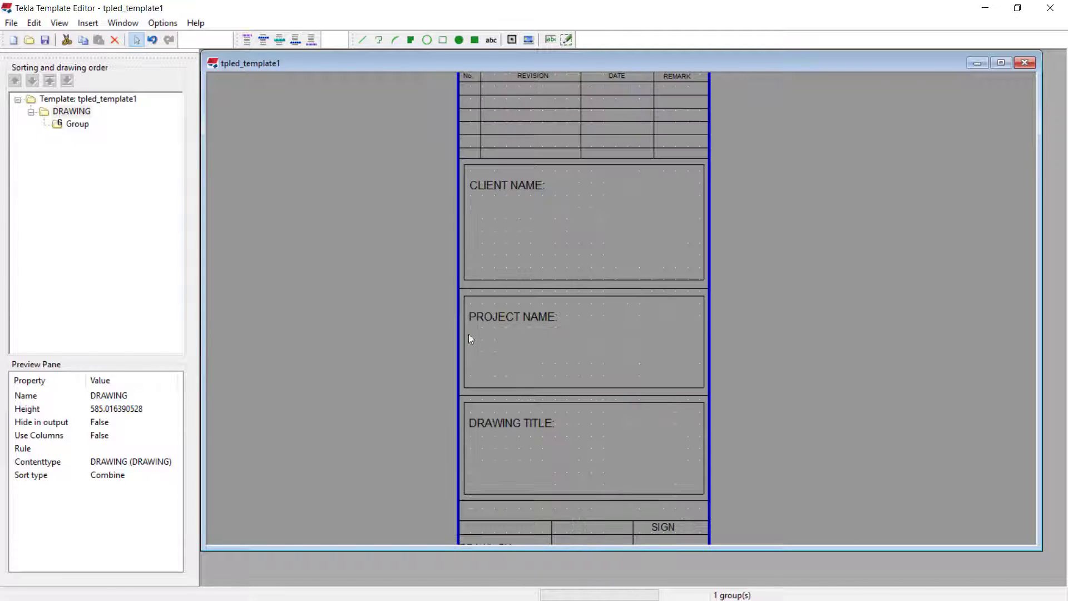
{"action": "middle_click_drag", "start_coordinate": [577, 409], "coordinate": [589, 113]}
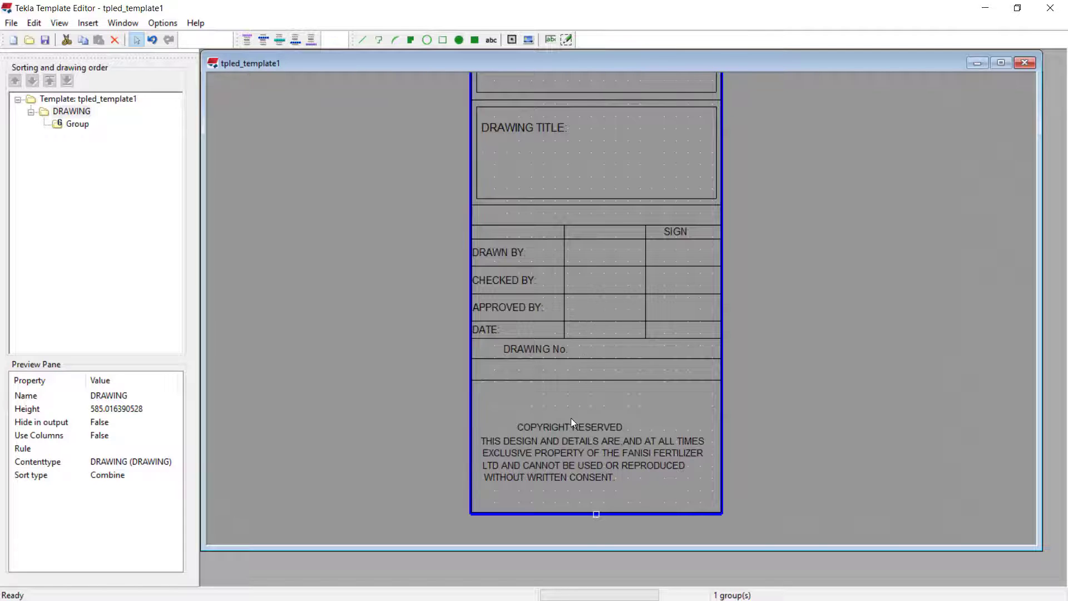
{"action": "scroll", "coordinate": [571, 419], "scroll_direction": "down", "scroll_amount": 2}
{"action": "middle_click_drag", "start_coordinate": [607, 231], "coordinate": [601, 427]}
{"action": "scroll", "coordinate": [519, 291], "scroll_direction": "up", "scroll_amount": 3}
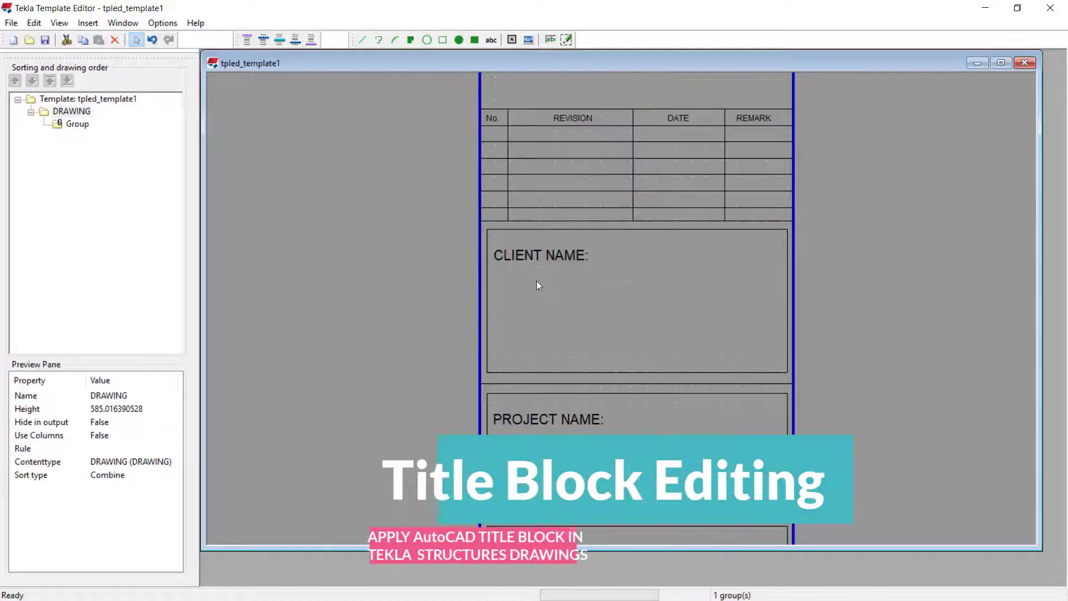
Step: Insert a value field below CLIENT NAME at about X 5, Y 240, linked to the user-defined attribute DRAWING_USERFIELD_1
{"action": "left_click", "coordinate": [551, 39]}
{"action": "scroll", "coordinate": [556, 267], "scroll_direction": "up", "scroll_amount": 2}
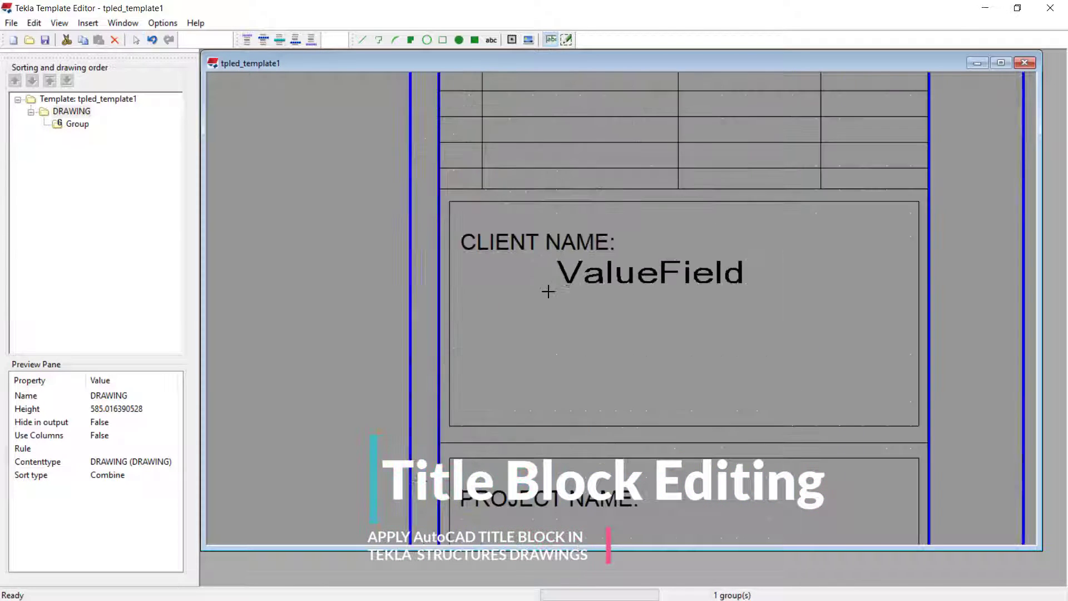
{"action": "scroll", "coordinate": [549, 291], "scroll_direction": "up", "scroll_amount": 1}
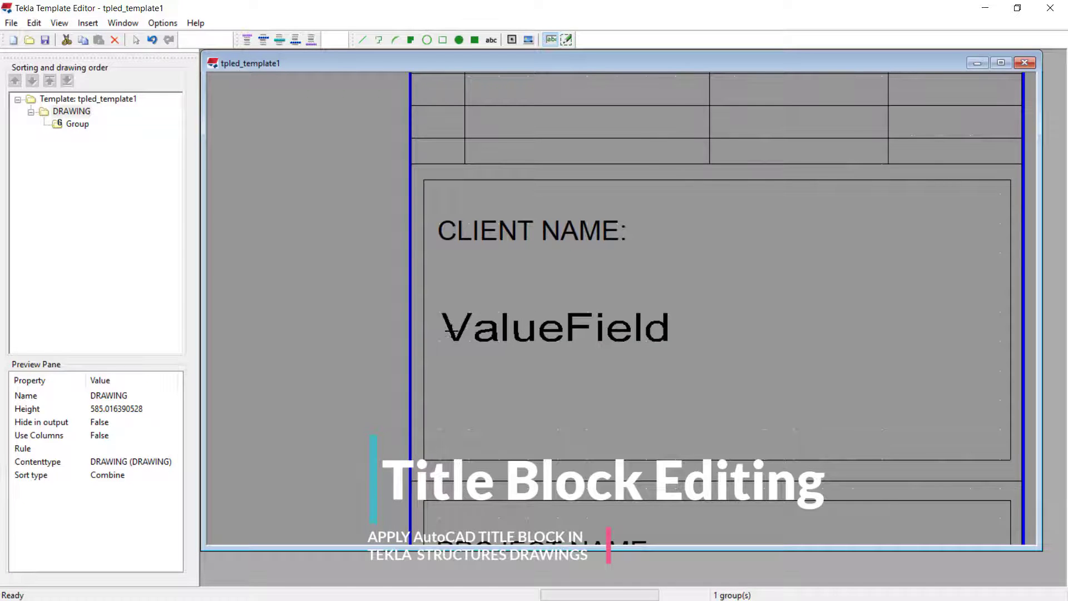
{"action": "left_click", "coordinate": [451, 331]}
{"action": "scroll", "coordinate": [138, 238], "scroll_direction": "down", "scroll_amount": 9}
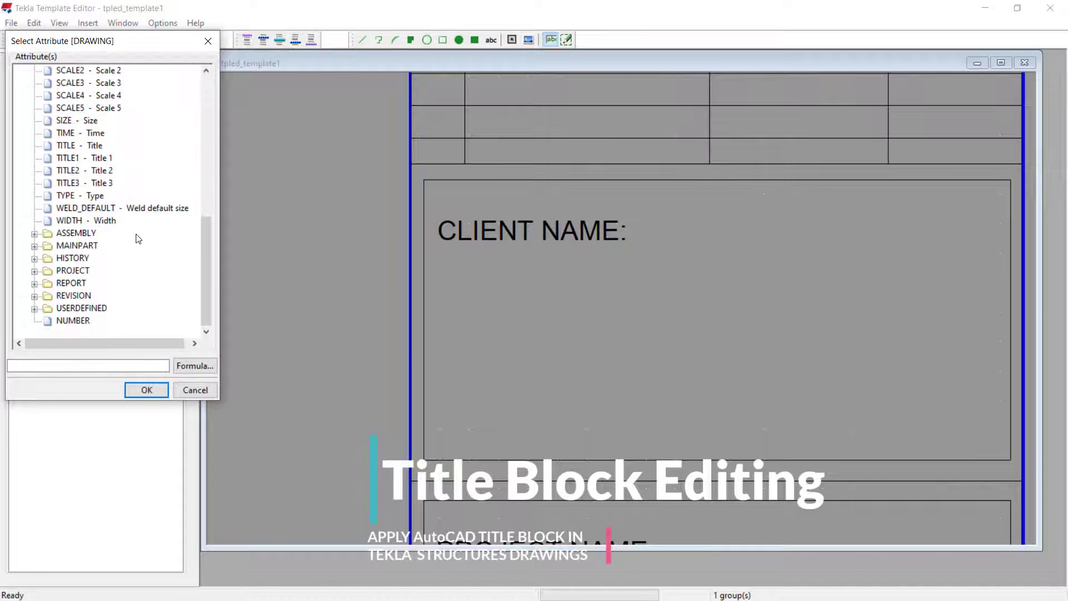
{"action": "left_click", "coordinate": [35, 307]}
{"action": "scroll", "coordinate": [153, 283], "scroll_direction": "down", "scroll_amount": 5}
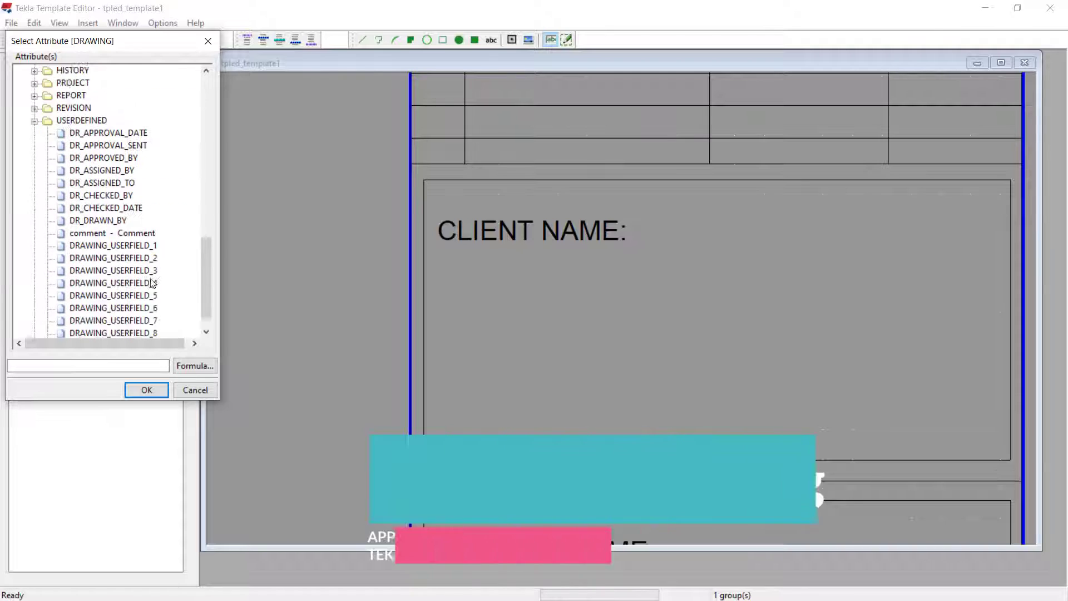
{"action": "scroll", "coordinate": [153, 283], "scroll_direction": "down", "scroll_amount": 1}
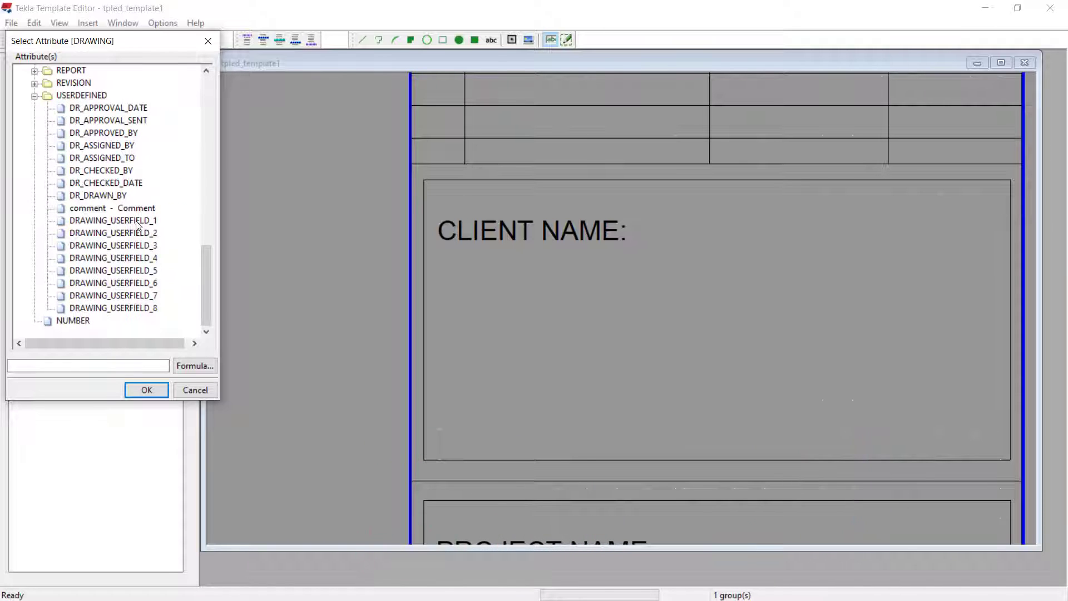
{"action": "left_click", "coordinate": [137, 221]}
{"action": "left_click", "coordinate": [147, 388]}
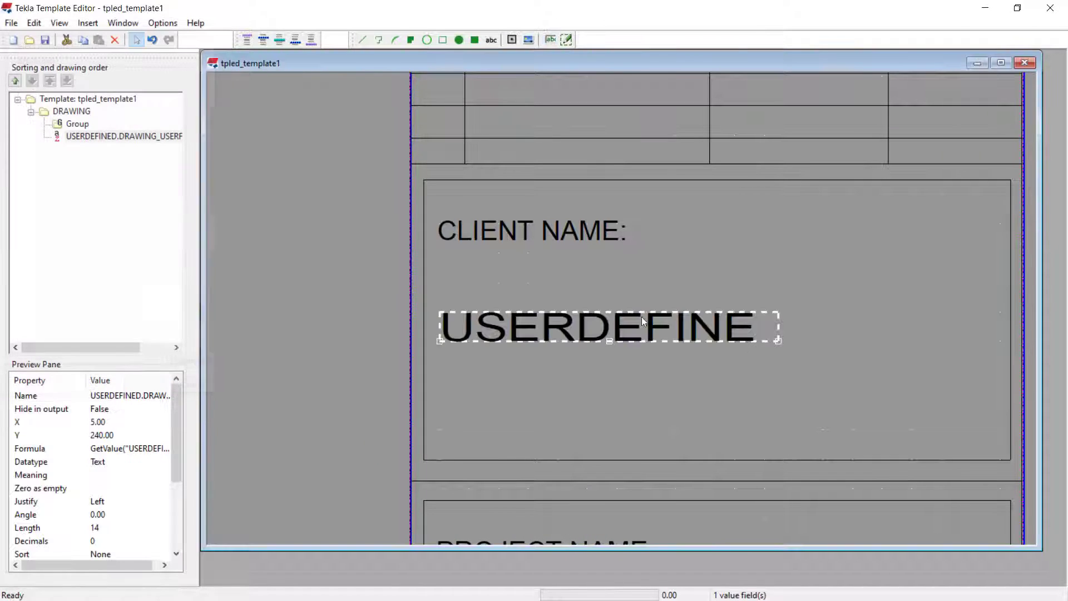
Step: Set the client name value field's font to Swis721 Ex BT at a size of 3.5 mm
{"action": "double_click", "coordinate": [550, 328]}
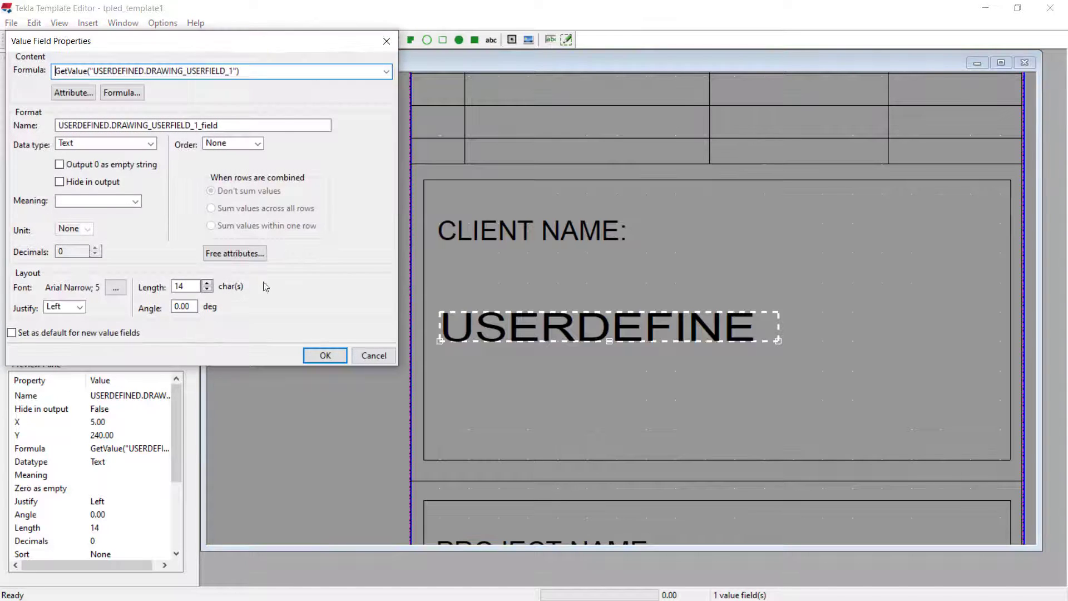
{"action": "left_click", "coordinate": [116, 290]}
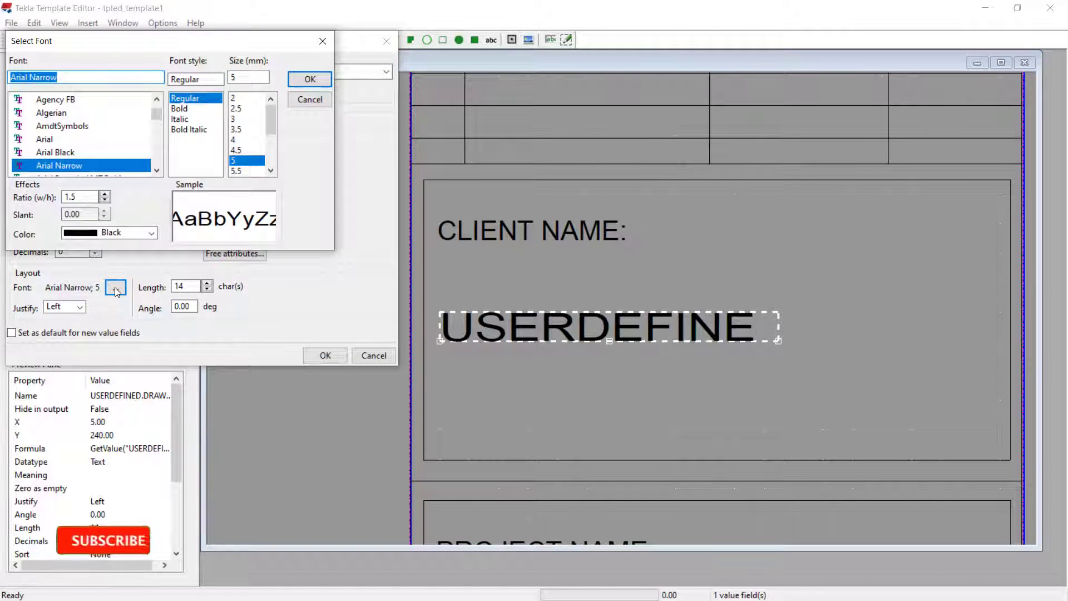
{"action": "type", "text": "sw"}
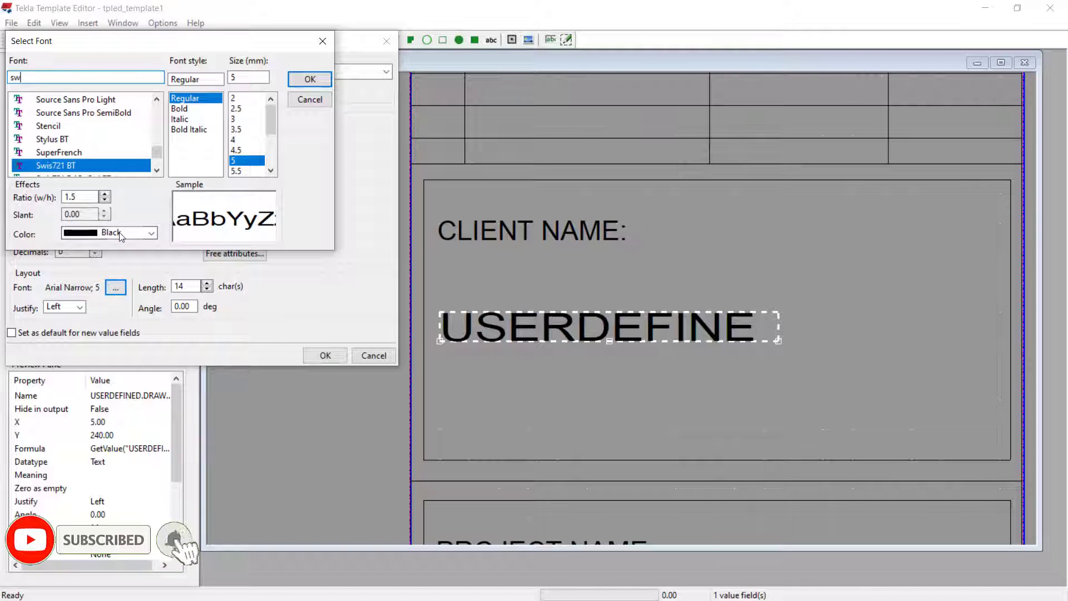
{"action": "scroll", "coordinate": [107, 144], "scroll_direction": "down", "scroll_amount": 2}
{"action": "scroll", "coordinate": [108, 144], "scroll_direction": "down", "scroll_amount": 1}
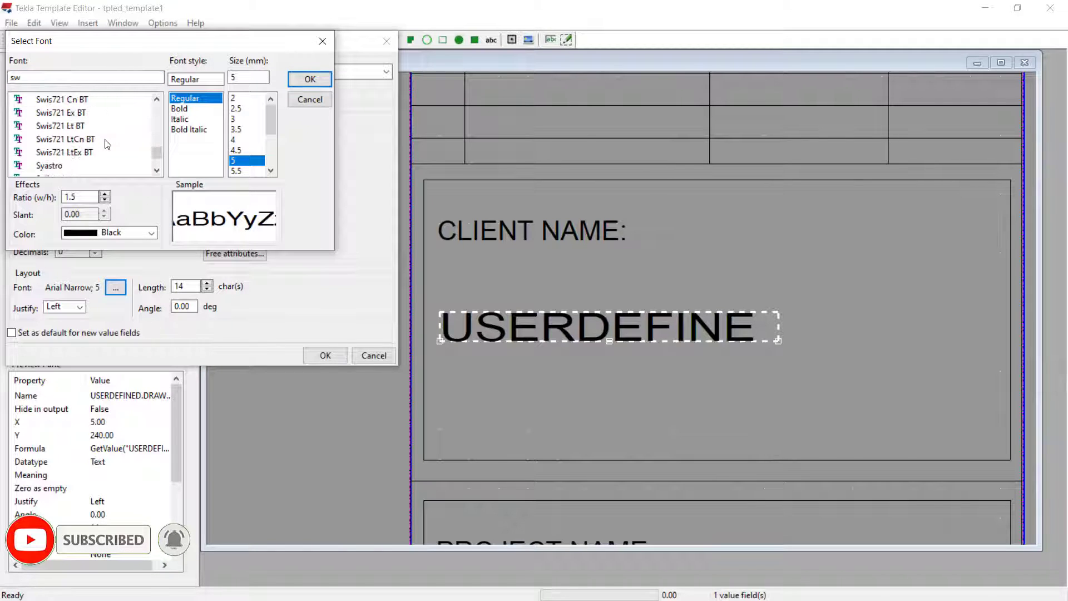
{"action": "left_click", "coordinate": [73, 113]}
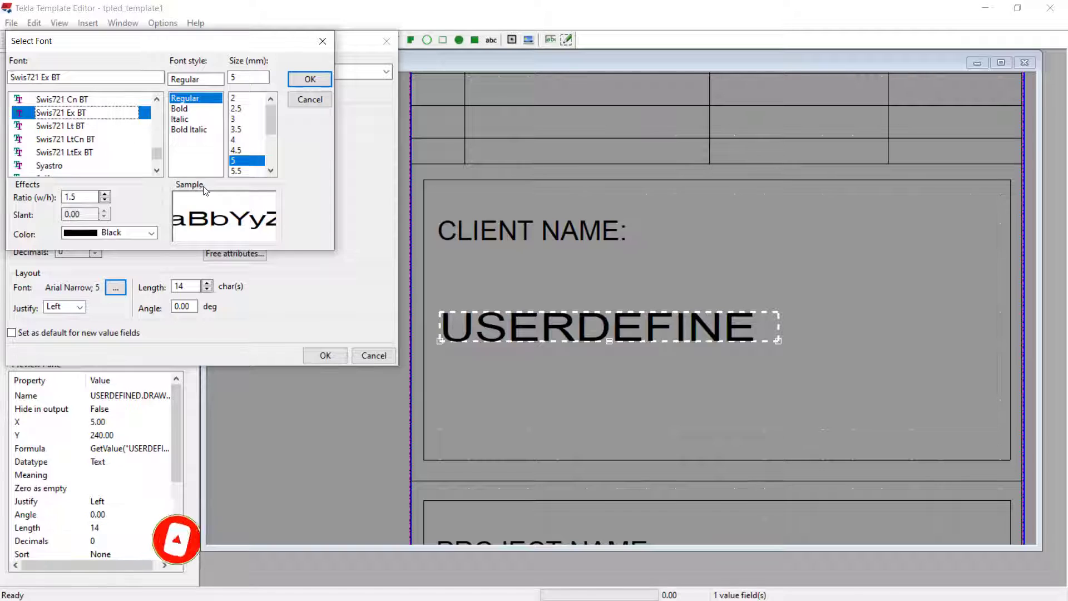
{"action": "left_click", "coordinate": [240, 131]}
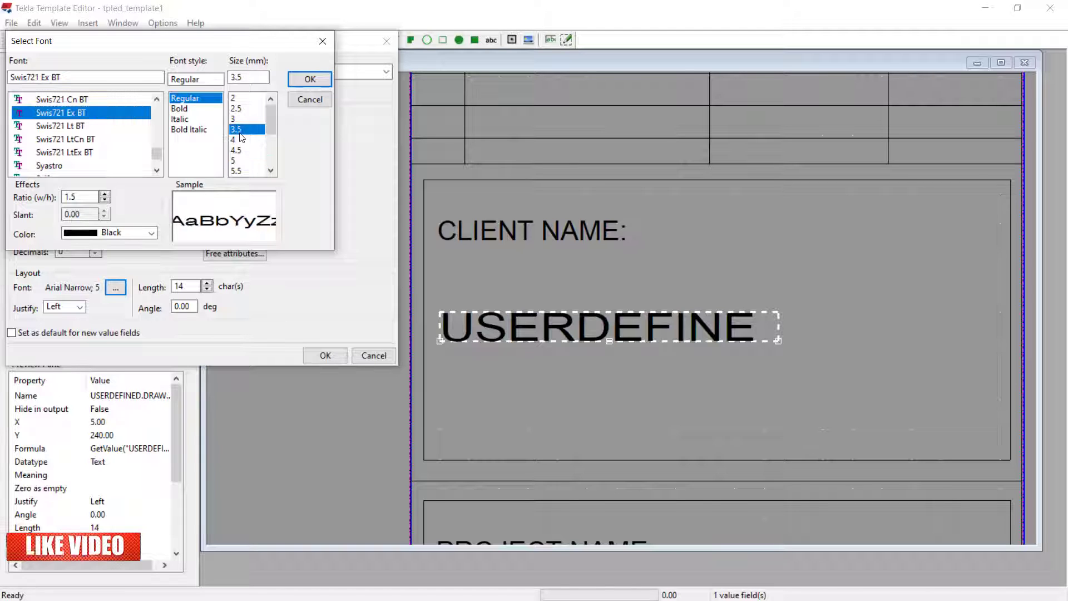
{"action": "left_click", "coordinate": [308, 81]}
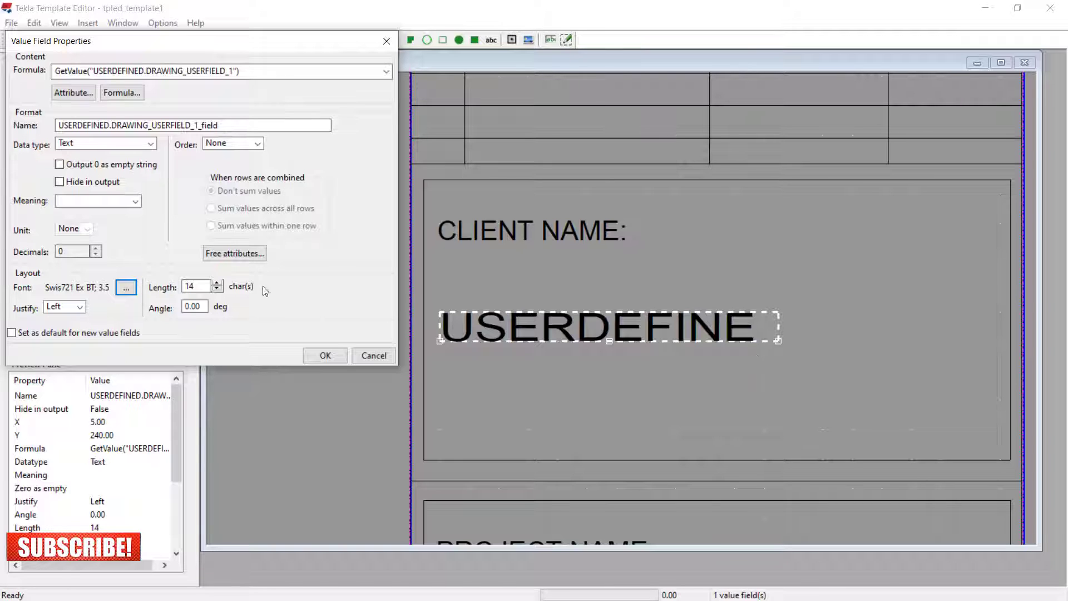
Step: Set the client name value field's length to 23 characters and apply its properties
{"action": "left_click", "coordinate": [216, 282]}
{"action": "left_click", "coordinate": [216, 282]}
{"action": "left_click", "coordinate": [217, 283]}
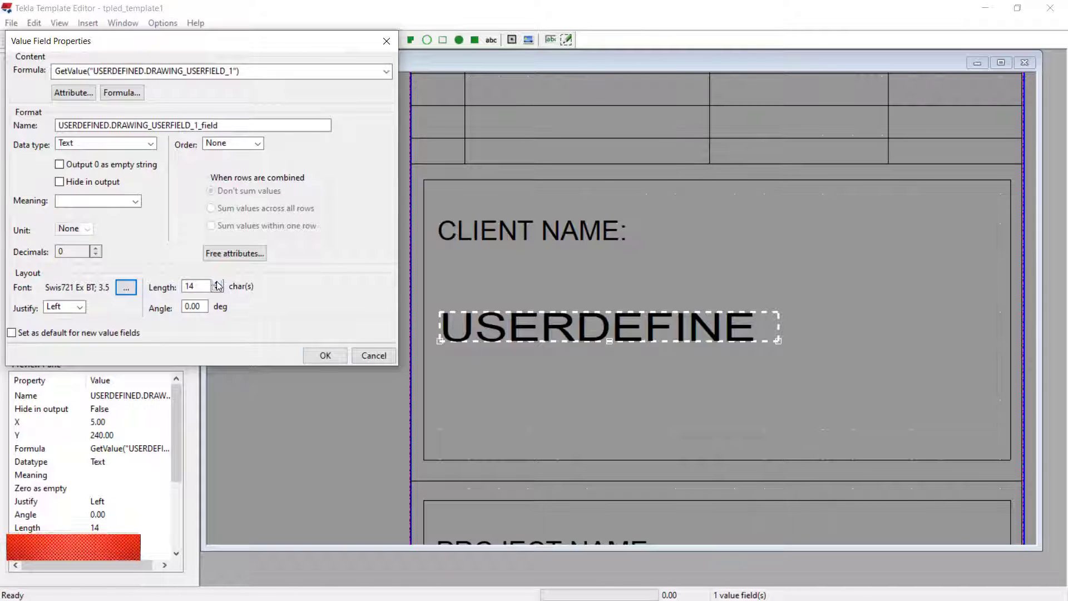
{"action": "left_click", "coordinate": [216, 283]}
{"action": "left_click", "coordinate": [216, 283]}
{"action": "left_click", "coordinate": [216, 283]}
{"action": "left_click", "coordinate": [216, 282]}
{"action": "left_click", "coordinate": [216, 283]}
{"action": "left_click", "coordinate": [217, 283]}
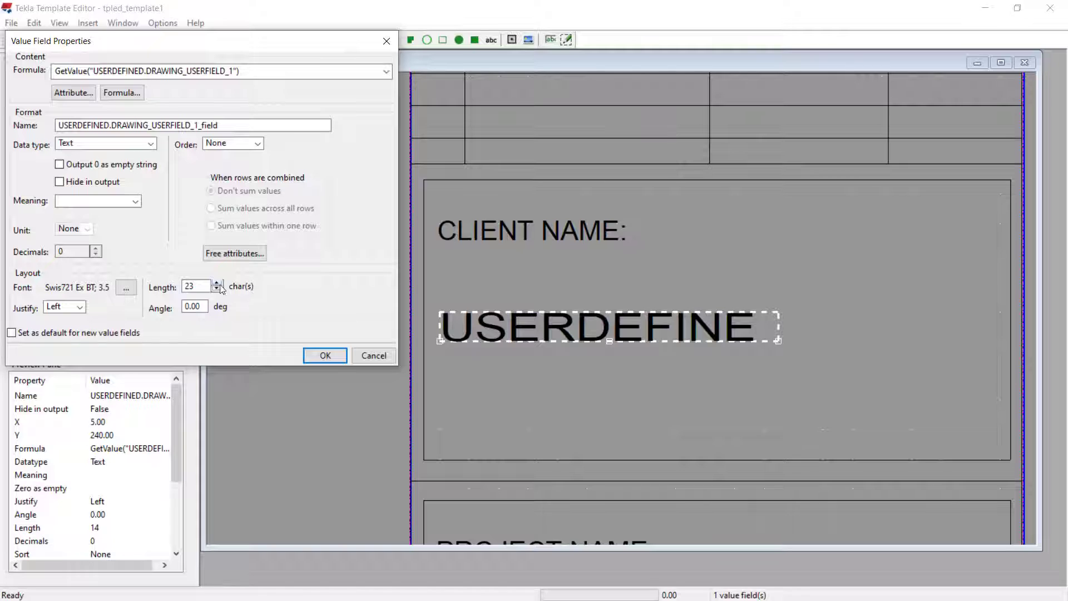
{"action": "left_click", "coordinate": [325, 355]}
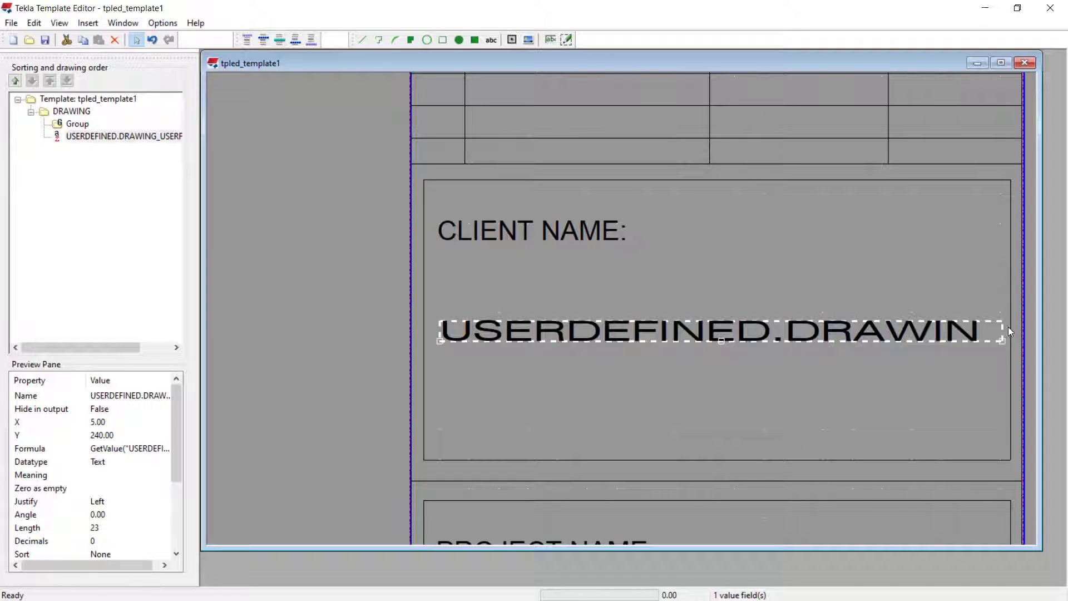
Step: Insert a value field below PROJECT NAME at about X 5, Y 190, linked to the user-defined attribute DRAWING_USERFIELD_2
{"action": "scroll", "coordinate": [547, 270], "scroll_direction": "down", "scroll_amount": 4}
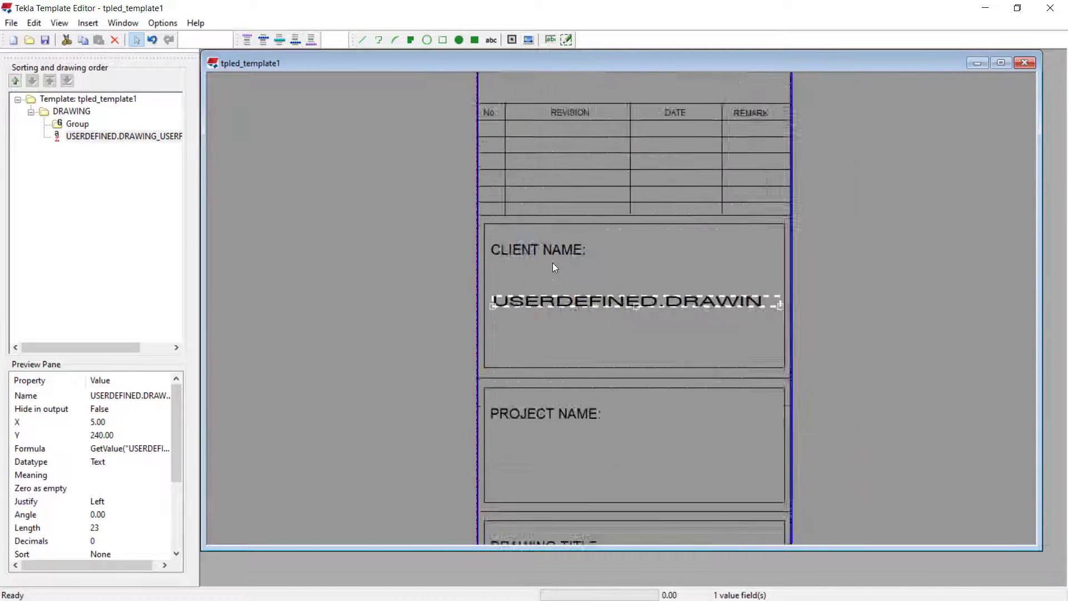
{"action": "scroll", "coordinate": [546, 389], "scroll_direction": "up", "scroll_amount": 3}
{"action": "scroll", "coordinate": [585, 355], "scroll_direction": "down", "scroll_amount": 2}
{"action": "scroll", "coordinate": [577, 358], "scroll_direction": "up", "scroll_amount": 1}
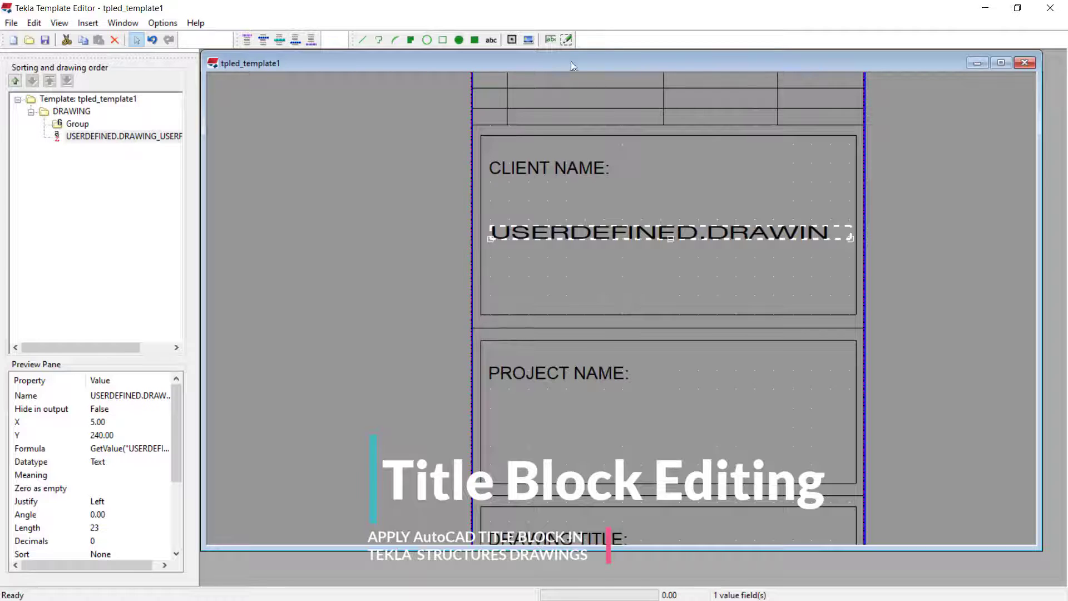
{"action": "left_click", "coordinate": [553, 41]}
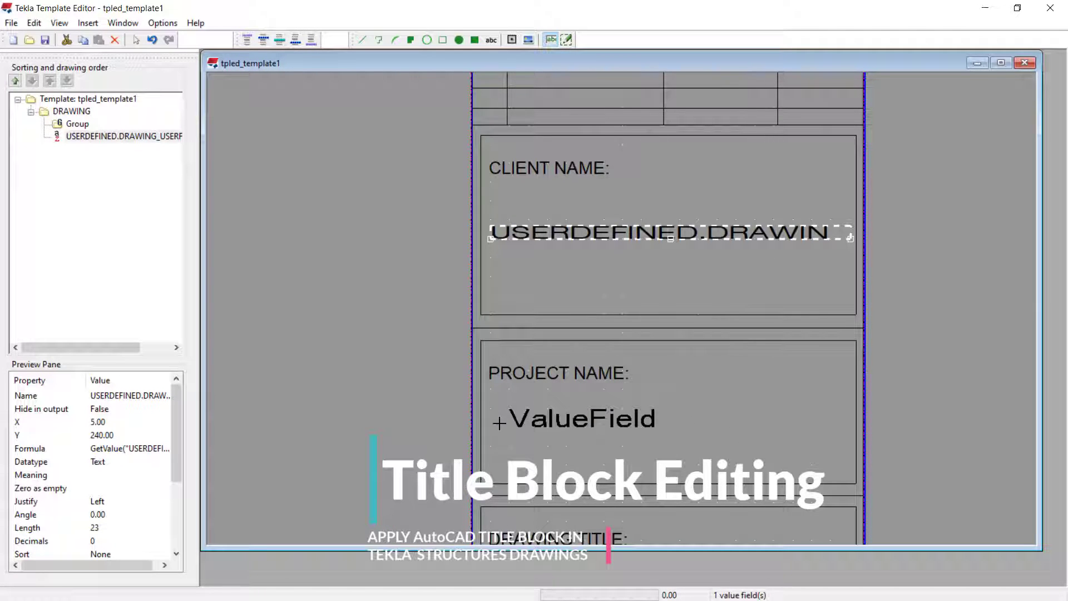
{"action": "left_click", "coordinate": [499, 423]}
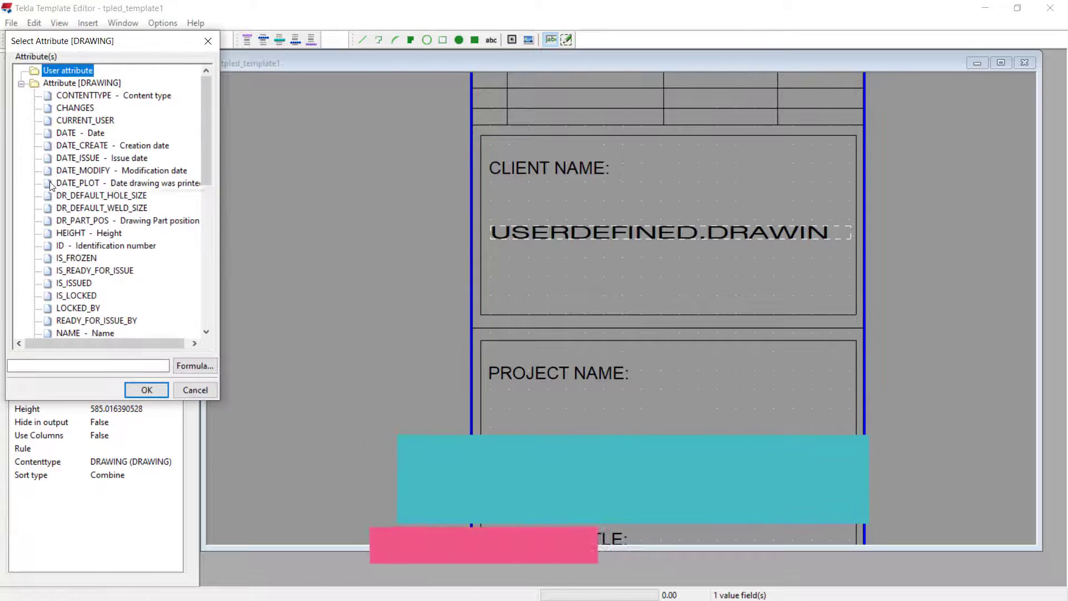
{"action": "scroll", "coordinate": [50, 186], "scroll_direction": "down", "scroll_amount": 10}
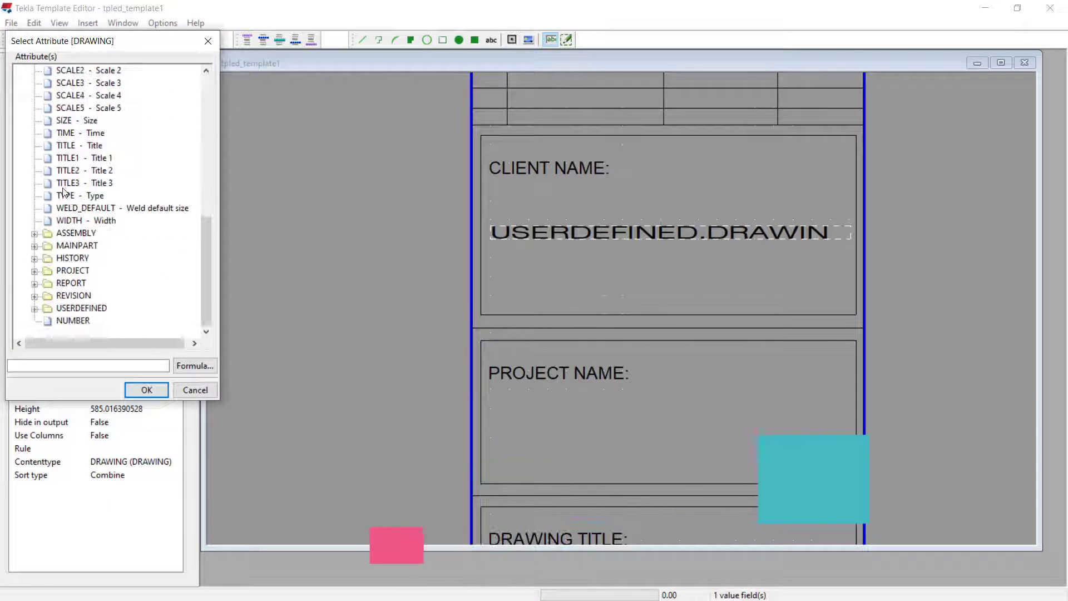
{"action": "left_click", "coordinate": [35, 309]}
{"action": "scroll", "coordinate": [139, 242], "scroll_direction": "down", "scroll_amount": 6}
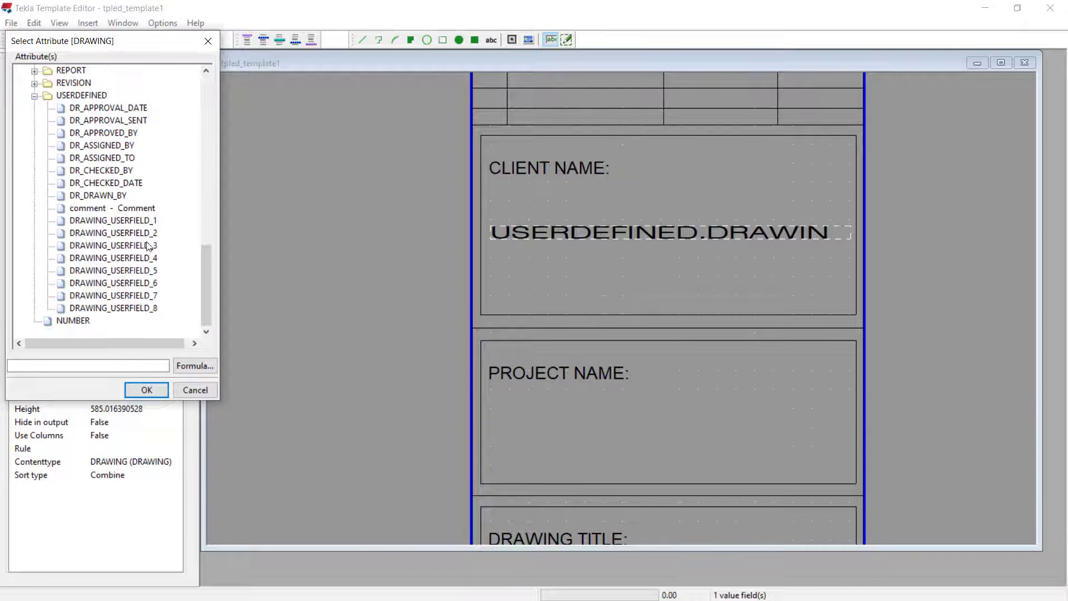
{"action": "left_click", "coordinate": [145, 233]}
{"action": "left_click", "coordinate": [155, 392]}
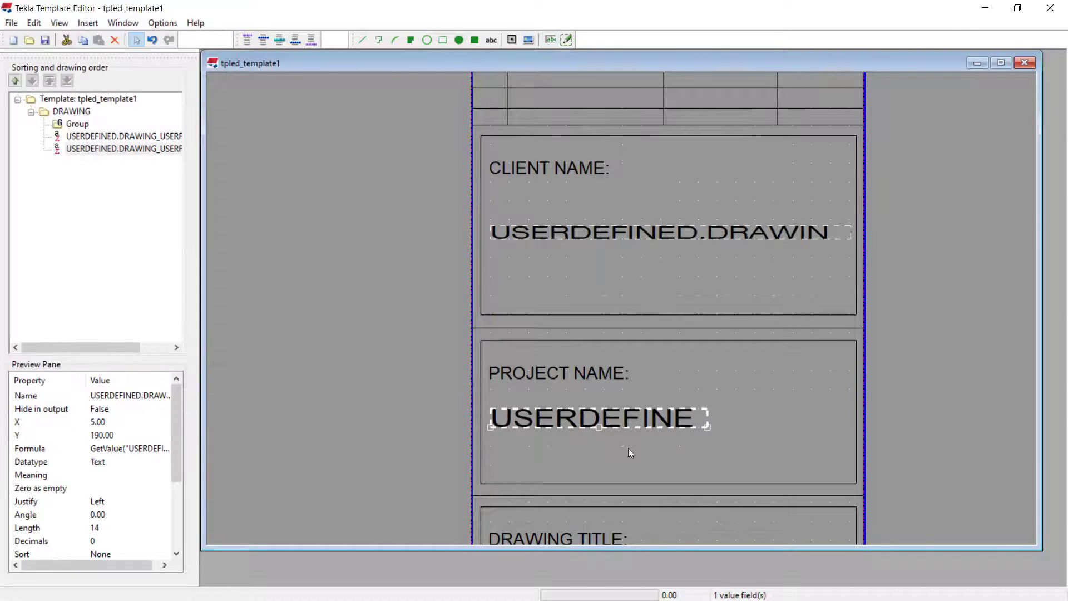
Step: Set the project name value field's font to Swis721 Ex BT at a size of 3.5 mm
{"action": "scroll", "coordinate": [630, 453], "scroll_direction": "up", "scroll_amount": 2}
{"action": "double_click", "coordinate": [546, 405]}
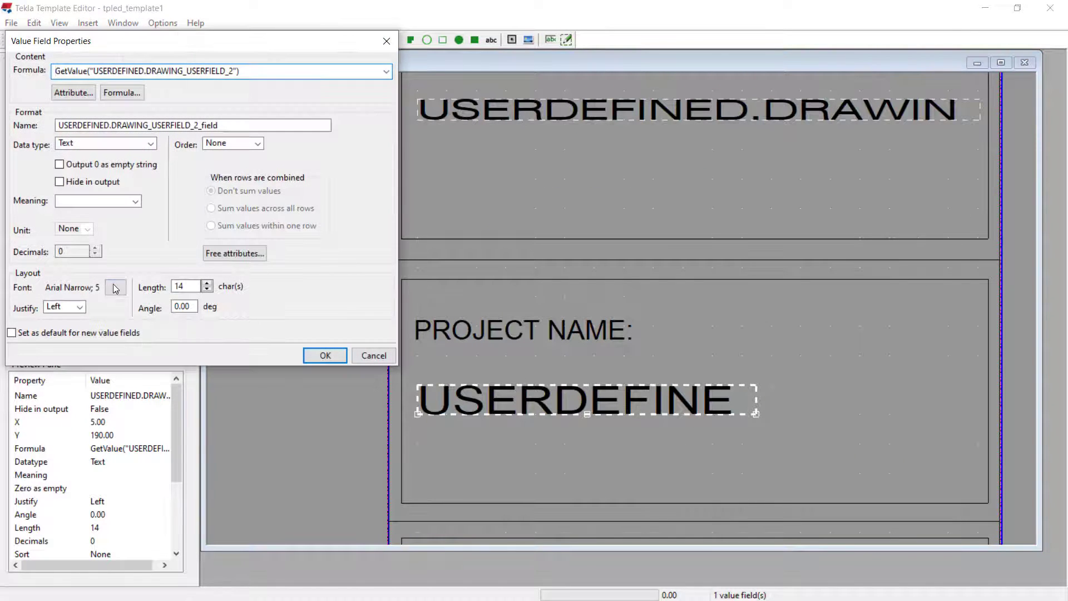
{"action": "left_click", "coordinate": [115, 287]}
{"action": "type", "text": "s"}
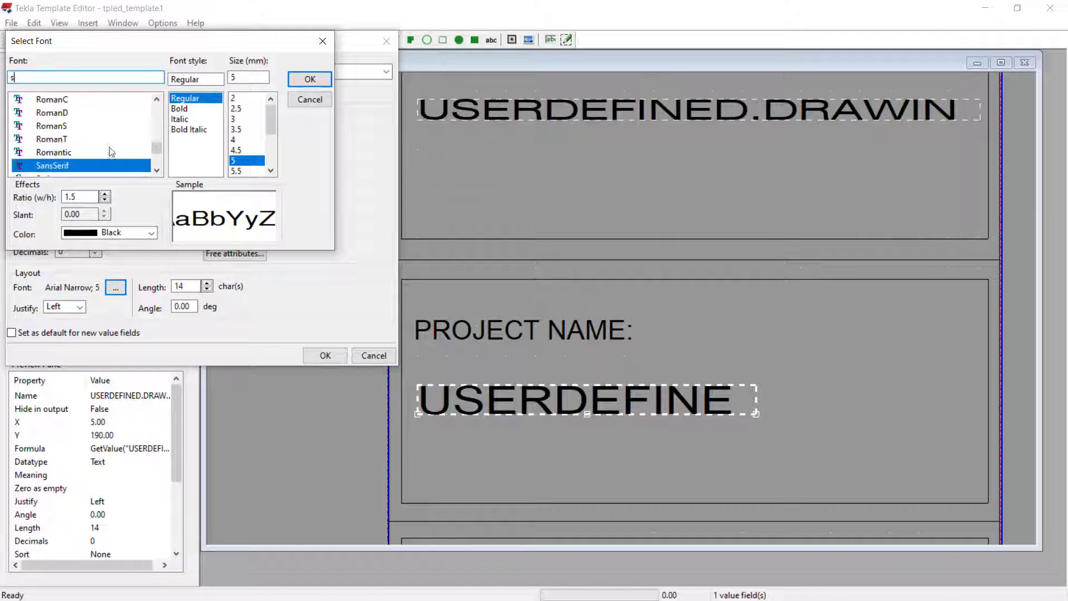
{"action": "scroll", "coordinate": [92, 151], "scroll_direction": "down", "scroll_amount": 4}
{"action": "scroll", "coordinate": [91, 152], "scroll_direction": "up", "scroll_amount": 3}
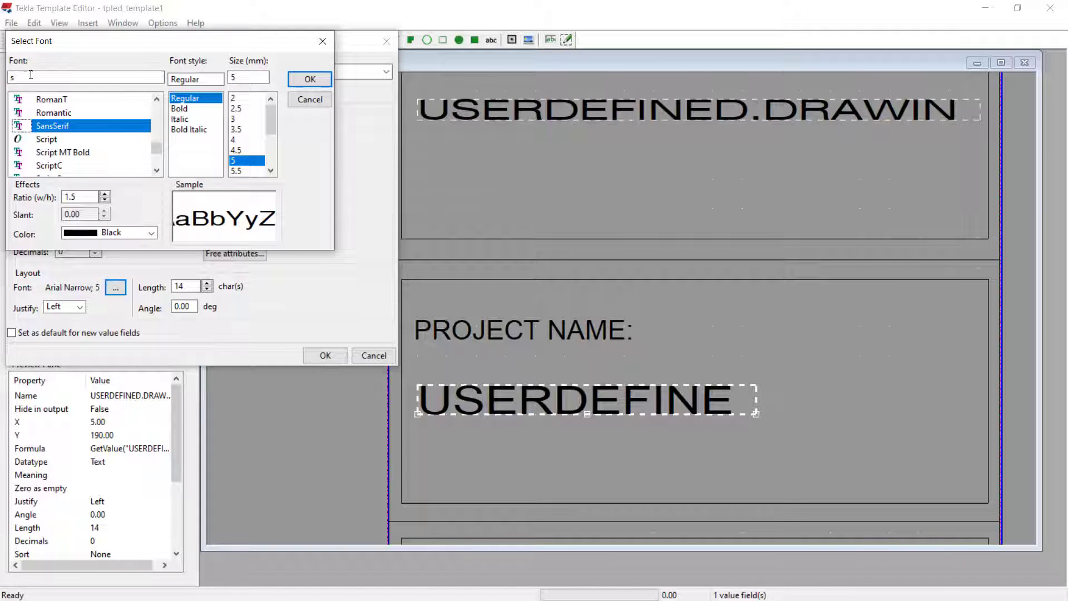
{"action": "type", "text": "w"}
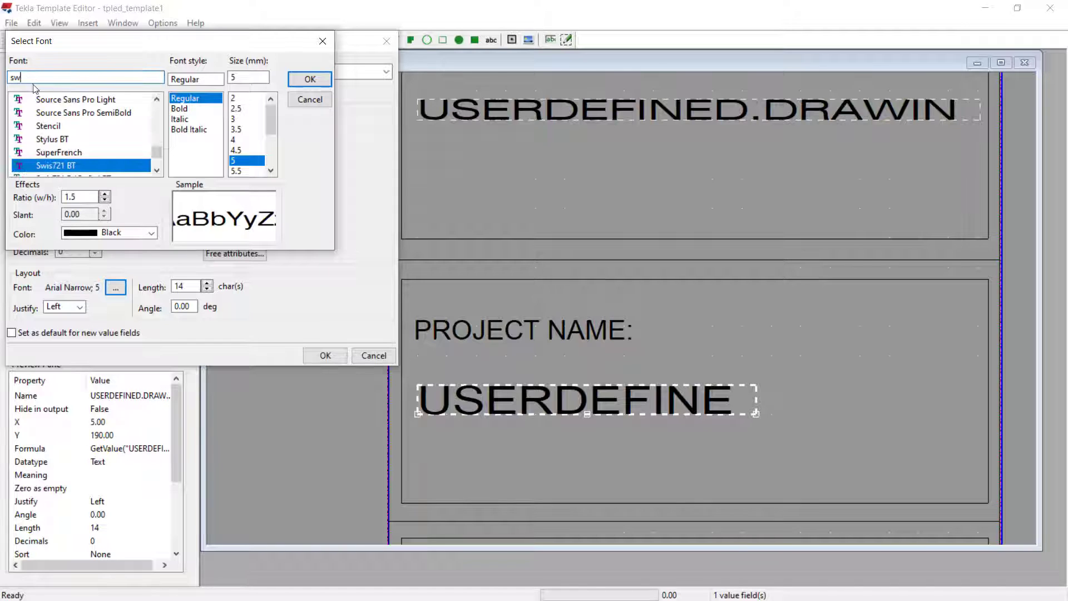
{"action": "scroll", "coordinate": [66, 159], "scroll_direction": "down", "scroll_amount": 1}
{"action": "scroll", "coordinate": [67, 156], "scroll_direction": "down", "scroll_amount": 3}
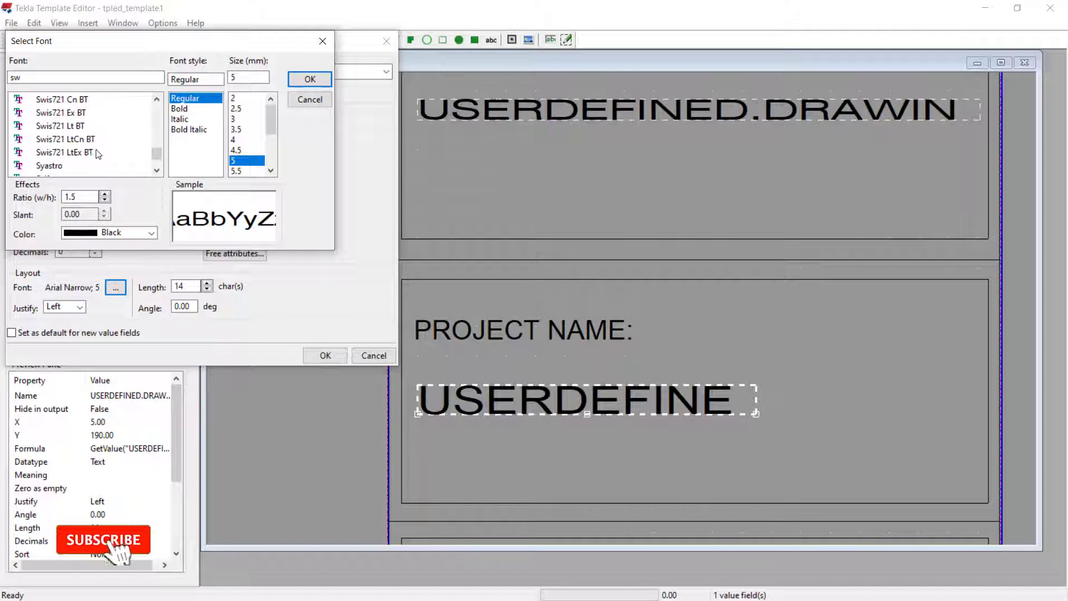
{"action": "scroll", "coordinate": [94, 143], "scroll_direction": "up", "scroll_amount": 3}
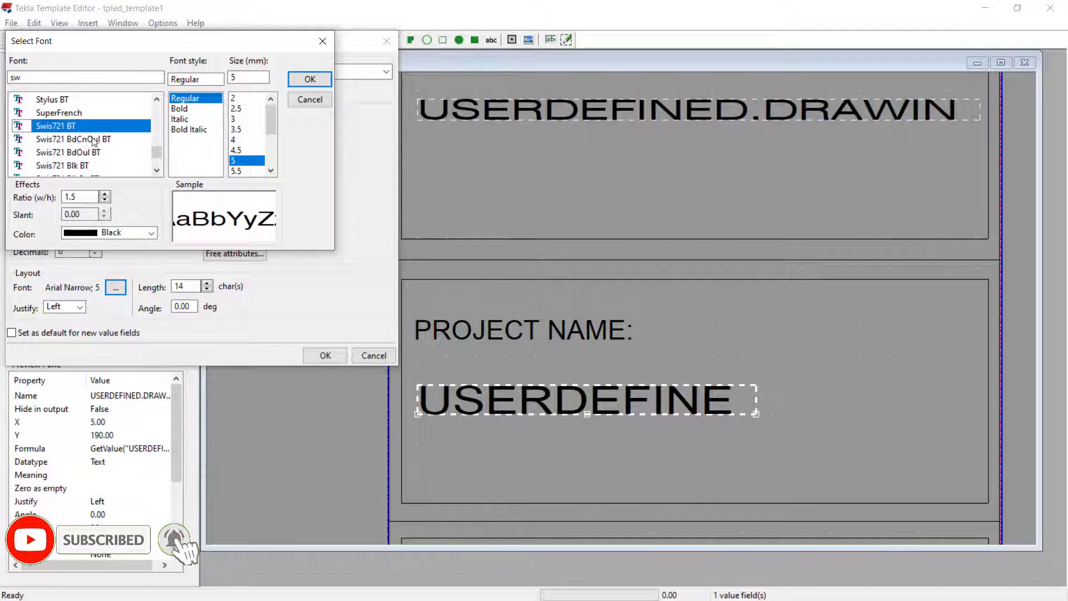
{"action": "scroll", "coordinate": [110, 149], "scroll_direction": "down", "scroll_amount": 1}
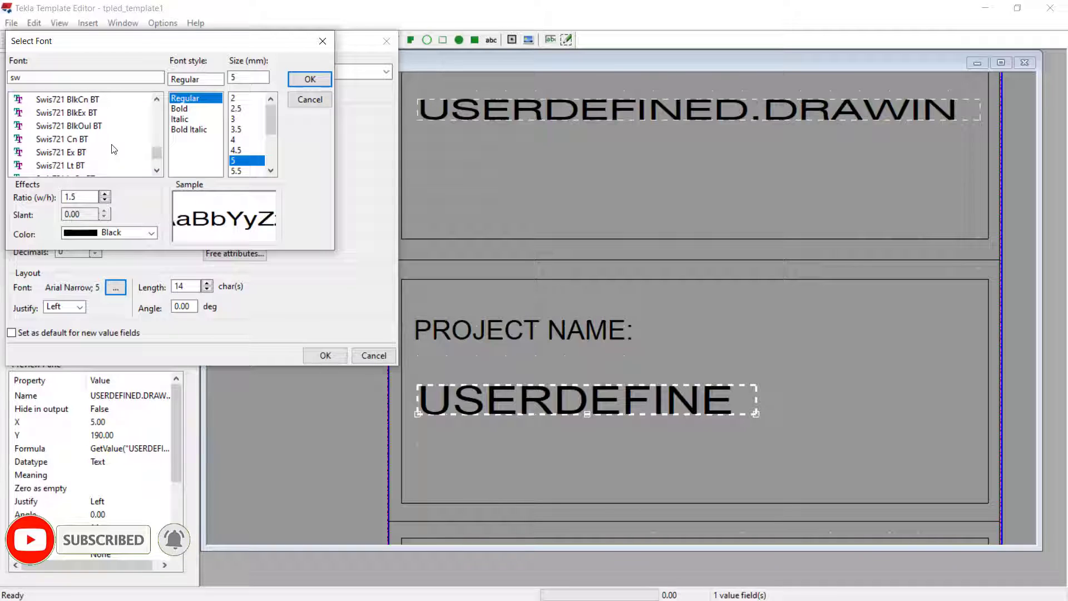
{"action": "left_click", "coordinate": [83, 153]}
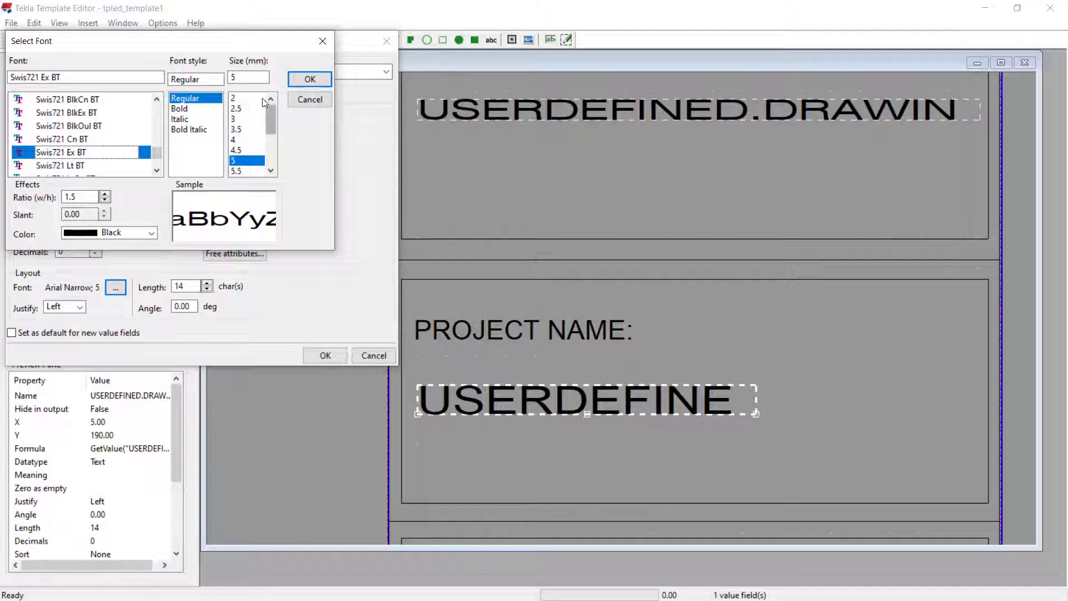
{"action": "left_click", "coordinate": [237, 129]}
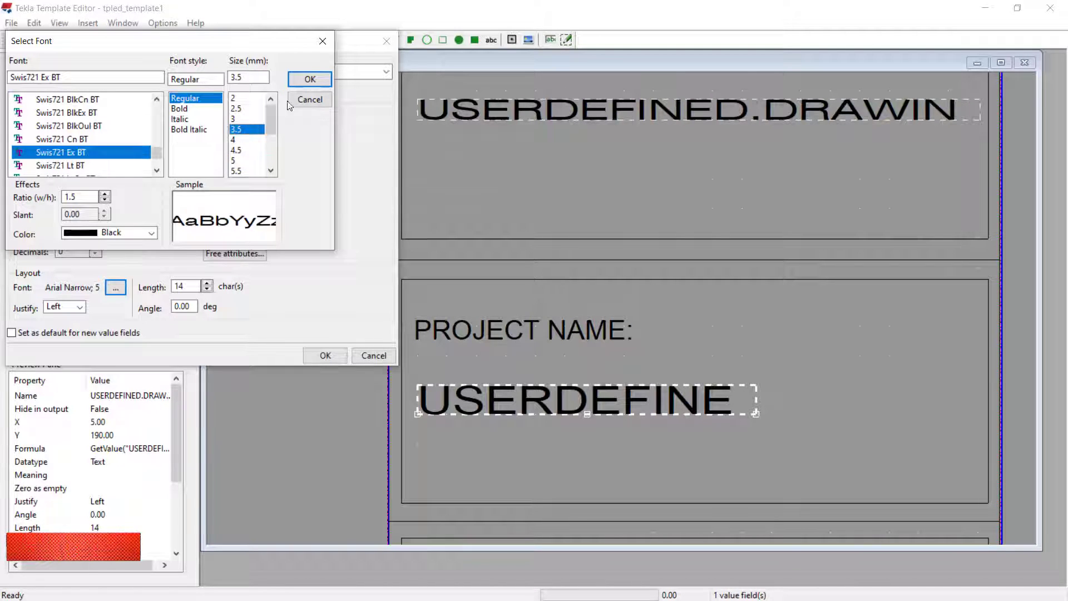
{"action": "left_click", "coordinate": [310, 81]}
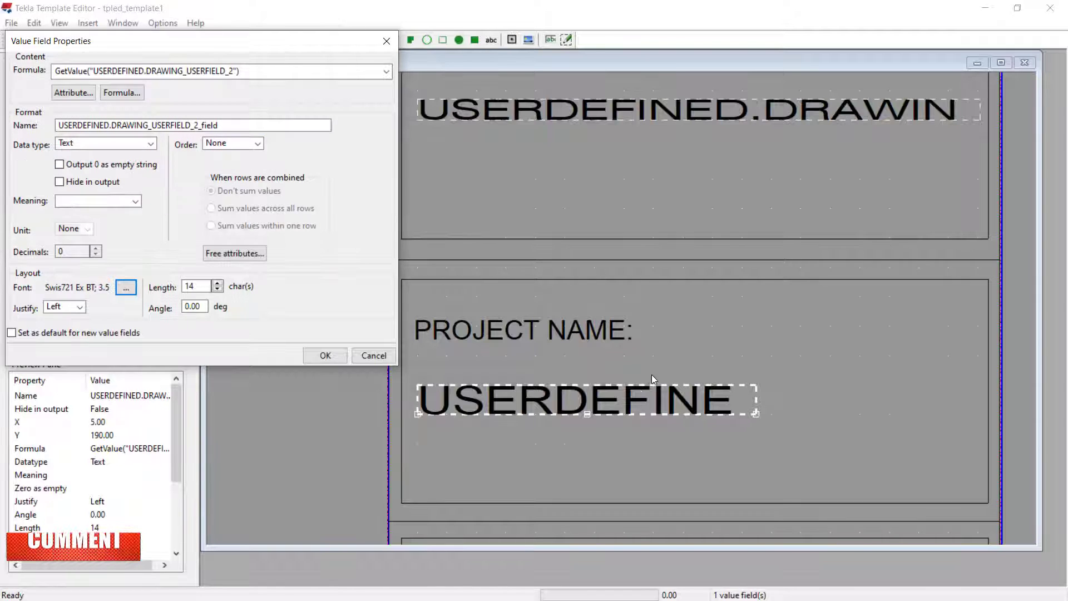
Step: Set the project name value field's length to 23 characters and apply its properties
{"action": "left_click", "coordinate": [218, 283]}
{"action": "left_click", "coordinate": [219, 283]}
{"action": "left_click", "coordinate": [218, 283]}
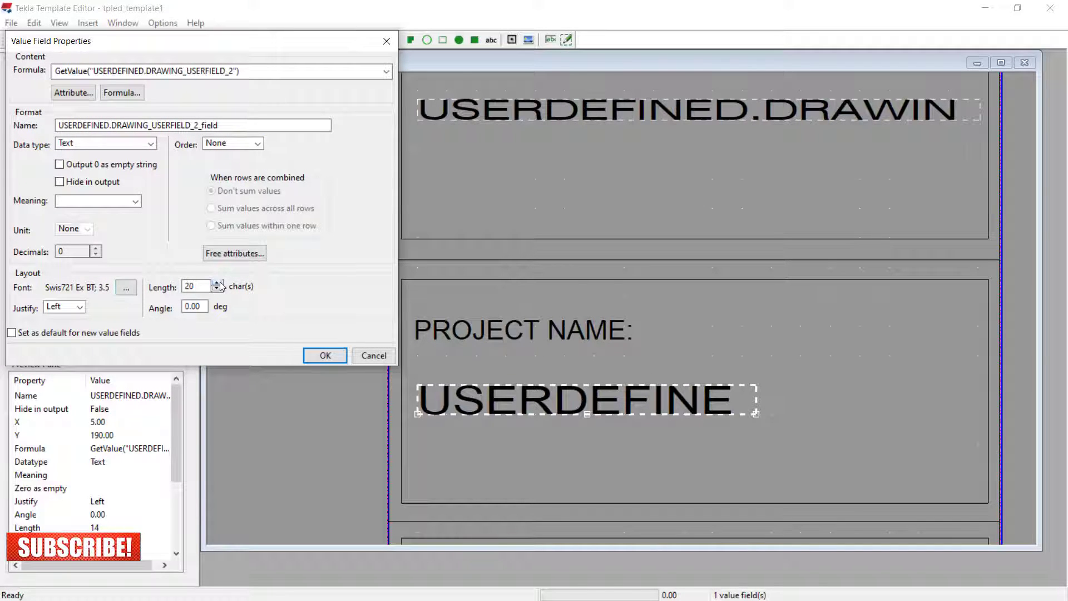
{"action": "left_click", "coordinate": [218, 283]}
{"action": "left_click", "coordinate": [219, 283]}
{"action": "left_click", "coordinate": [325, 355]}
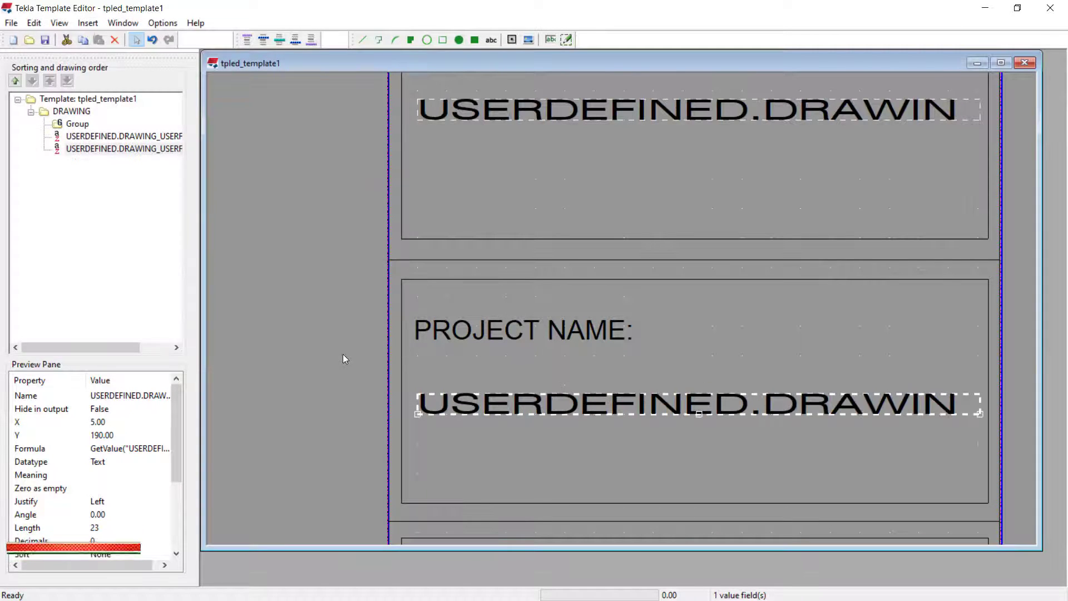
Step: Insert a value field below DRAWING TITLE at about X 5, Y 145, linked to the user-defined attribute DRAWING_USERFIELD_3
{"action": "scroll", "coordinate": [644, 290], "scroll_direction": "down", "scroll_amount": 3}
{"action": "scroll", "coordinate": [616, 443], "scroll_direction": "up", "scroll_amount": 2}
{"action": "scroll", "coordinate": [539, 433], "scroll_direction": "down", "scroll_amount": 3}
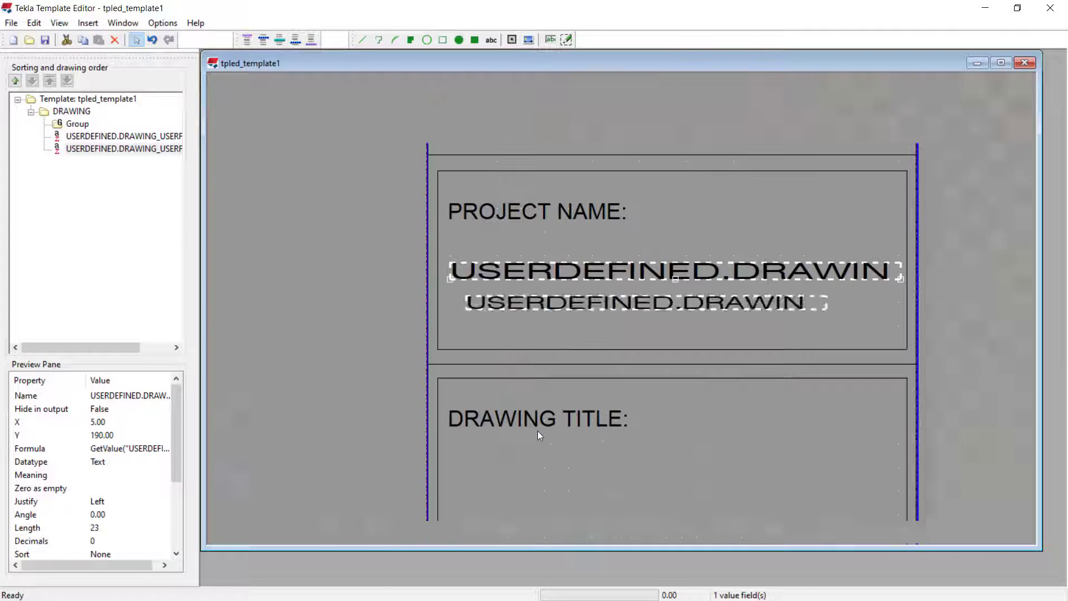
{"action": "left_click", "coordinate": [549, 41]}
{"action": "scroll", "coordinate": [540, 467], "scroll_direction": "up", "scroll_amount": 3}
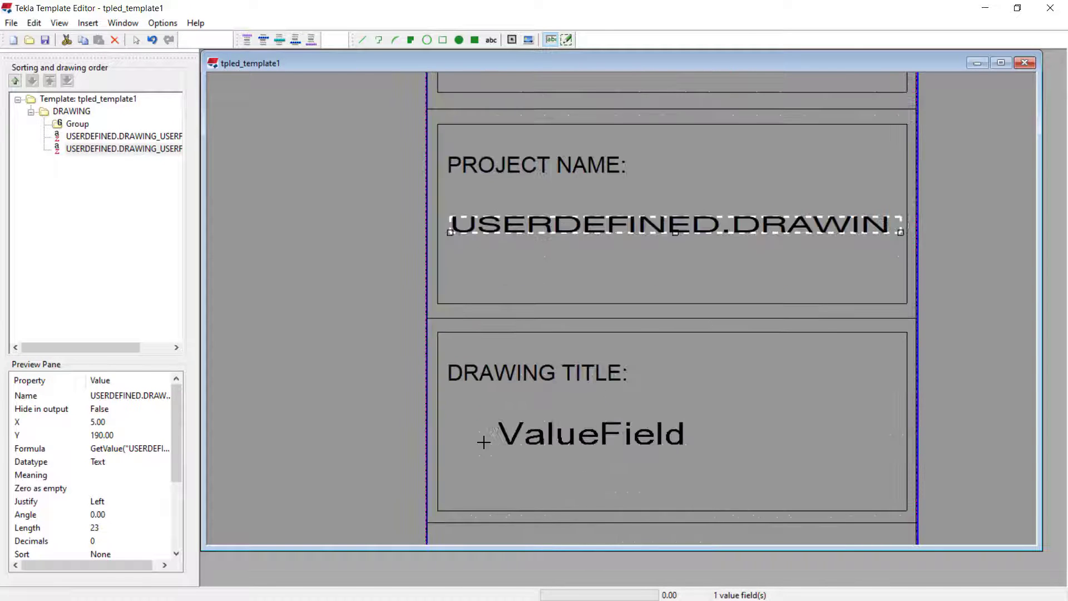
{"action": "left_click", "coordinate": [457, 444]}
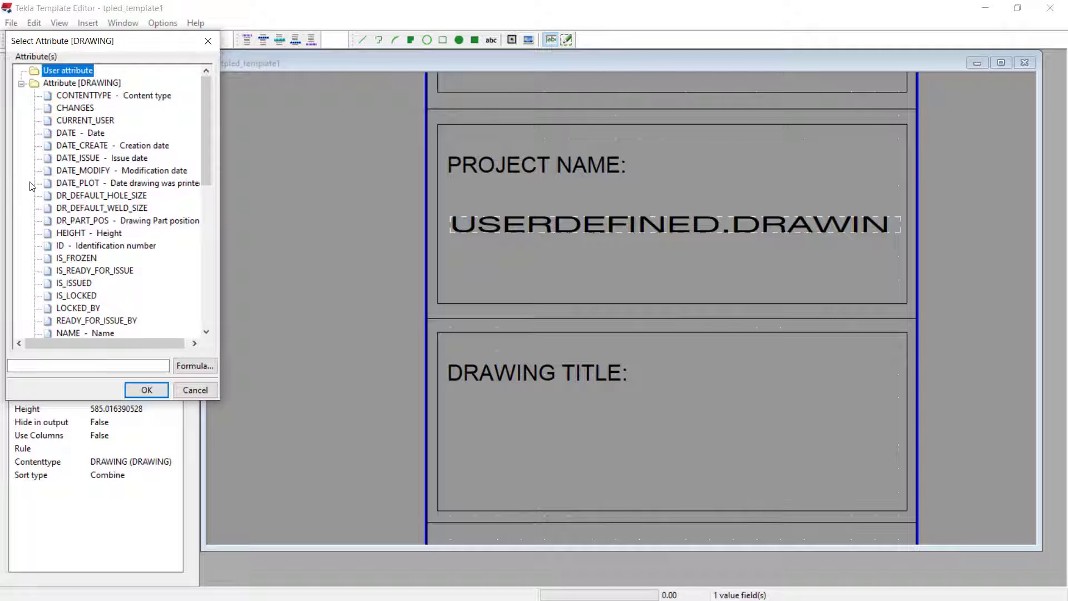
{"action": "scroll", "coordinate": [30, 186], "scroll_direction": "down", "scroll_amount": 12}
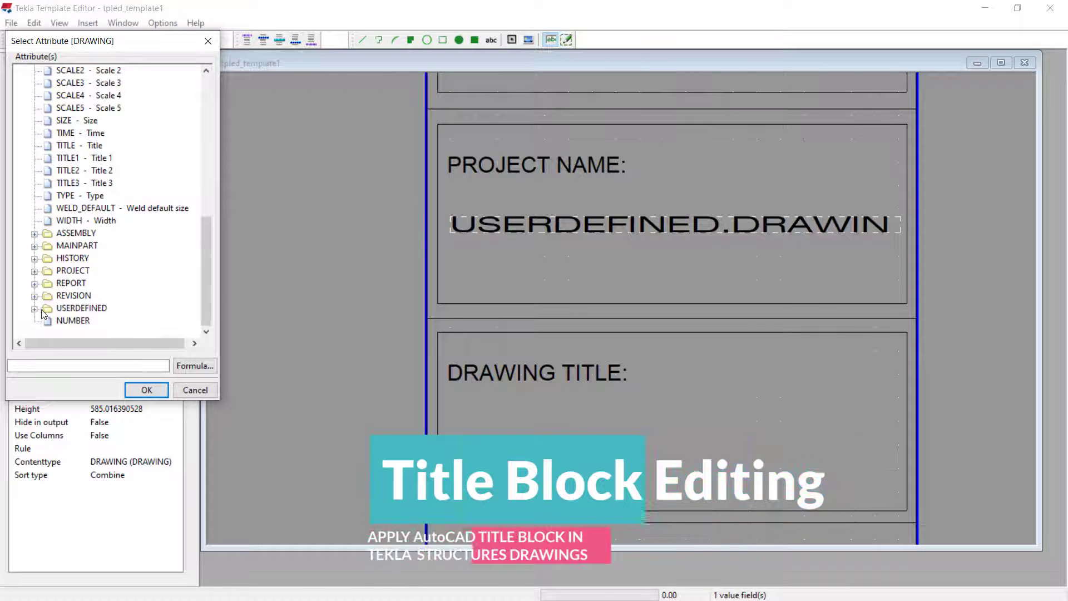
{"action": "left_click", "coordinate": [34, 308]}
{"action": "scroll", "coordinate": [156, 283], "scroll_direction": "down", "scroll_amount": 4}
{"action": "left_click", "coordinate": [149, 309]}
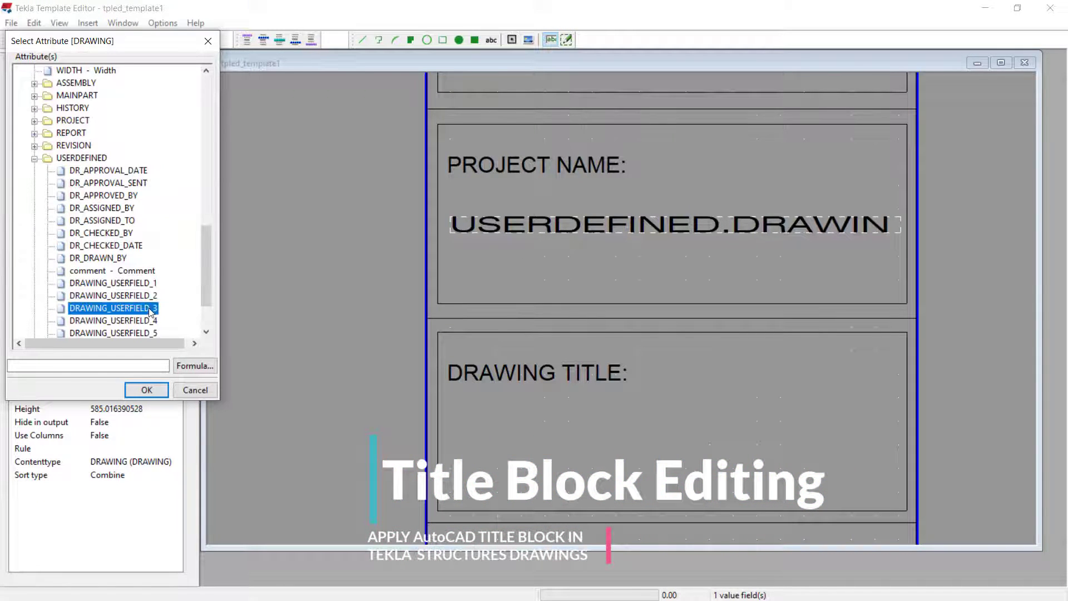
{"action": "left_click", "coordinate": [146, 390]}
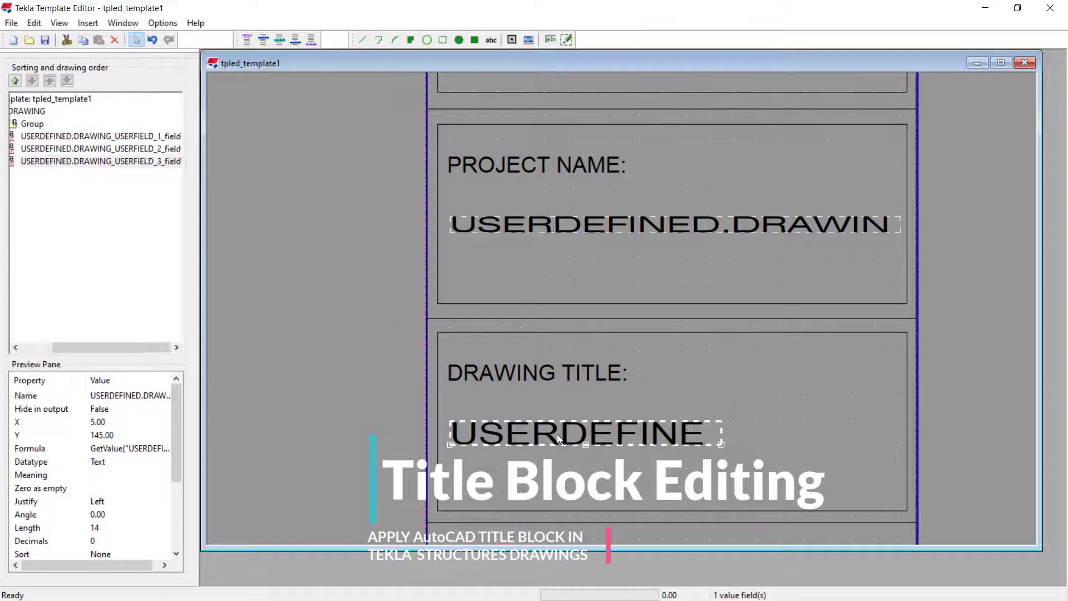
Step: Set the drawing title value field's font to Swis721 Ex BT at a size of 3.5 mm
{"action": "double_click", "coordinate": [557, 434]}
{"action": "left_click", "coordinate": [116, 288]}
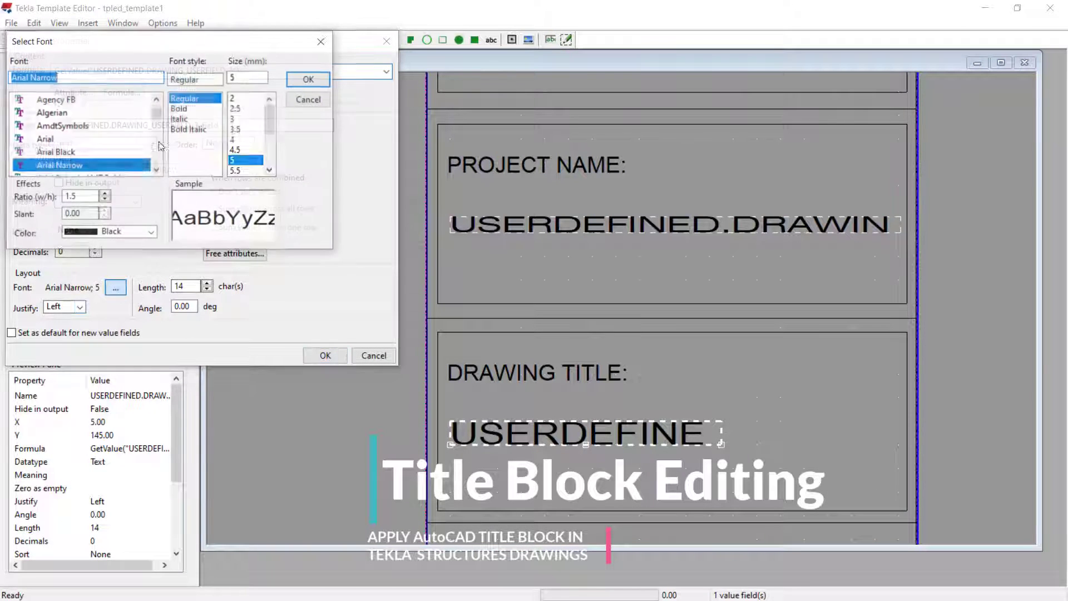
{"action": "type", "text": "sw"}
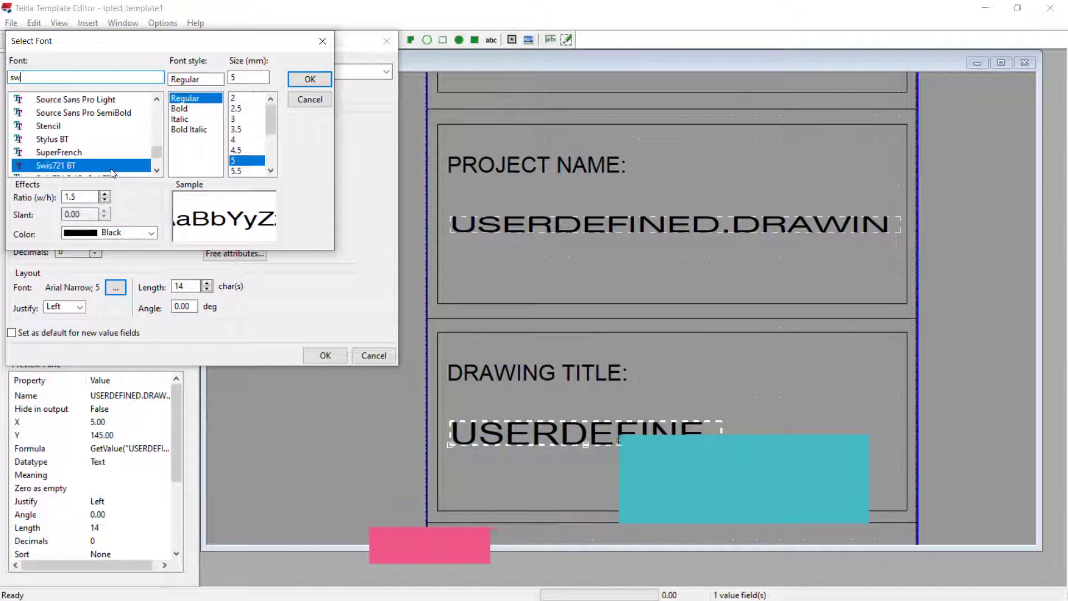
{"action": "scroll", "coordinate": [100, 156], "scroll_direction": "down", "scroll_amount": 3}
{"action": "scroll", "coordinate": [101, 161], "scroll_direction": "down", "scroll_amount": 1}
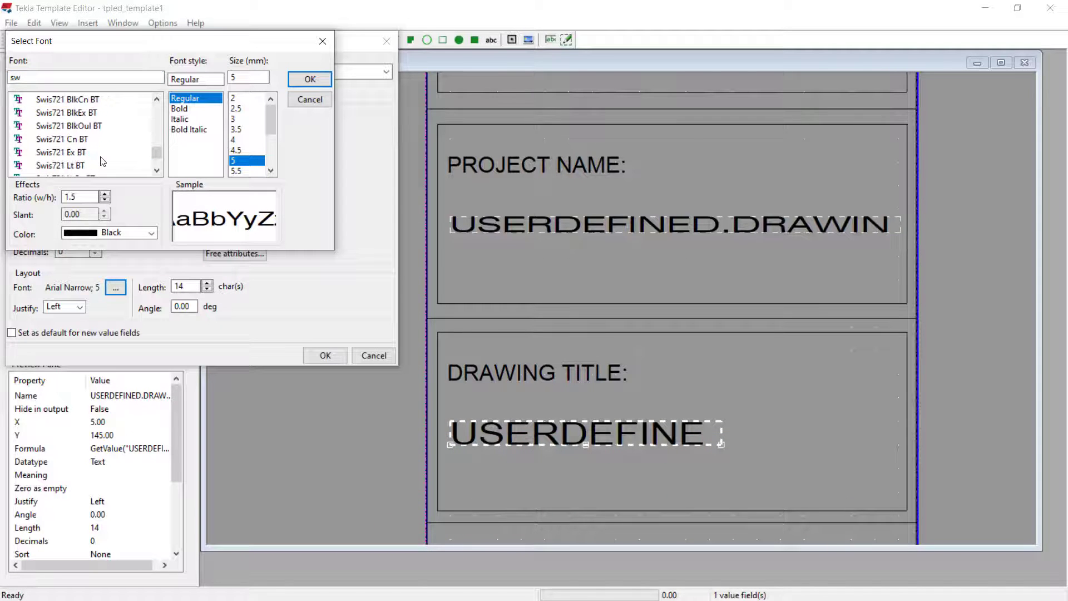
{"action": "left_click", "coordinate": [82, 153]}
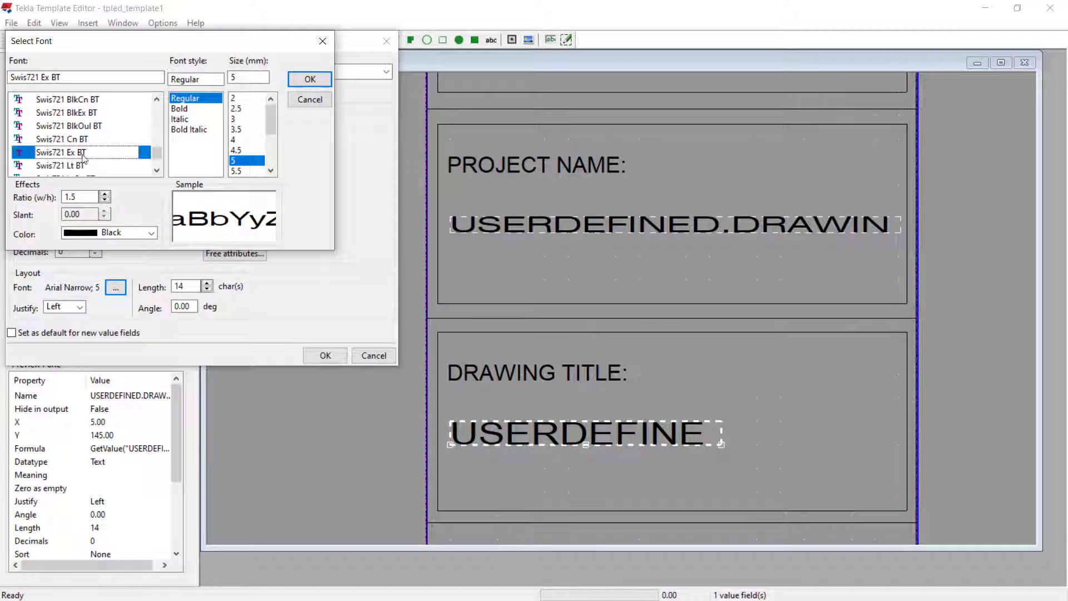
{"action": "left_click", "coordinate": [243, 129]}
{"action": "left_click", "coordinate": [310, 79]}
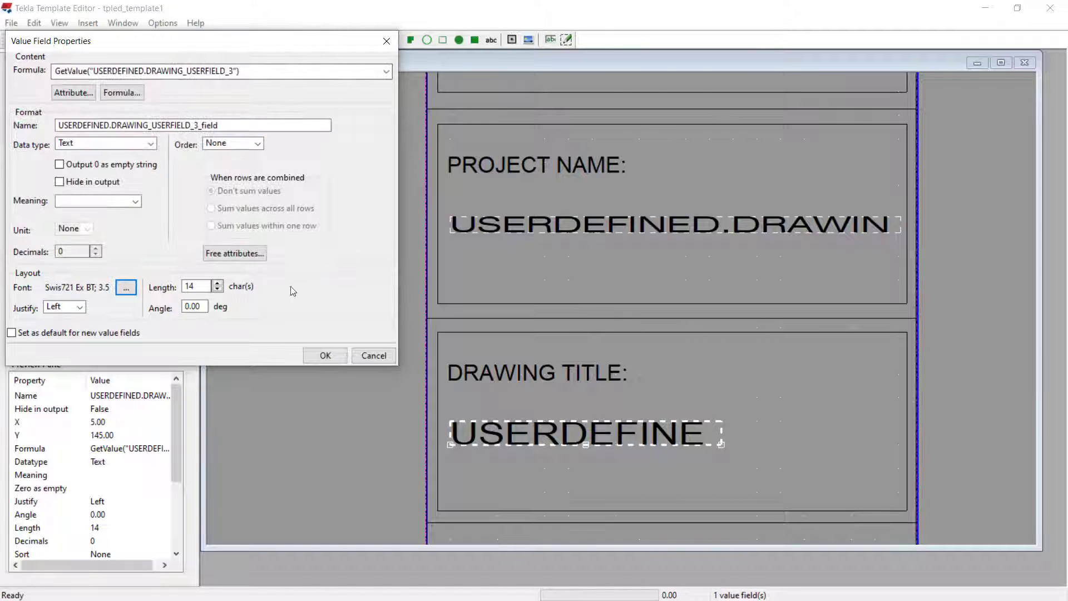
Step: Set the drawing title value field's length to 22 characters and apply its properties
{"action": "left_click", "coordinate": [217, 284]}
{"action": "left_click", "coordinate": [218, 283]}
{"action": "left_click", "coordinate": [218, 284]}
{"action": "left_click", "coordinate": [217, 283]}
{"action": "left_click", "coordinate": [217, 284]}
{"action": "left_click", "coordinate": [218, 284]}
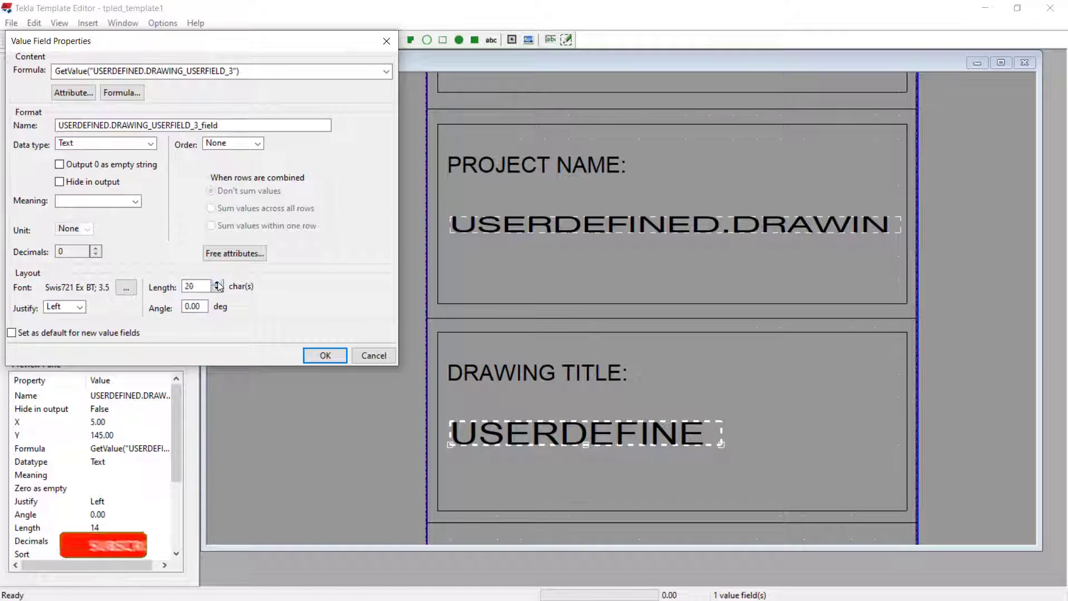
{"action": "left_click", "coordinate": [325, 355]}
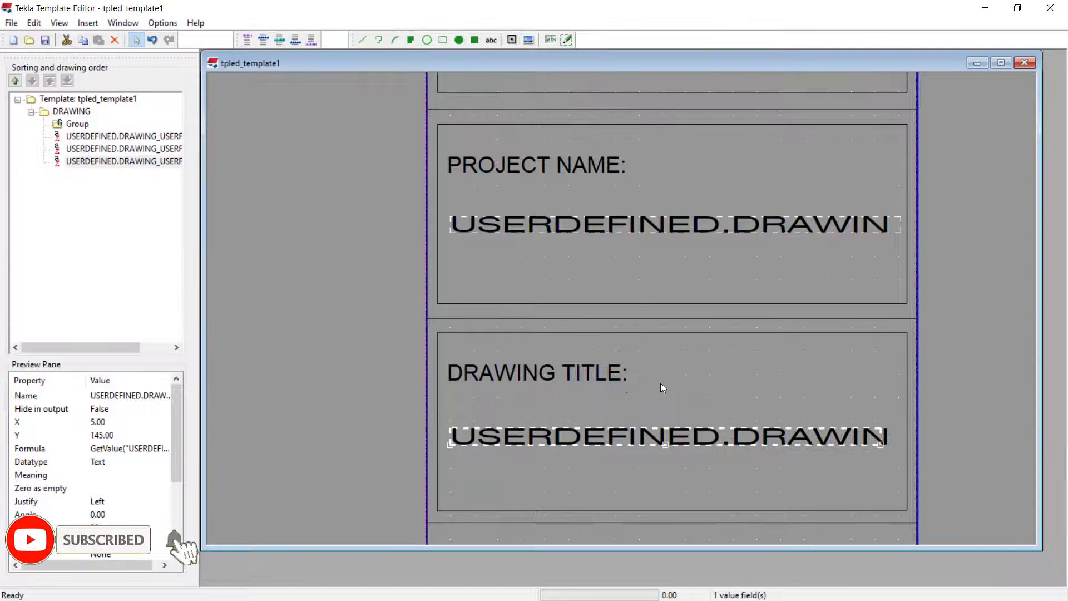
Step: Insert a value field beside DRAWN BY at about X 40, Y 105, linked to the user-defined attribute DRAWING_USERFIELD_4
{"action": "scroll", "coordinate": [577, 311], "scroll_direction": "down", "scroll_amount": 3}
{"action": "scroll", "coordinate": [576, 312], "scroll_direction": "up", "scroll_amount": 3}
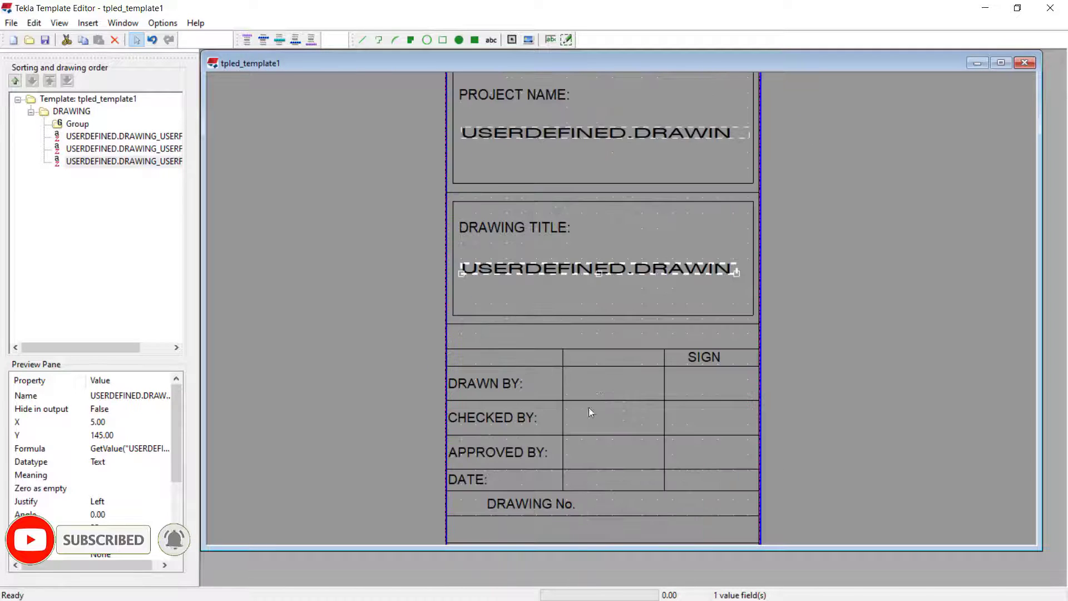
{"action": "scroll", "coordinate": [590, 411], "scroll_direction": "down", "scroll_amount": 1}
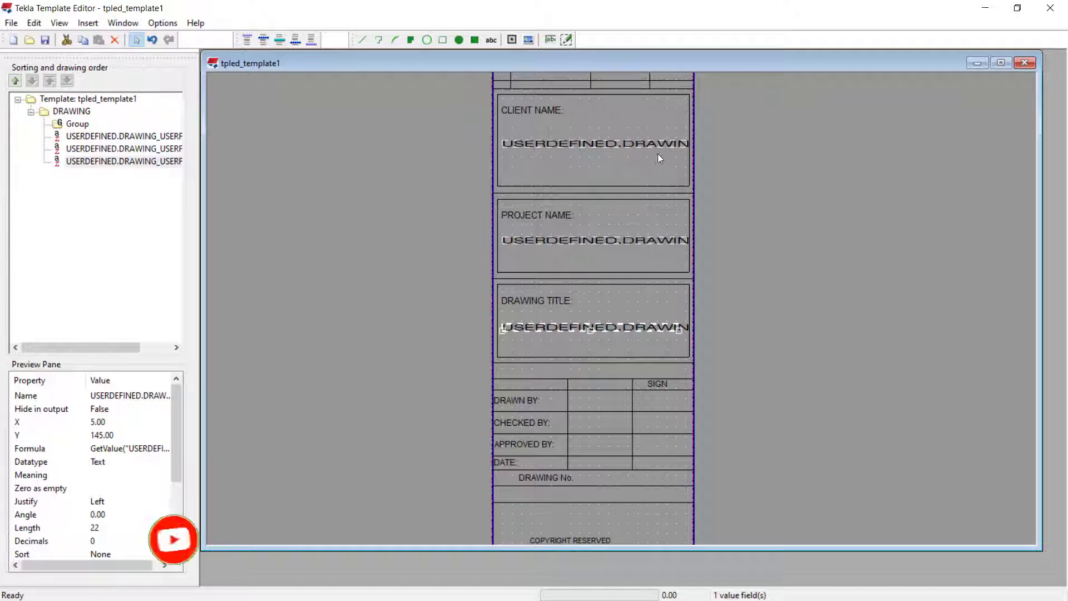
{"action": "scroll", "coordinate": [579, 399], "scroll_direction": "up", "scroll_amount": 1}
{"action": "scroll", "coordinate": [579, 406], "scroll_direction": "up", "scroll_amount": 1}
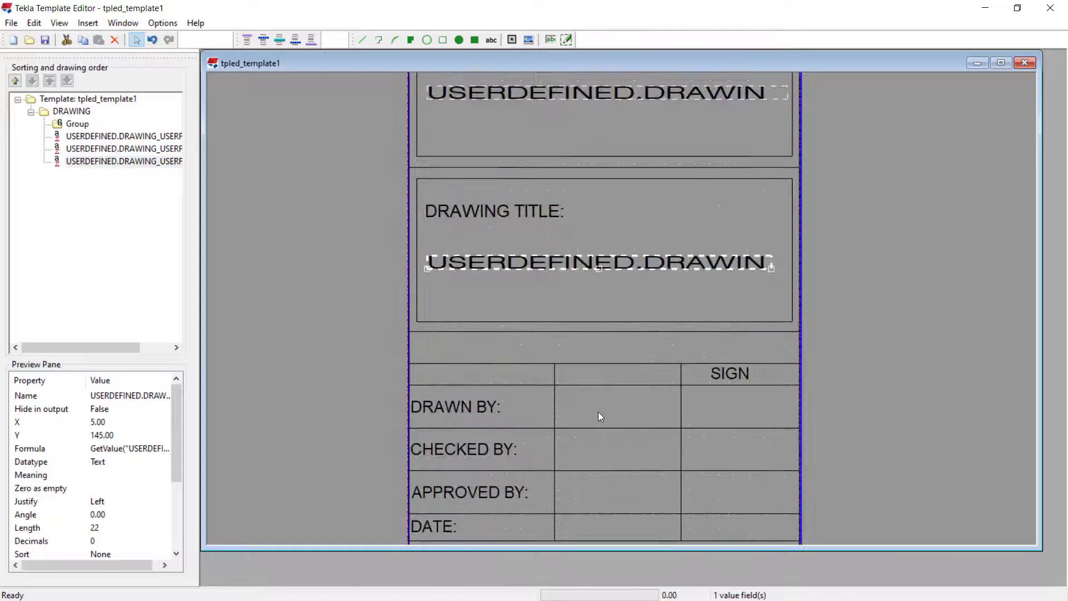
{"action": "left_click", "coordinate": [551, 40]}
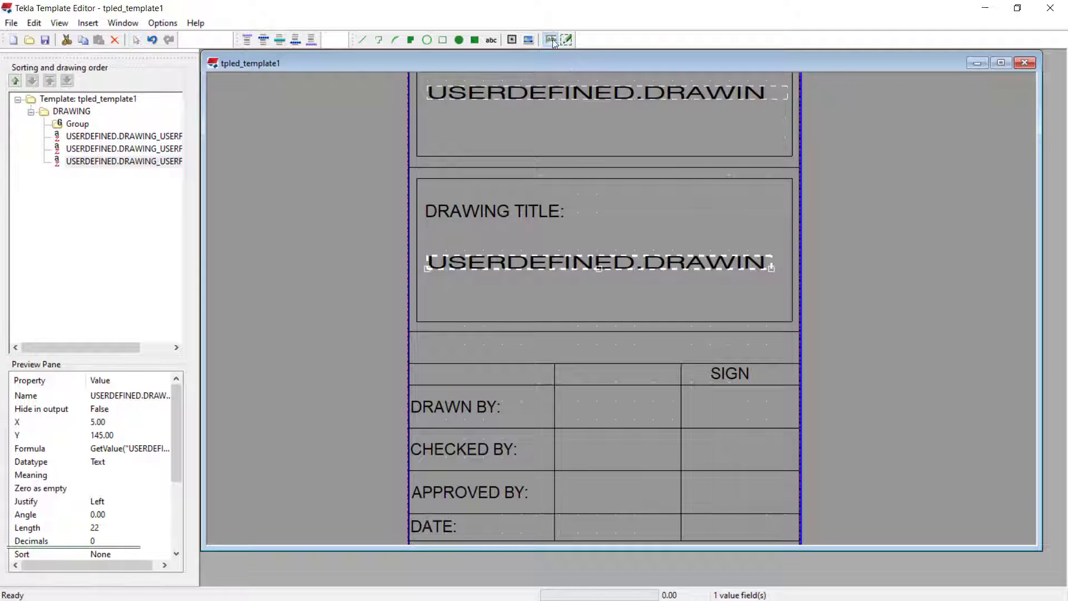
{"action": "scroll", "coordinate": [567, 413], "scroll_direction": "up", "scroll_amount": 1}
{"action": "left_click", "coordinate": [563, 410]}
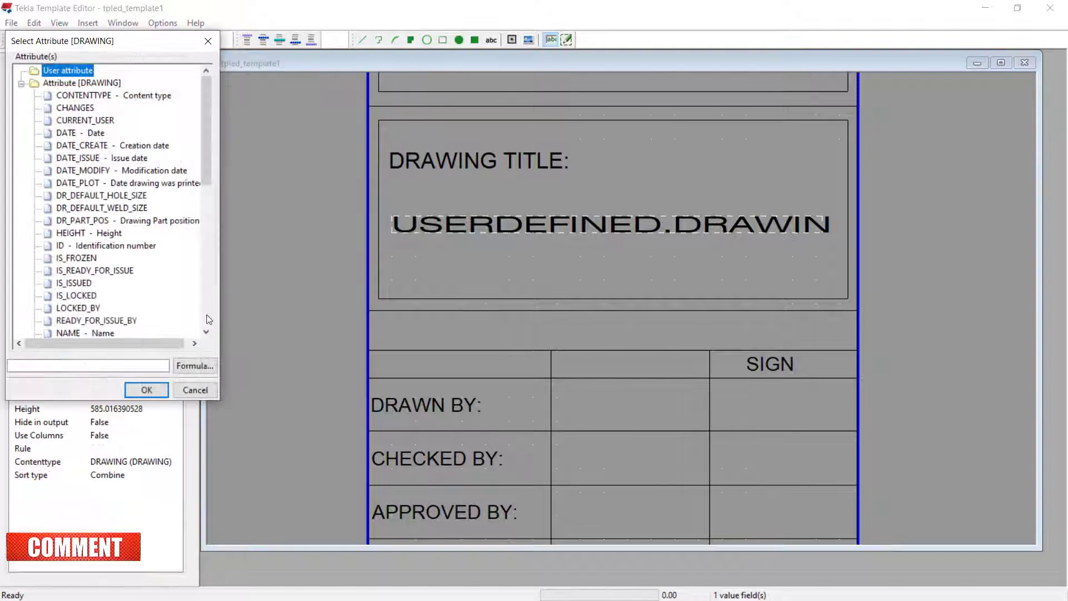
{"action": "scroll", "coordinate": [109, 289], "scroll_direction": "down", "scroll_amount": 9}
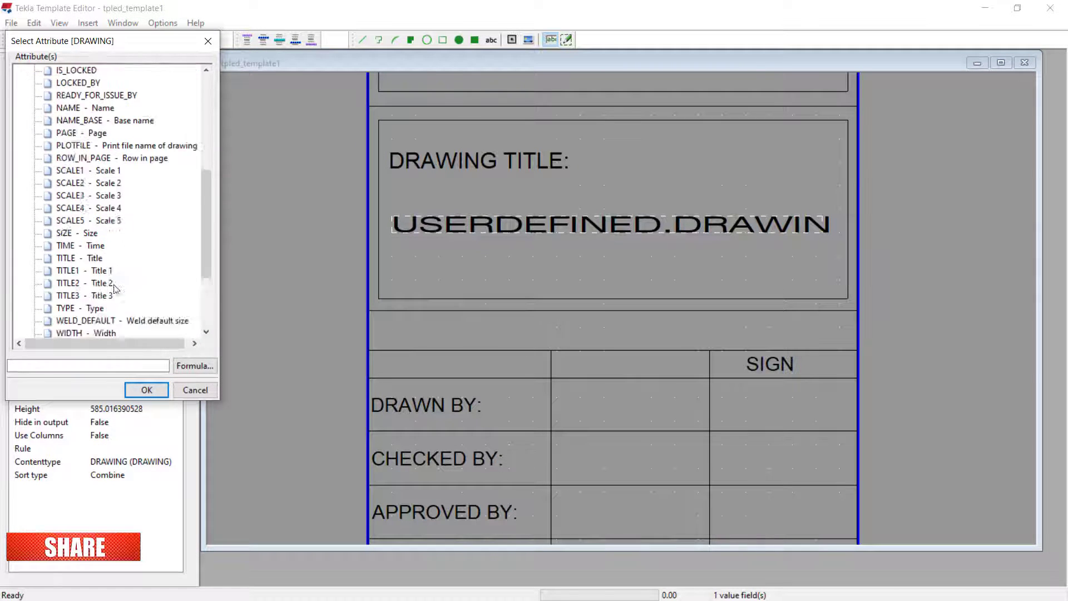
{"action": "left_click", "coordinate": [35, 308]}
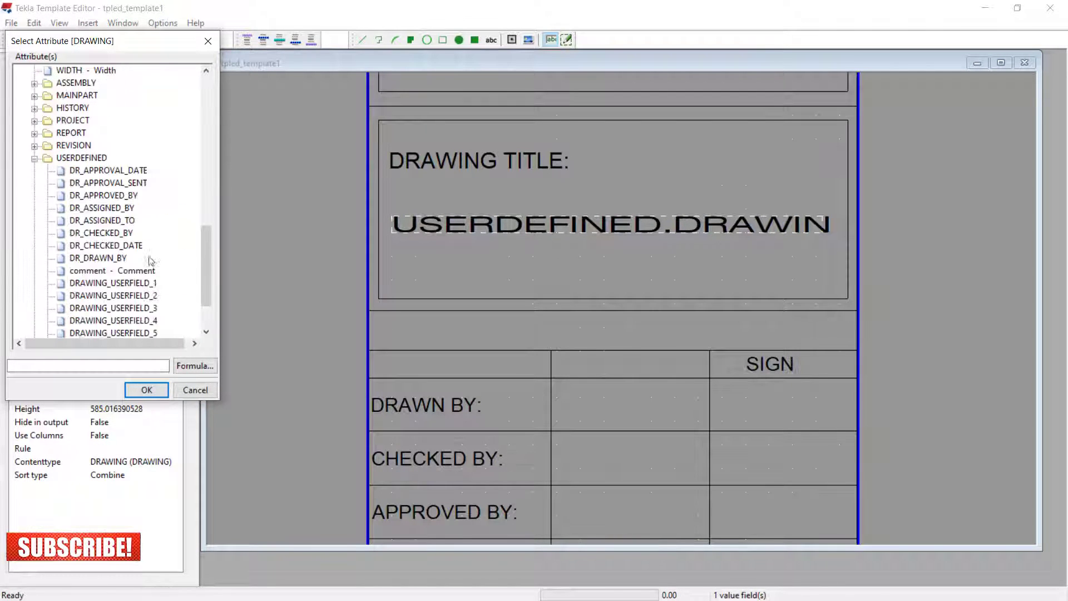
{"action": "left_click", "coordinate": [156, 321]}
{"action": "left_click", "coordinate": [147, 390]}
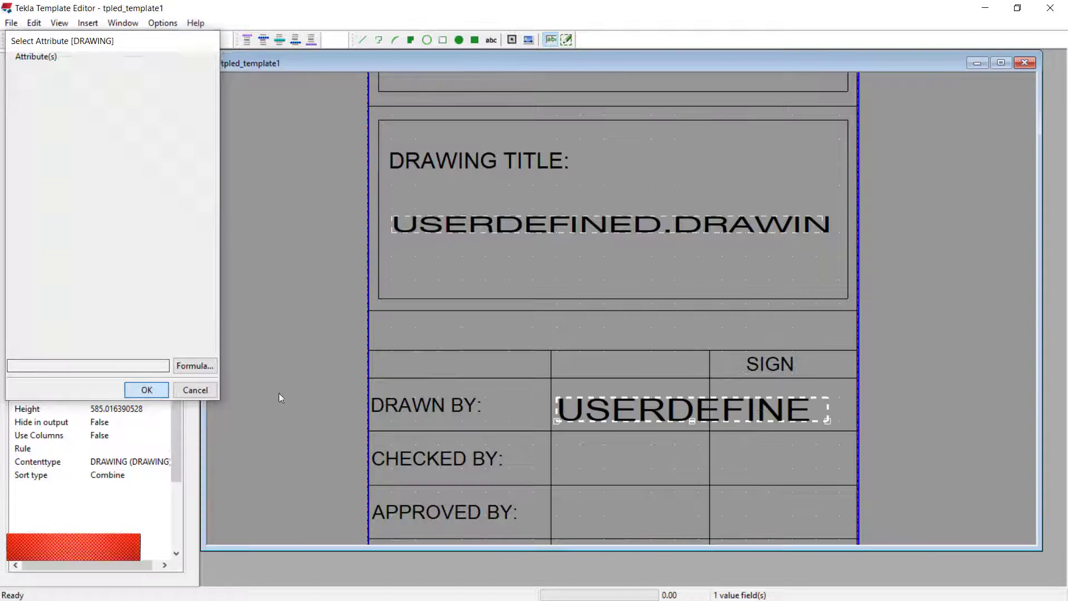
Step: Set the DRAWN BY value field's font to Swis721 Ex BT at a size of 2.5 mm
{"action": "scroll", "coordinate": [643, 420], "scroll_direction": "up", "scroll_amount": 3}
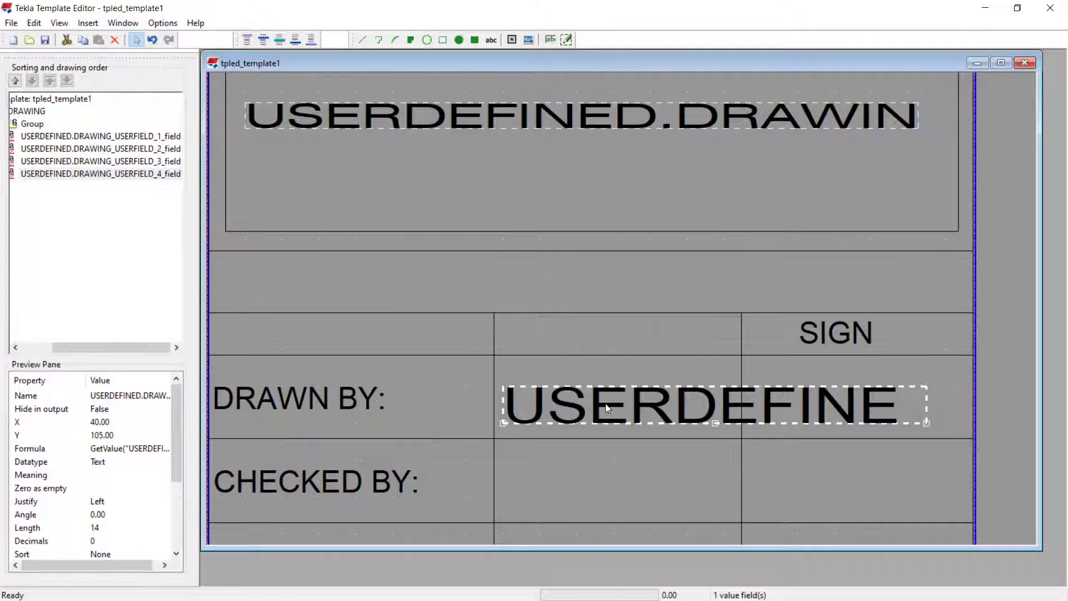
{"action": "double_click", "coordinate": [606, 405]}
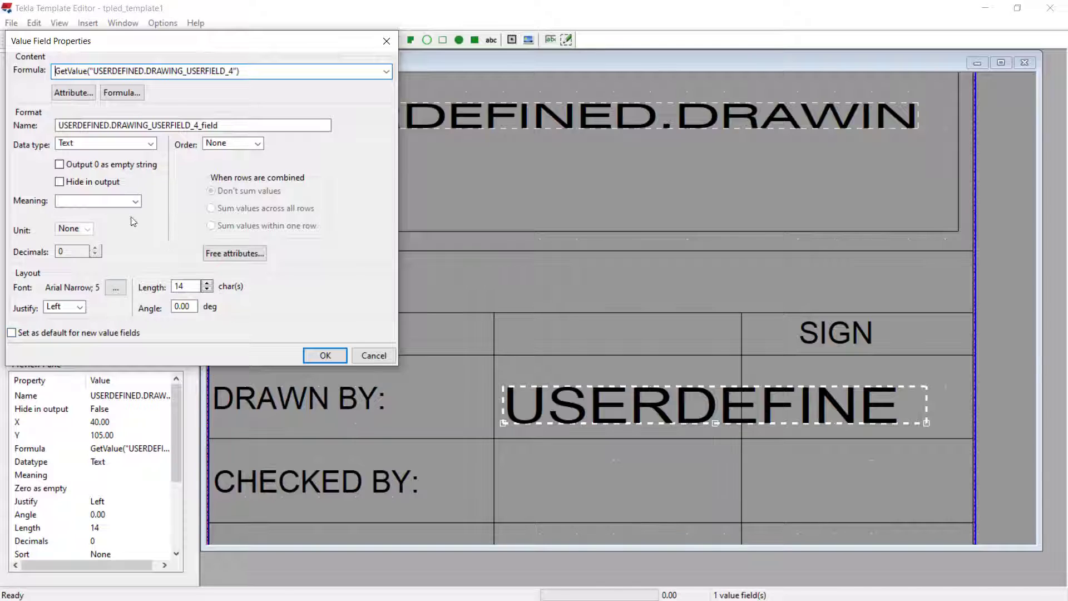
{"action": "left_click", "coordinate": [116, 287]}
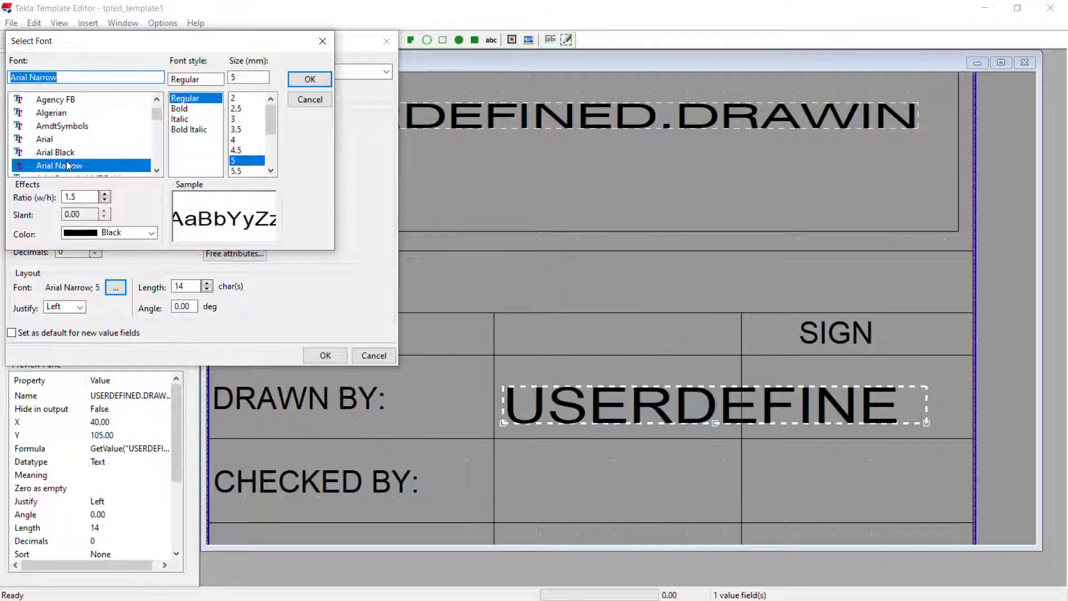
{"action": "type", "text": "sw"}
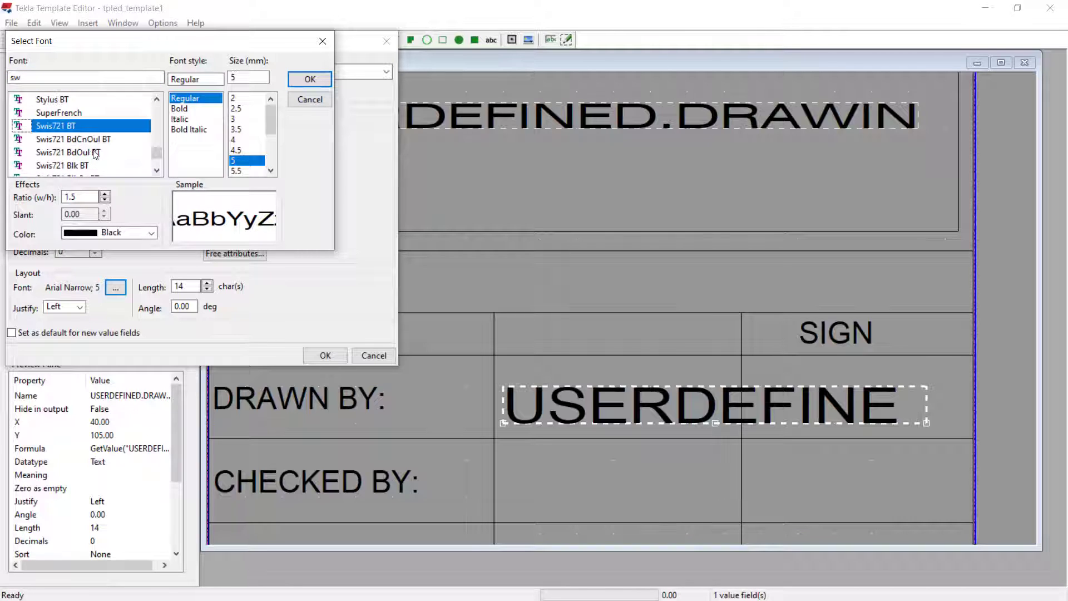
{"action": "scroll", "coordinate": [100, 154], "scroll_direction": "down", "scroll_amount": 2}
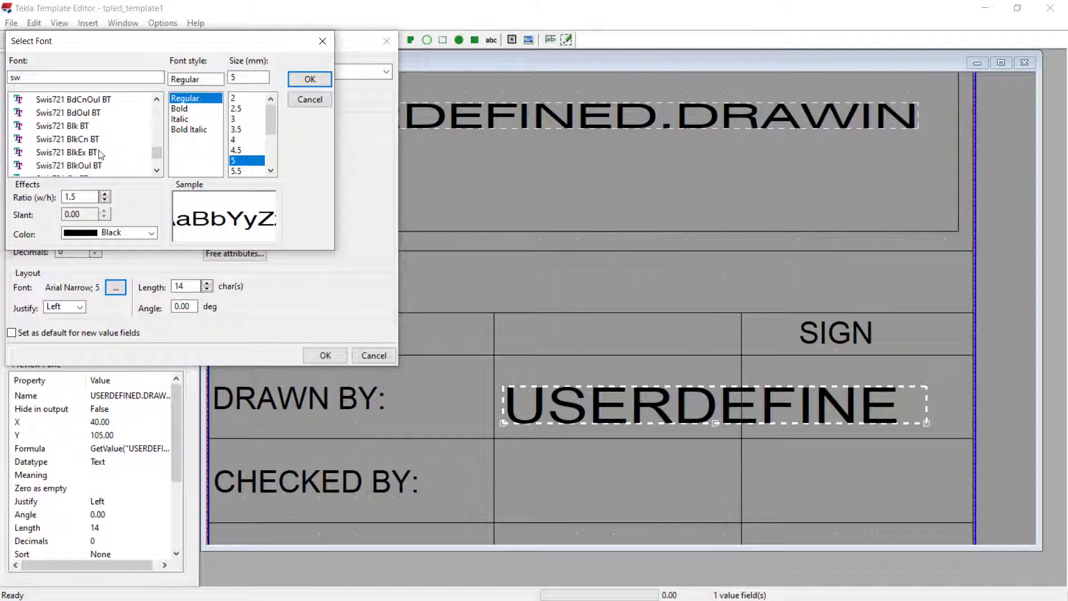
{"action": "left_click", "coordinate": [60, 153]}
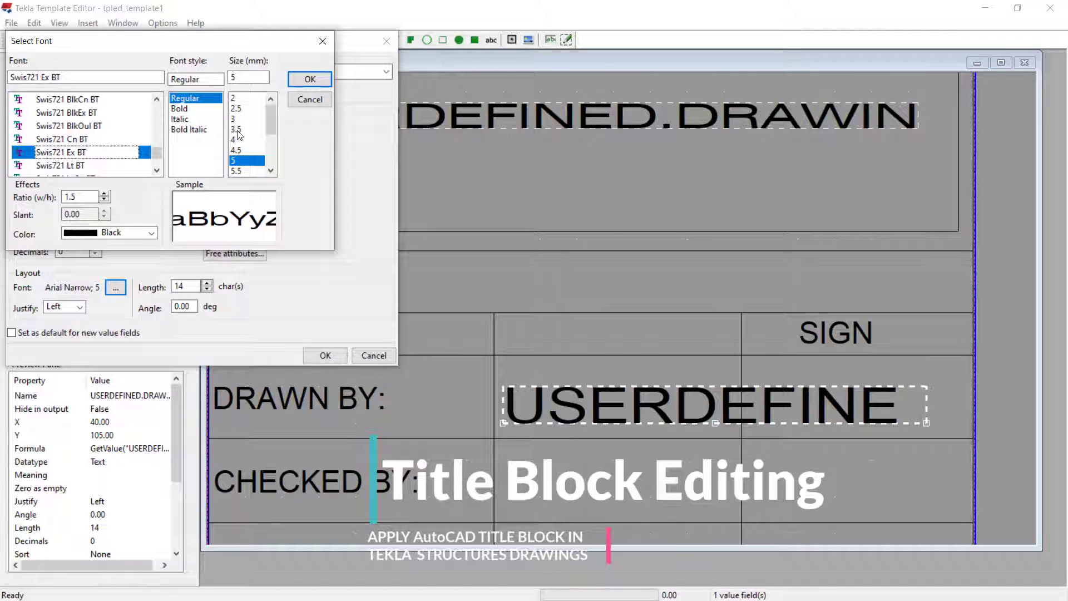
{"action": "left_click", "coordinate": [237, 108]}
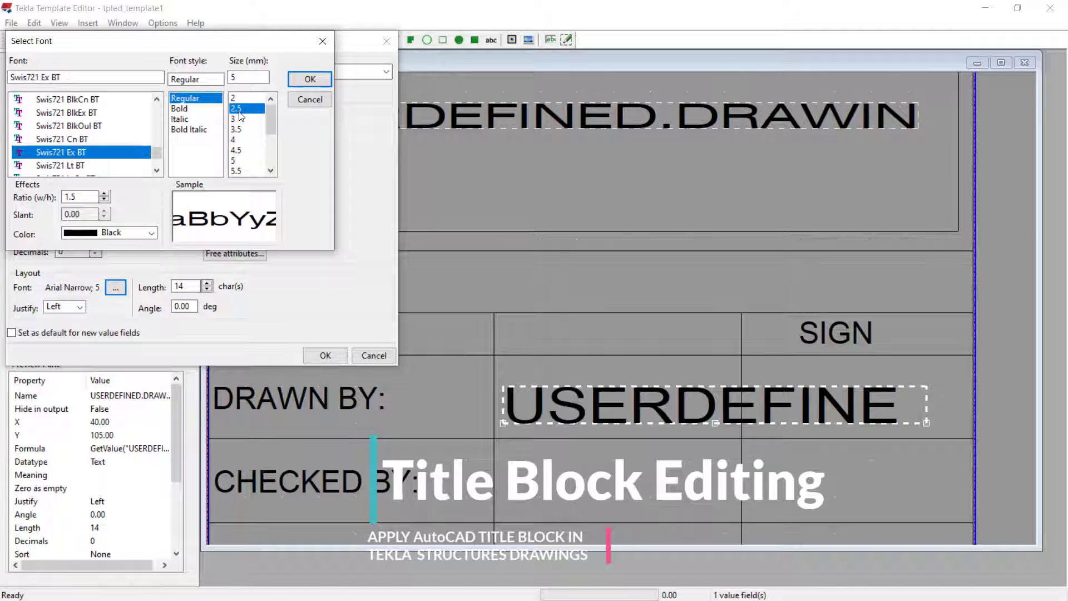
{"action": "left_click", "coordinate": [299, 79]}
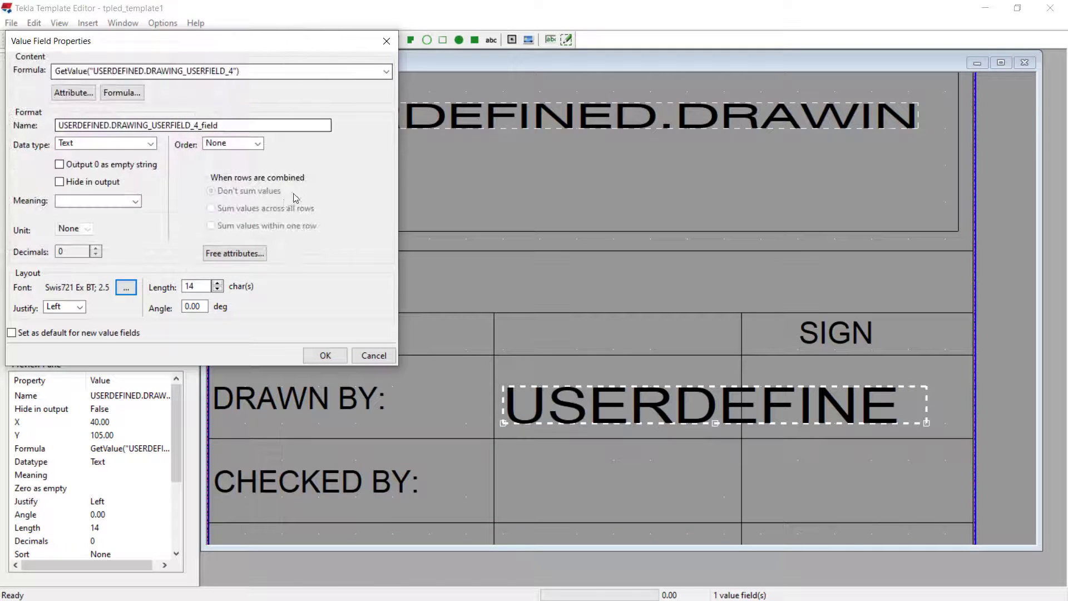
Step: Set the DRAWN BY value field's length to 3 characters and apply its properties
{"action": "left_click", "coordinate": [217, 288]}
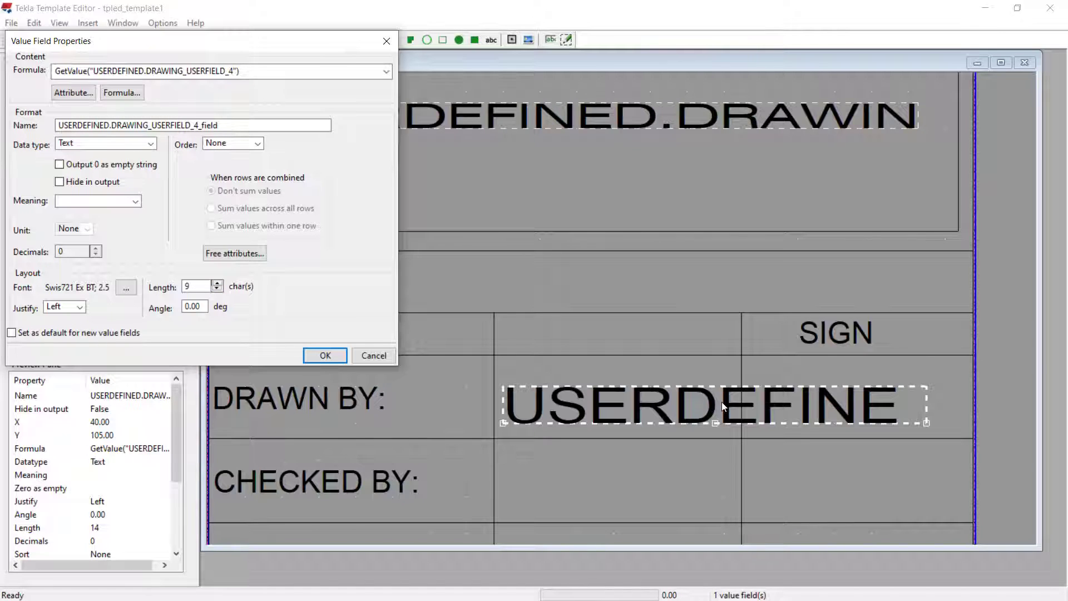
{"action": "left_click", "coordinate": [217, 289]}
{"action": "left_click", "coordinate": [217, 290]}
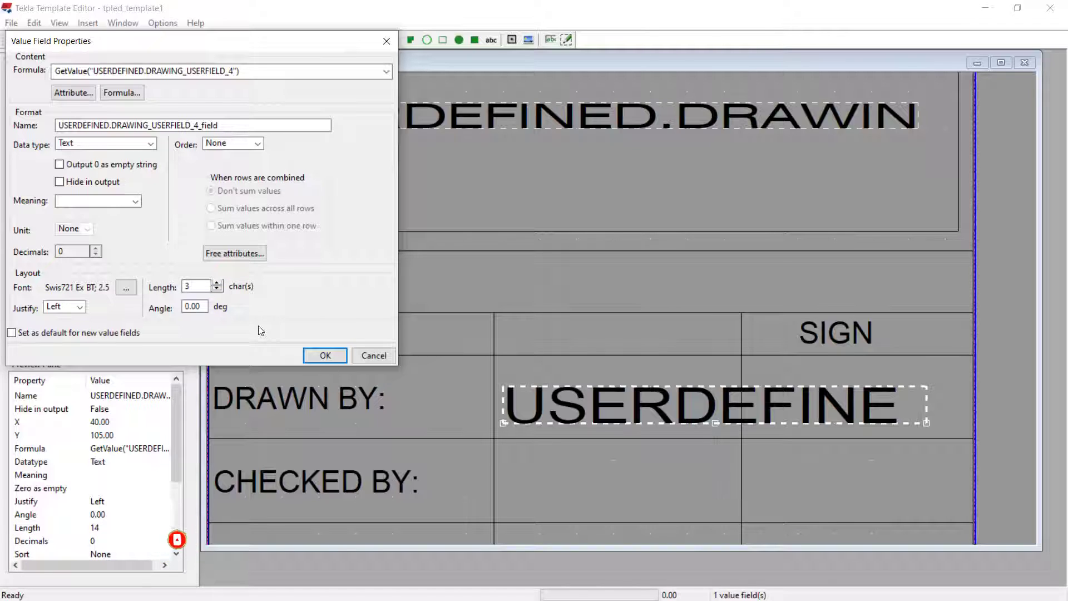
{"action": "left_click", "coordinate": [313, 361]}
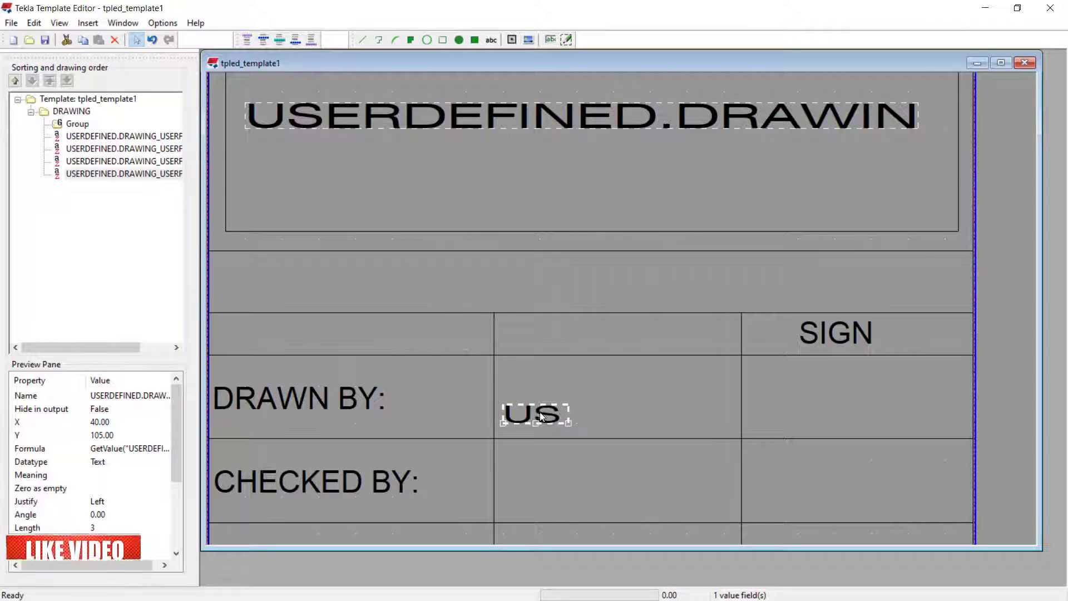
Step: Turn off grid snapping and move the DRAWN BY value field to the middle of its cell, at about X 50, Y 107.6
{"action": "mouse_move", "coordinate": [541, 416]}
{"action": "left_mouse_down"}
{"action": "mouse_move", "coordinate": [663, 408]}
{"action": "mouse_move", "coordinate": [608, 377]}
{"action": "mouse_move", "coordinate": [562, 385]}
{"action": "mouse_move", "coordinate": [671, 411]}
{"action": "mouse_move", "coordinate": [612, 373]}
{"action": "mouse_move", "coordinate": [558, 435]}
{"action": "mouse_move", "coordinate": [662, 416]}
{"action": "mouse_move", "coordinate": [627, 343]}
{"action": "mouse_move", "coordinate": [555, 416]}
{"action": "mouse_move", "coordinate": [697, 419]}
{"action": "mouse_move", "coordinate": [698, 378]}
{"action": "mouse_move", "coordinate": [551, 383]}
{"action": "mouse_move", "coordinate": [645, 408]}
{"action": "mouse_move", "coordinate": [583, 383]}
{"action": "mouse_move", "coordinate": [655, 421]}
{"action": "mouse_move", "coordinate": [543, 384]}
{"action": "mouse_move", "coordinate": [582, 386]}
{"action": "mouse_move", "coordinate": [543, 386]}
{"action": "left_mouse_up"}
{"action": "right_click", "coordinate": [663, 409]}
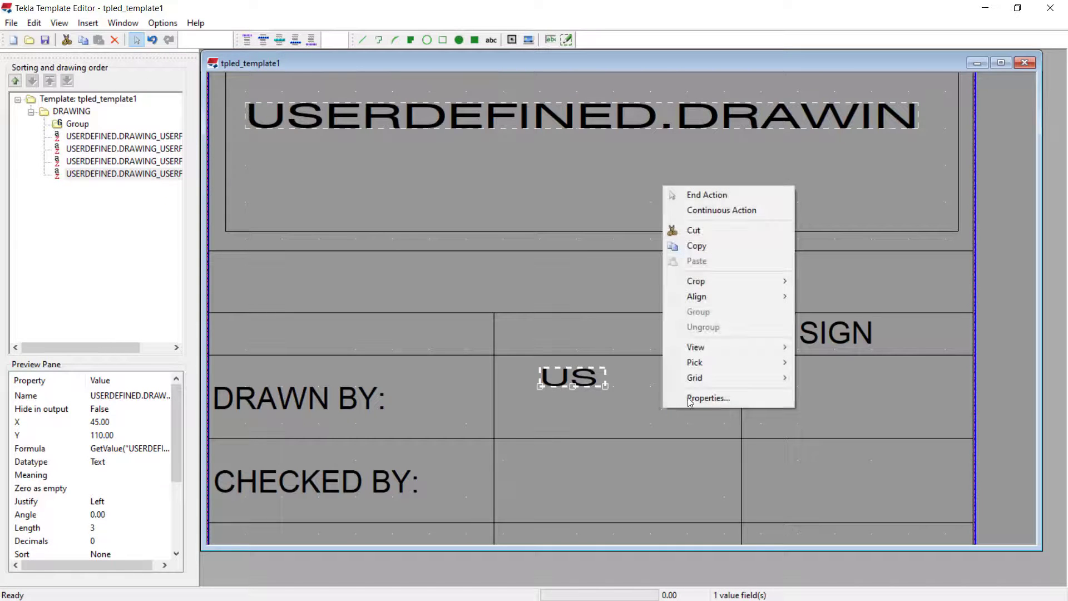
{"action": "mouse_move", "coordinate": [717, 378]}
{"action": "left_click", "coordinate": [839, 378]}
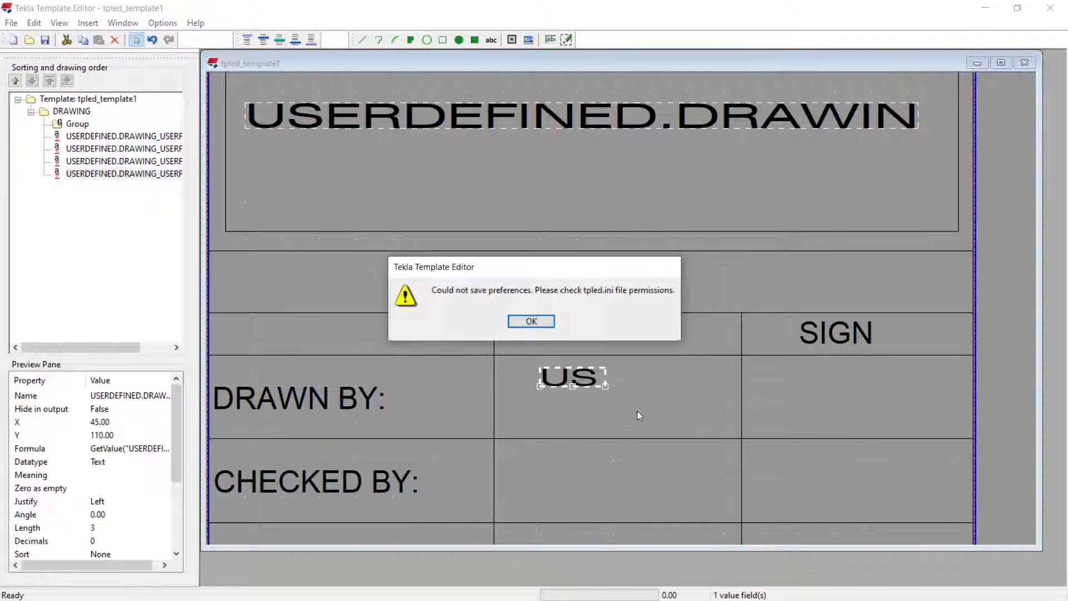
{"action": "left_click", "coordinate": [530, 323]}
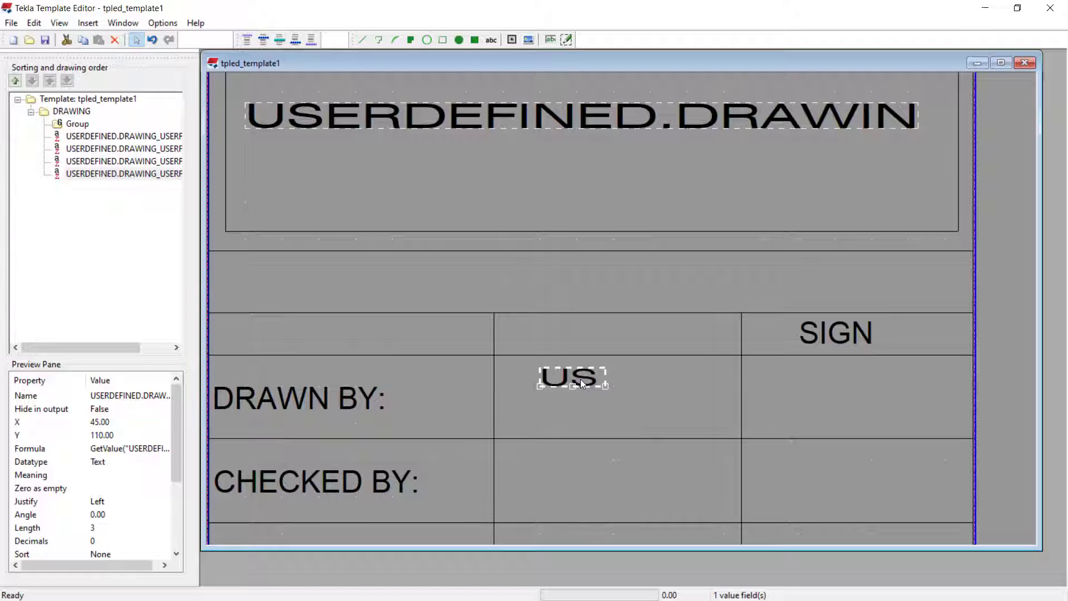
{"action": "left_click_drag", "start_coordinate": [582, 384], "coordinate": [616, 395]}
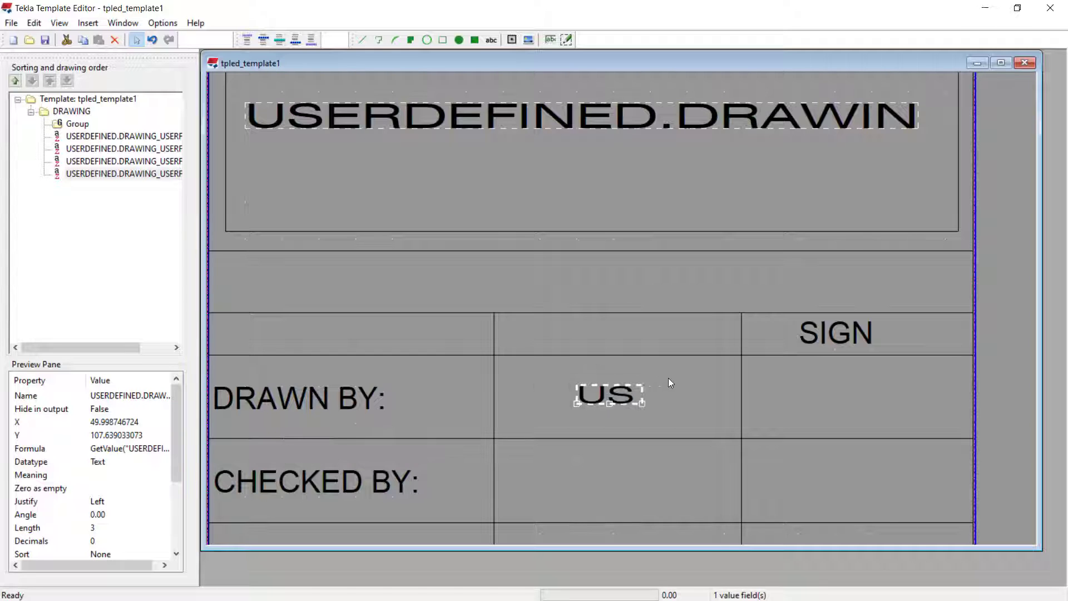
{"action": "left_click", "coordinate": [670, 378]}
Step: Insert a value field beside CHECKED BY at about X 43.3, Y 94.8, linked to the user-defined attribute DRAWING_USERFIELD_5
{"action": "scroll", "coordinate": [575, 299], "scroll_direction": "down", "scroll_amount": 2}
{"action": "scroll", "coordinate": [602, 364], "scroll_direction": "up", "scroll_amount": 2}
{"action": "scroll", "coordinate": [602, 363], "scroll_direction": "down", "scroll_amount": 3}
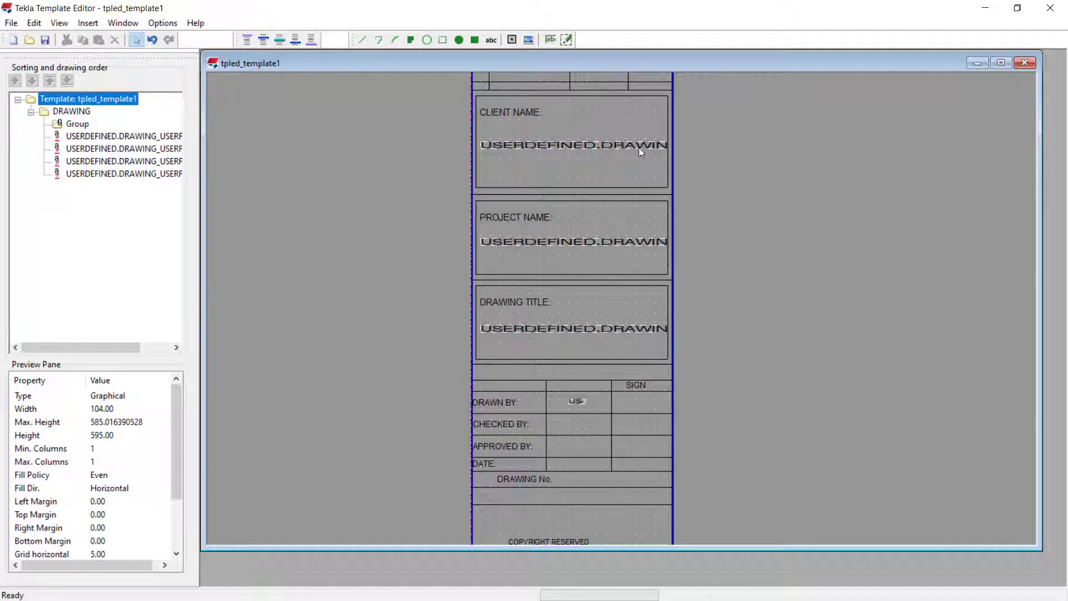
{"action": "scroll", "coordinate": [629, 139], "scroll_direction": "down", "scroll_amount": 2}
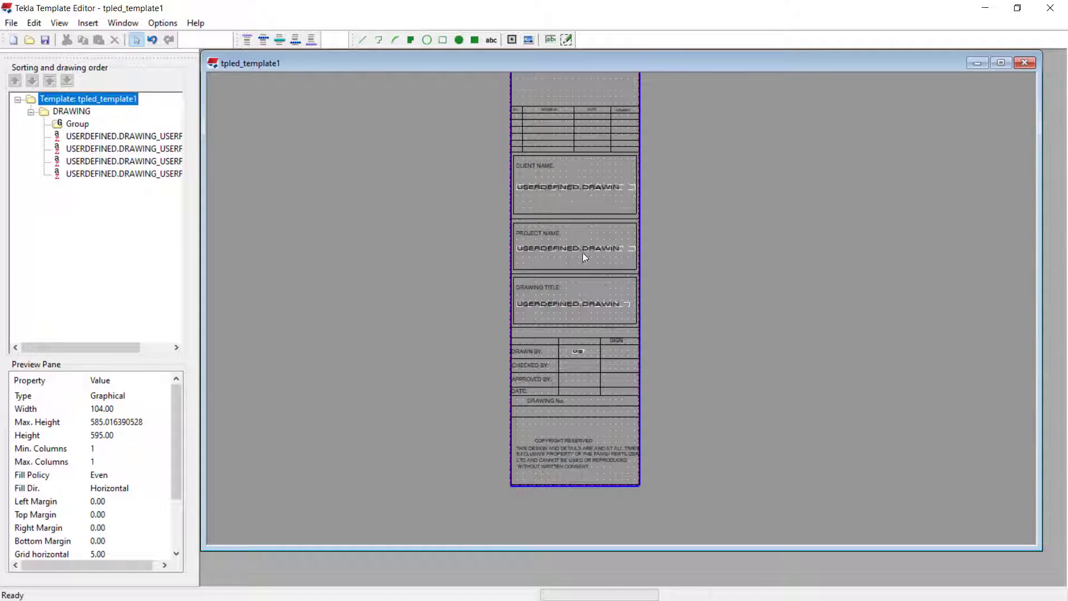
{"action": "scroll", "coordinate": [586, 358], "scroll_direction": "up", "scroll_amount": 5}
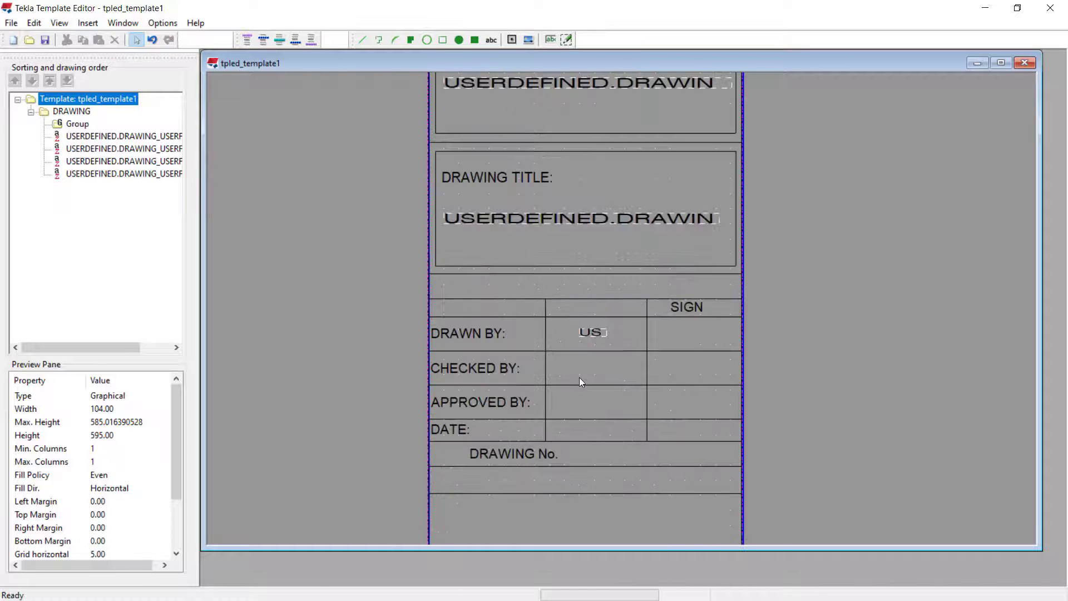
{"action": "left_click", "coordinate": [553, 42]}
{"action": "scroll", "coordinate": [565, 374], "scroll_direction": "up", "scroll_amount": 2}
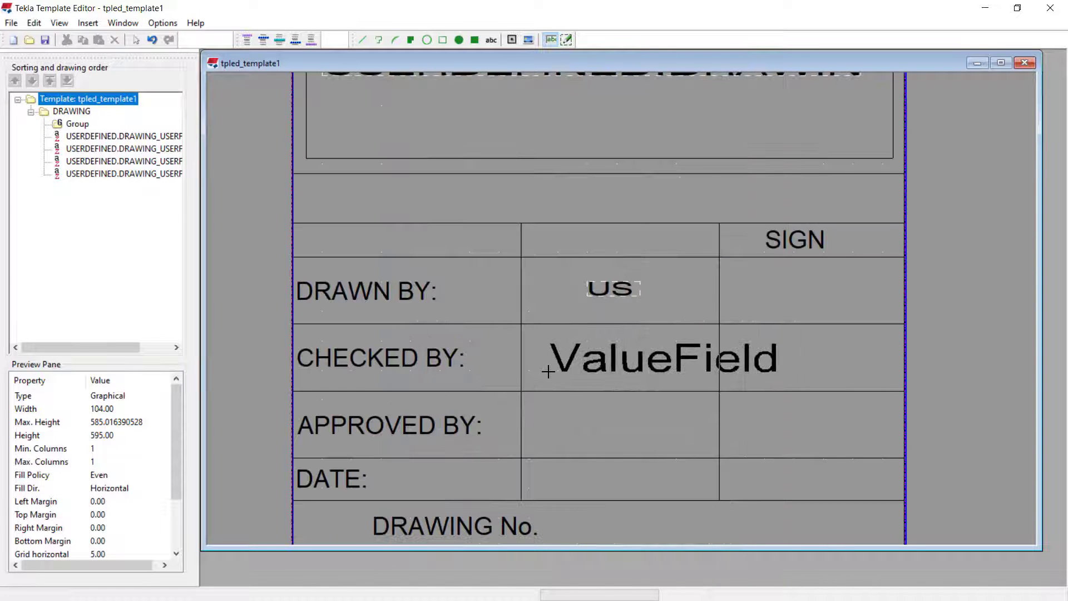
{"action": "left_click", "coordinate": [548, 371]}
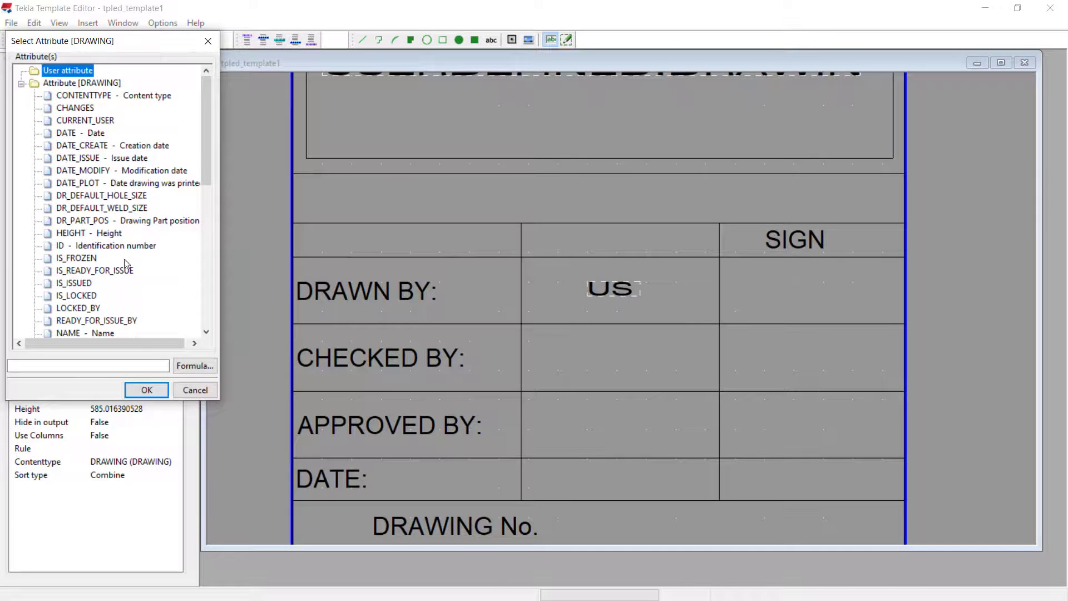
{"action": "scroll", "coordinate": [128, 267], "scroll_direction": "down", "scroll_amount": 10}
{"action": "left_click", "coordinate": [34, 309]}
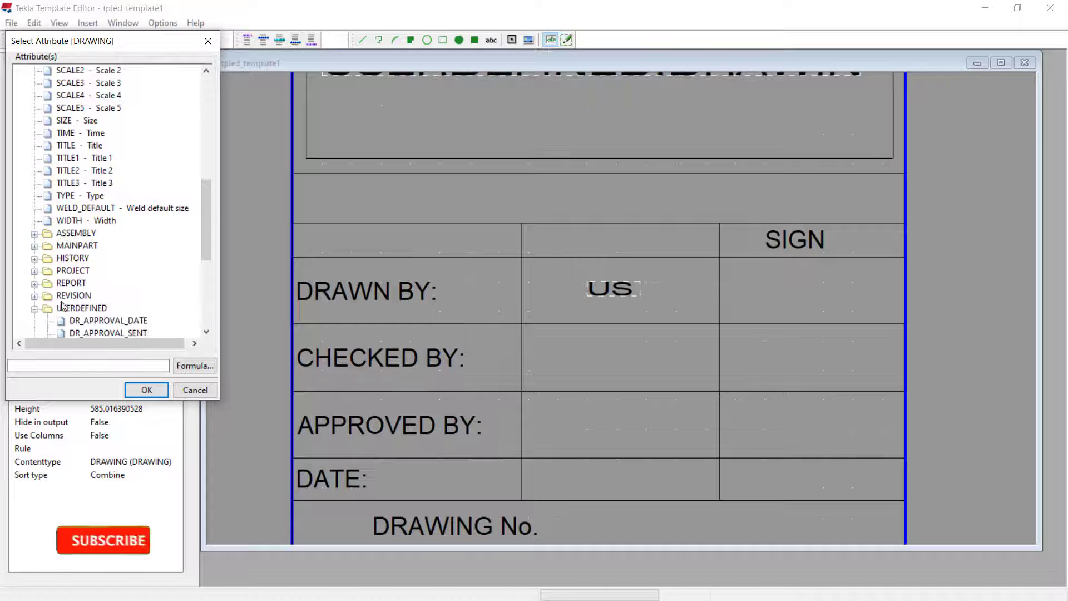
{"action": "scroll", "coordinate": [161, 273], "scroll_direction": "down", "scroll_amount": 4}
{"action": "left_click", "coordinate": [112, 333]}
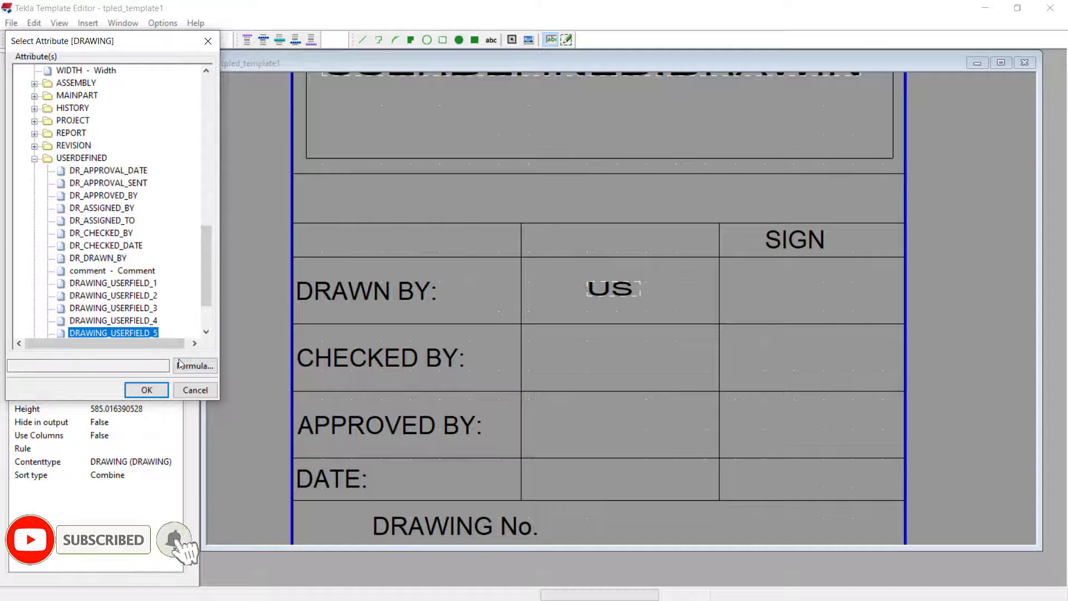
{"action": "left_click", "coordinate": [146, 389]}
Step: Set the CHECKED BY value field's font to Swis721 Ex BT at 2.5 mm and its length to 3 characters
{"action": "scroll", "coordinate": [591, 356], "scroll_direction": "up", "scroll_amount": 3}
{"action": "double_click", "coordinate": [591, 352]}
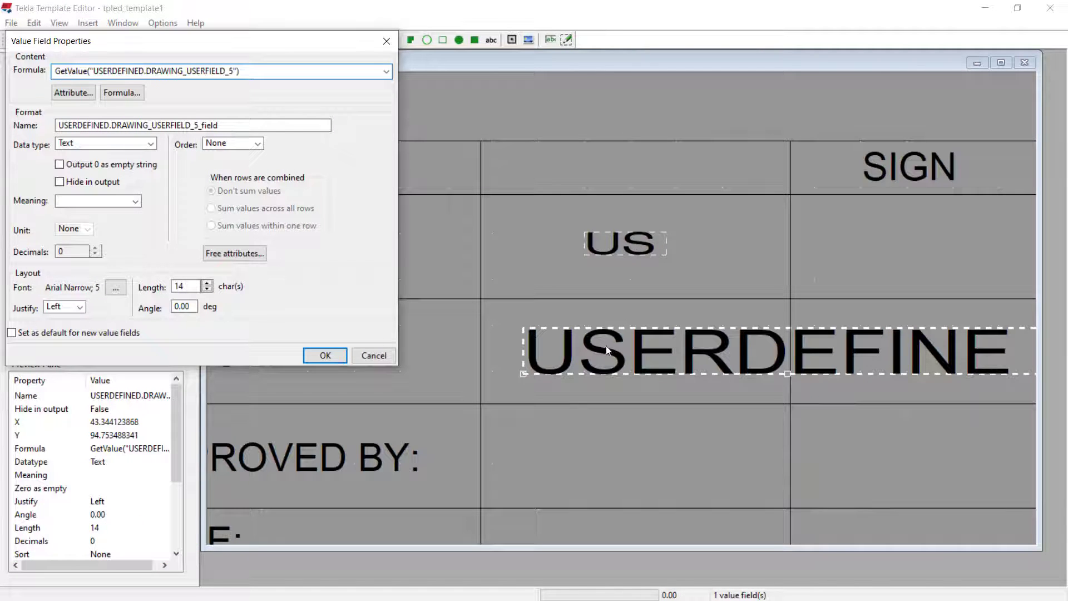
{"action": "left_click", "coordinate": [117, 288]}
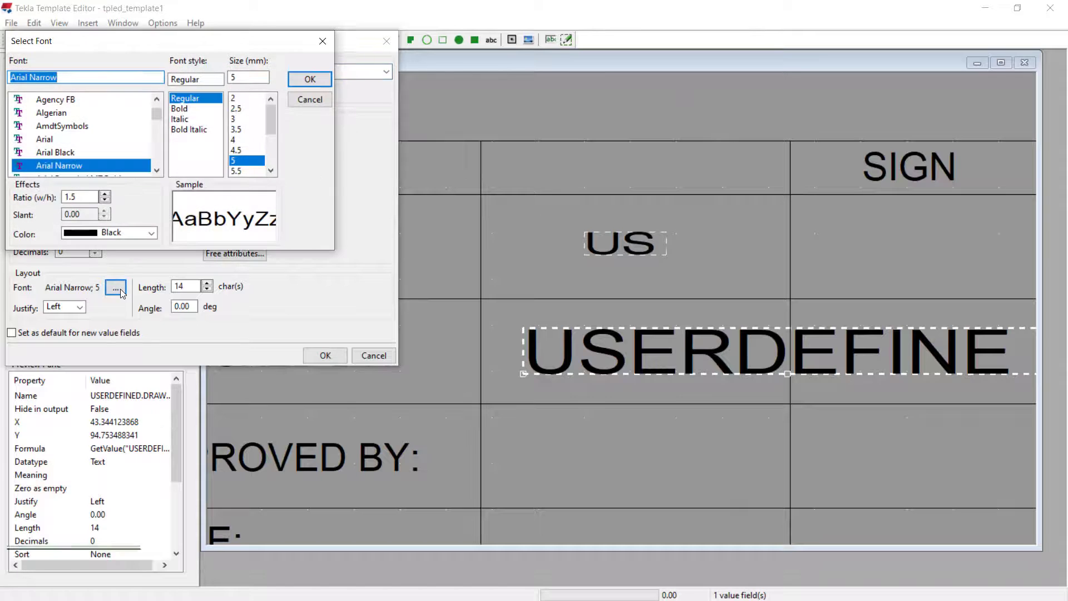
{"action": "type", "text": "sw"}
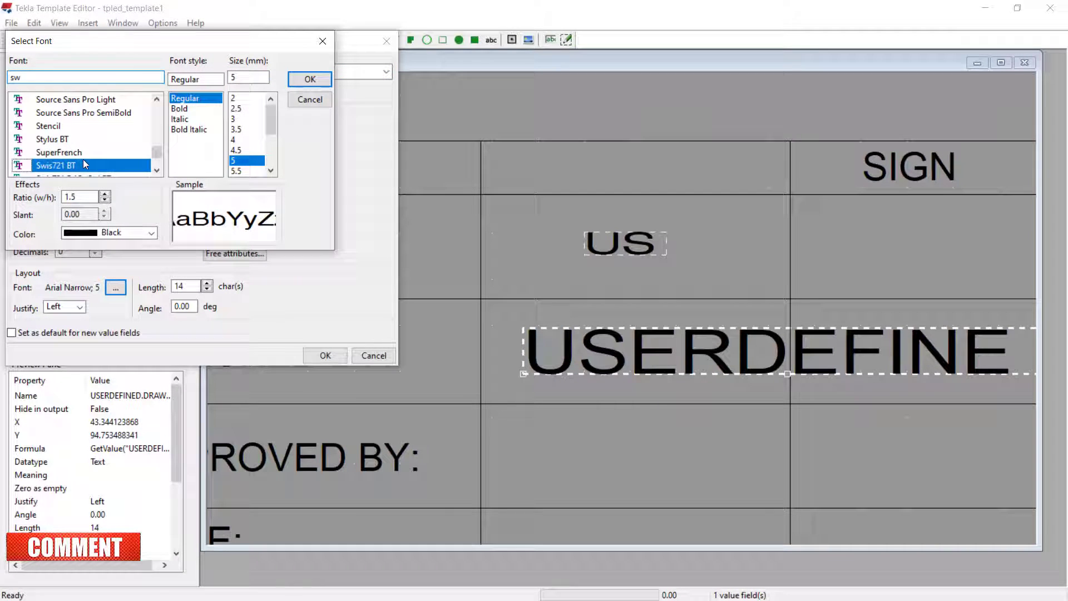
{"action": "scroll", "coordinate": [85, 162], "scroll_direction": "down", "scroll_amount": 3}
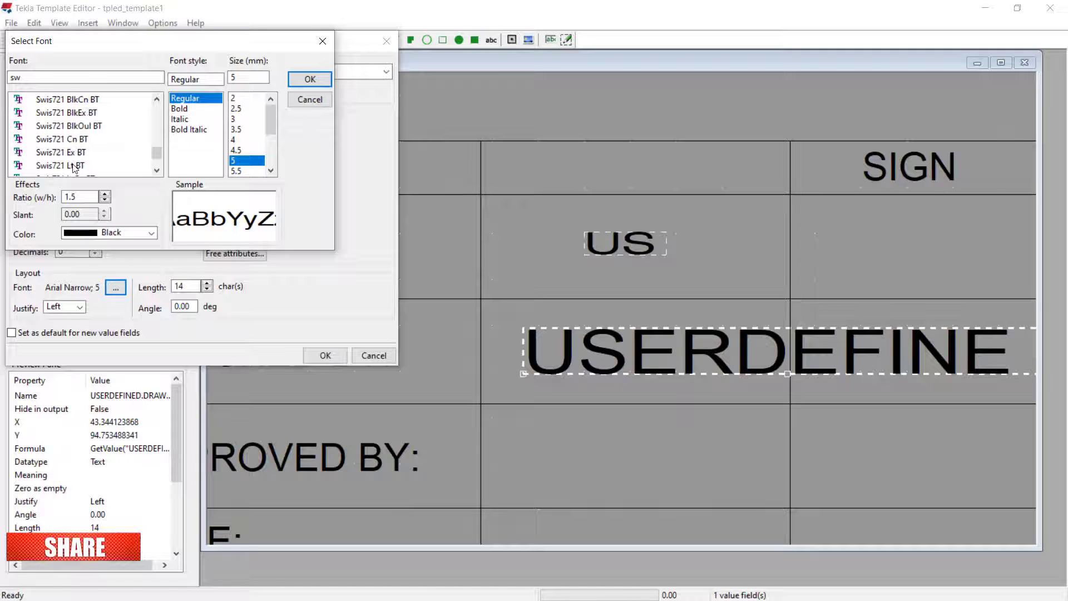
{"action": "left_click", "coordinate": [71, 153]}
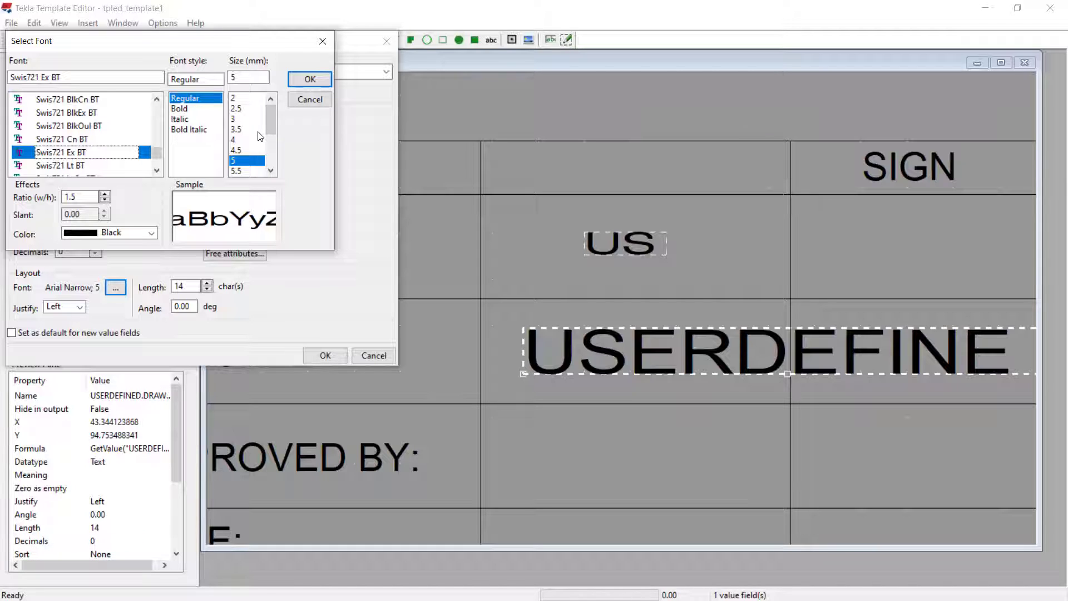
{"action": "left_click", "coordinate": [238, 109]}
{"action": "left_click", "coordinate": [309, 79]}
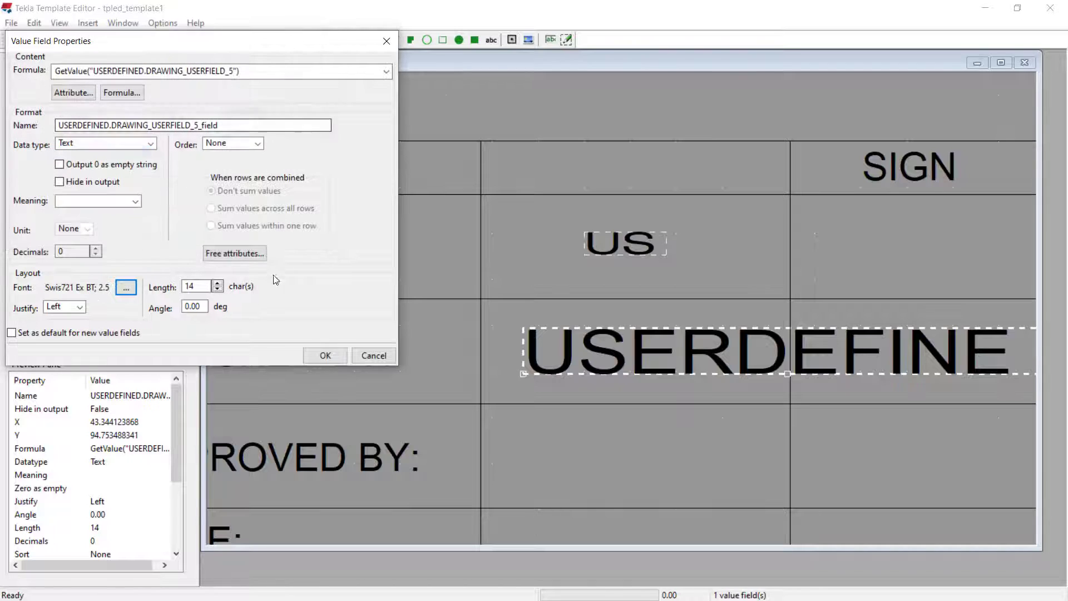
{"action": "triple_click", "coordinate": [218, 289]}
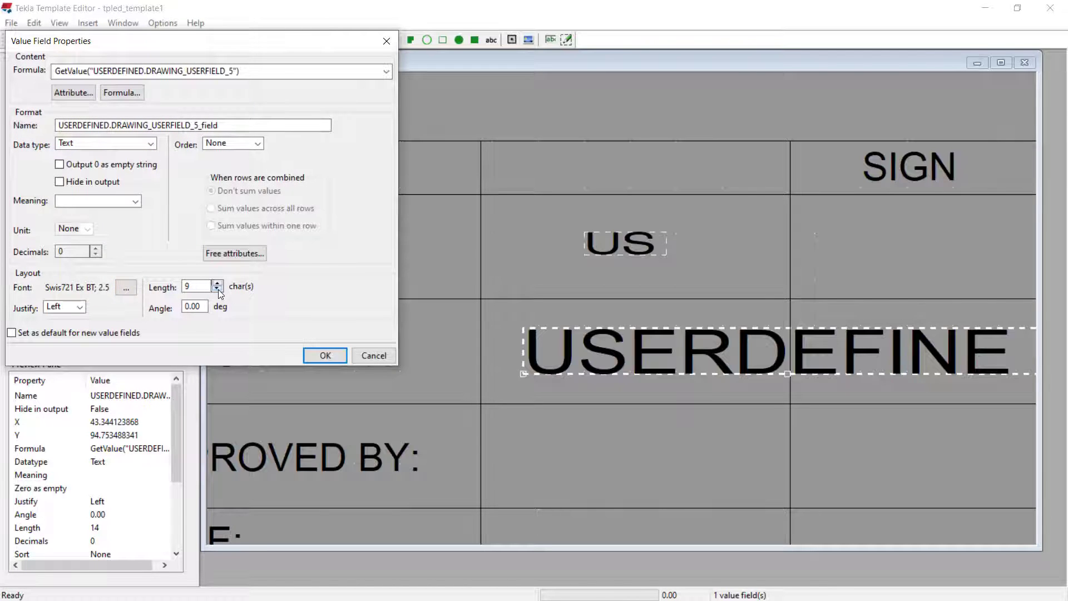
{"action": "left_click", "coordinate": [325, 355]}
Step: Move the CHECKED BY value field to the middle of its cell, aligned directly beneath the DRAWN BY value field
{"action": "mouse_move", "coordinate": [578, 368]}
{"action": "left_mouse_down"}
{"action": "mouse_move", "coordinate": [643, 346]}
{"action": "mouse_move", "coordinate": [644, 252]}
{"action": "mouse_move", "coordinate": [641, 351]}
{"action": "left_mouse_up"}
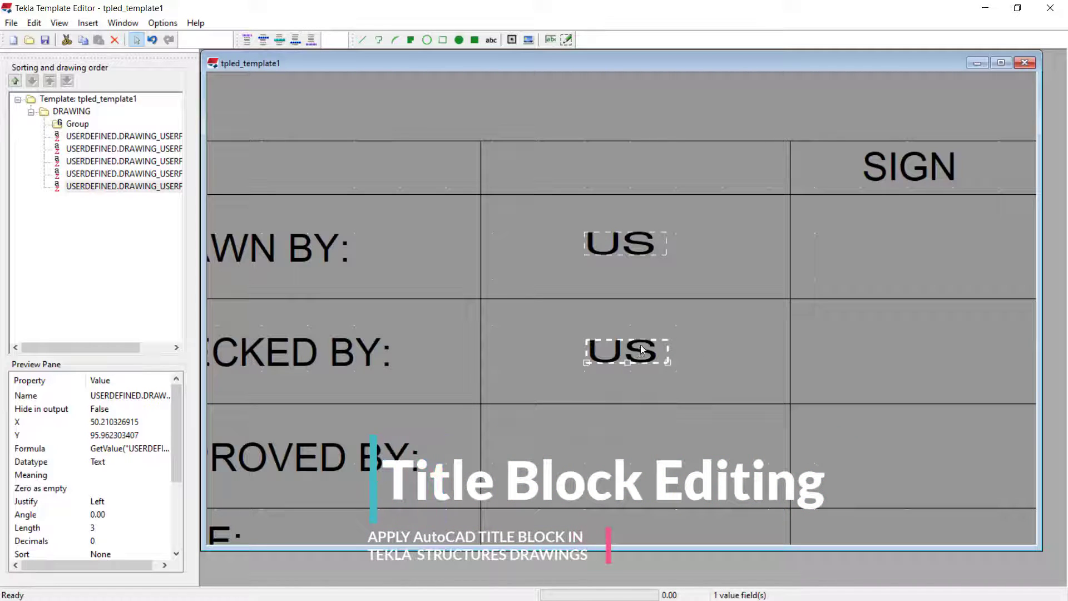
{"action": "left_click_drag", "start_coordinate": [642, 351], "coordinate": [644, 346]}
{"action": "left_click", "coordinate": [717, 336]}
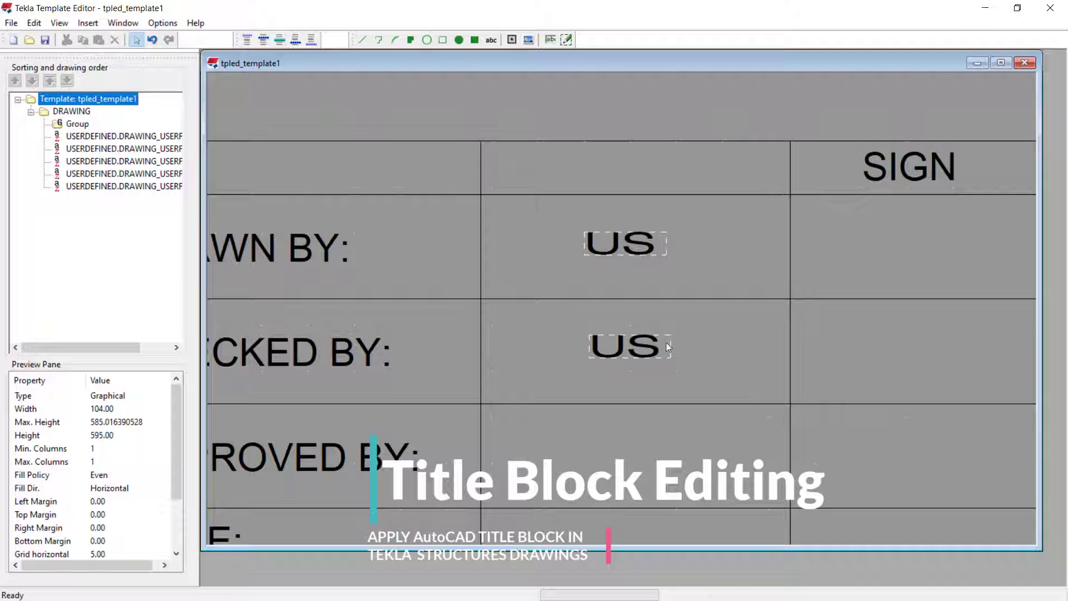
{"action": "left_click", "coordinate": [639, 345]}
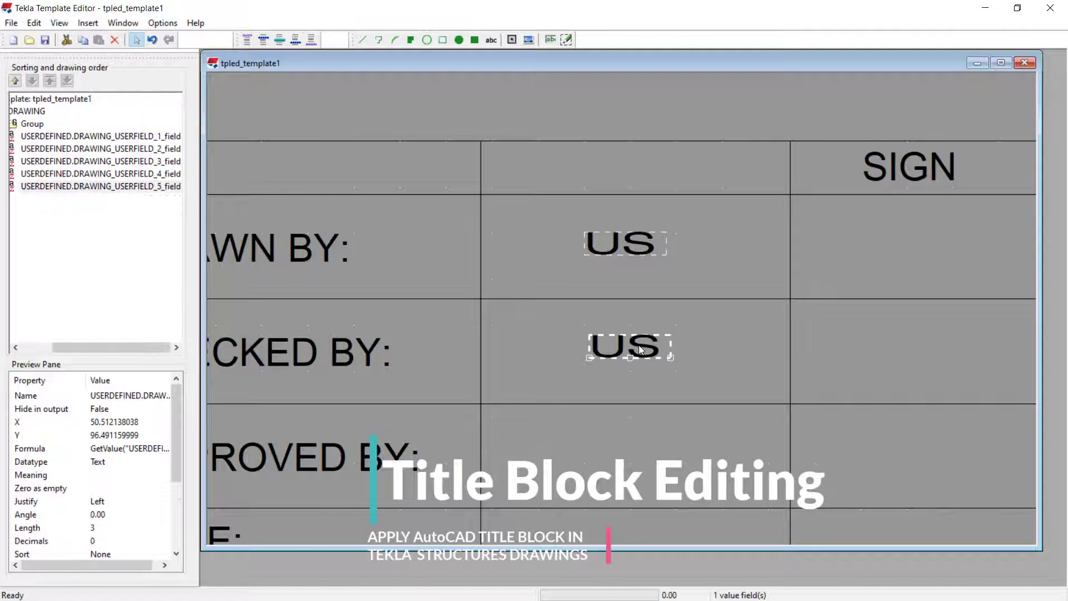
{"action": "left_click_drag", "start_coordinate": [639, 346], "coordinate": [633, 347]}
{"action": "left_click", "coordinate": [702, 320]}
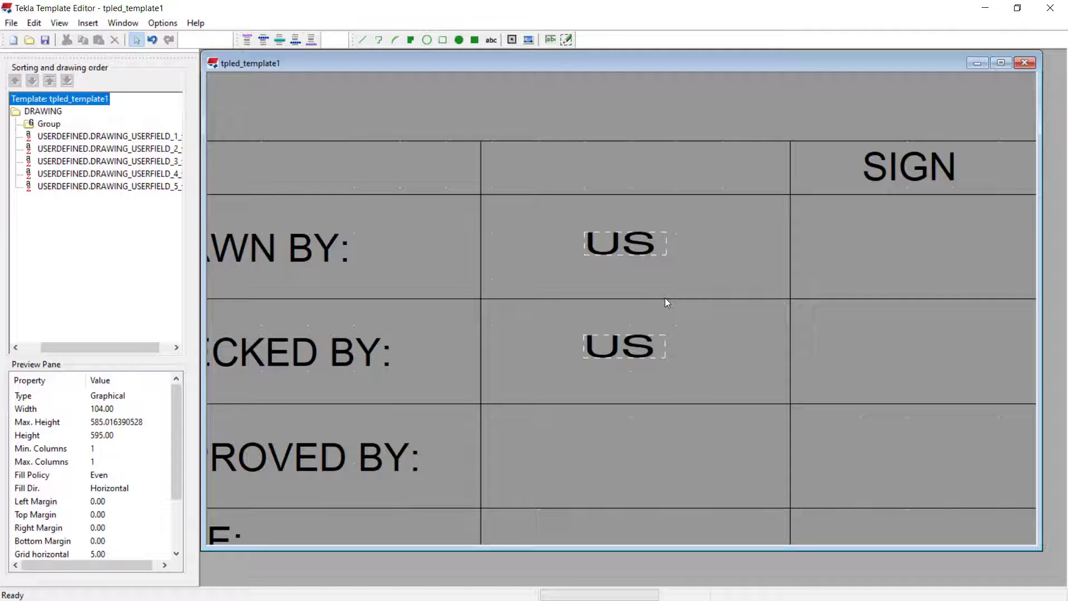
{"action": "scroll", "coordinate": [666, 298], "scroll_direction": "down", "scroll_amount": 2}
{"action": "scroll", "coordinate": [609, 402], "scroll_direction": "up", "scroll_amount": 1}
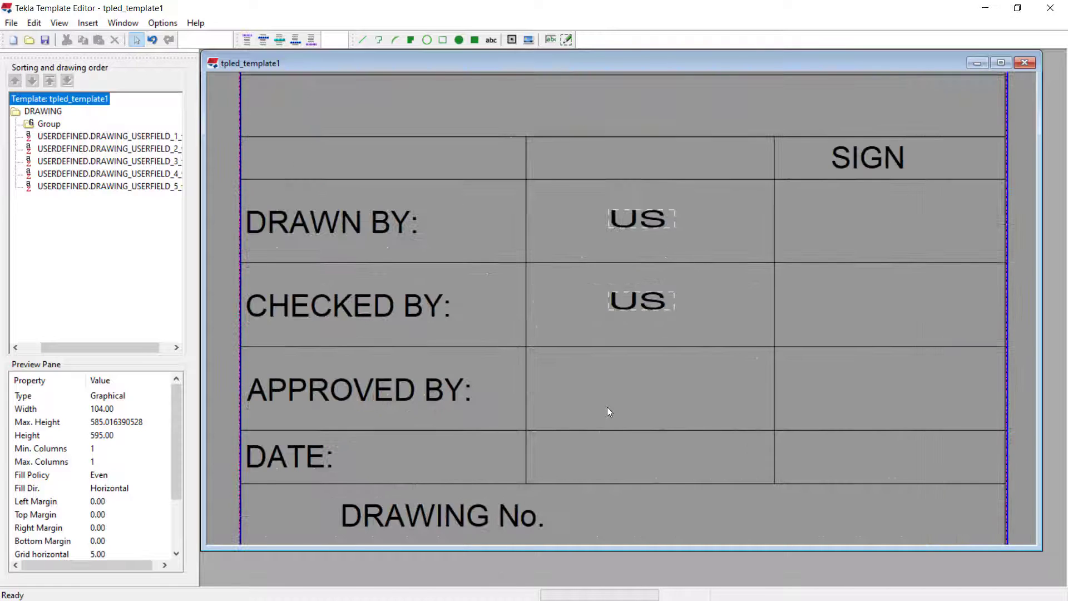
{"action": "scroll", "coordinate": [531, 449], "scroll_direction": "down", "scroll_amount": 3}
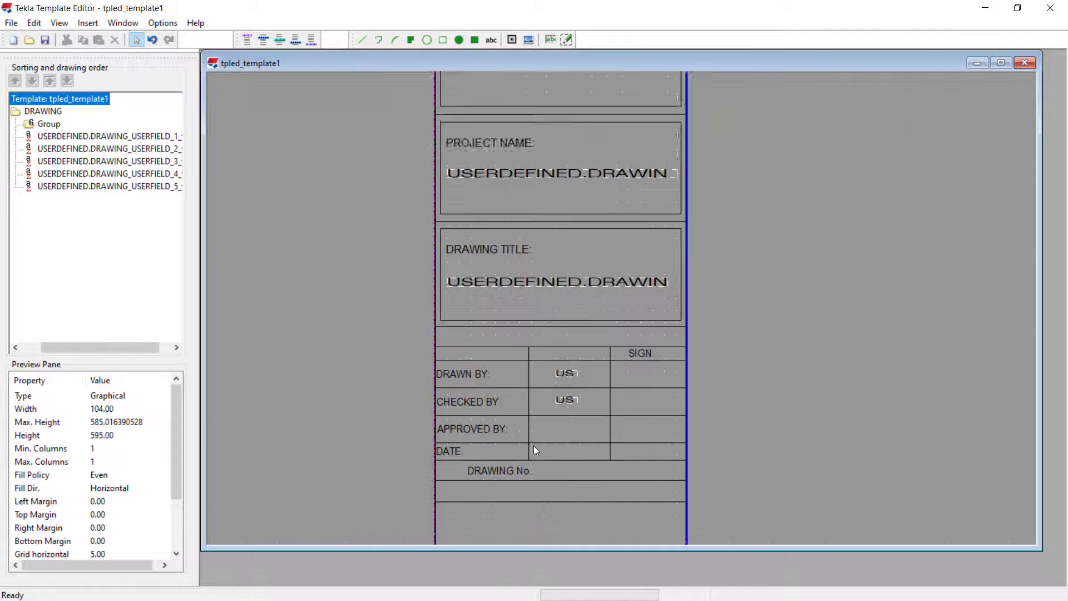
Step: Insert a value field beside APPROVED BY at about X 41.9, Y 83.5, linked to the user-defined attribute DRAWING_USERFIELD_6
{"action": "scroll", "coordinate": [563, 193], "scroll_direction": "down", "scroll_amount": 1}
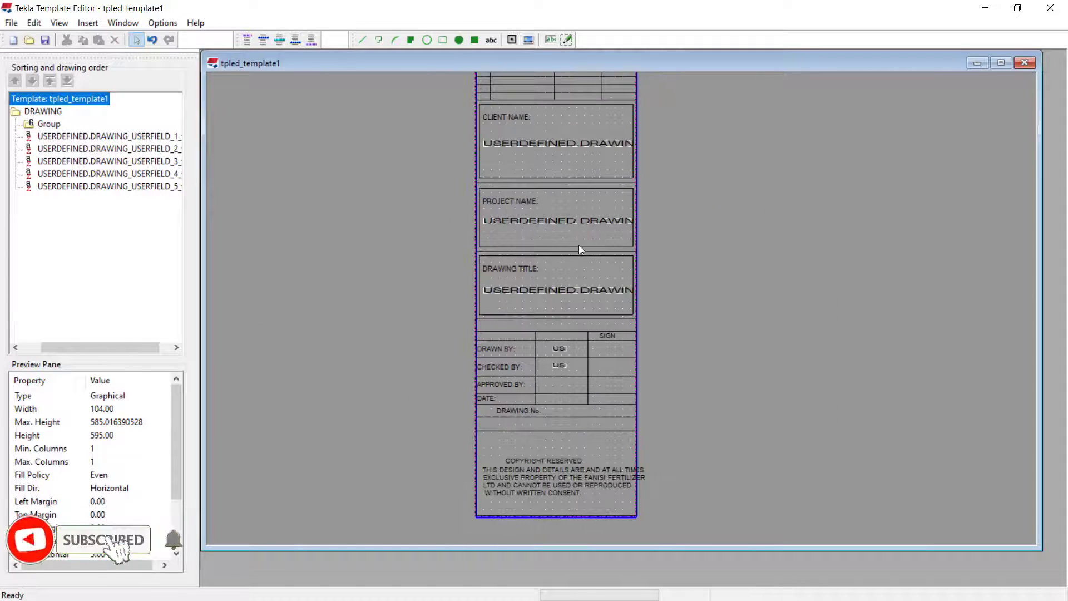
{"action": "scroll", "coordinate": [562, 372], "scroll_direction": "up", "scroll_amount": 2}
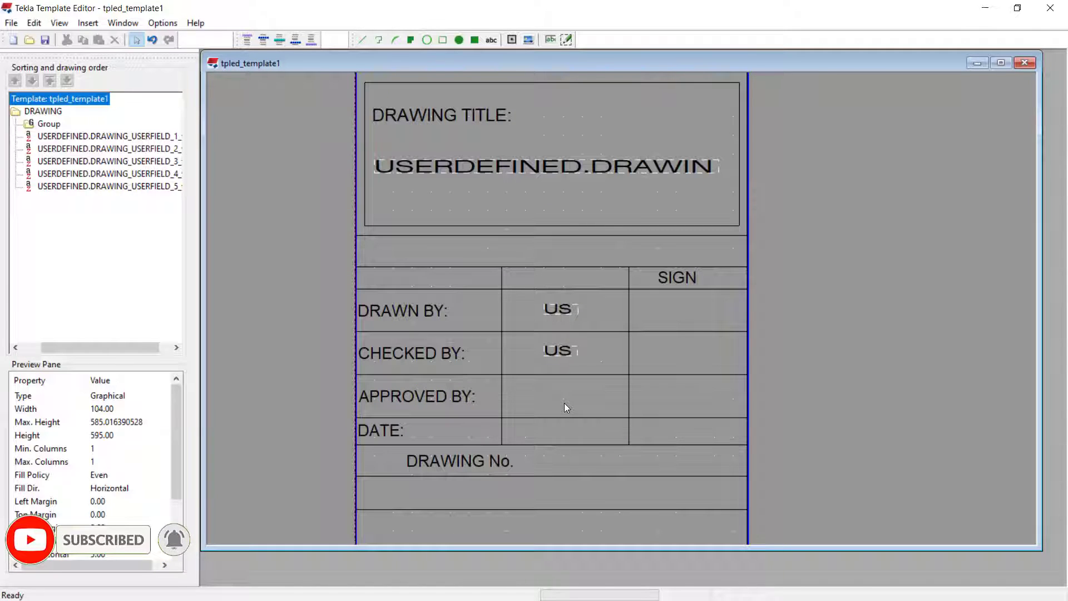
{"action": "left_click", "coordinate": [550, 39]}
{"action": "scroll", "coordinate": [565, 390], "scroll_direction": "up", "scroll_amount": 1}
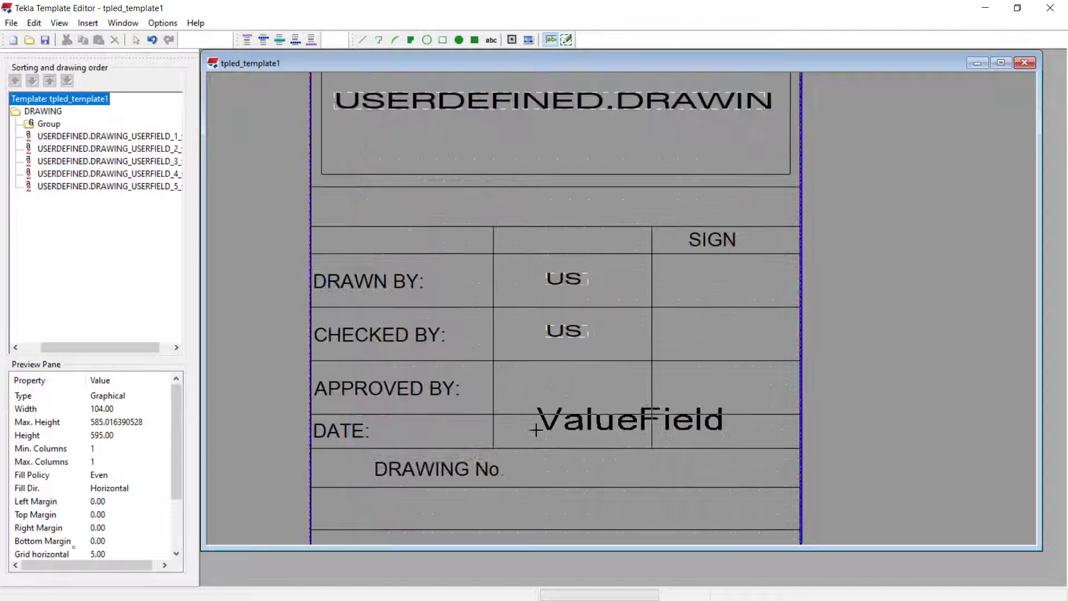
{"action": "scroll", "coordinate": [527, 418], "scroll_direction": "up", "scroll_amount": 1}
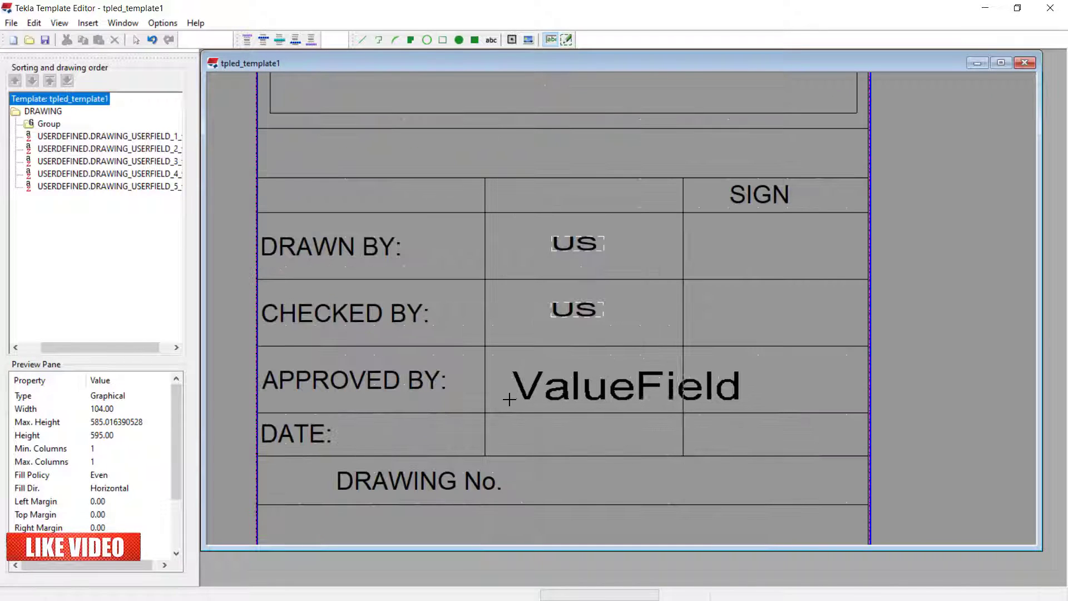
{"action": "left_click", "coordinate": [505, 392]}
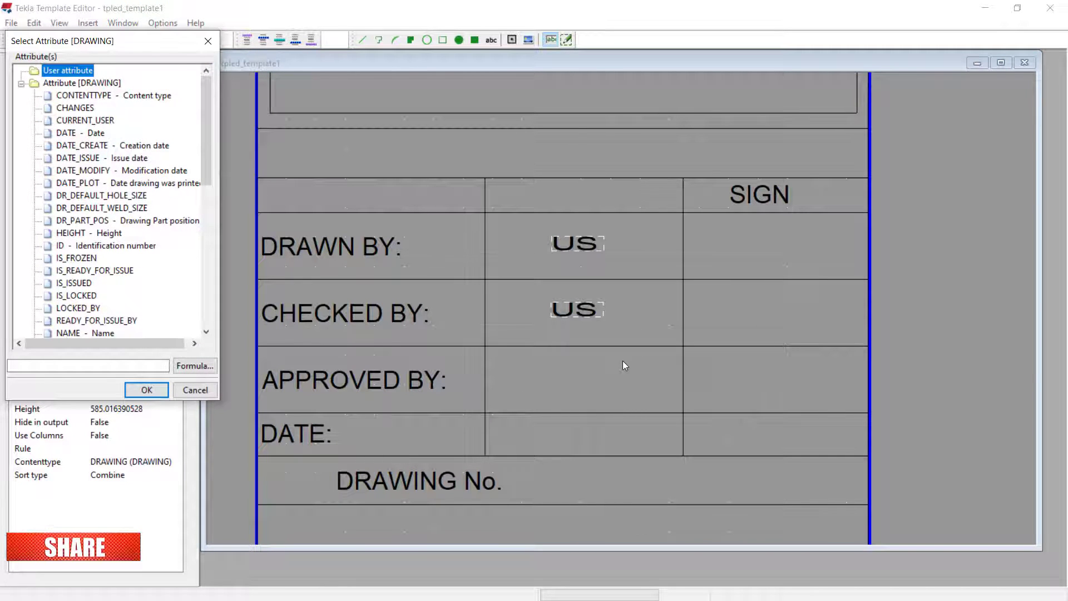
{"action": "scroll", "coordinate": [140, 199], "scroll_direction": "down", "scroll_amount": 9}
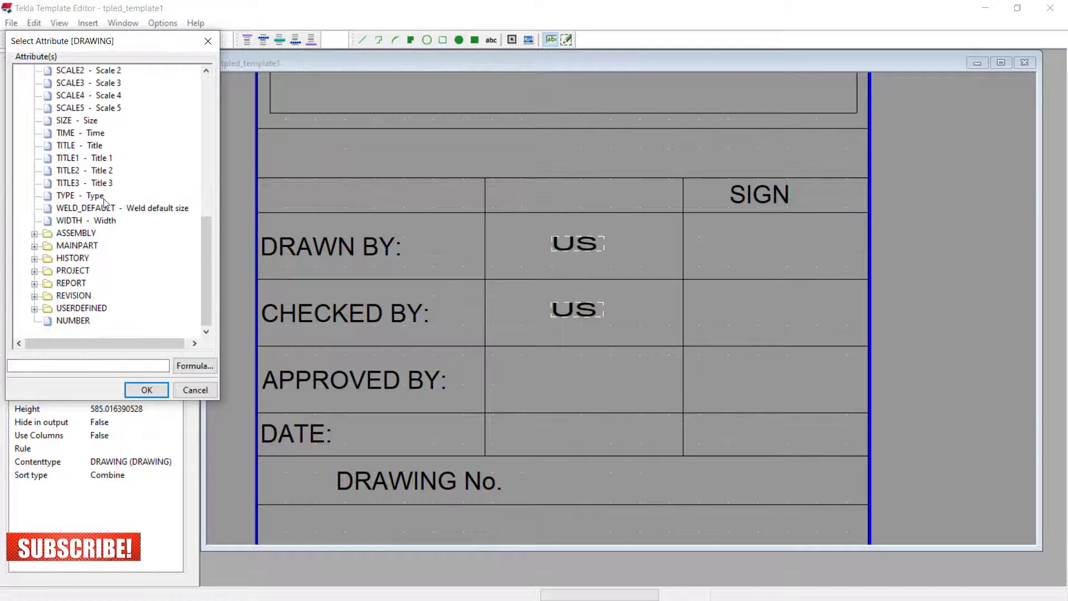
{"action": "left_click", "coordinate": [34, 308]}
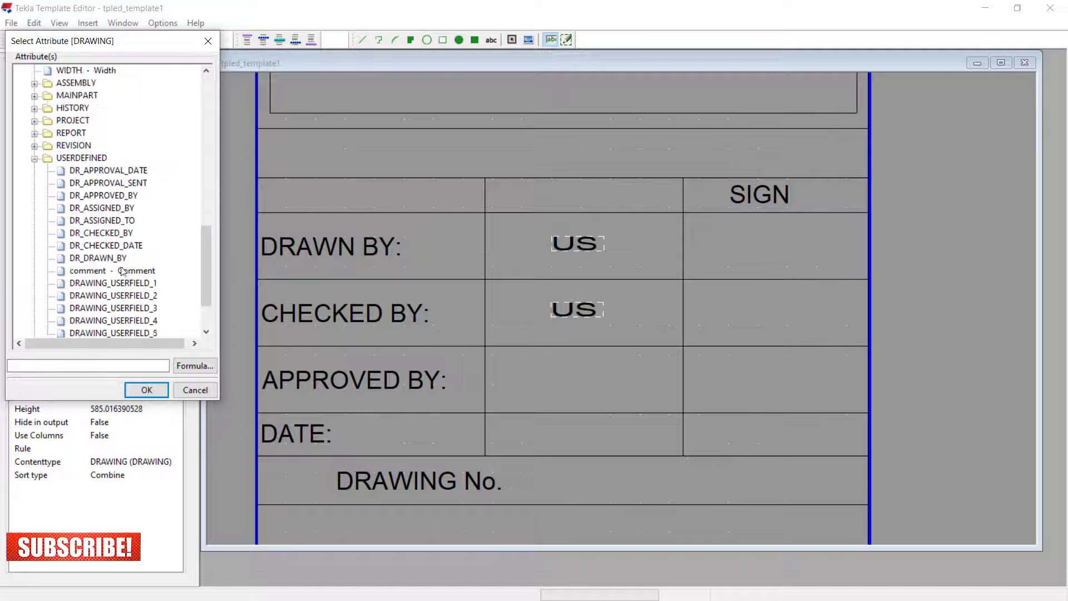
{"action": "left_click", "coordinate": [144, 284]}
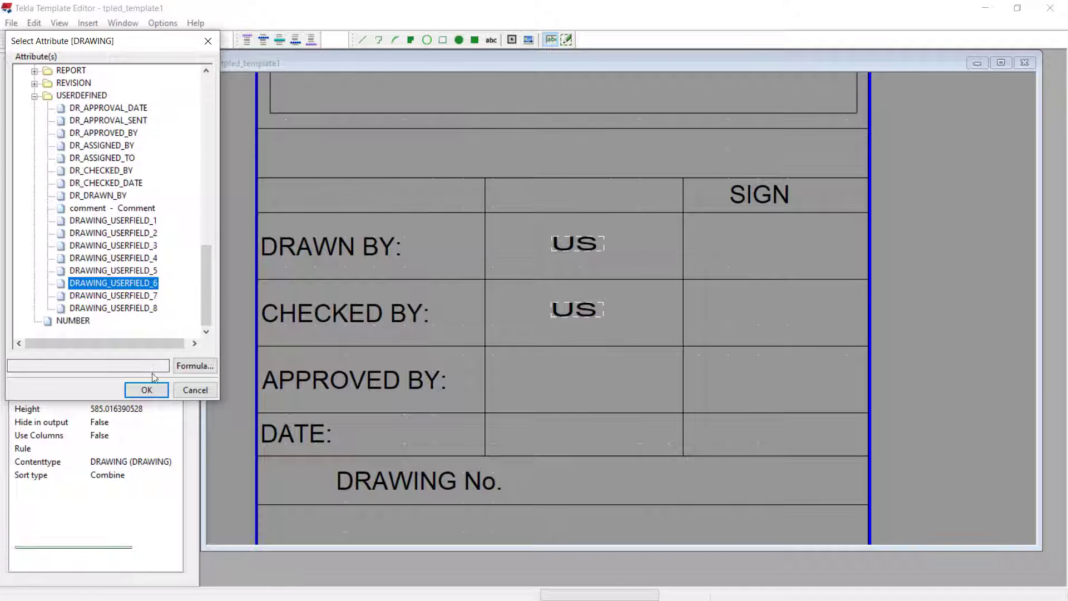
{"action": "left_click", "coordinate": [146, 389]}
Step: Set the APPROVED BY value field's font to Swis721 Ex BT, regular, at 2.5 mm
{"action": "scroll", "coordinate": [560, 388], "scroll_direction": "up", "scroll_amount": 1}
{"action": "double_click", "coordinate": [561, 387]}
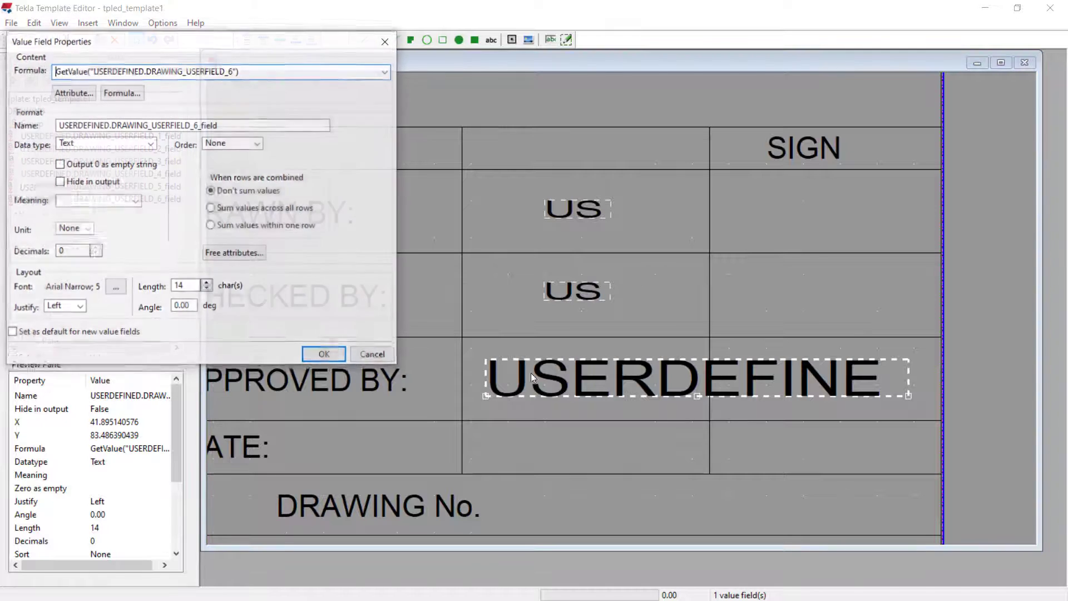
{"action": "left_click", "coordinate": [116, 288]}
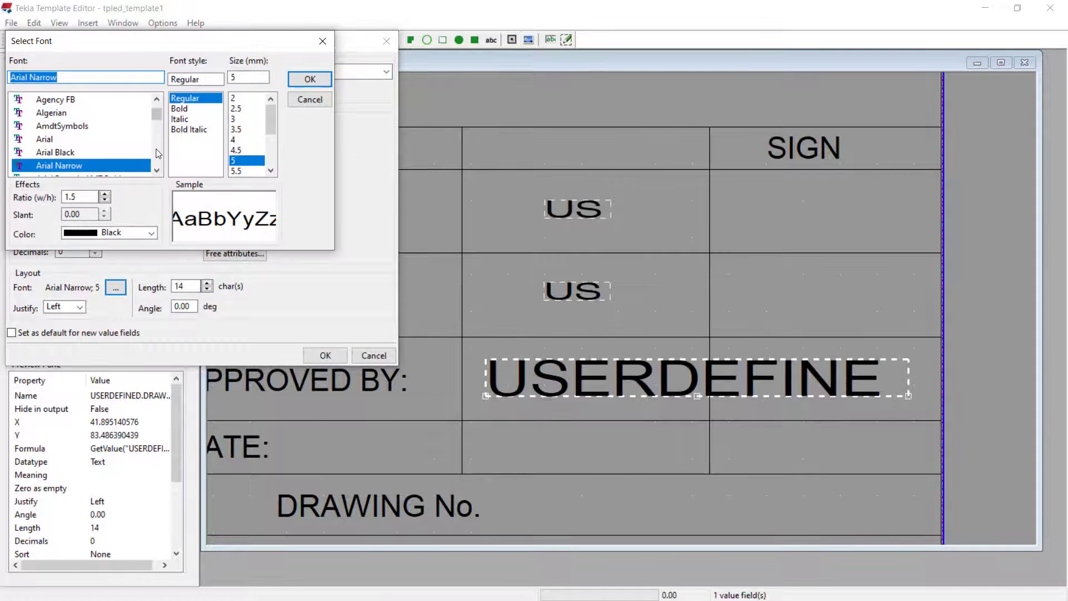
{"action": "type", "text": "sw"}
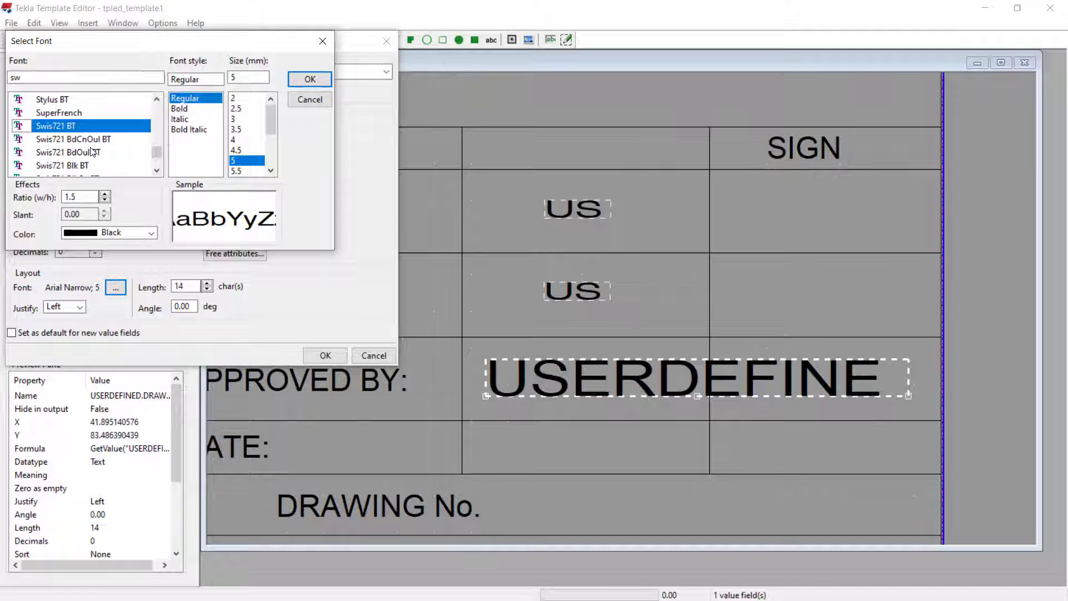
{"action": "scroll", "coordinate": [92, 151], "scroll_direction": "down", "scroll_amount": 1}
{"action": "scroll", "coordinate": [99, 152], "scroll_direction": "down", "scroll_amount": 1}
{"action": "left_click", "coordinate": [76, 152]}
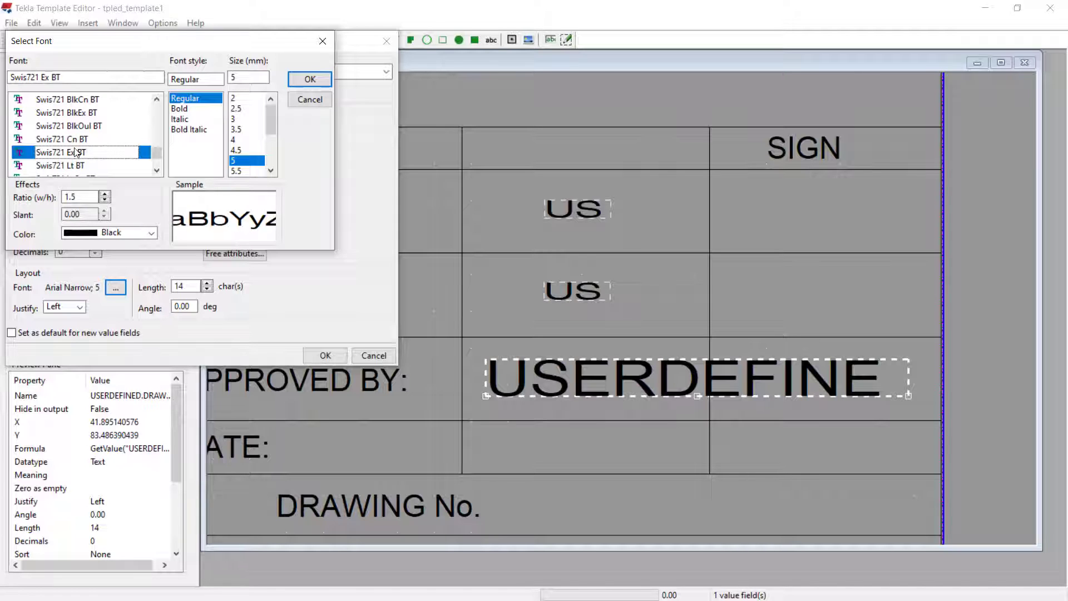
{"action": "left_click", "coordinate": [236, 109]}
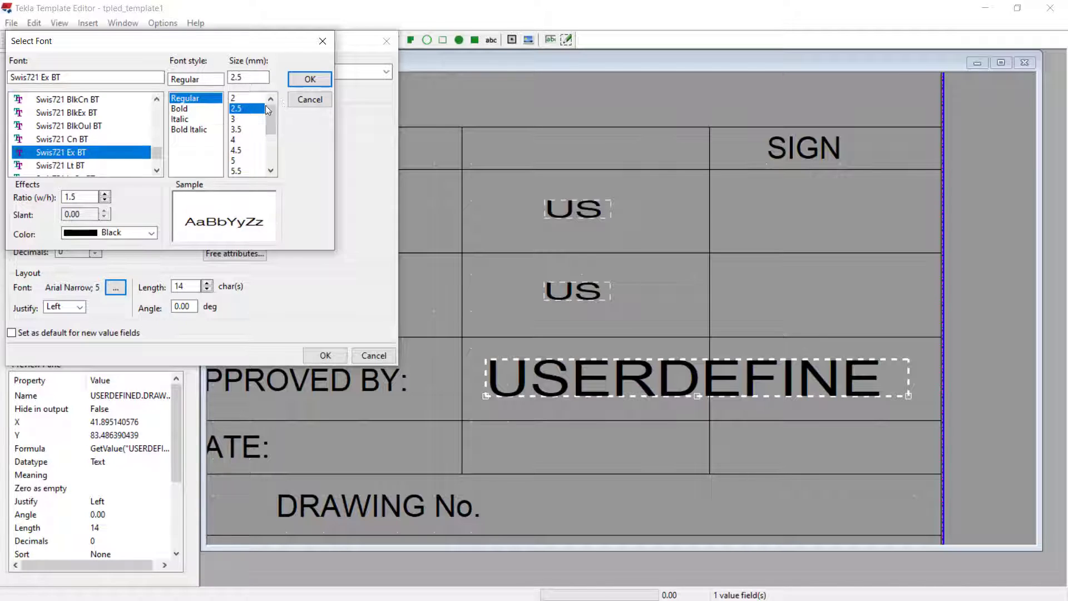
{"action": "left_click", "coordinate": [310, 79]}
Step: Set the APPROVED BY value field's length to 3 characters and apply its properties
{"action": "left_click", "coordinate": [218, 289]}
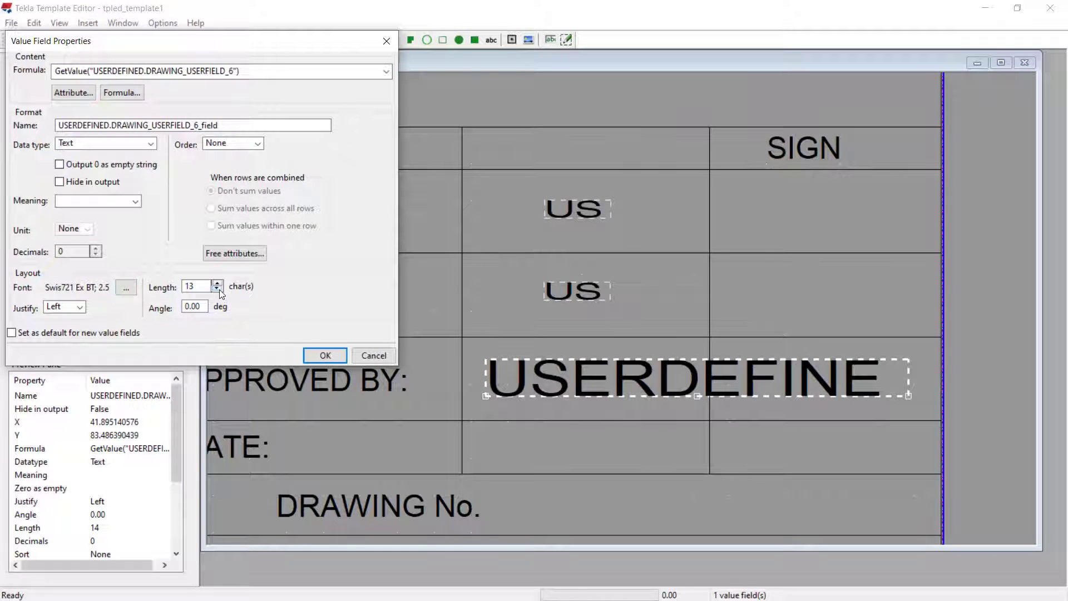
{"action": "left_click", "coordinate": [217, 289]}
{"action": "left_click", "coordinate": [217, 289]}
{"action": "left_click", "coordinate": [217, 289]}
{"action": "left_click", "coordinate": [217, 288]}
{"action": "left_click", "coordinate": [217, 284]}
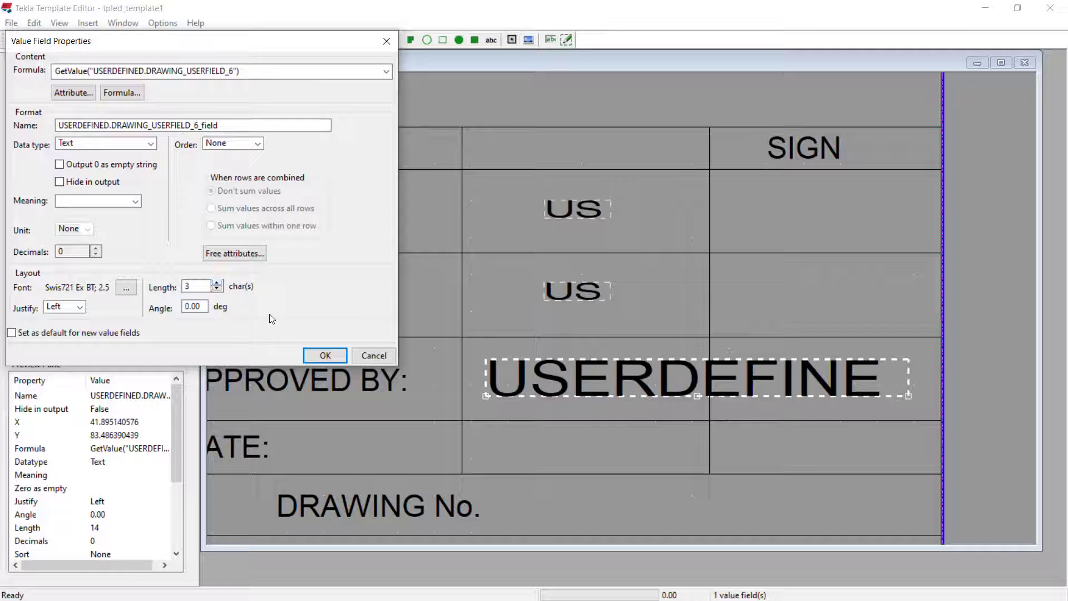
{"action": "left_click", "coordinate": [325, 355]}
Step: Move the APPROVED BY value field to the middle of its cell, at about X 50, Y 84.7
{"action": "left_click_drag", "start_coordinate": [535, 390], "coordinate": [594, 371]}
{"action": "left_click", "coordinate": [631, 371]}
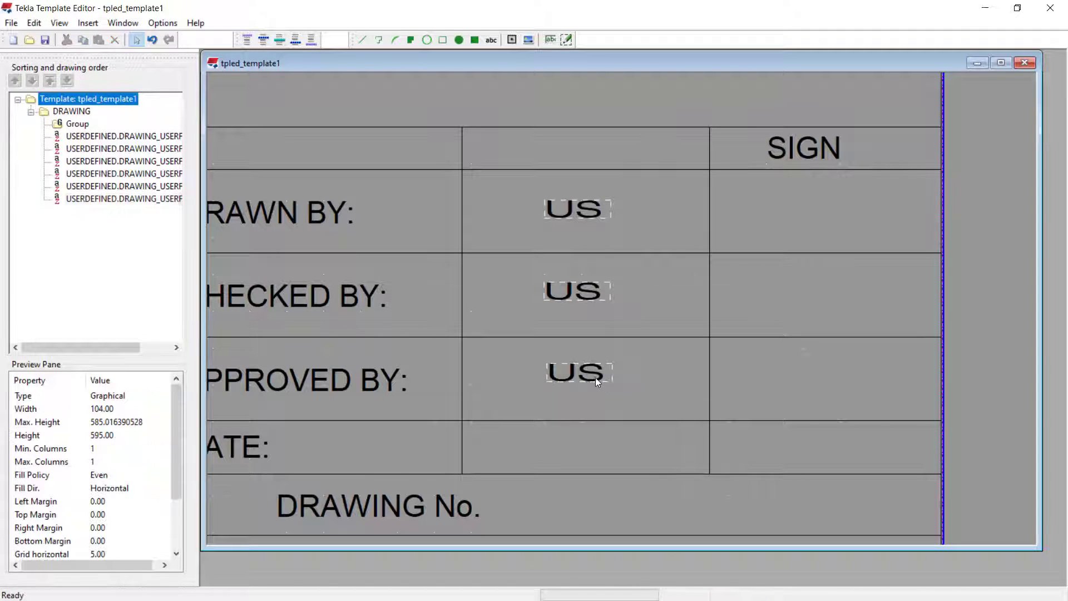
{"action": "left_click", "coordinate": [583, 380]}
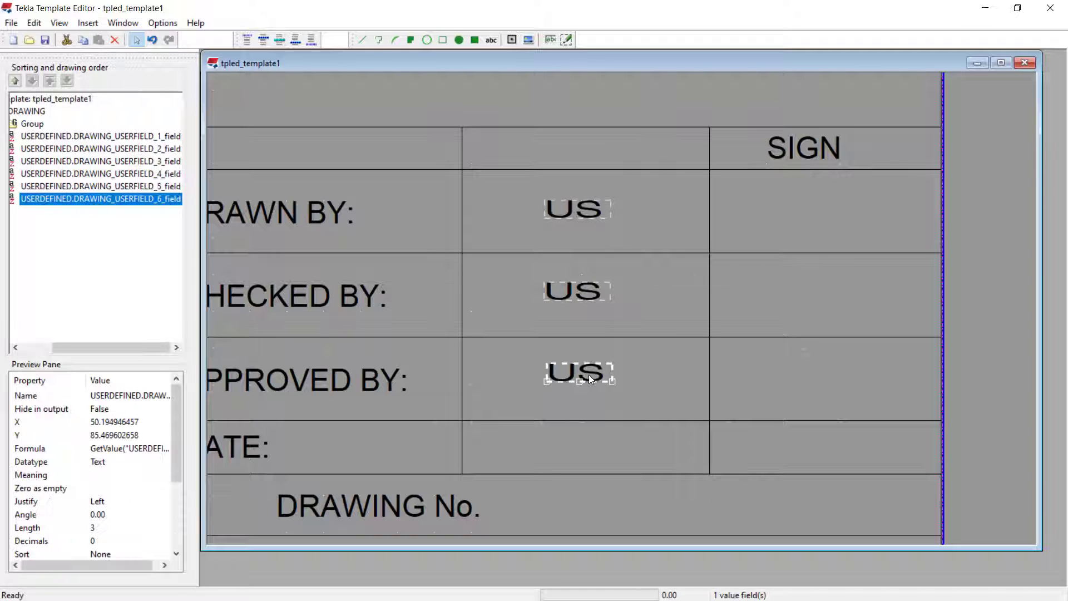
{"action": "left_click_drag", "start_coordinate": [587, 376], "coordinate": [586, 382]}
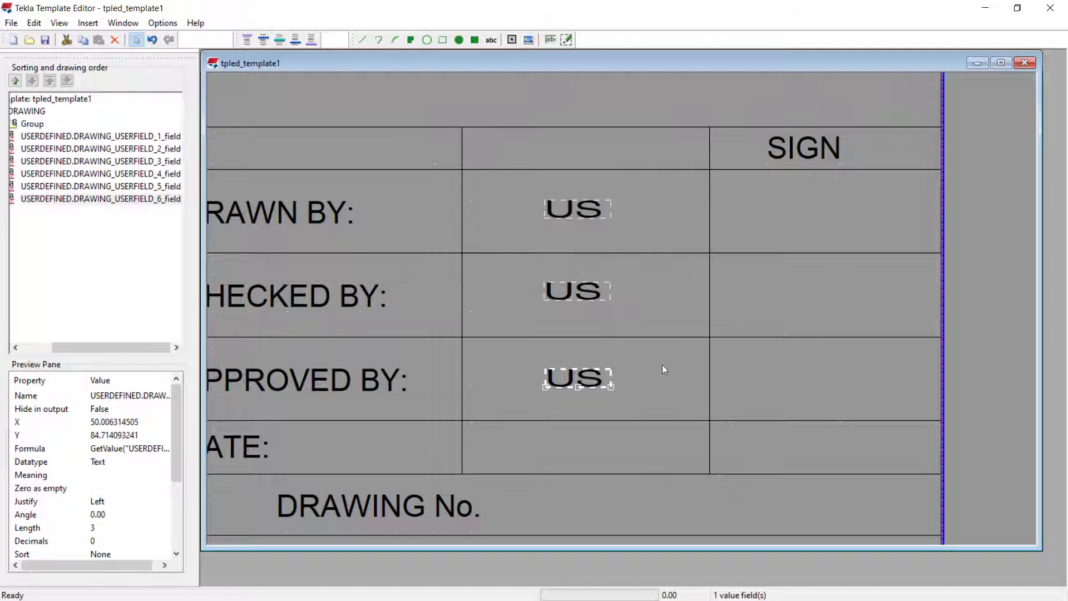
{"action": "left_click", "coordinate": [662, 365]}
{"action": "left_click", "coordinate": [593, 379]}
{"action": "double_click", "coordinate": [594, 379]}
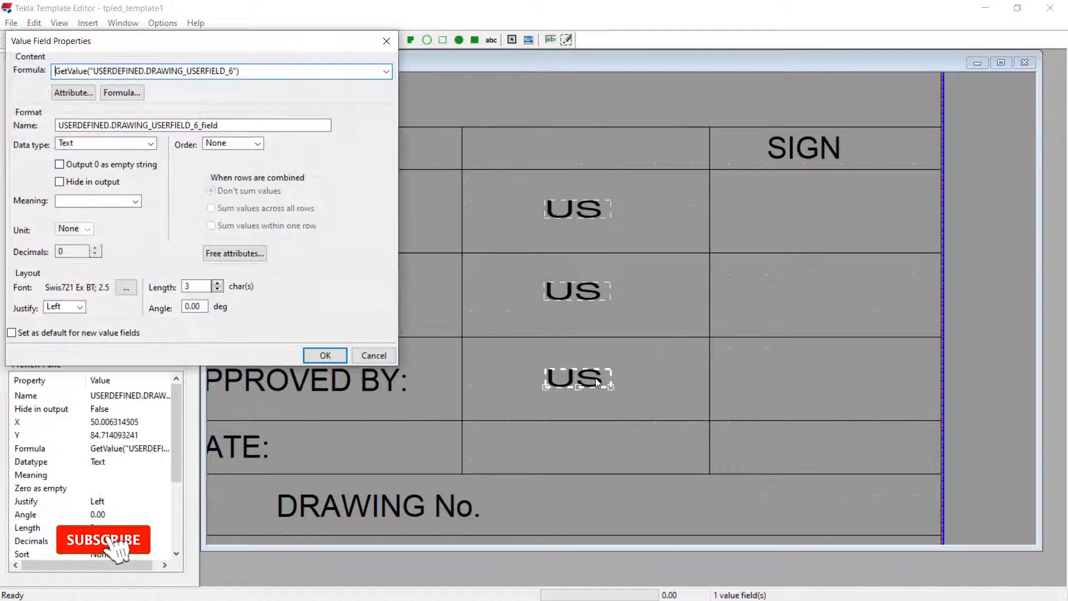
{"action": "key", "text": "Escape"}
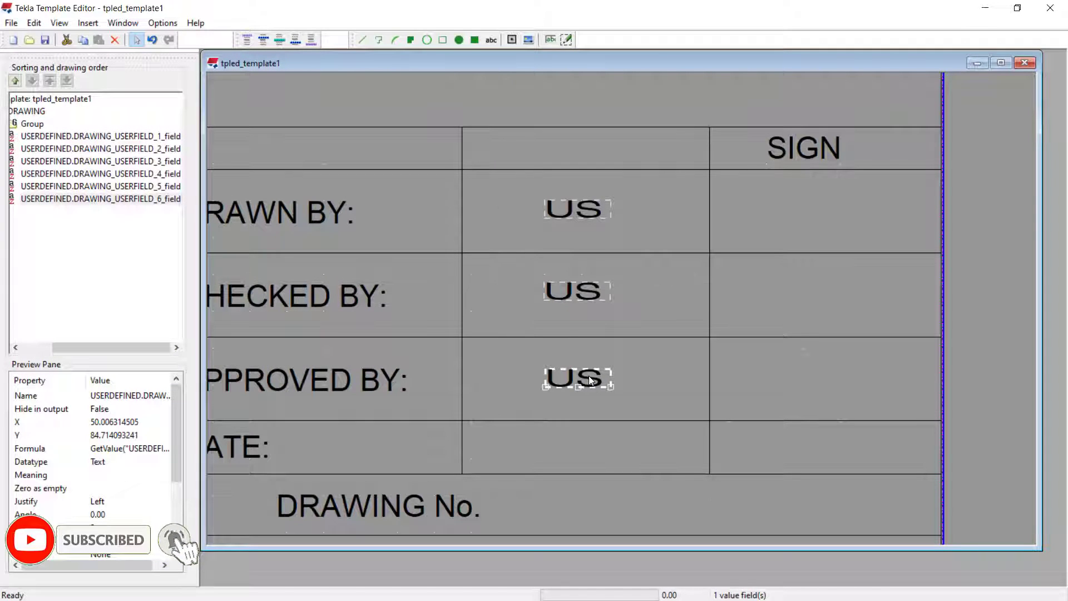
Step: Fine-tune the APPROVED BY value field's position to about X 49.9, Y 84.8, in line with the two fields above
{"action": "left_click_drag", "start_coordinate": [589, 375], "coordinate": [595, 376]}
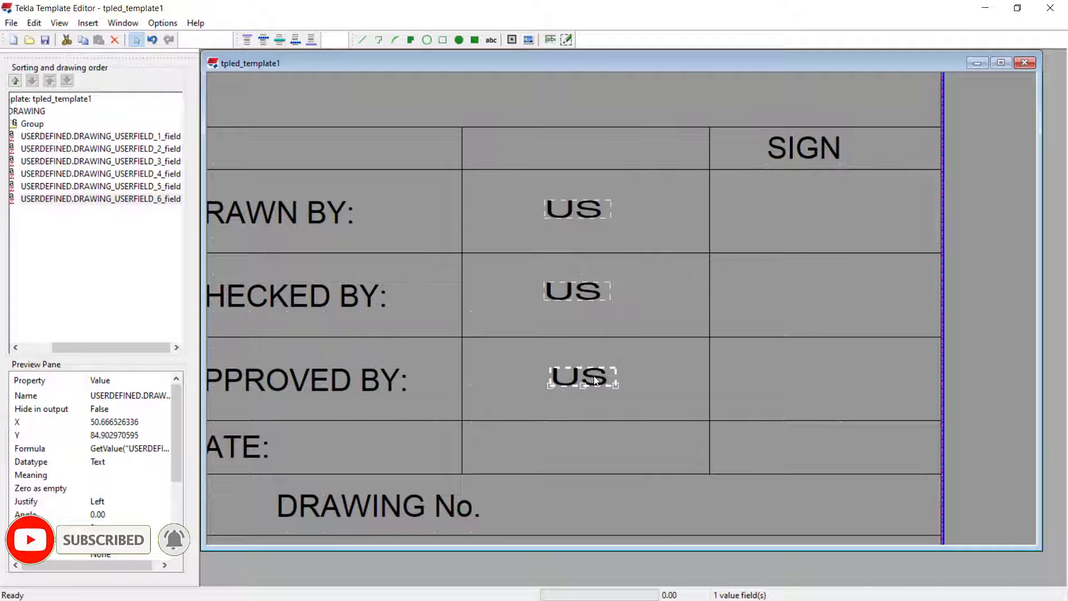
{"action": "left_click", "coordinate": [653, 363]}
{"action": "scroll", "coordinate": [571, 340], "scroll_direction": "down", "scroll_amount": 3}
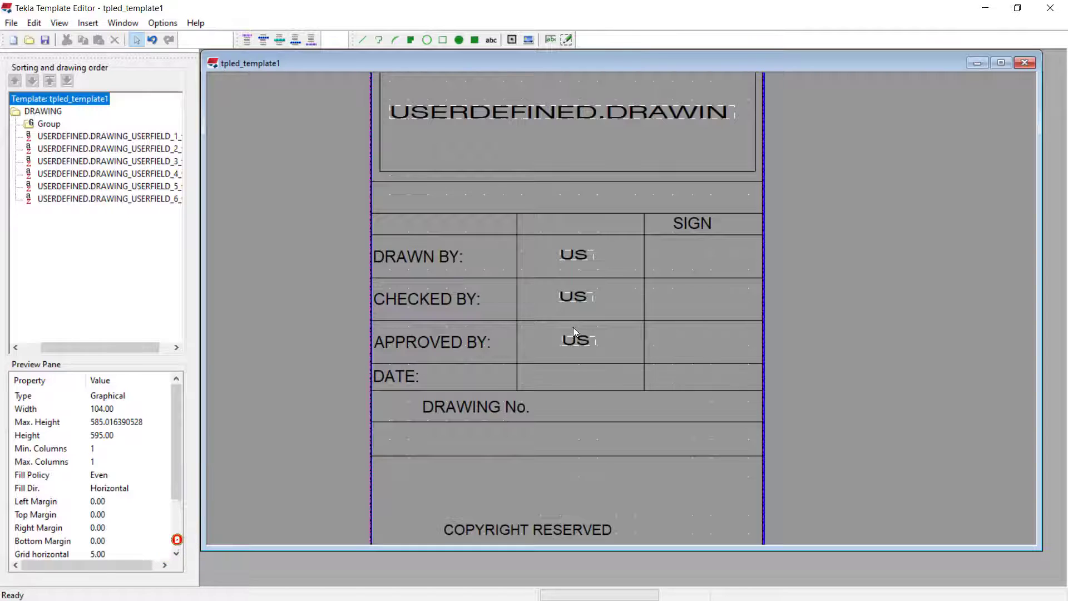
{"action": "scroll", "coordinate": [573, 327], "scroll_direction": "up", "scroll_amount": 3}
{"action": "left_click", "coordinate": [590, 356]}
{"action": "left_click_drag", "start_coordinate": [589, 356], "coordinate": [586, 356]}
Step: Insert a value field in the row below DRAWING No. at about X 9.4, Y 57.7, linked to the user-defined attribute DRAWING_USERFIELD_7
{"action": "scroll", "coordinate": [640, 345], "scroll_direction": "down", "scroll_amount": 3}
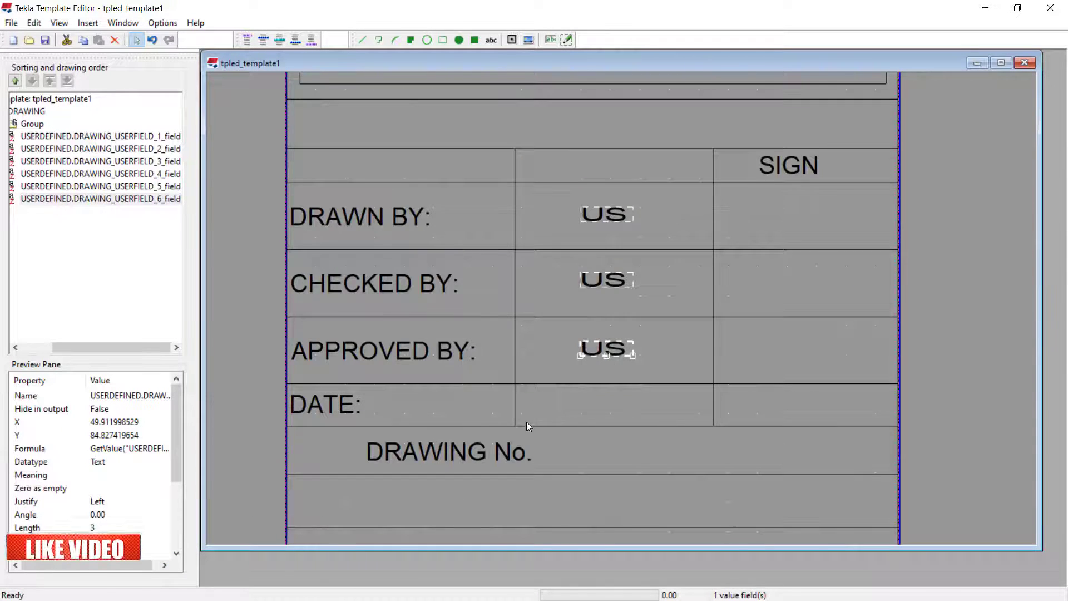
{"action": "scroll", "coordinate": [535, 423], "scroll_direction": "down", "scroll_amount": 3}
{"action": "scroll", "coordinate": [523, 439], "scroll_direction": "up", "scroll_amount": 3}
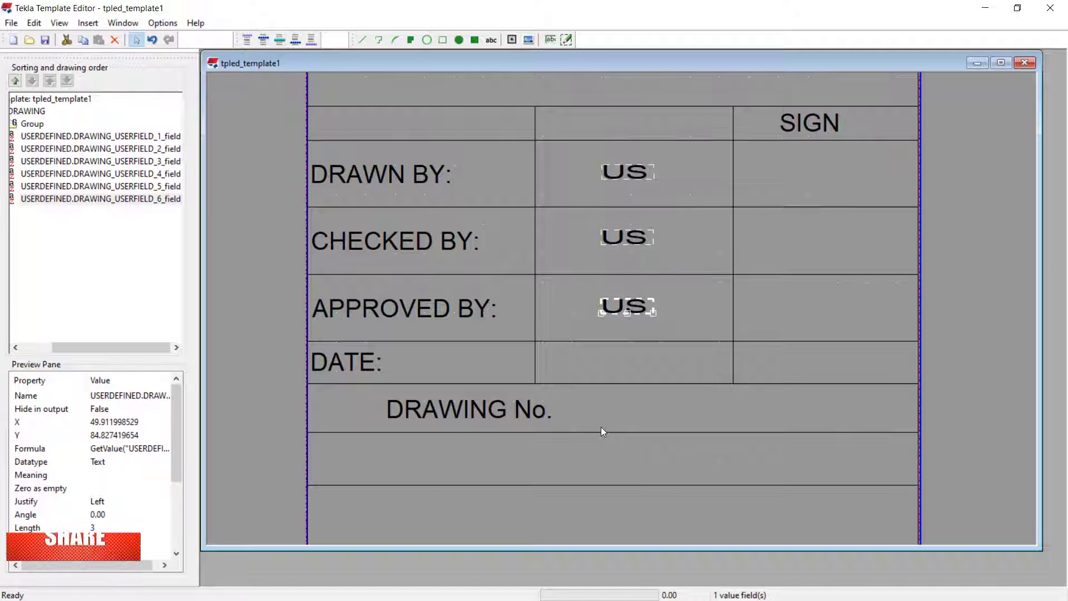
{"action": "left_click", "coordinate": [551, 41]}
{"action": "left_click", "coordinate": [363, 472]}
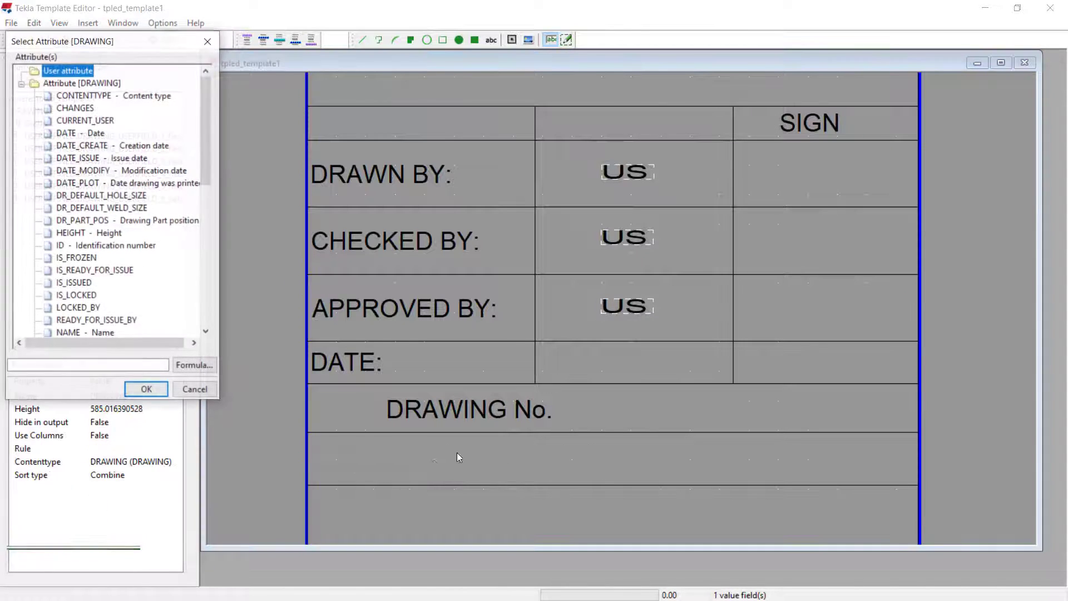
{"action": "scroll", "coordinate": [164, 237], "scroll_direction": "down", "scroll_amount": 9}
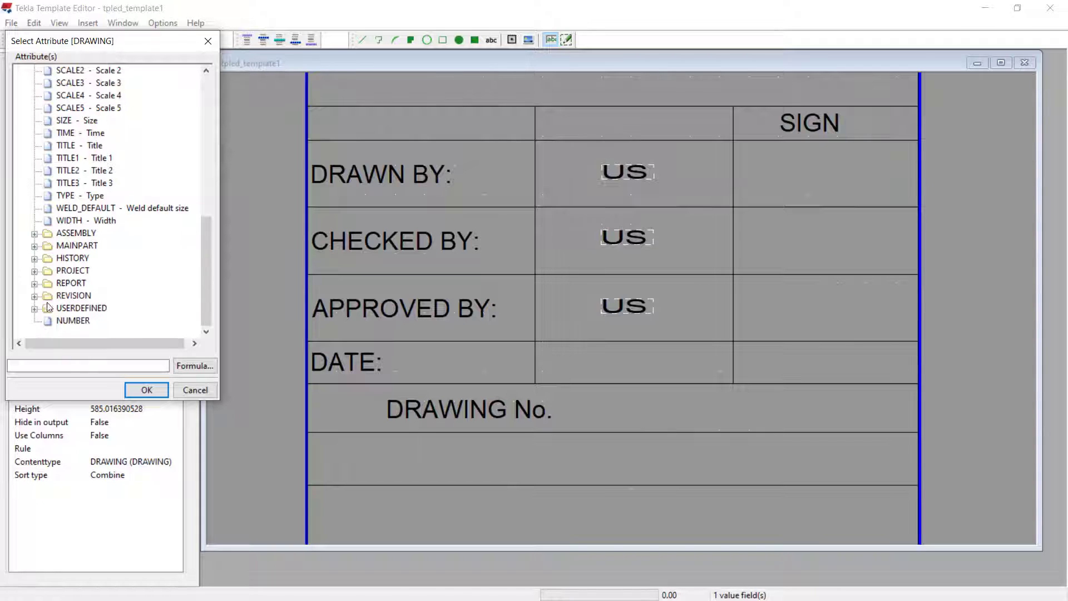
{"action": "left_click", "coordinate": [34, 308]}
{"action": "scroll", "coordinate": [150, 295], "scroll_direction": "down", "scroll_amount": 6}
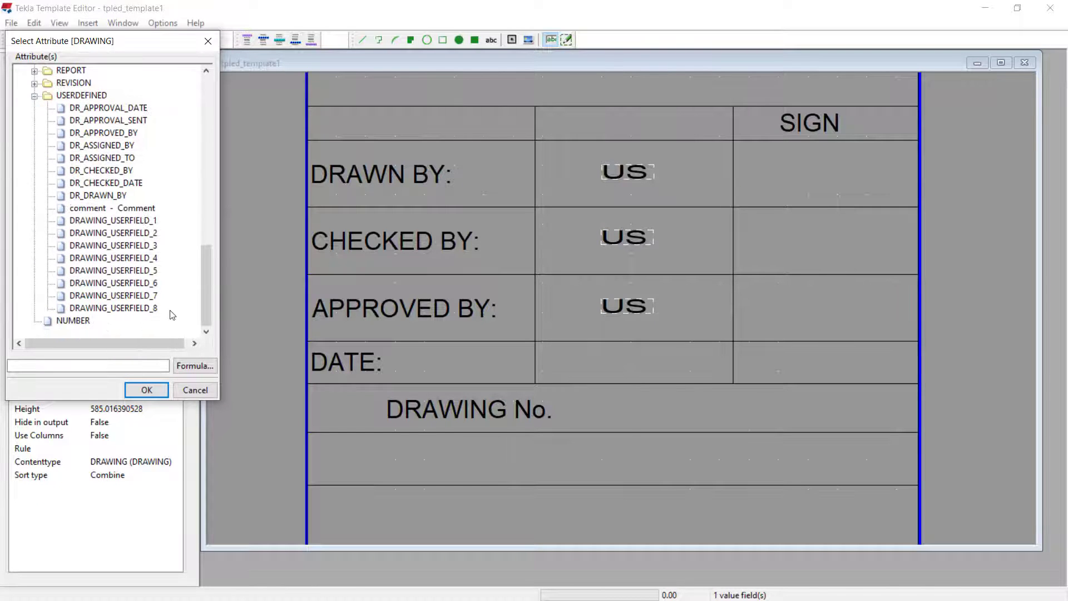
{"action": "left_click", "coordinate": [111, 295]}
{"action": "left_click", "coordinate": [147, 389]}
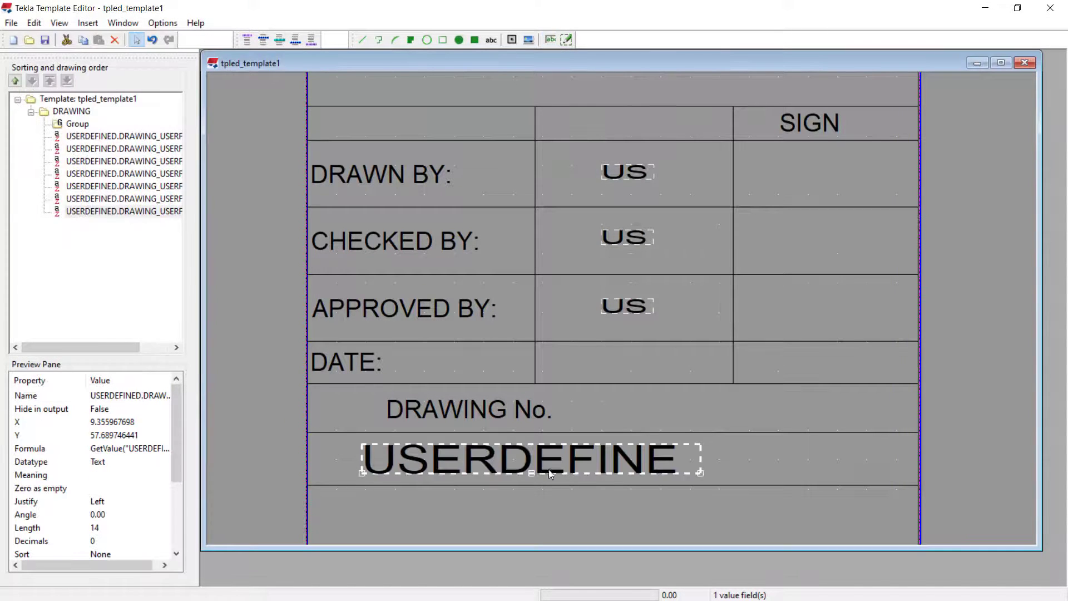
Step: Set the drawing number value field's font to Swis721 Ex BT at 3 mm and its length to 19 characters
{"action": "double_click", "coordinate": [535, 459]}
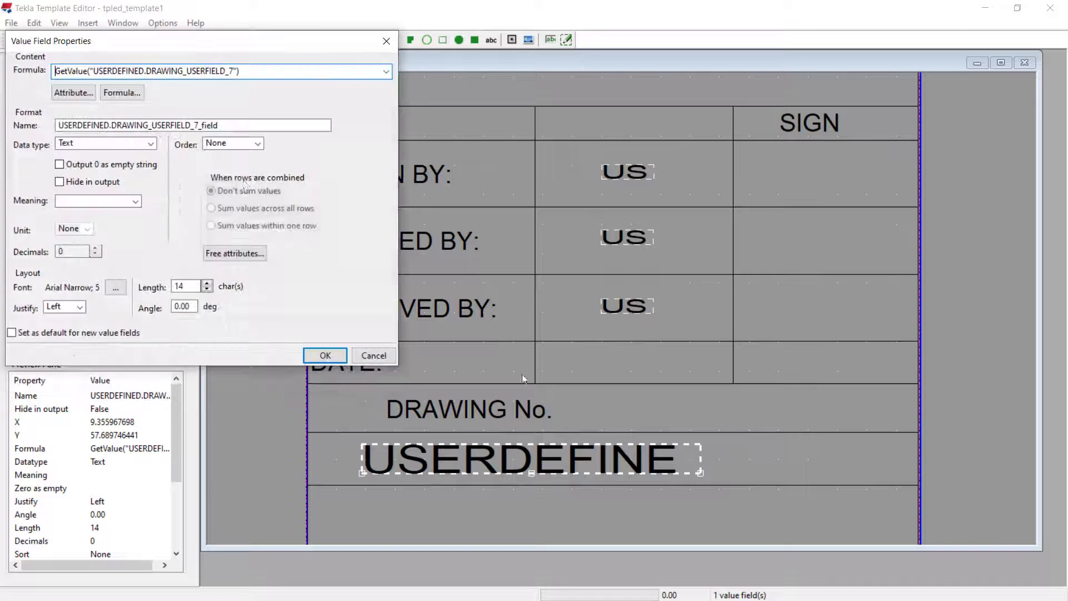
{"action": "left_click", "coordinate": [120, 288]}
{"action": "type", "text": "sw"}
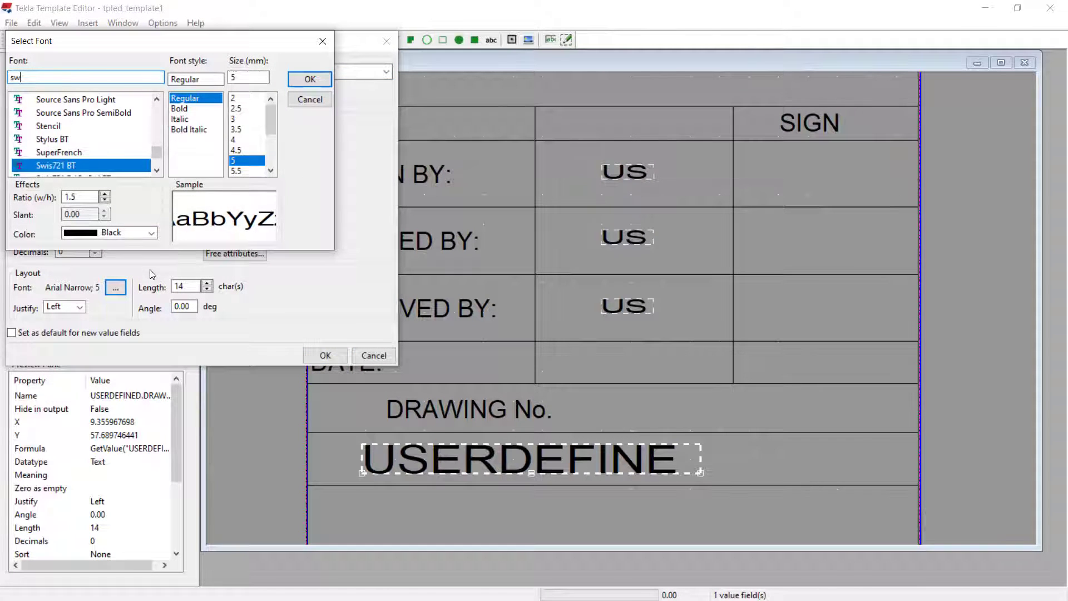
{"action": "scroll", "coordinate": [104, 114], "scroll_direction": "down", "scroll_amount": 4}
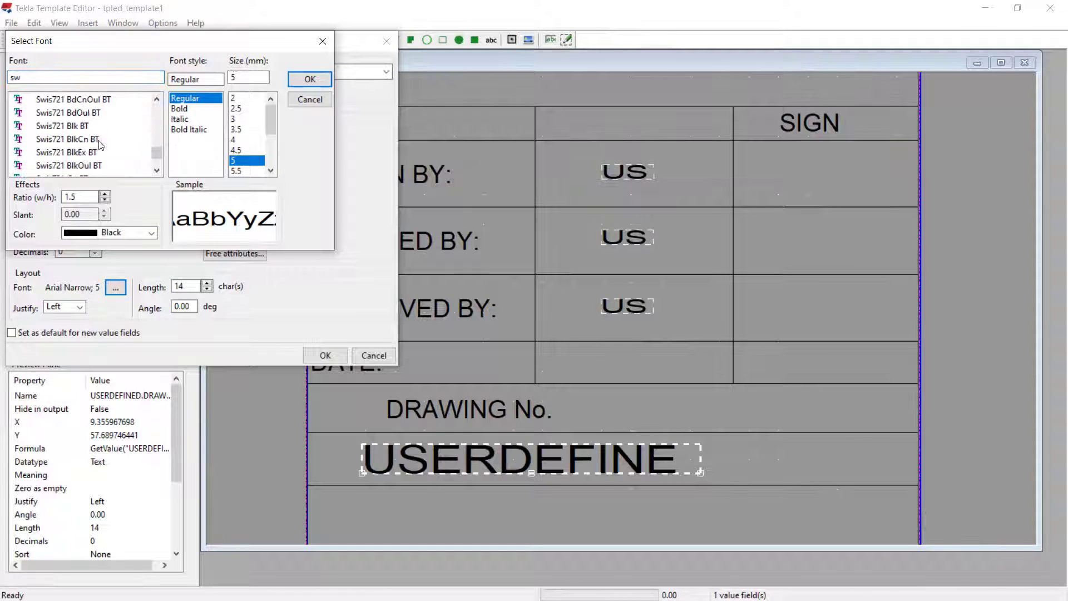
{"action": "left_click", "coordinate": [78, 113]}
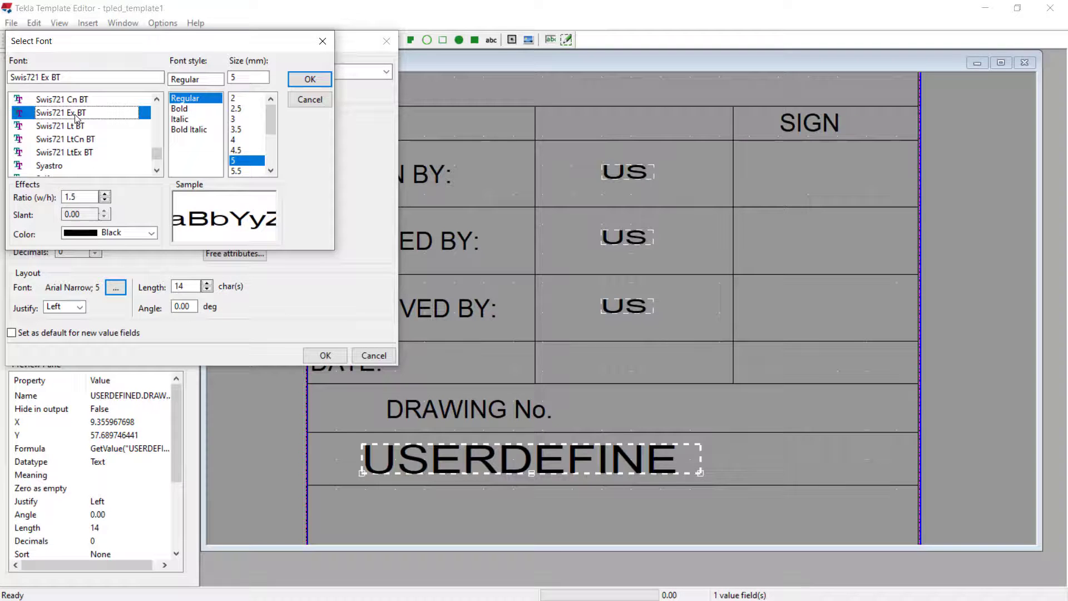
{"action": "left_click", "coordinate": [237, 118]}
{"action": "left_click", "coordinate": [309, 79]}
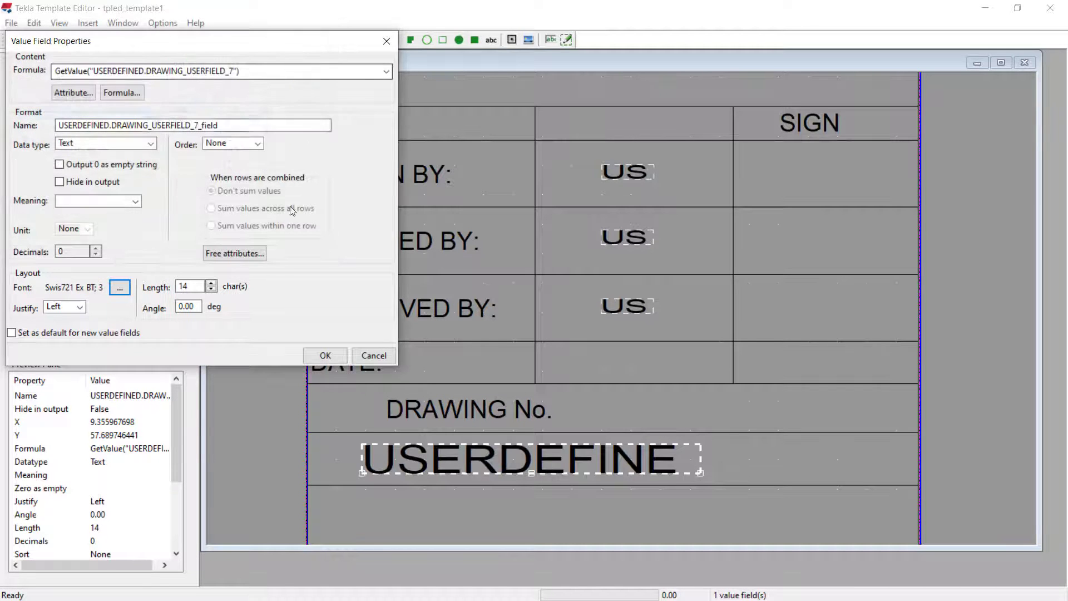
{"action": "left_click", "coordinate": [211, 284]}
{"action": "left_click", "coordinate": [212, 283]}
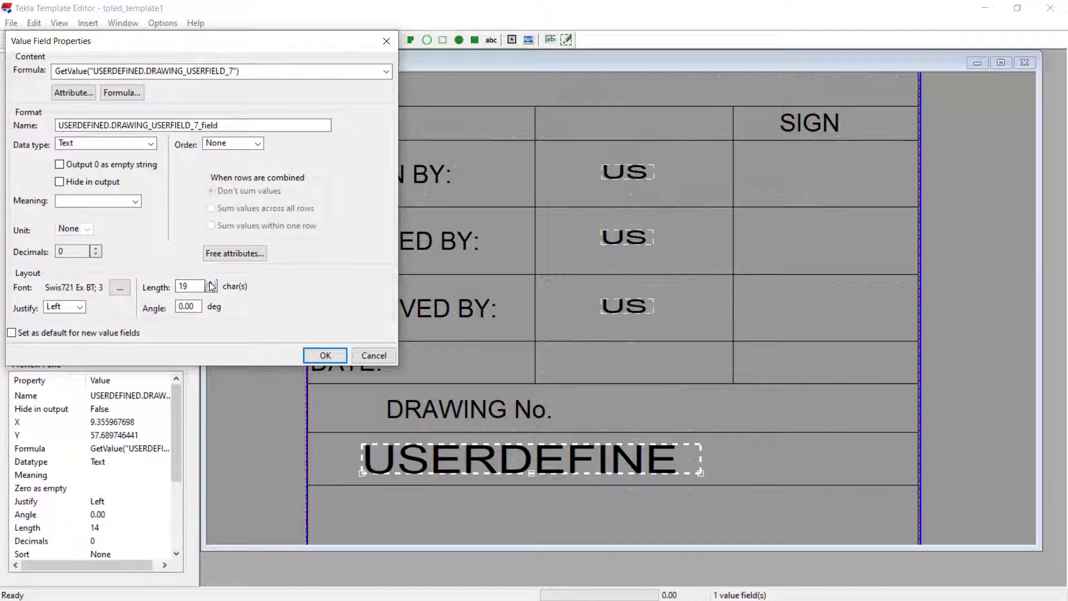
{"action": "left_click", "coordinate": [320, 355]}
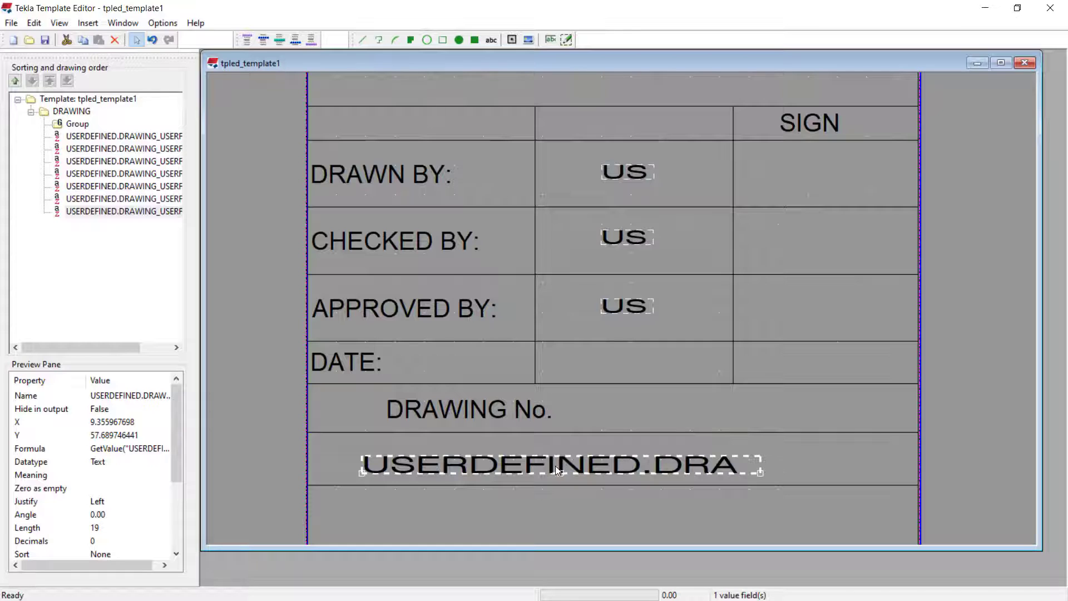
Step: Insert the picture Civilmax Logo.JPG from the bitmaps folder above the CIVILMAX LTD text, about 40.5 by 21.7 mm in size
{"action": "scroll", "coordinate": [584, 387], "scroll_direction": "down", "scroll_amount": 4}
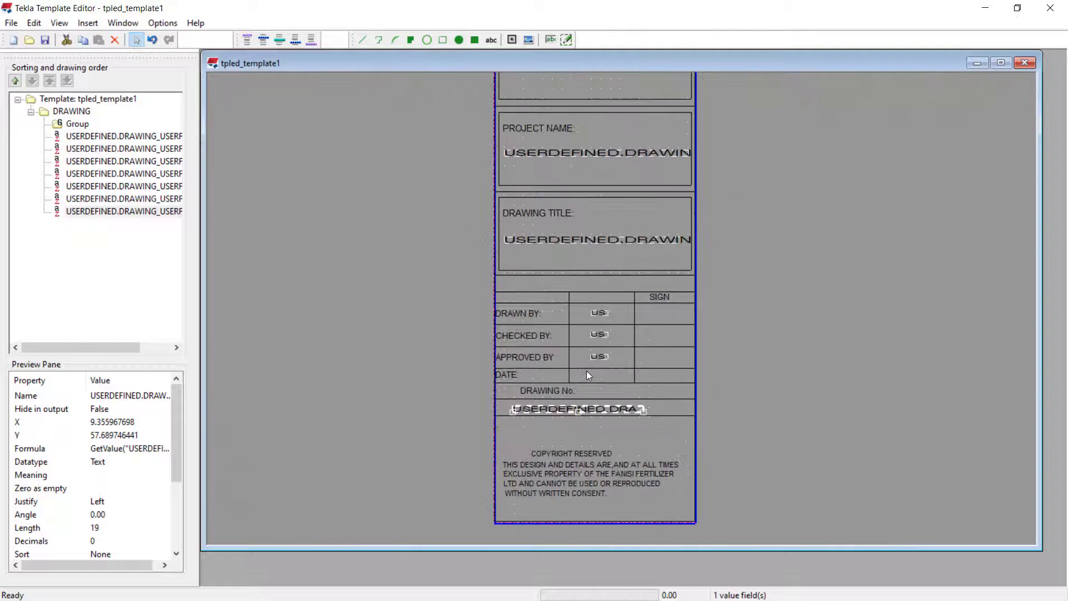
{"action": "middle_click_drag", "start_coordinate": [638, 269], "coordinate": [606, 515]}
{"action": "mouse_move", "coordinate": [583, 355]}
{"action": "middle_mouse_down"}
{"action": "mouse_move", "coordinate": [563, 403]}
{"action": "mouse_move", "coordinate": [550, 512]}
{"action": "middle_mouse_up"}
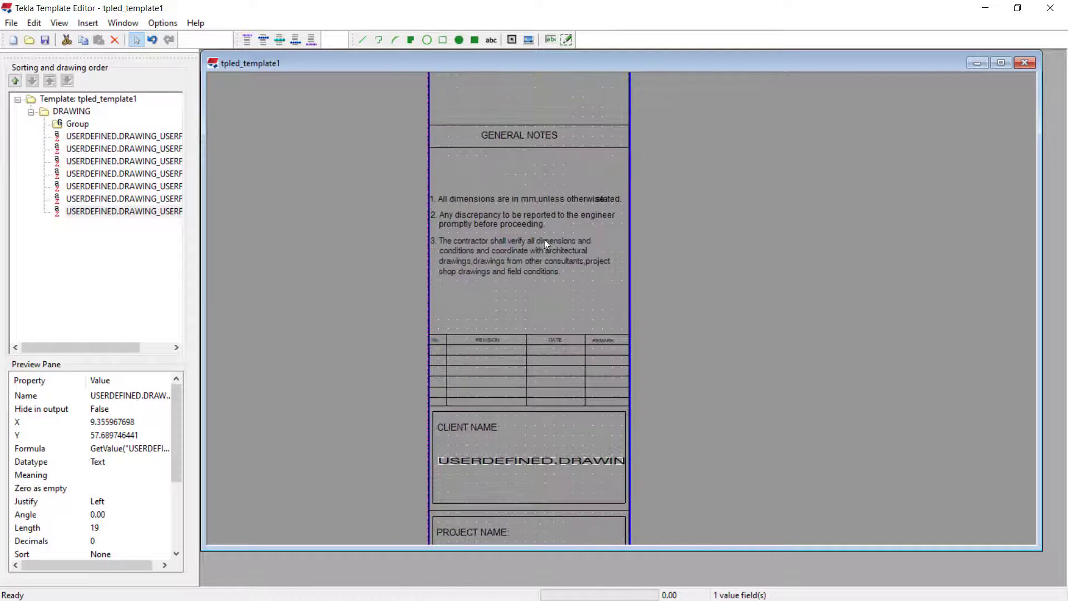
{"action": "middle_click_drag", "start_coordinate": [546, 250], "coordinate": [515, 469]}
{"action": "scroll", "coordinate": [538, 210], "scroll_direction": "up", "scroll_amount": 2}
{"action": "scroll", "coordinate": [486, 193], "scroll_direction": "up", "scroll_amount": 2}
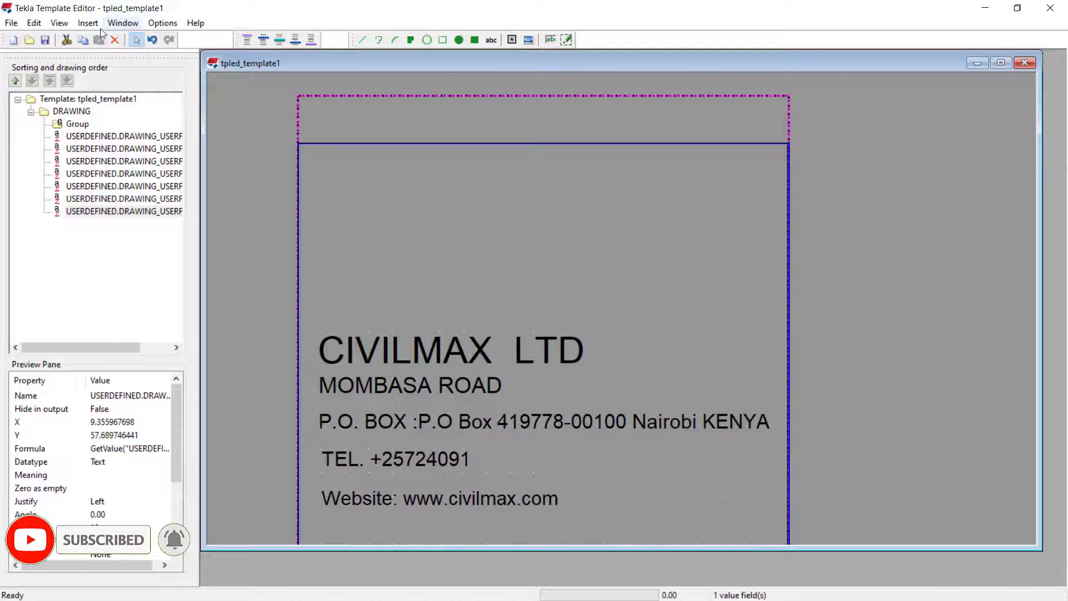
{"action": "left_click", "coordinate": [582, 226]}
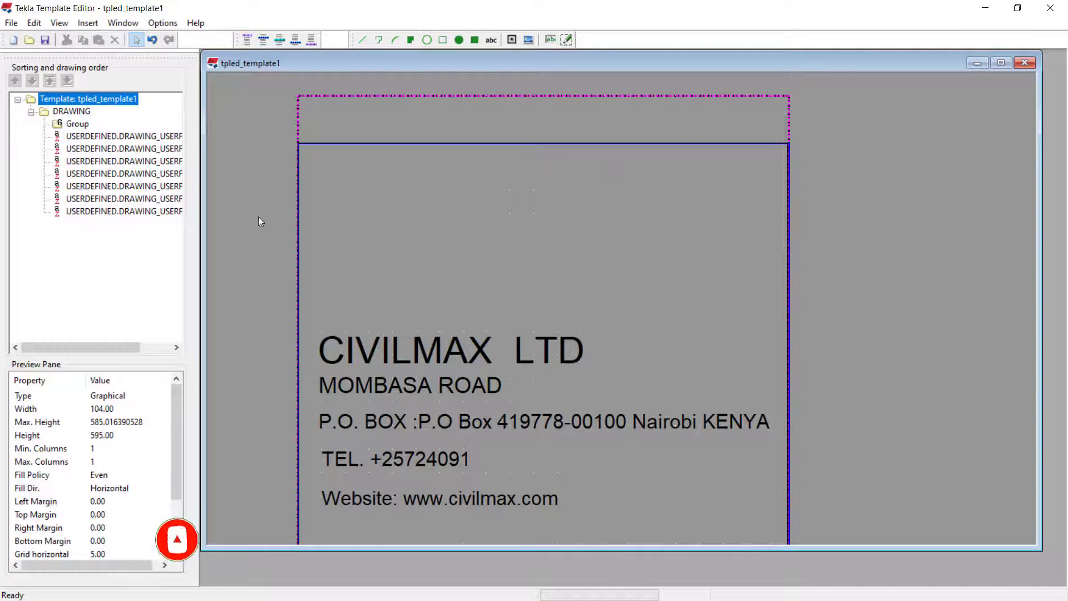
{"action": "left_click", "coordinate": [87, 23]}
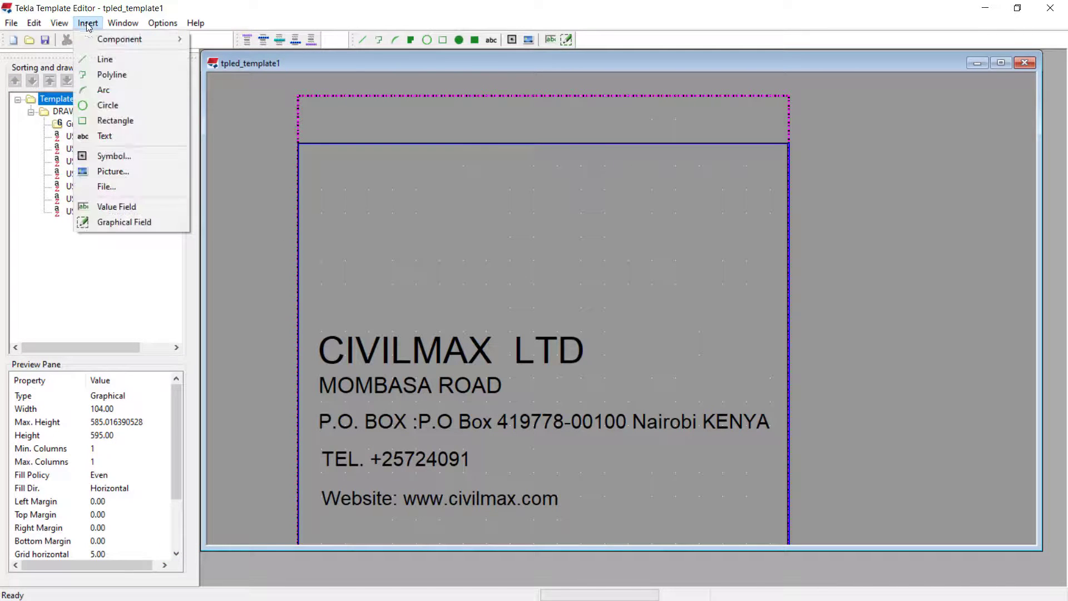
{"action": "left_click", "coordinate": [113, 172]}
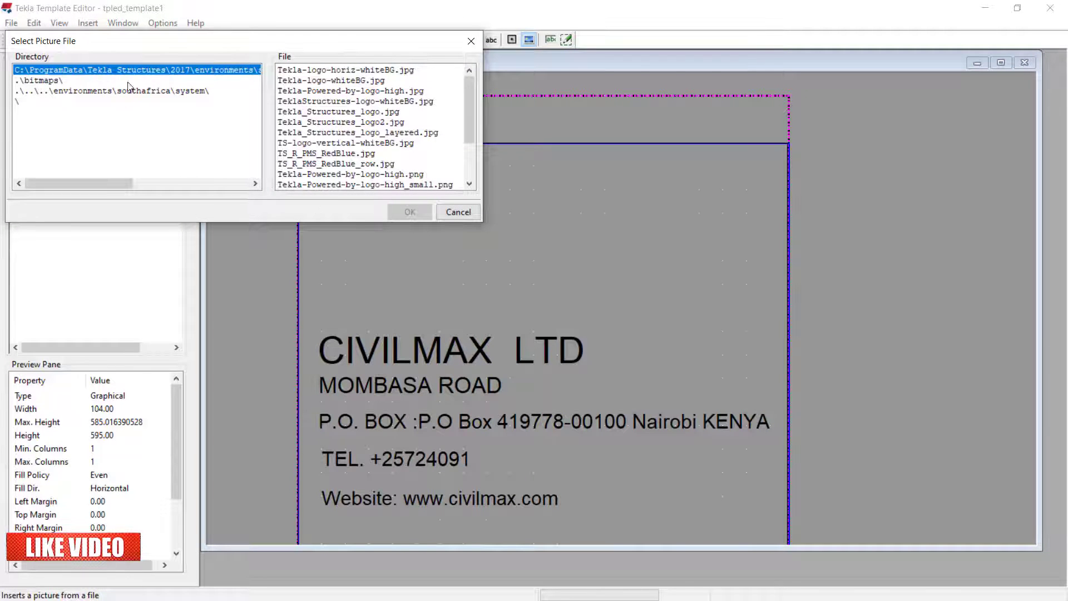
{"action": "mouse_move", "coordinate": [142, 49]}
{"action": "left_mouse_down"}
{"action": "mouse_move", "coordinate": [161, 50]}
{"action": "mouse_move", "coordinate": [139, 64]}
{"action": "left_mouse_up"}
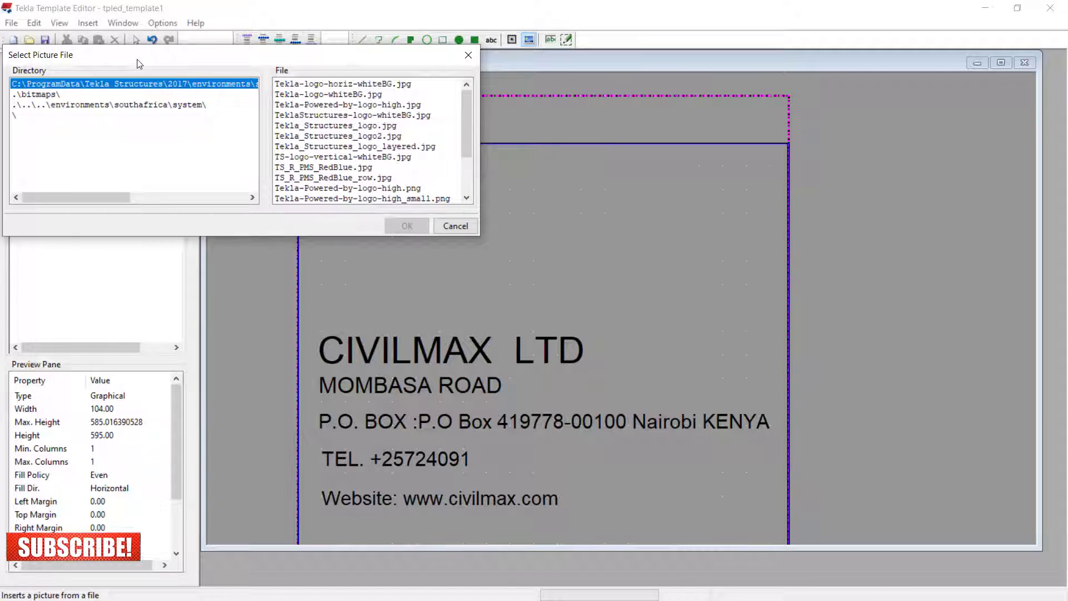
{"action": "left_click", "coordinate": [37, 96]}
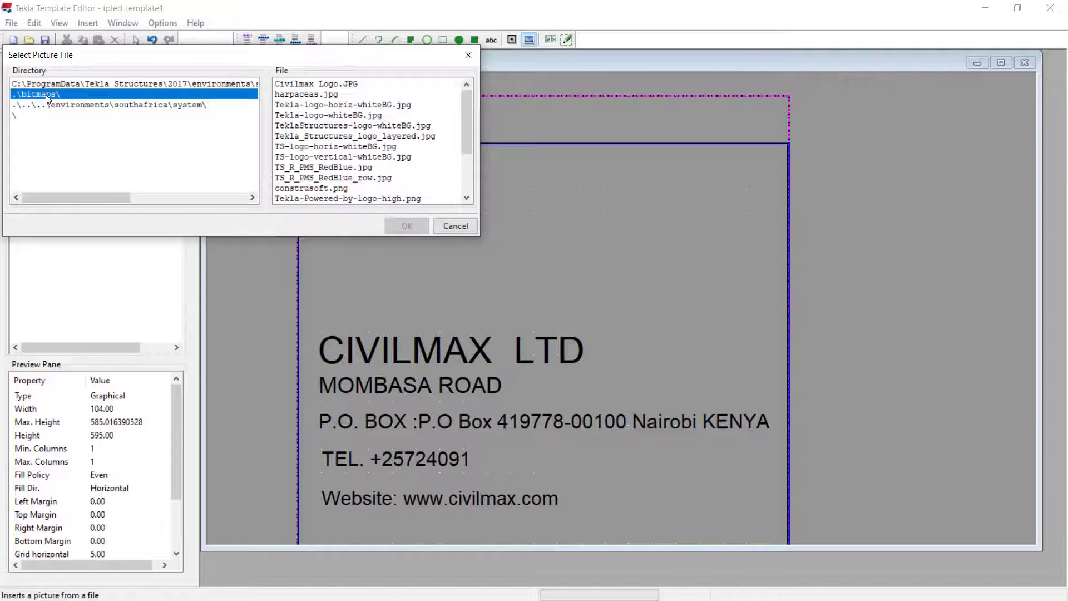
{"action": "left_click", "coordinate": [315, 84]}
{"action": "left_click", "coordinate": [413, 225]}
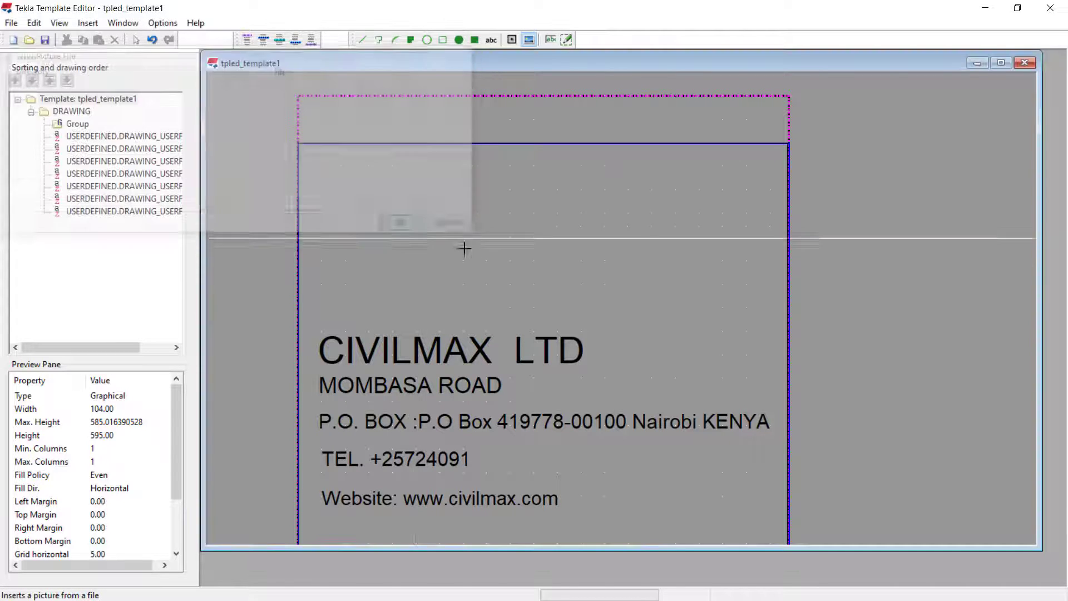
{"action": "mouse_move", "coordinate": [349, 211]}
{"action": "left_mouse_down"}
{"action": "mouse_move", "coordinate": [370, 257]}
{"action": "mouse_move", "coordinate": [582, 310]}
{"action": "mouse_move", "coordinate": [540, 313]}
{"action": "left_mouse_up"}
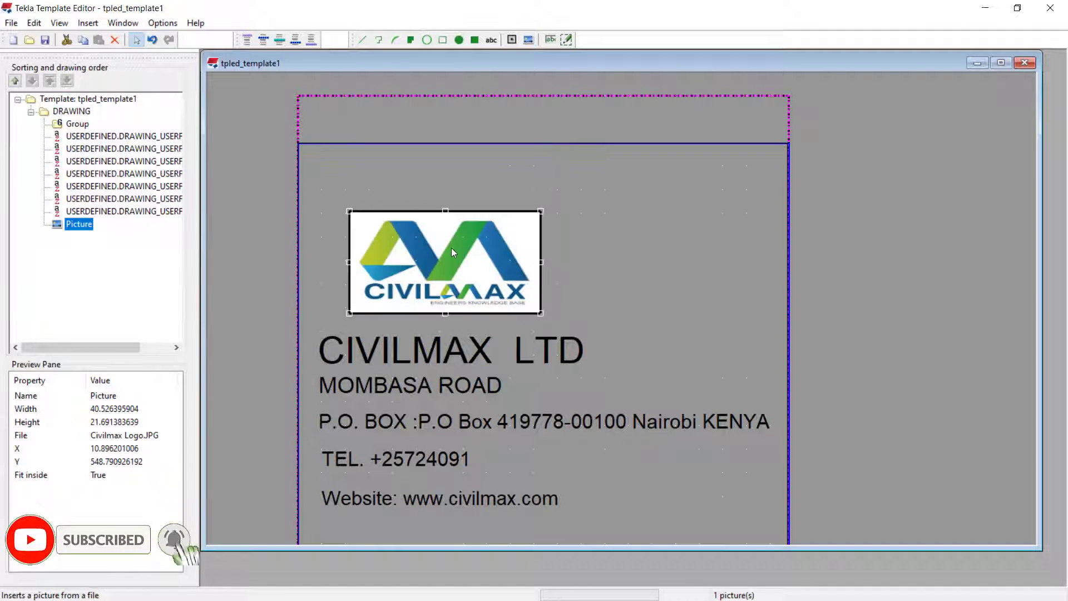
Step: Move the logo picture to about X 17.5, Y 551.6 and resize it to about 35.1 mm wide by 24.6 mm high
{"action": "left_click_drag", "start_coordinate": [451, 247], "coordinate": [482, 234]}
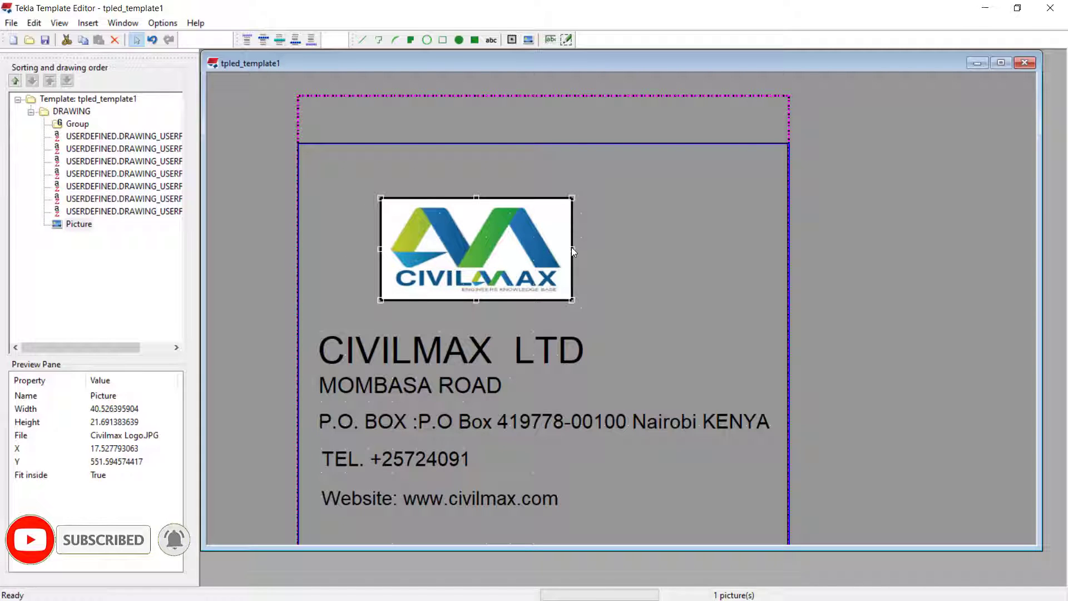
{"action": "left_click_drag", "start_coordinate": [546, 252], "coordinate": [546, 251]}
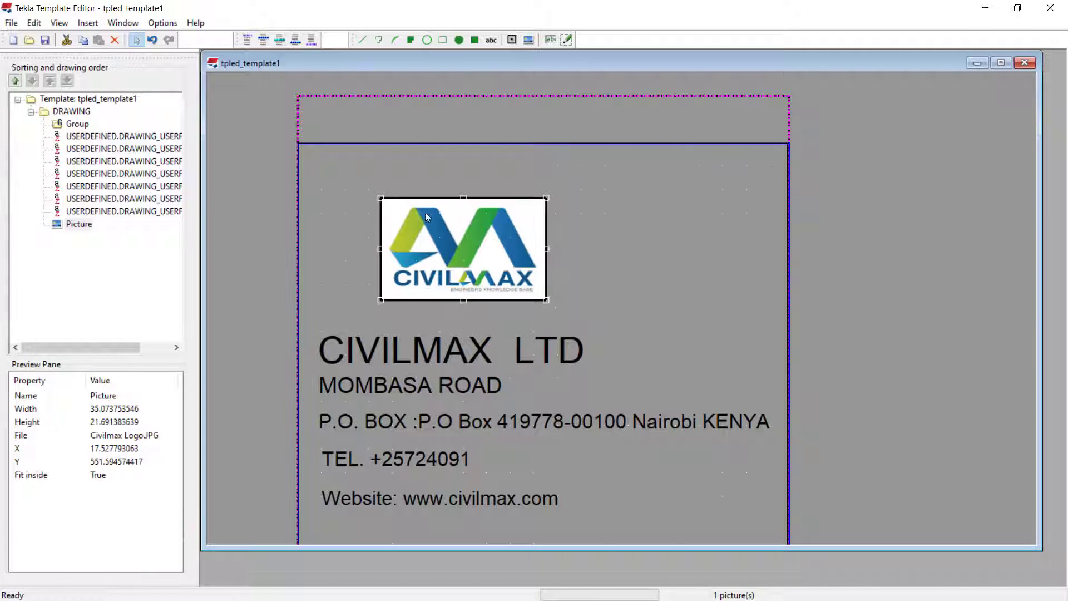
{"action": "left_click_drag", "start_coordinate": [462, 188], "coordinate": [463, 184]}
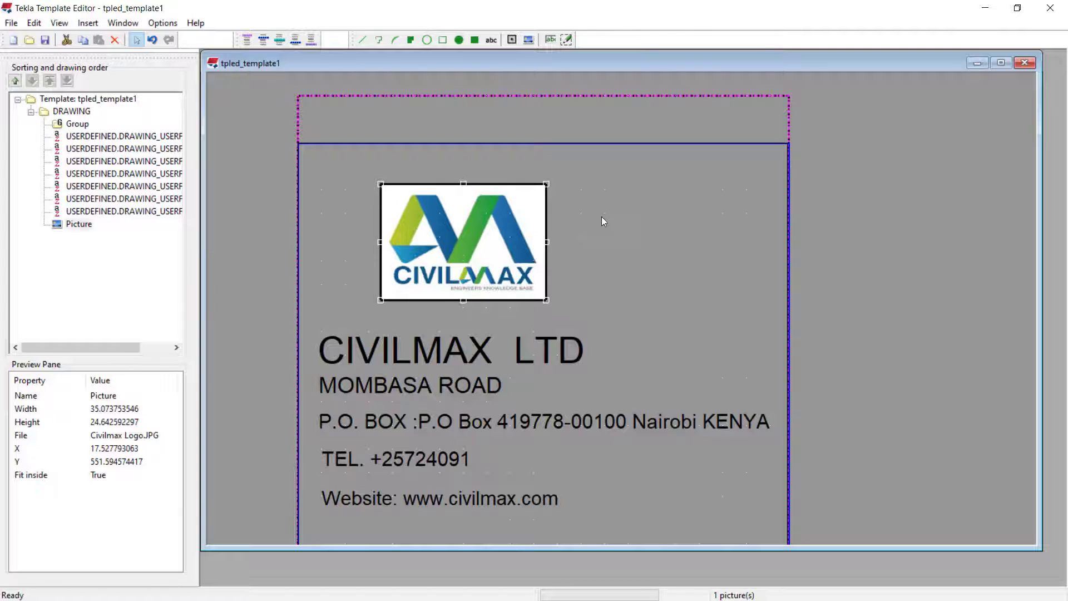
Step: Widen the logo picture to about 45.4 mm and stretch its height to fill the space above the company name
{"action": "left_click", "coordinate": [603, 216]}
{"action": "left_click", "coordinate": [547, 232]}
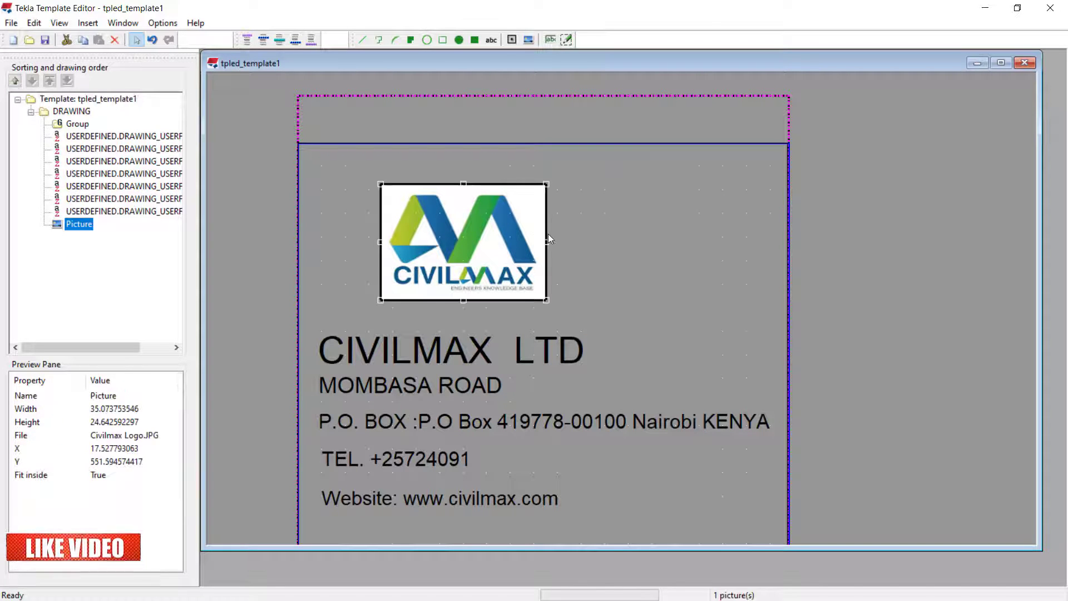
{"action": "left_click_drag", "start_coordinate": [548, 240], "coordinate": [595, 241]}
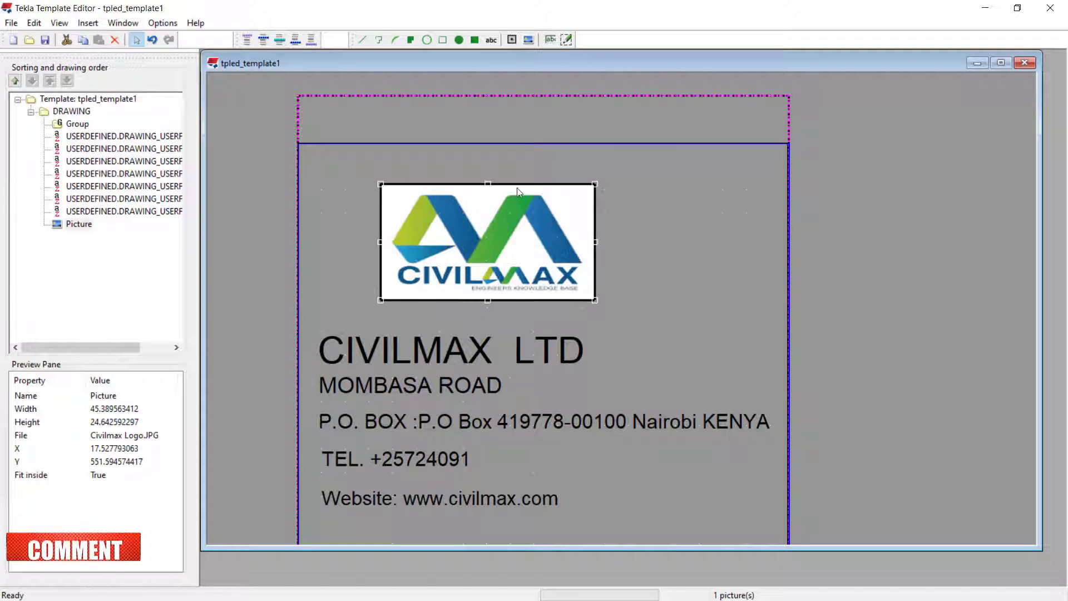
{"action": "left_click_drag", "start_coordinate": [488, 185], "coordinate": [488, 164]}
{"action": "left_click_drag", "start_coordinate": [495, 301], "coordinate": [498, 315]}
{"action": "left_click", "coordinate": [656, 216]}
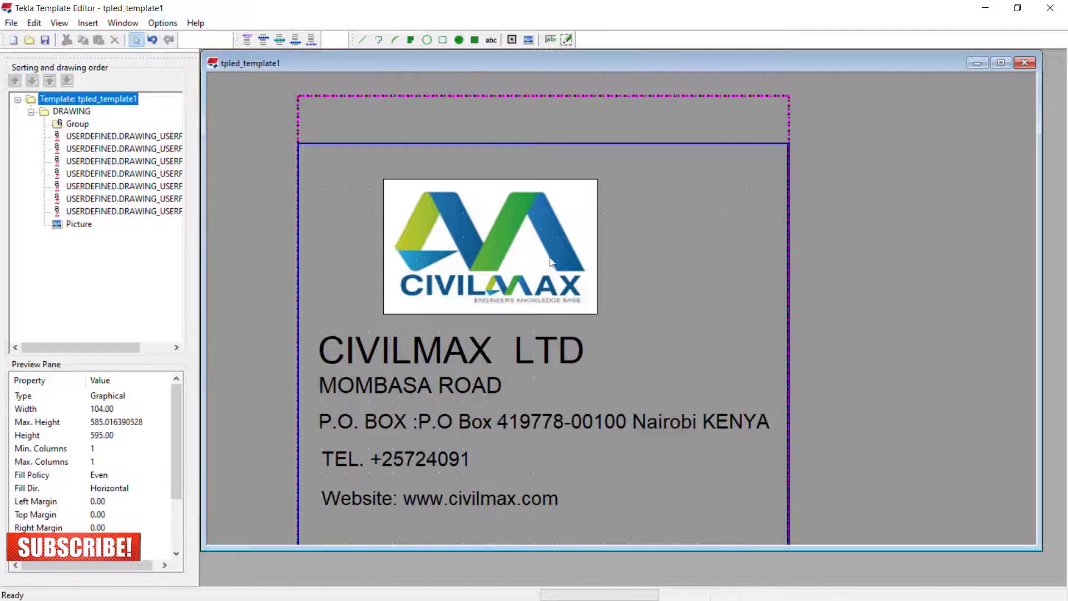
Step: Review the whole title block, from the logo and company details down to the client, project and title value fields
{"action": "scroll", "coordinate": [483, 212], "scroll_direction": "down", "scroll_amount": 3}
{"action": "scroll", "coordinate": [473, 240], "scroll_direction": "up", "scroll_amount": 2}
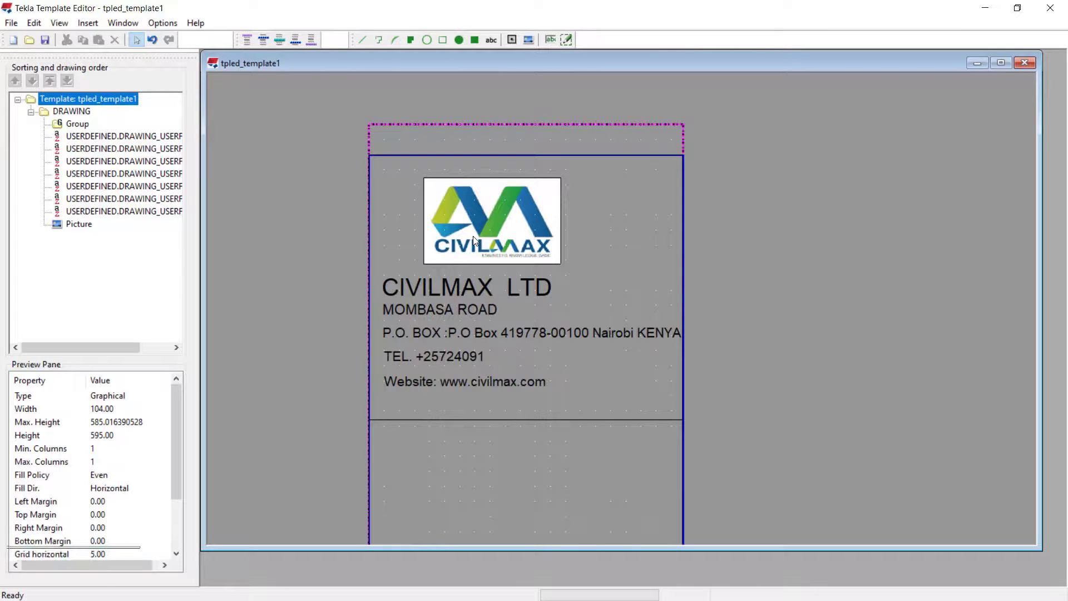
{"action": "scroll", "coordinate": [474, 240], "scroll_direction": "down", "scroll_amount": 4}
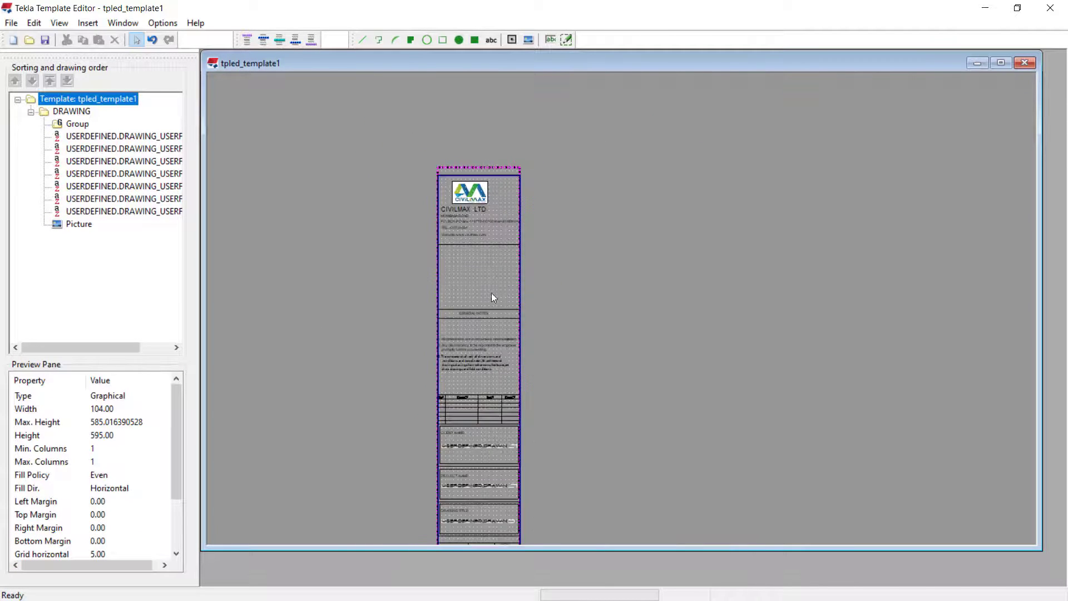
{"action": "scroll", "coordinate": [476, 324], "scroll_direction": "up", "scroll_amount": 2}
{"action": "scroll", "coordinate": [480, 394], "scroll_direction": "down", "scroll_amount": 2}
{"action": "scroll", "coordinate": [480, 394], "scroll_direction": "up", "scroll_amount": 5}
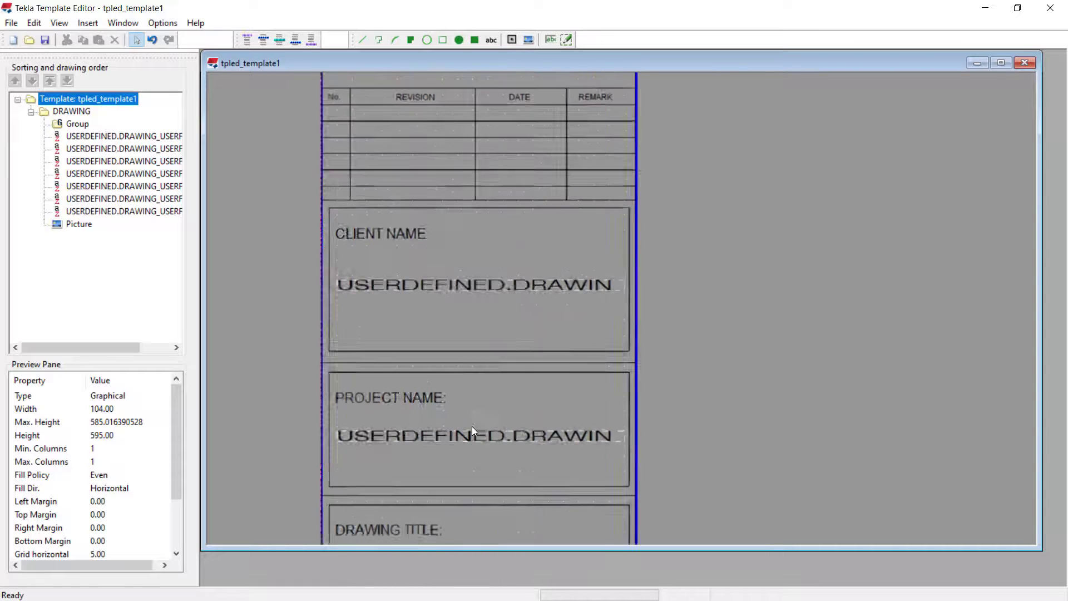
{"action": "scroll", "coordinate": [450, 267], "scroll_direction": "down", "scroll_amount": 2}
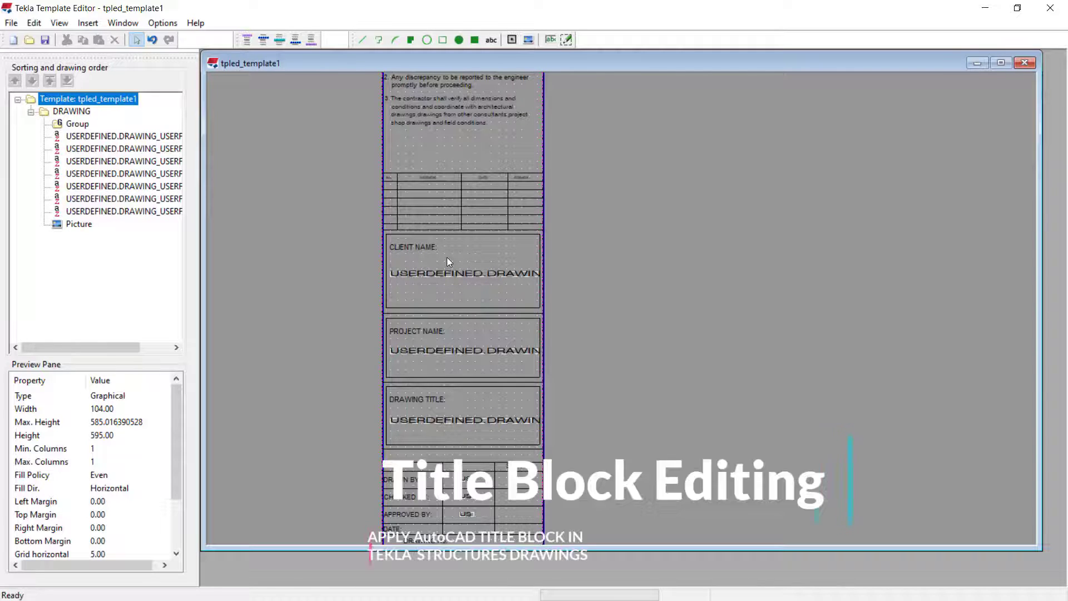
Step: Save the graphical template as Youtube Titleblock in the template folder and close the Template Editor
{"action": "left_click", "coordinate": [46, 40]}
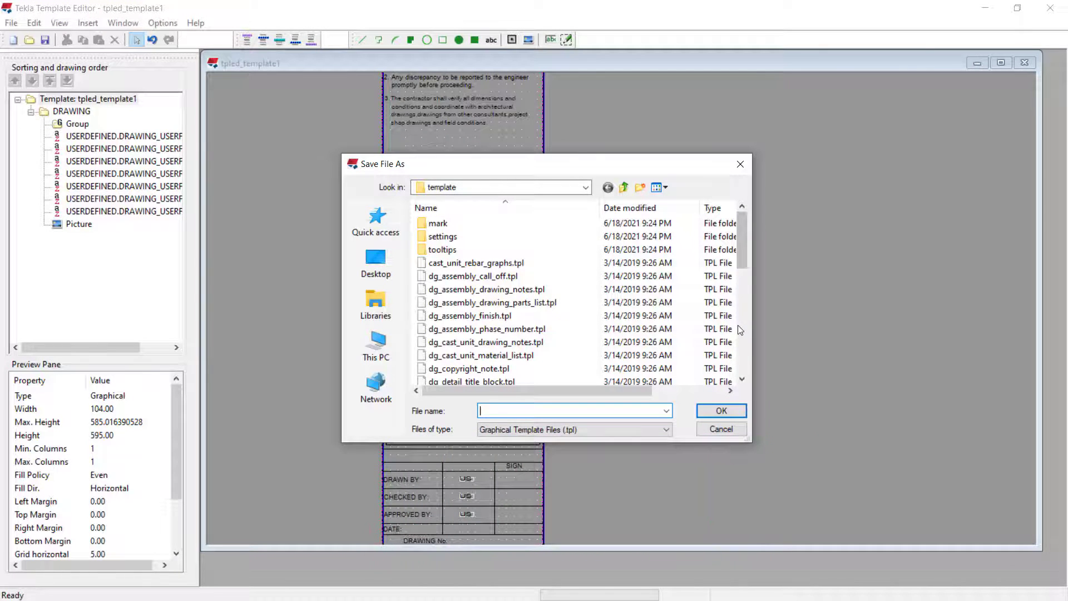
{"action": "type", "text": "Y"}
{"action": "type", "text": "oou"}
{"action": "key", "text": "BackSpace"}
{"action": "key", "text": "BackSpace"}
{"action": "type", "text": "utube"}
{"action": "type", "text": " Tr"}
{"action": "type", "text": "tle"}
{"action": "type", "text": "block"}
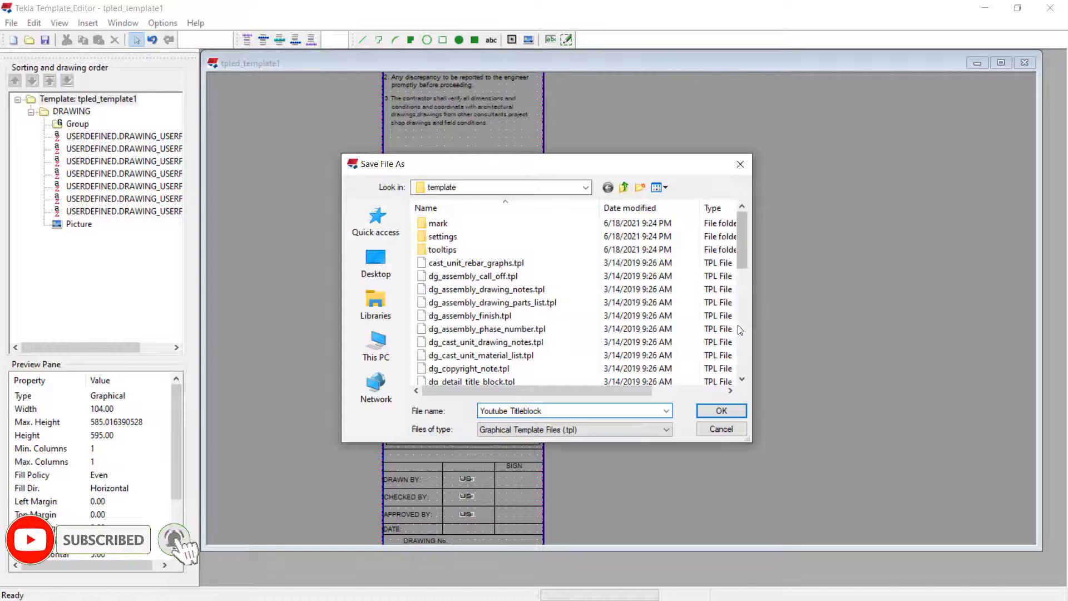
{"action": "scroll", "coordinate": [479, 305], "scroll_direction": "down", "scroll_amount": 10}
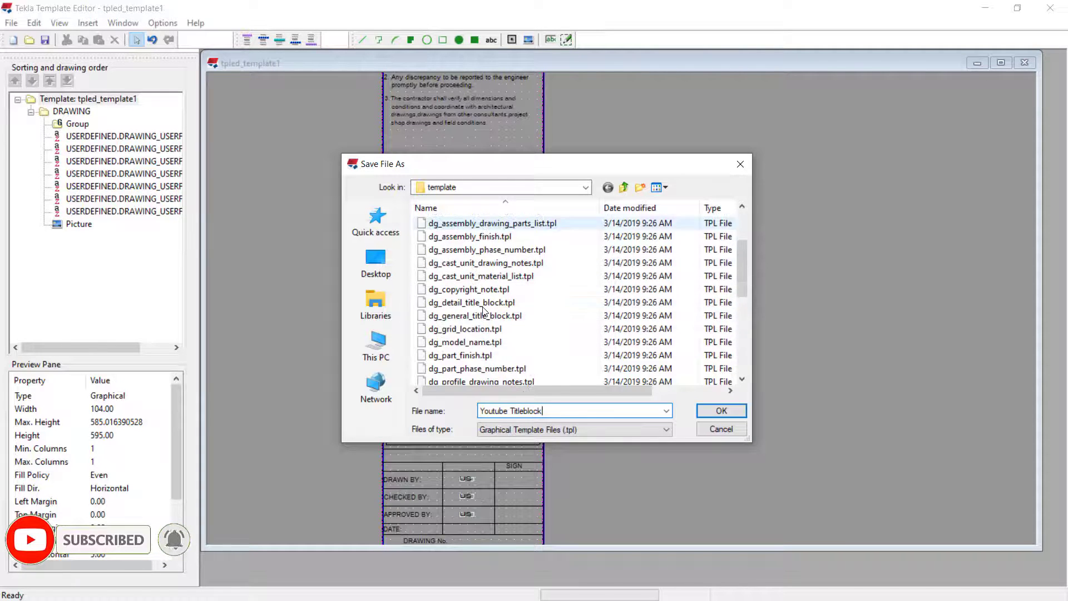
{"action": "scroll", "coordinate": [482, 309], "scroll_direction": "up", "scroll_amount": 5}
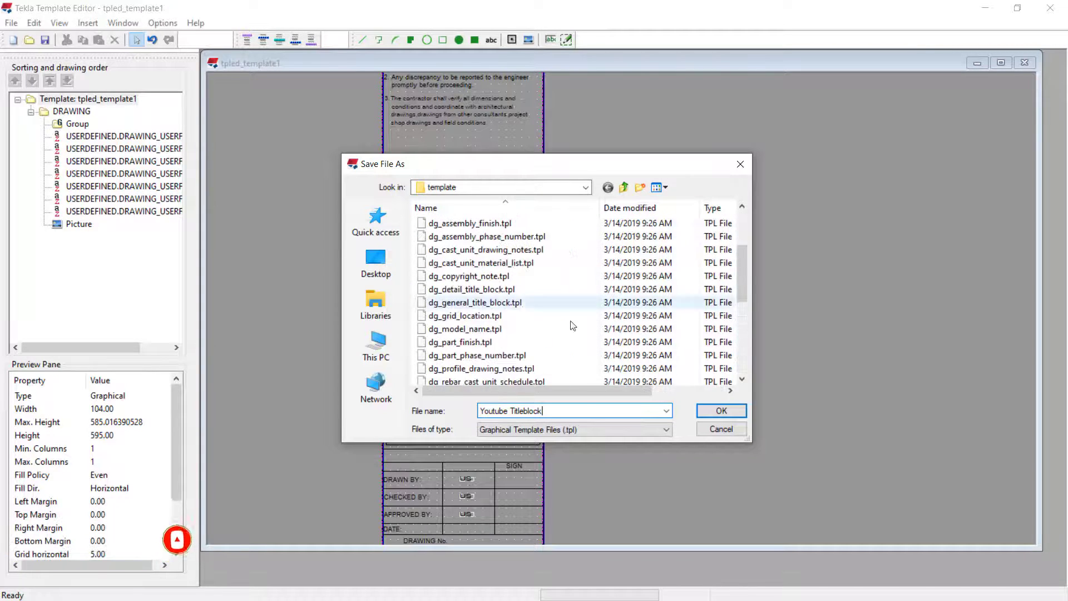
{"action": "left_click", "coordinate": [719, 413]}
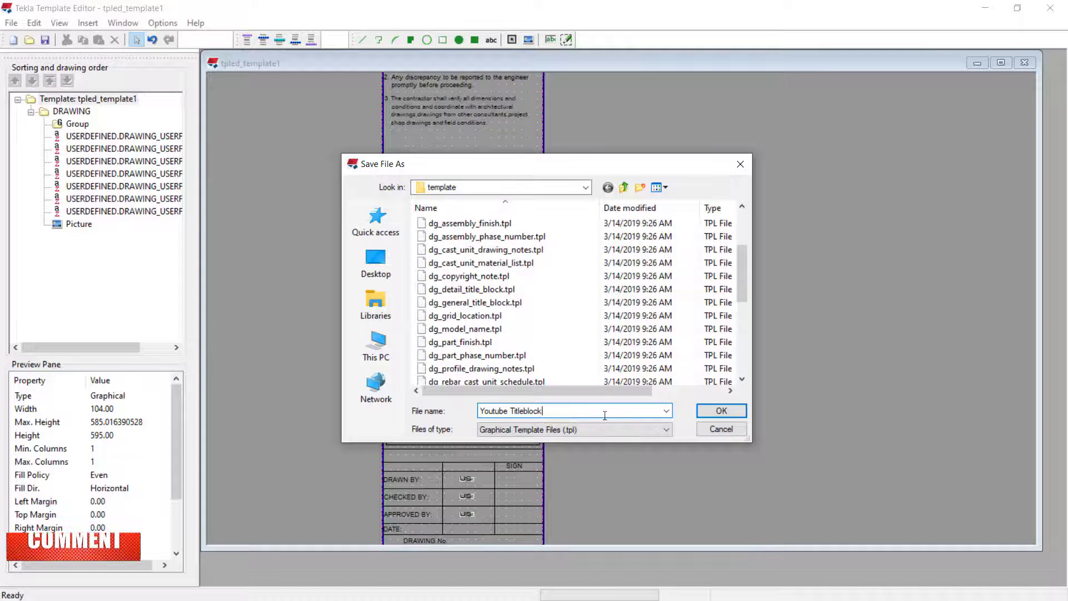
{"action": "left_click", "coordinate": [717, 413]}
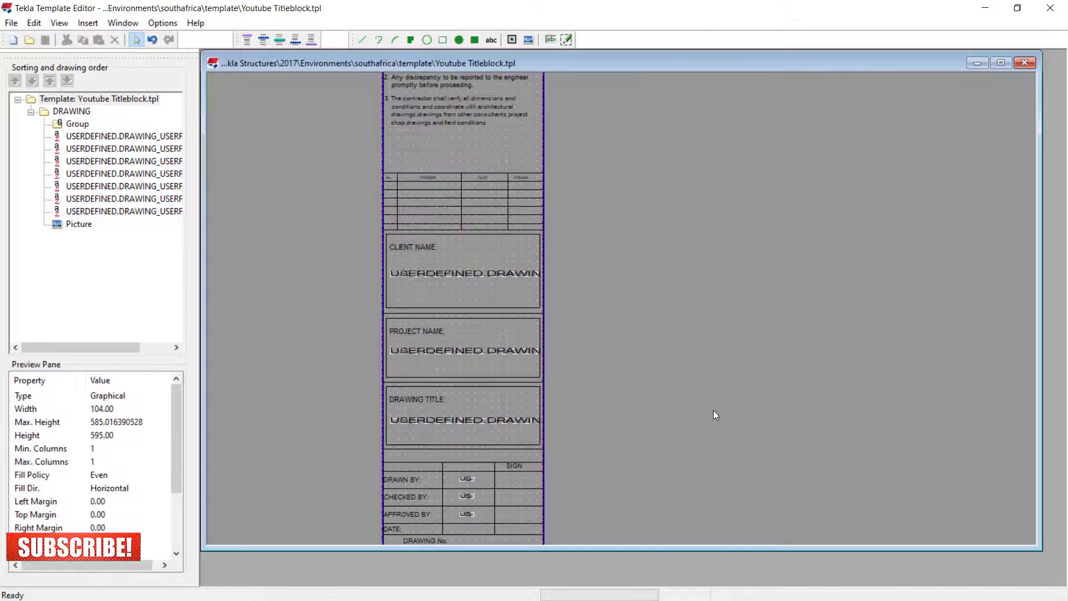
{"action": "left_click", "coordinate": [1052, 8]}
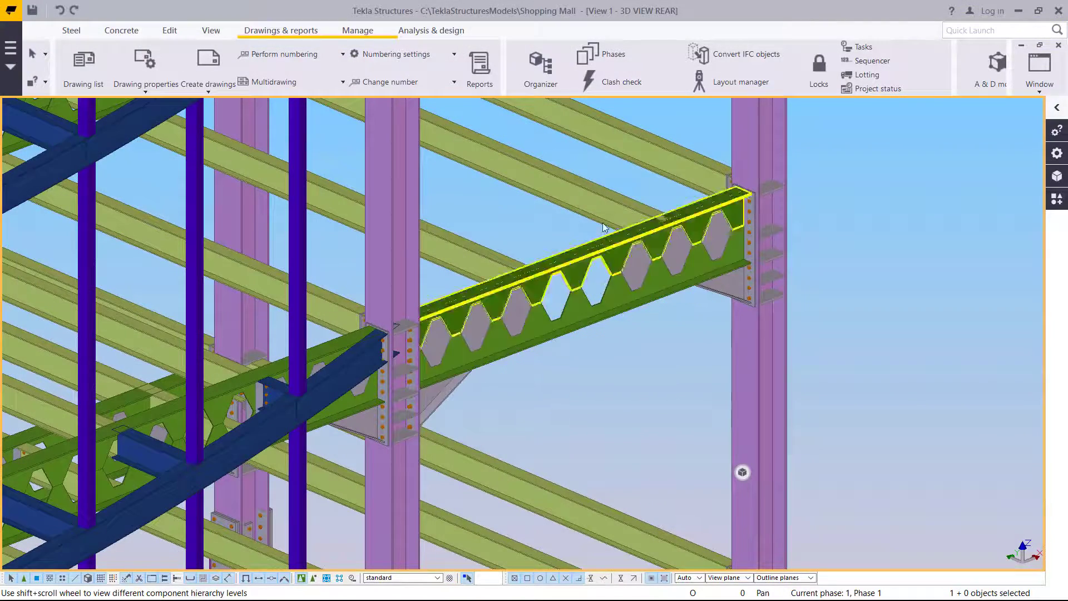
Step: In Tekla Structures, open the drawing layout settings and add a new layout named YT001
{"action": "scroll", "coordinate": [603, 224], "scroll_direction": "down", "scroll_amount": 1}
{"action": "scroll", "coordinate": [443, 372], "scroll_direction": "up", "scroll_amount": 1}
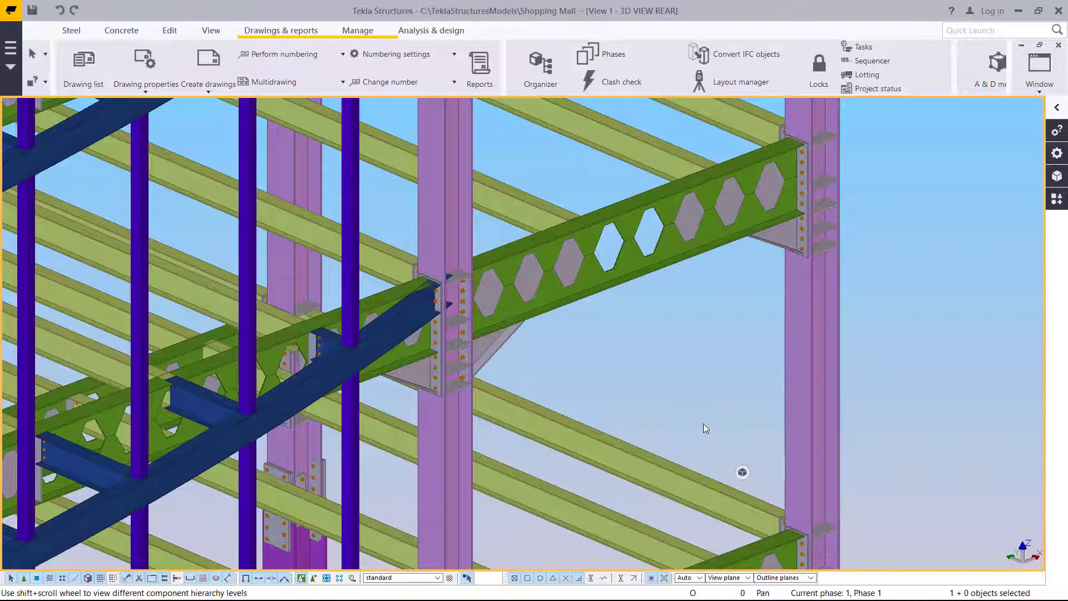
{"action": "left_click", "coordinate": [143, 92]}
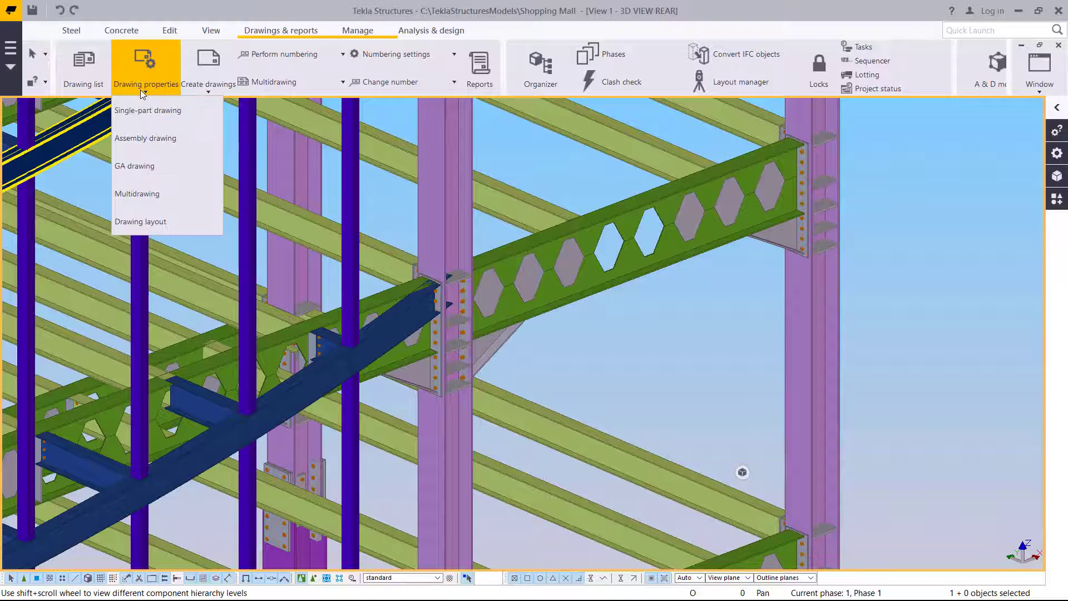
{"action": "left_click", "coordinate": [146, 222]}
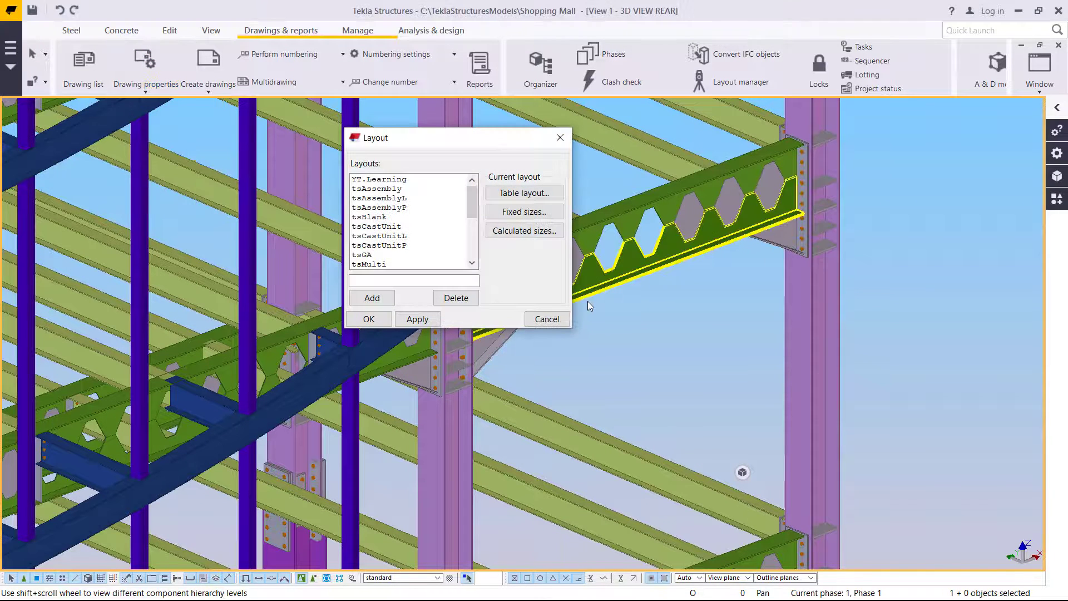
{"action": "left_click", "coordinate": [396, 279]}
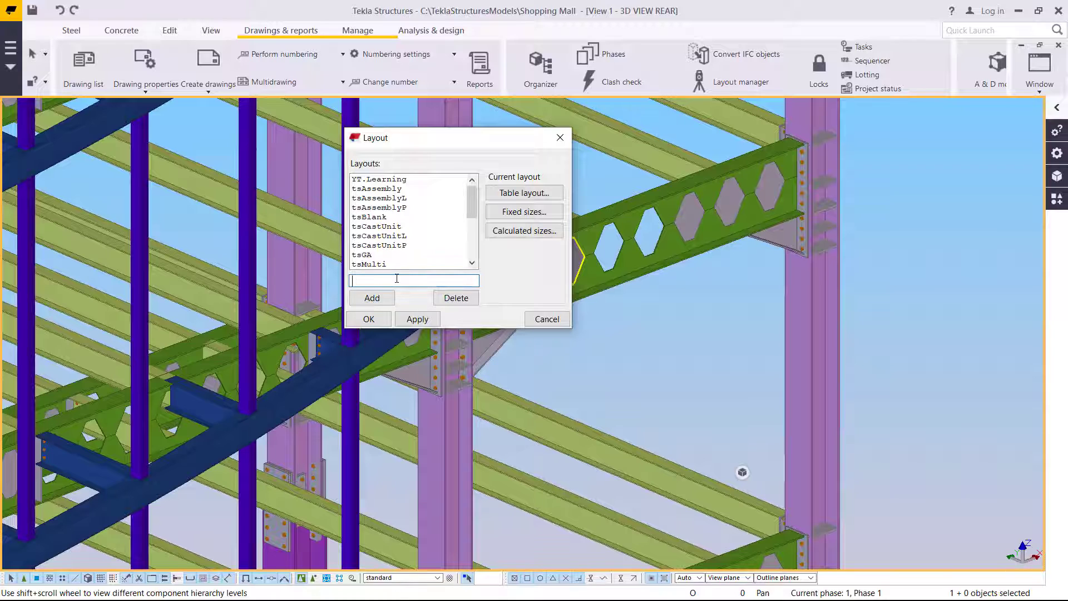
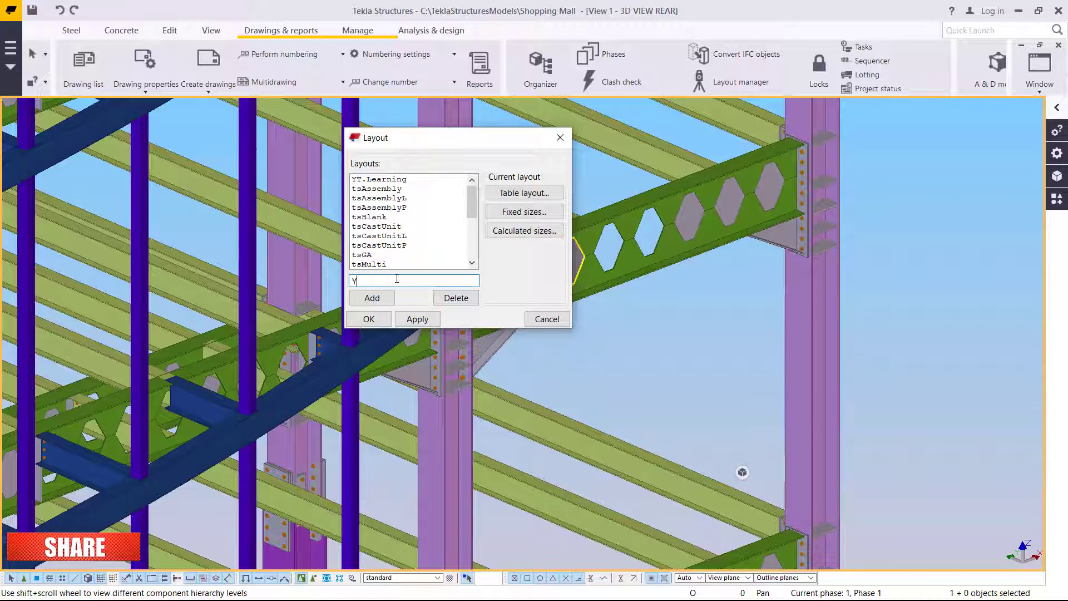
{"action": "type", "text": "T"}
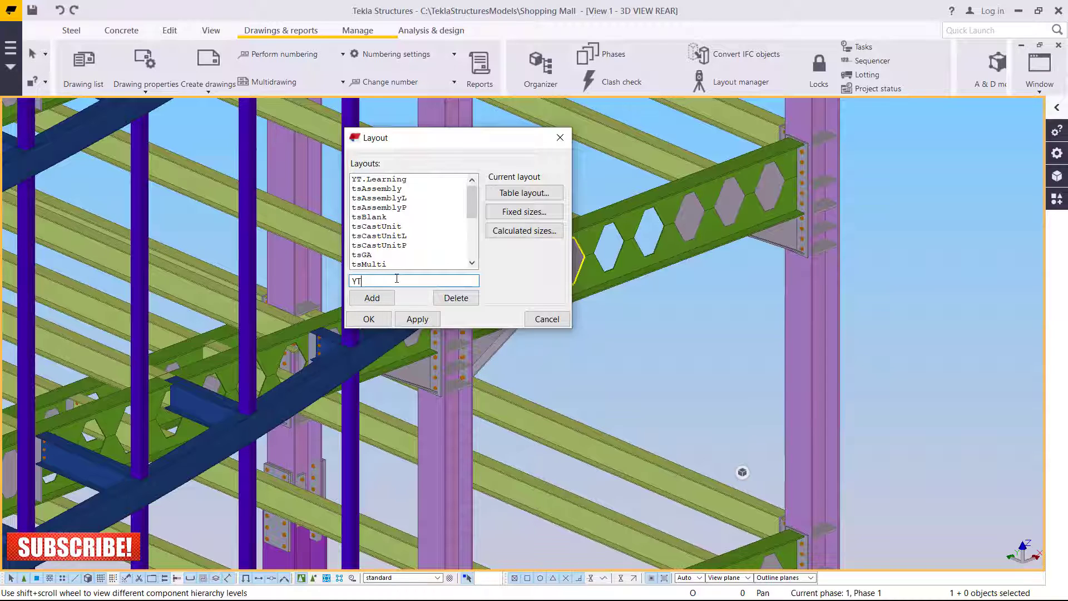
{"action": "type", "text": "001"}
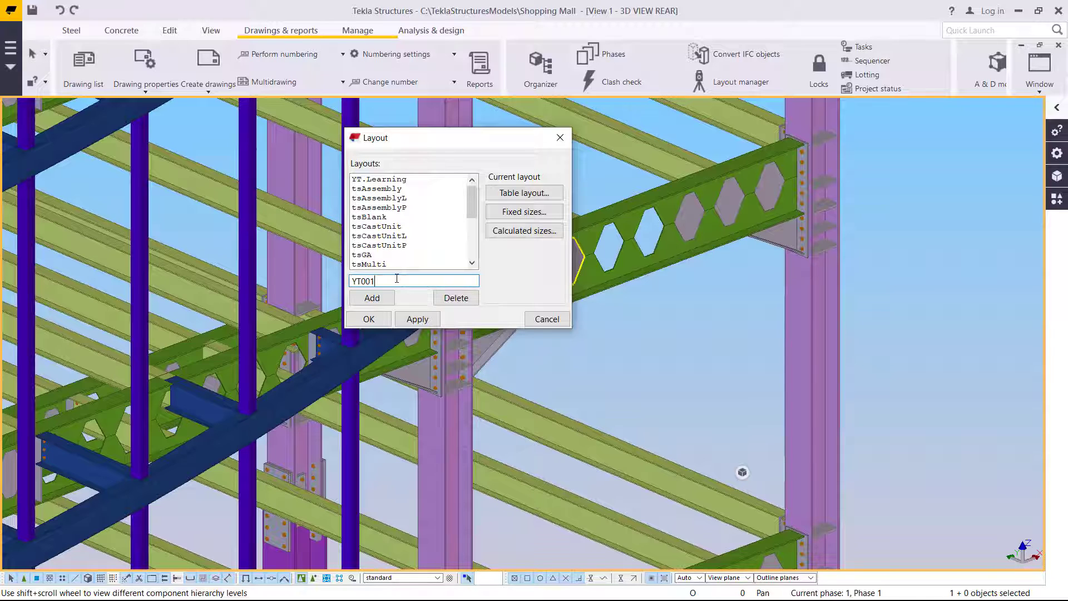
{"action": "left_click", "coordinate": [372, 298]}
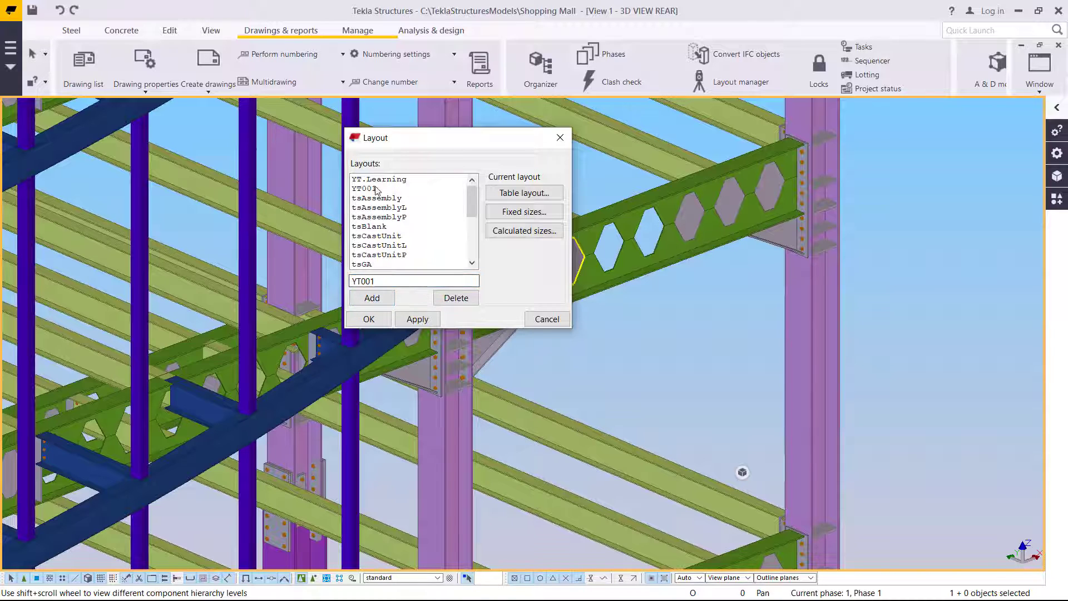
{"action": "left_click", "coordinate": [365, 189]}
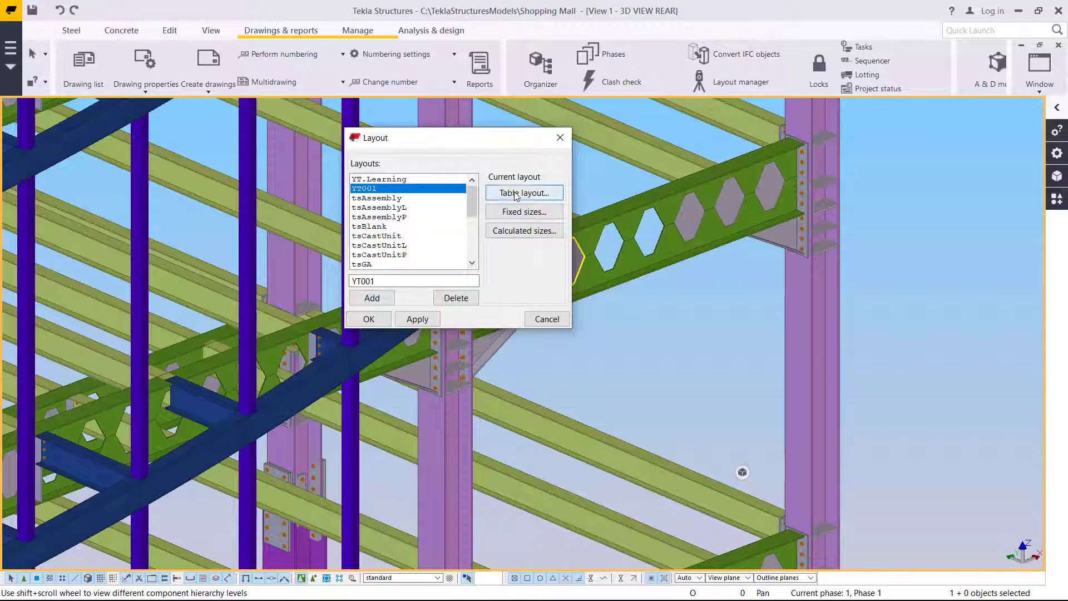
{"action": "left_click", "coordinate": [559, 193]}
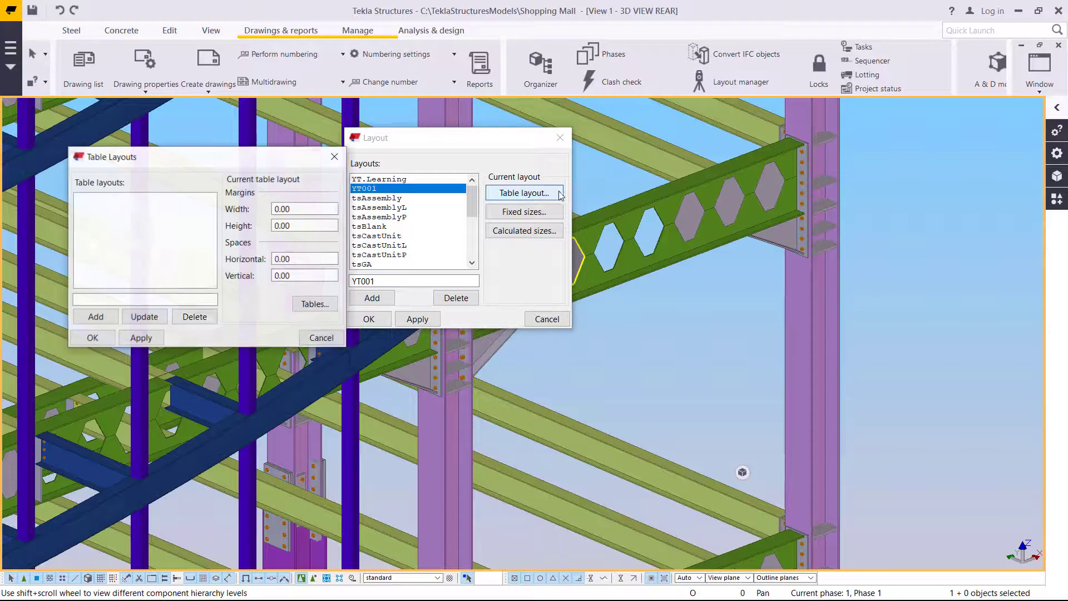
{"action": "left_click", "coordinate": [86, 302]}
{"action": "type", "text": "A1"}
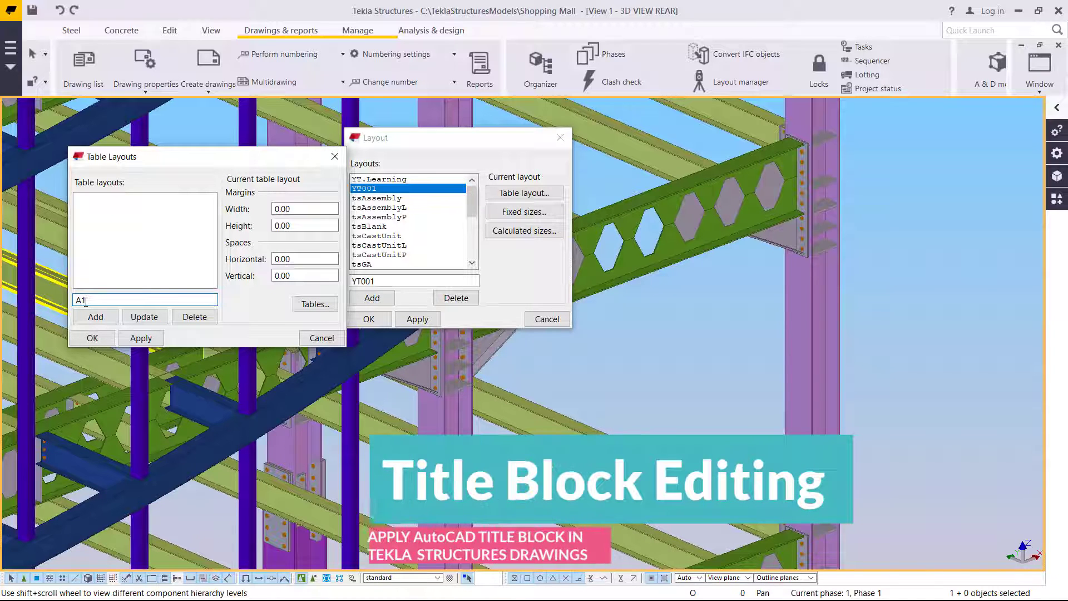
{"action": "left_click", "coordinate": [94, 316]}
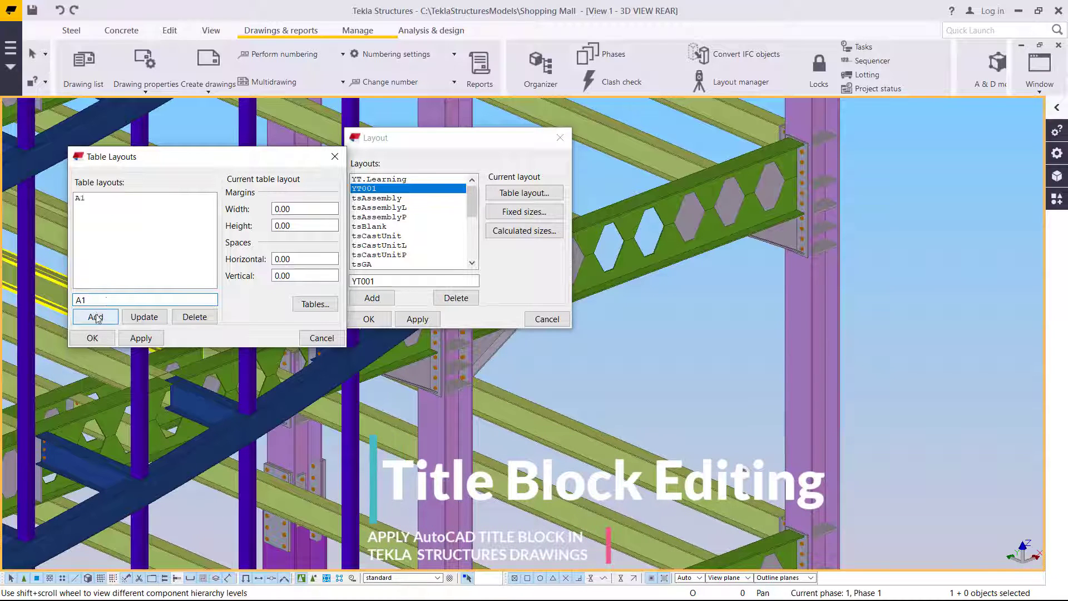
{"action": "left_click", "coordinate": [89, 198]}
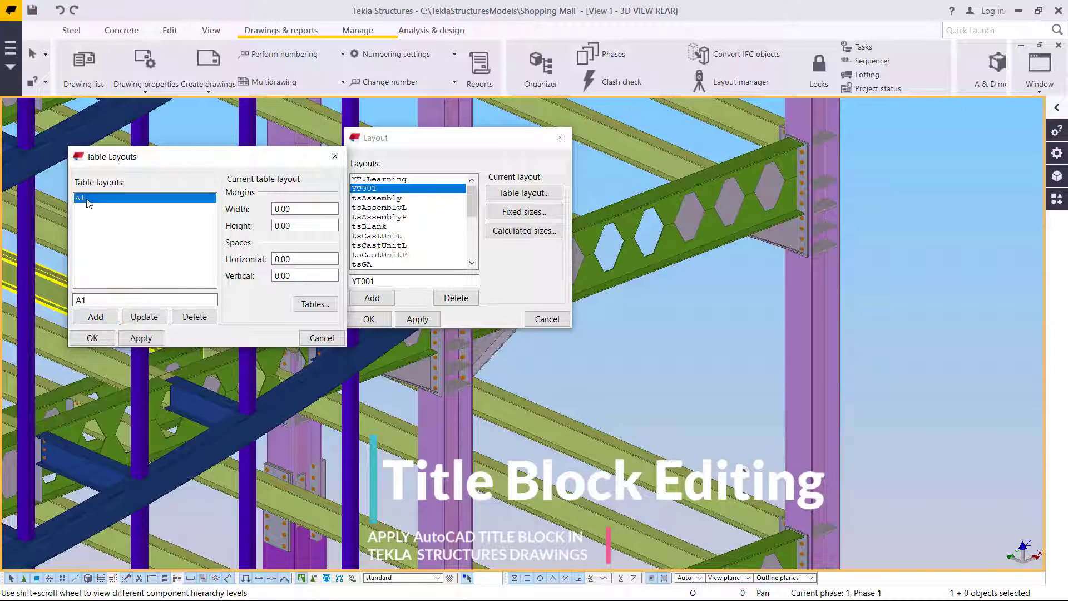
{"action": "left_click", "coordinate": [144, 316]}
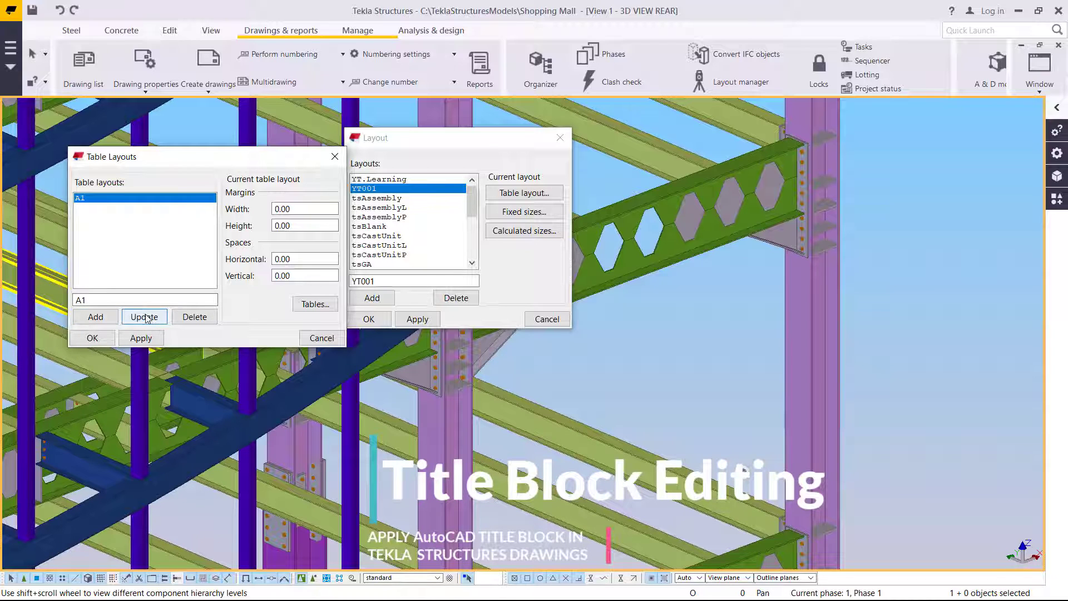
{"action": "double_click", "coordinate": [298, 259]}
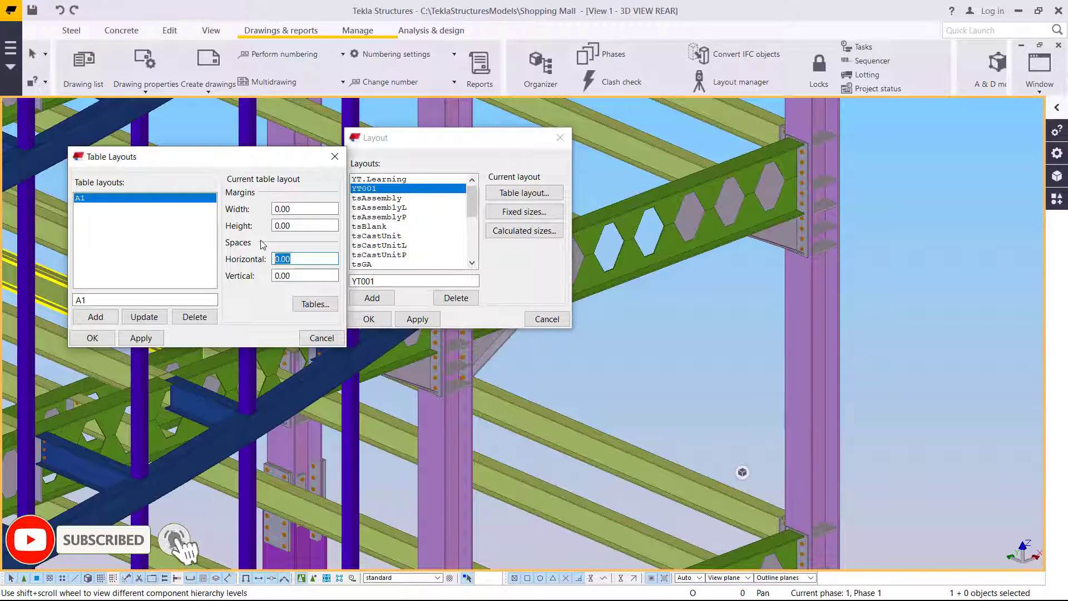
{"action": "type", "text": "841"}
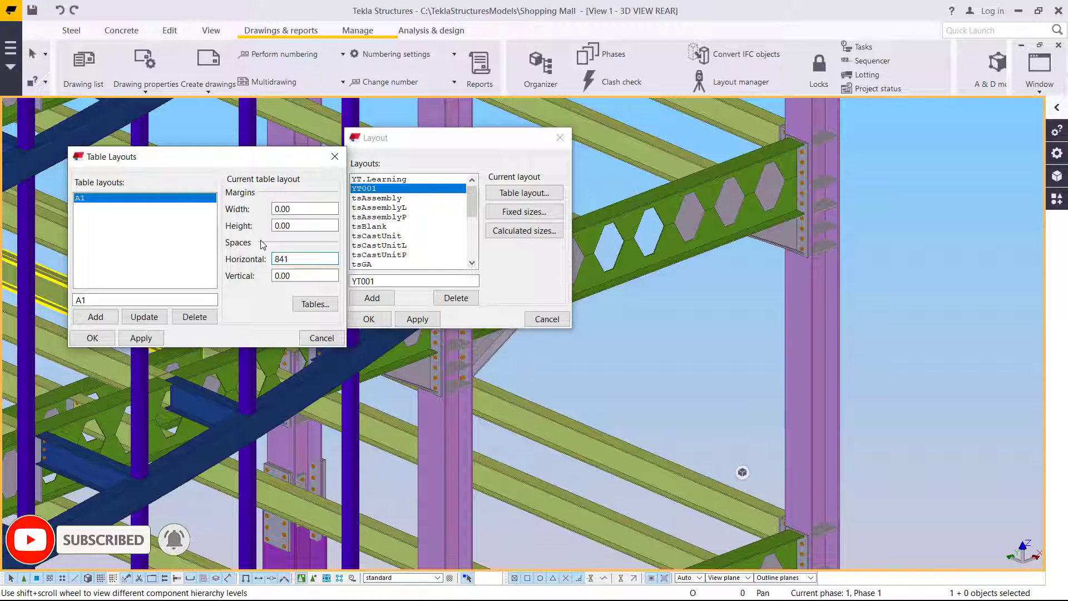
{"action": "key", "text": "Tab"}
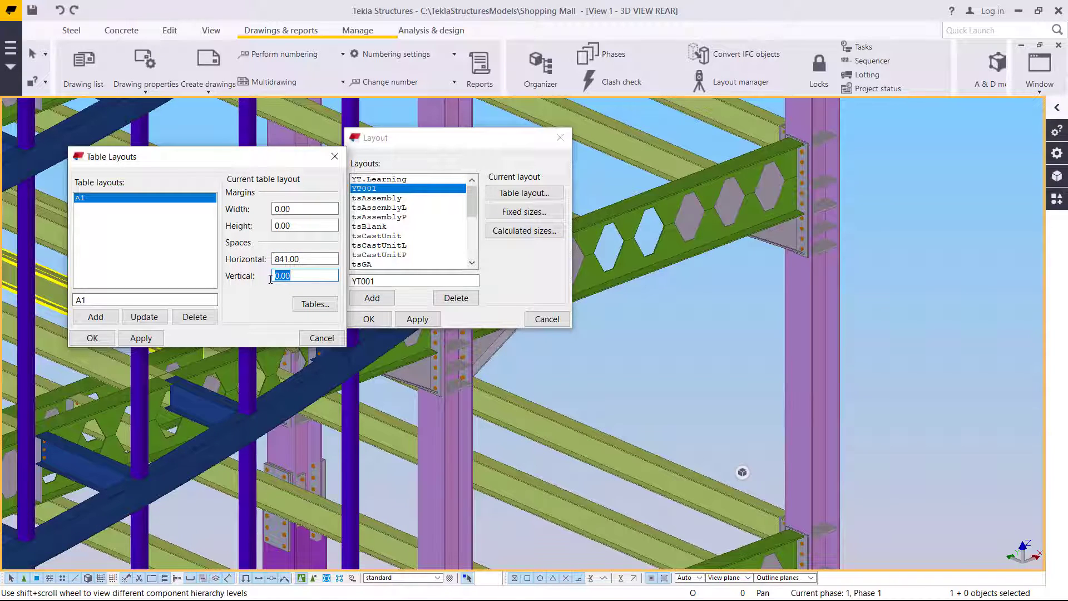
{"action": "type", "text": "59"}
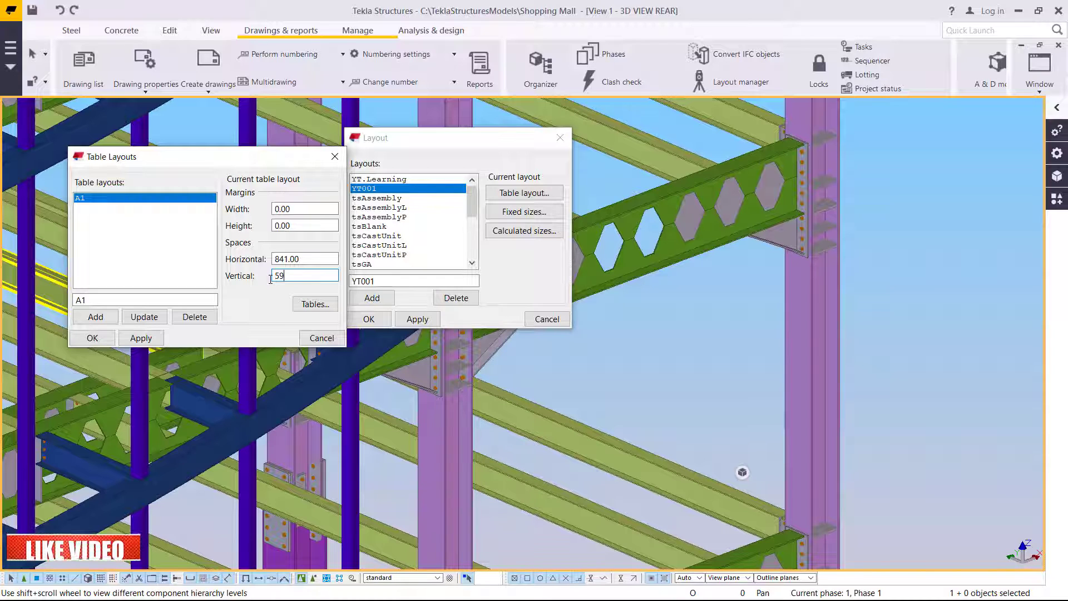
{"action": "type", "text": "4"}
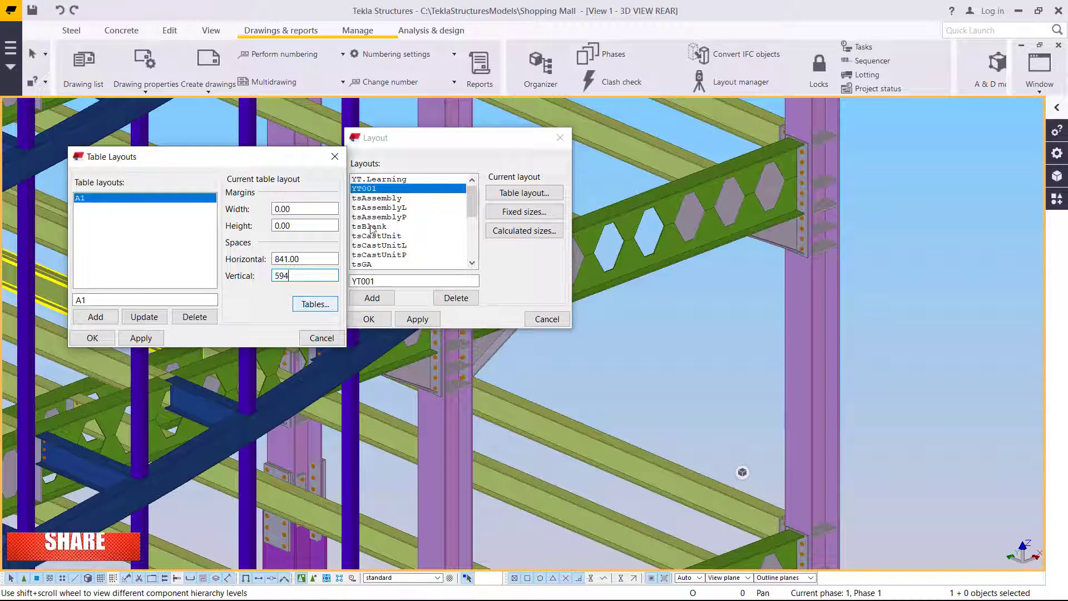
{"action": "left_click", "coordinate": [335, 158]}
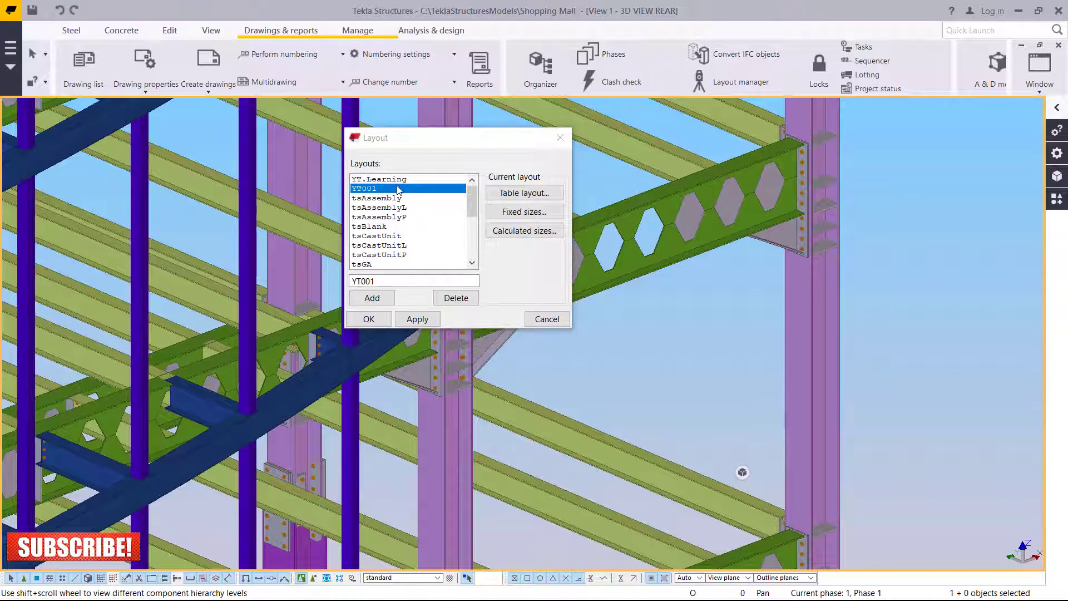
Step: Check the table layouts of the existing YT.Learning layout and close them without changes
{"action": "left_click", "coordinate": [396, 179]}
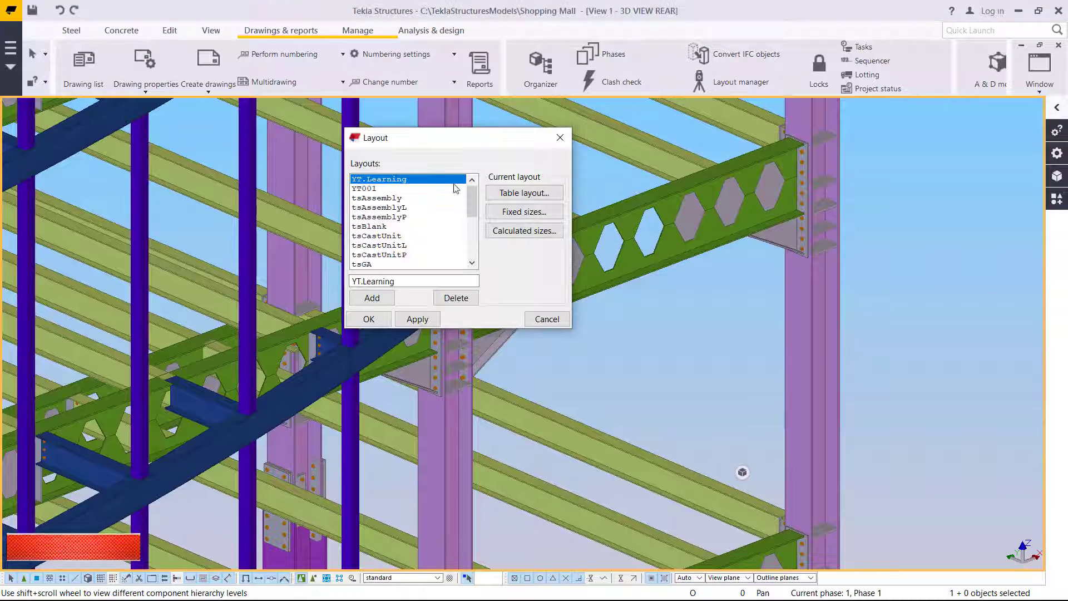
{"action": "left_click", "coordinate": [525, 193]}
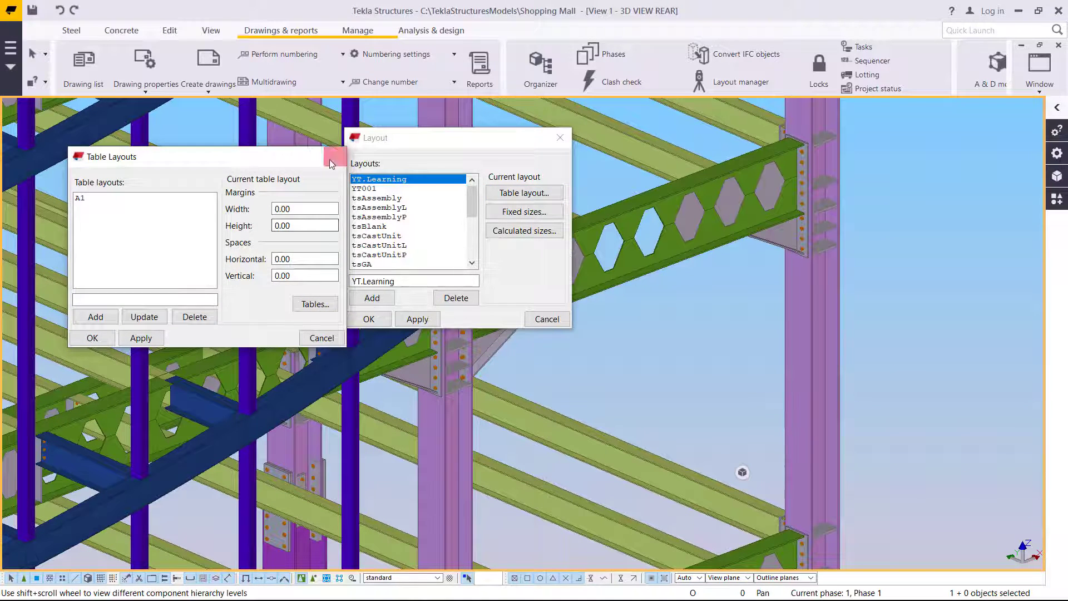
{"action": "left_click", "coordinate": [335, 156]}
Step: Add a table layout named A1 to the YT001 layout and select it
{"action": "left_click", "coordinate": [365, 189]}
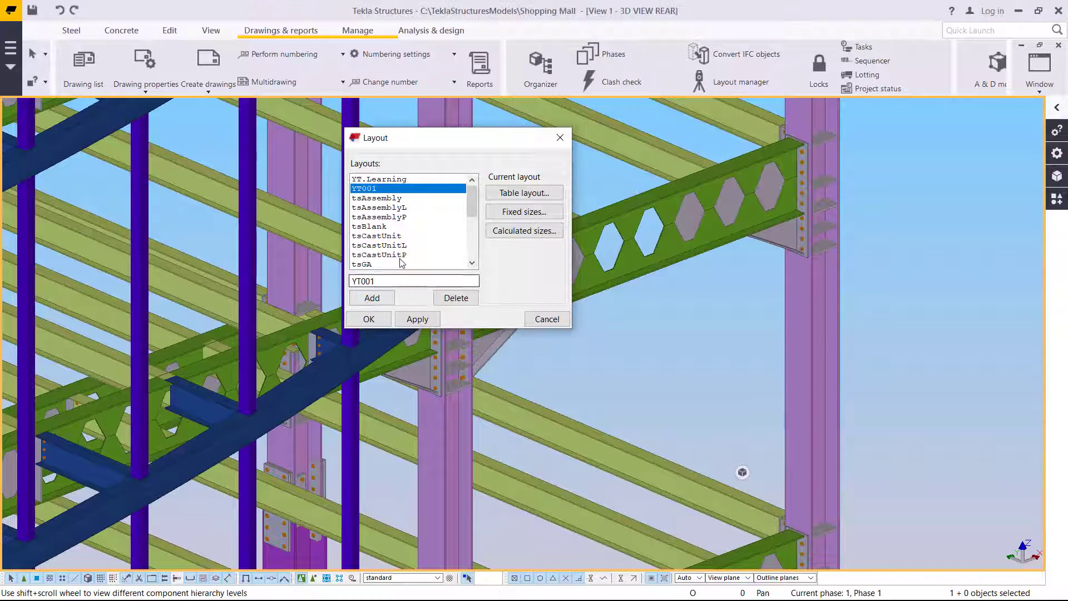
{"action": "left_click", "coordinate": [510, 195]}
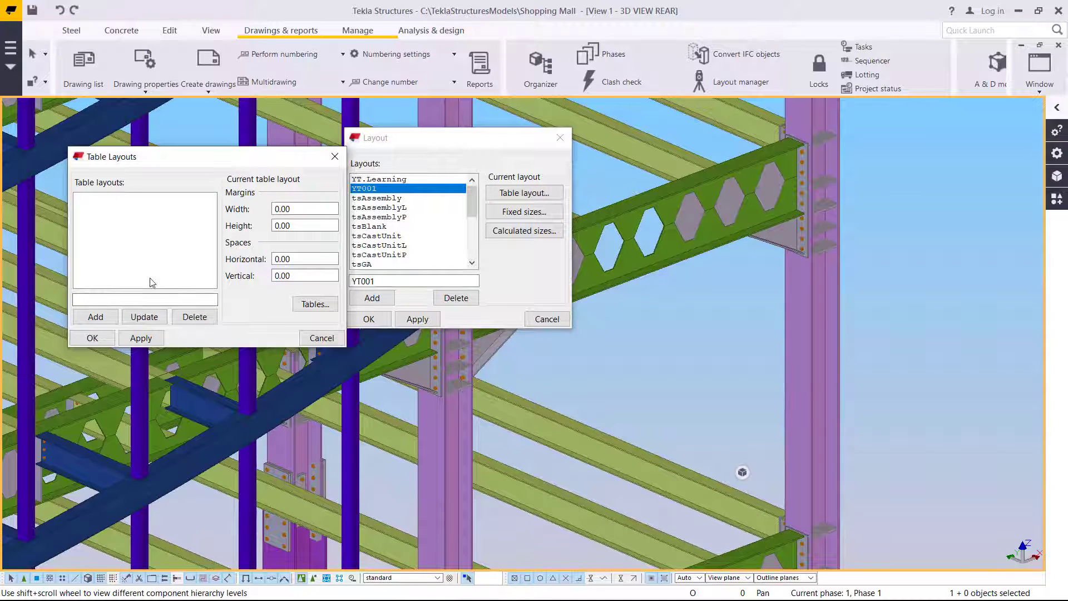
{"action": "left_click_drag", "start_coordinate": [234, 158], "coordinate": [690, 149]}
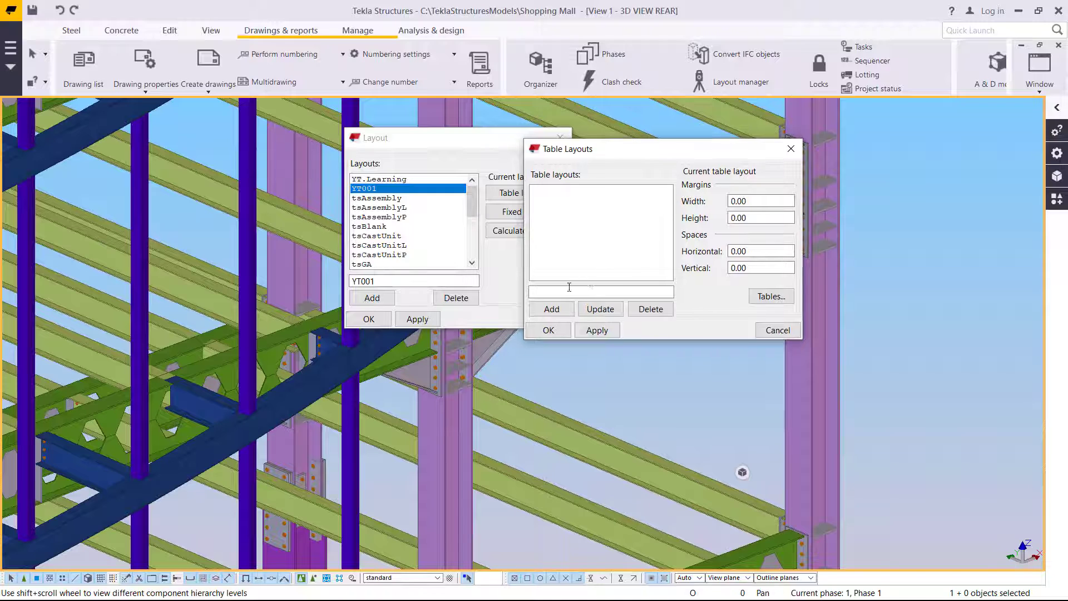
{"action": "left_click", "coordinate": [550, 293]}
{"action": "left_click", "coordinate": [551, 309]}
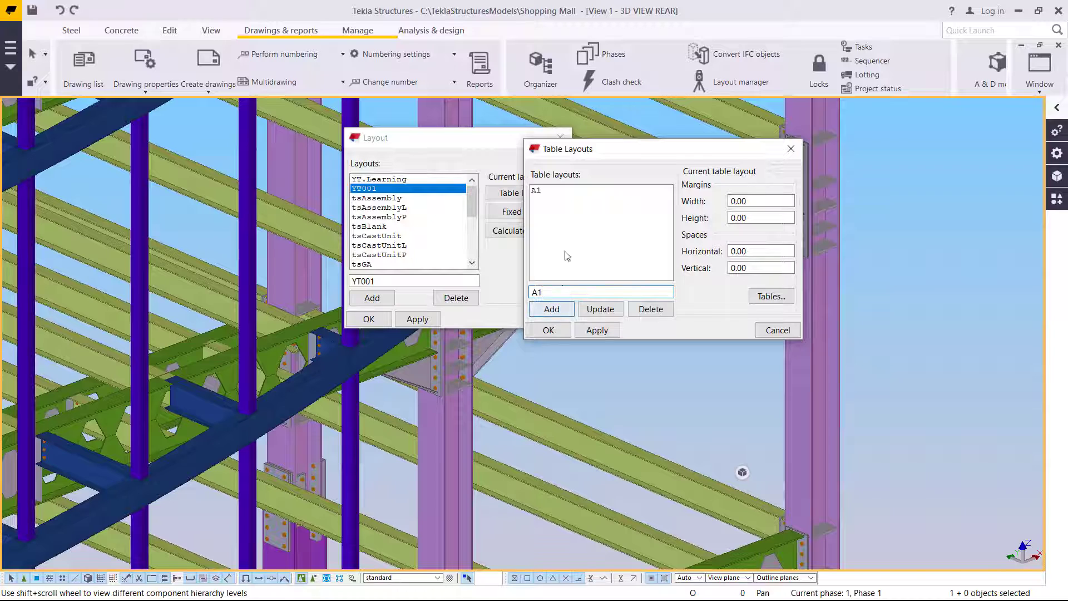
{"action": "left_click", "coordinate": [547, 191]}
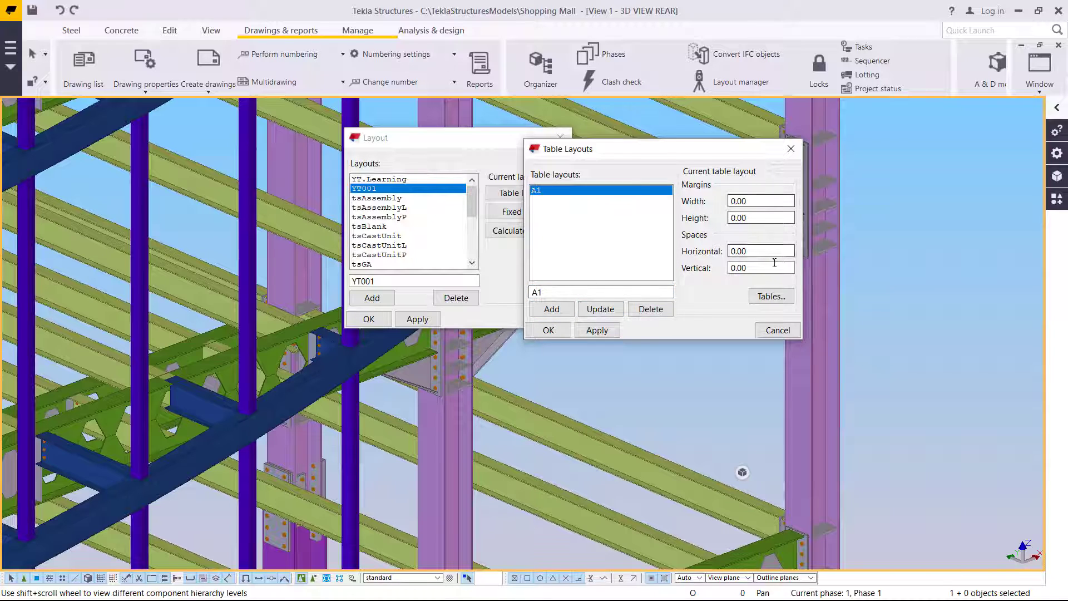
Step: Try to set the A1 table layout's spaces to 831 horizontal and 584 vertical
{"action": "left_click_drag", "start_coordinate": [754, 251], "coordinate": [709, 257]}
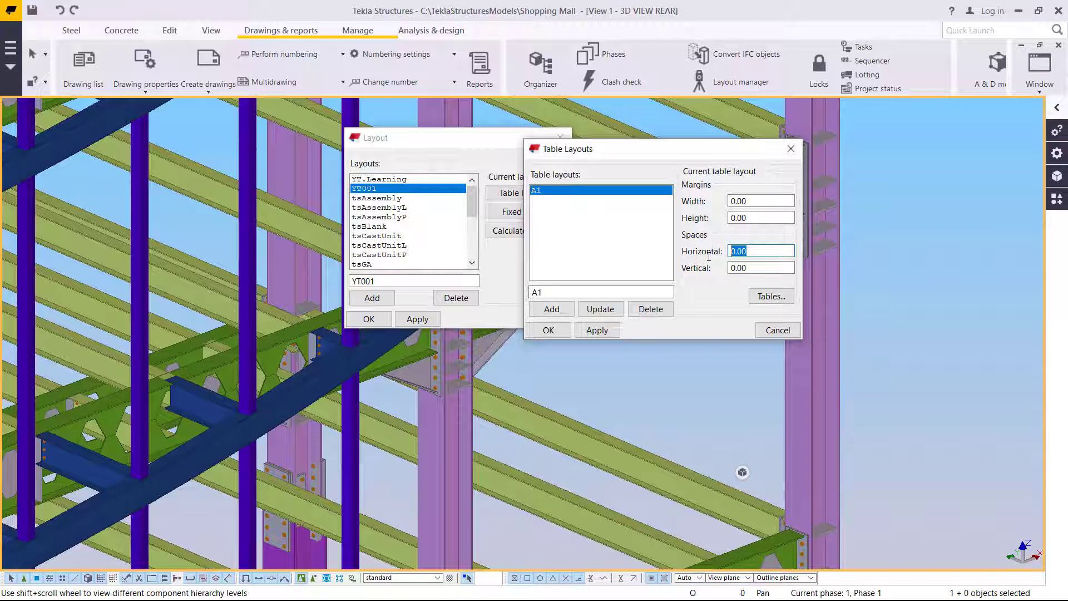
{"action": "type", "text": "831"}
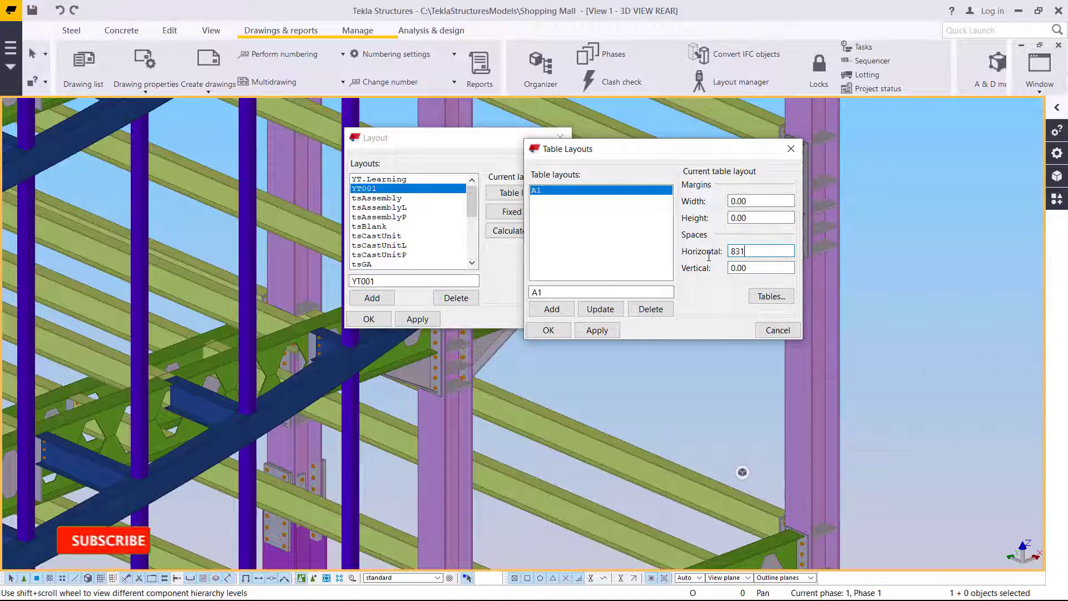
{"action": "key", "text": "Tab"}
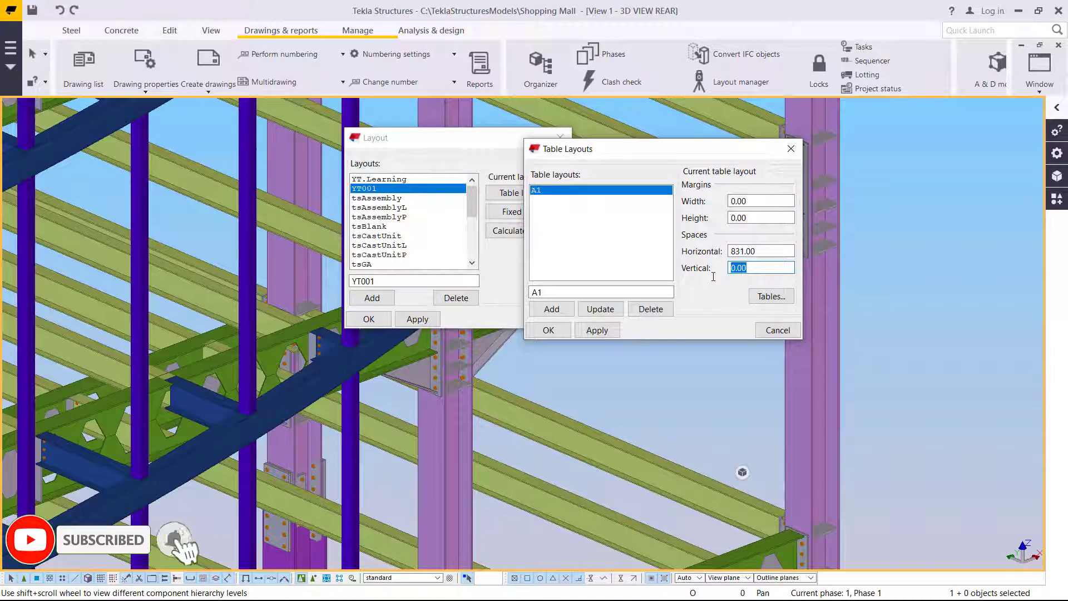
{"action": "type", "text": "594"}
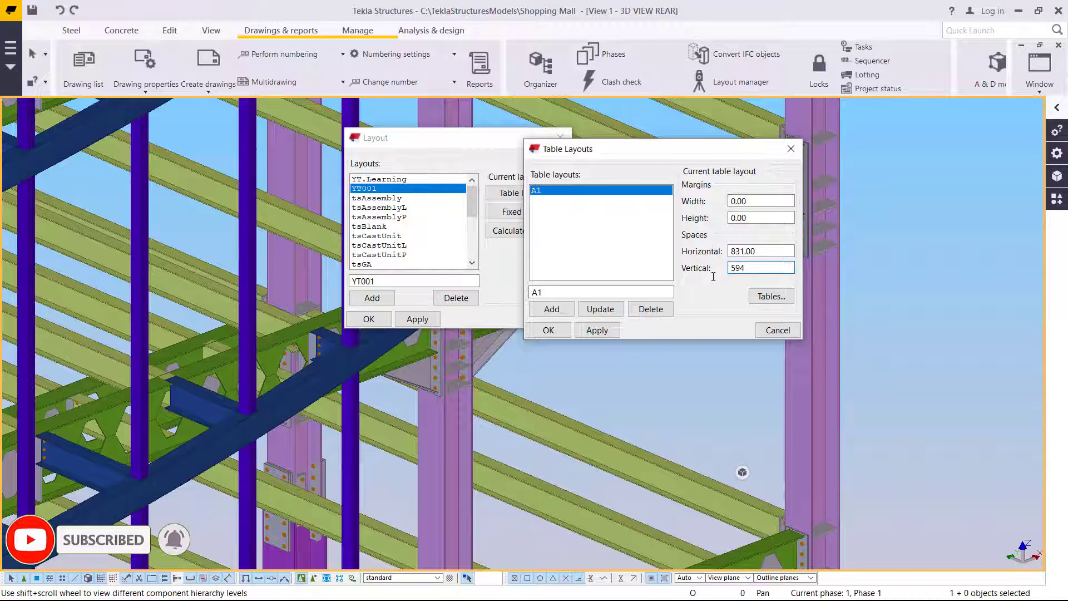
{"action": "type", "text": "84"}
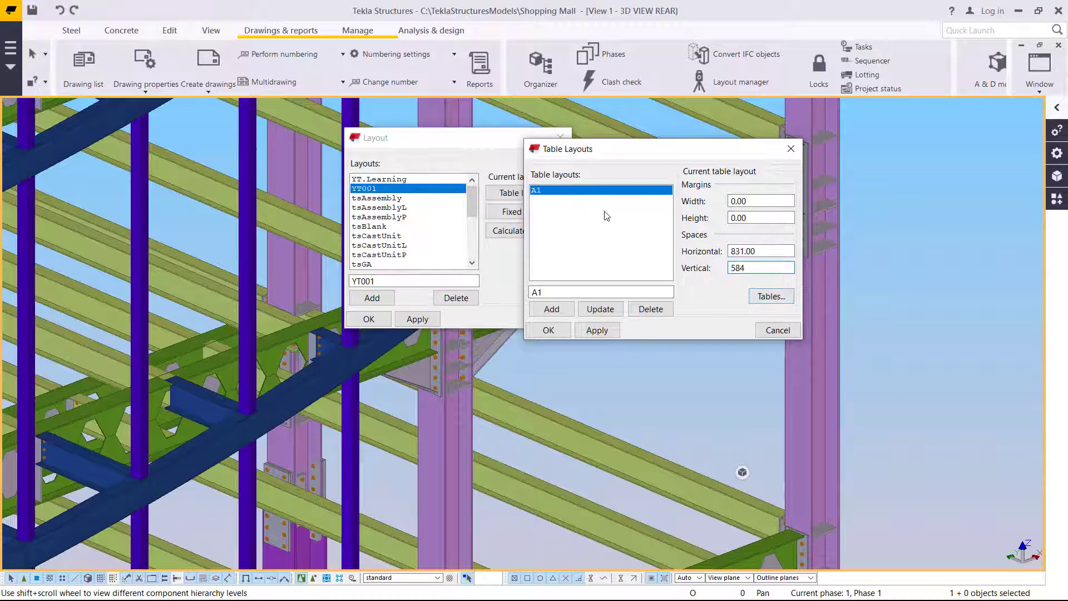
{"action": "left_click", "coordinate": [550, 196]}
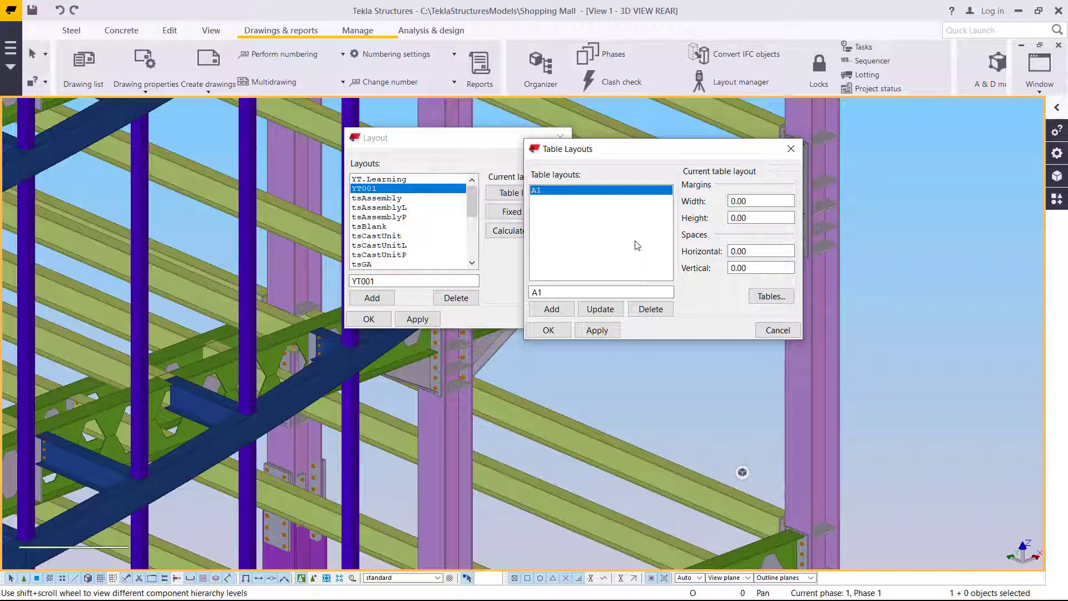
Step: Add the Youtube Titleblock template to the chosen tables of the A1 table layout and select it
{"action": "left_click", "coordinate": [771, 297]}
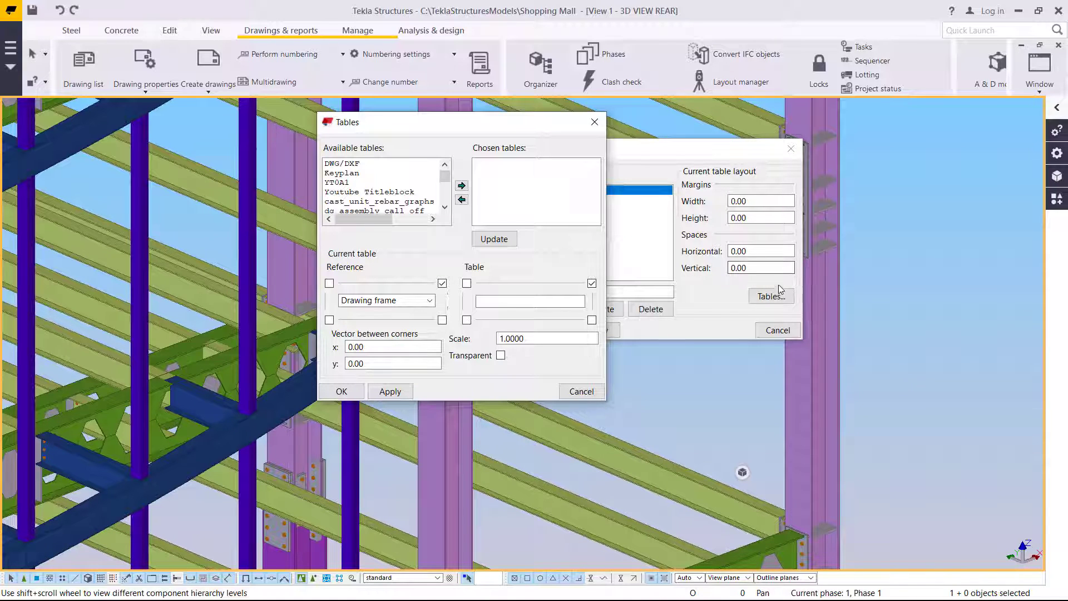
{"action": "left_click", "coordinate": [357, 193]}
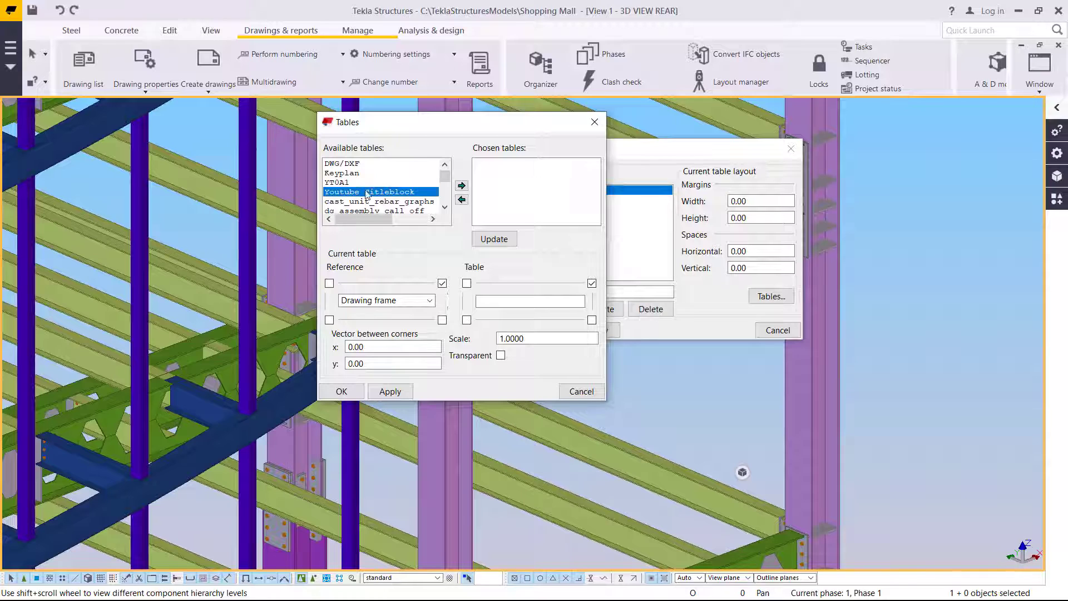
{"action": "left_click", "coordinate": [462, 186]}
{"action": "left_click", "coordinate": [515, 165]}
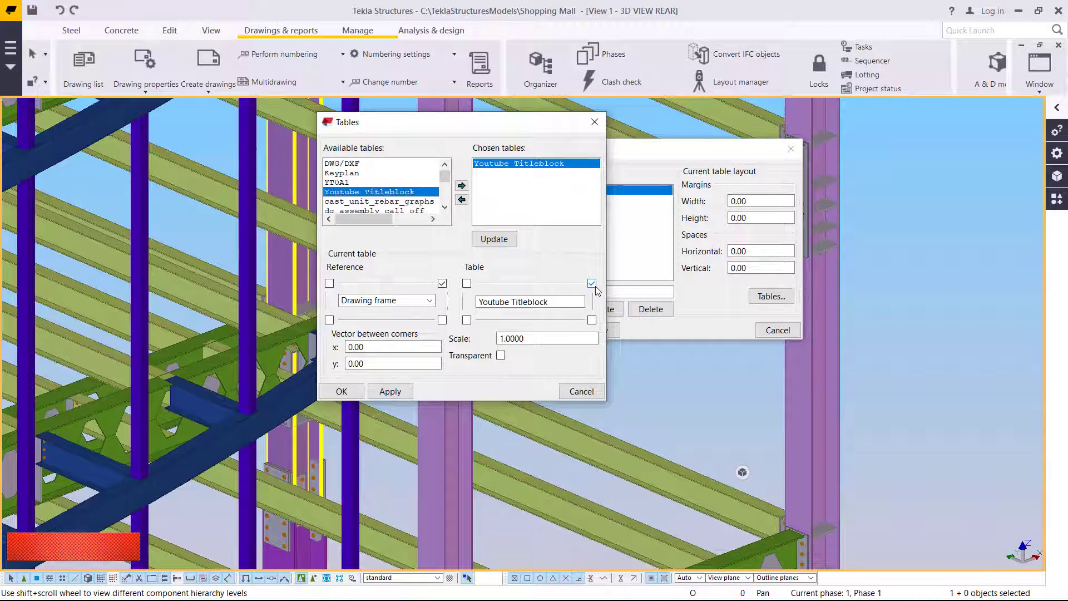
Step: Anchor the title block's lower-right corner to the drawing frame's lower-right corner, update the table and accept the table settings
{"action": "left_click", "coordinate": [592, 320]}
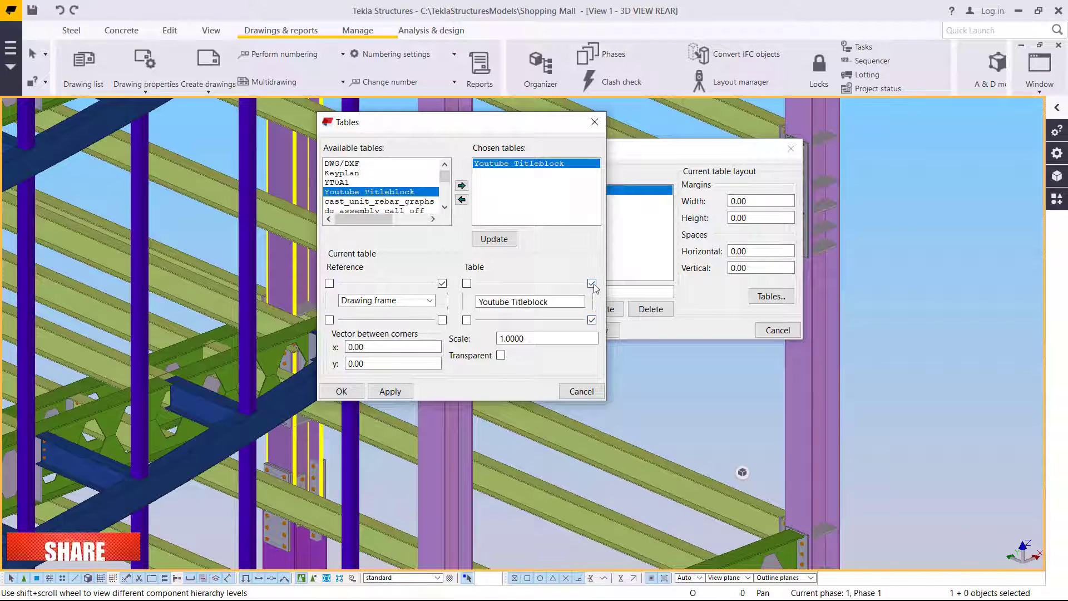
{"action": "left_click", "coordinate": [442, 283]}
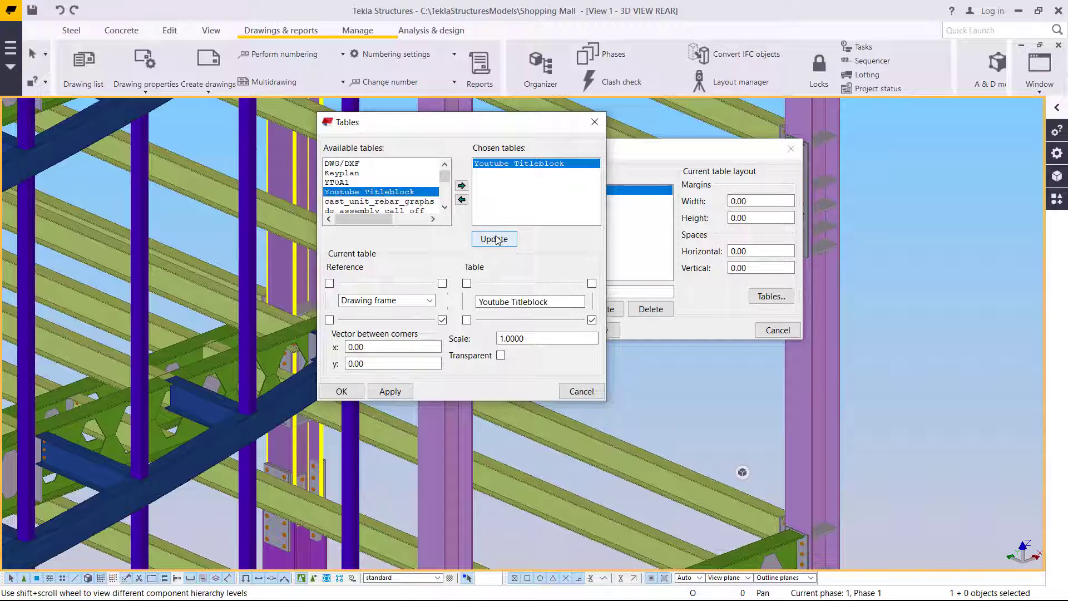
{"action": "left_click", "coordinate": [390, 392]}
{"action": "left_click", "coordinate": [341, 392]}
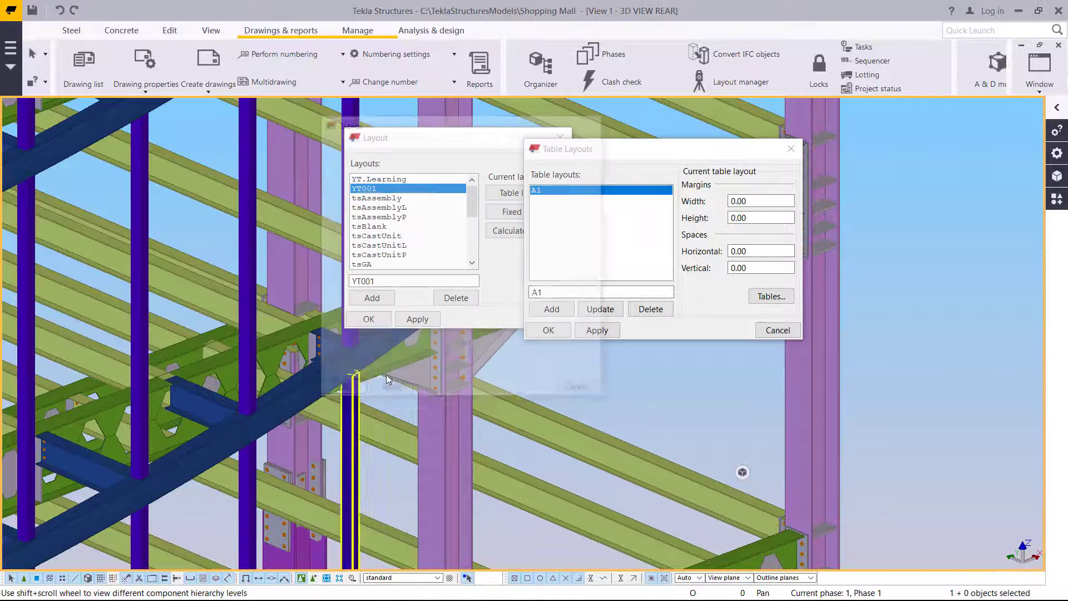
Step: Apply and accept the A1 table layout and the YT001 drawing layout
{"action": "left_click", "coordinate": [599, 330]}
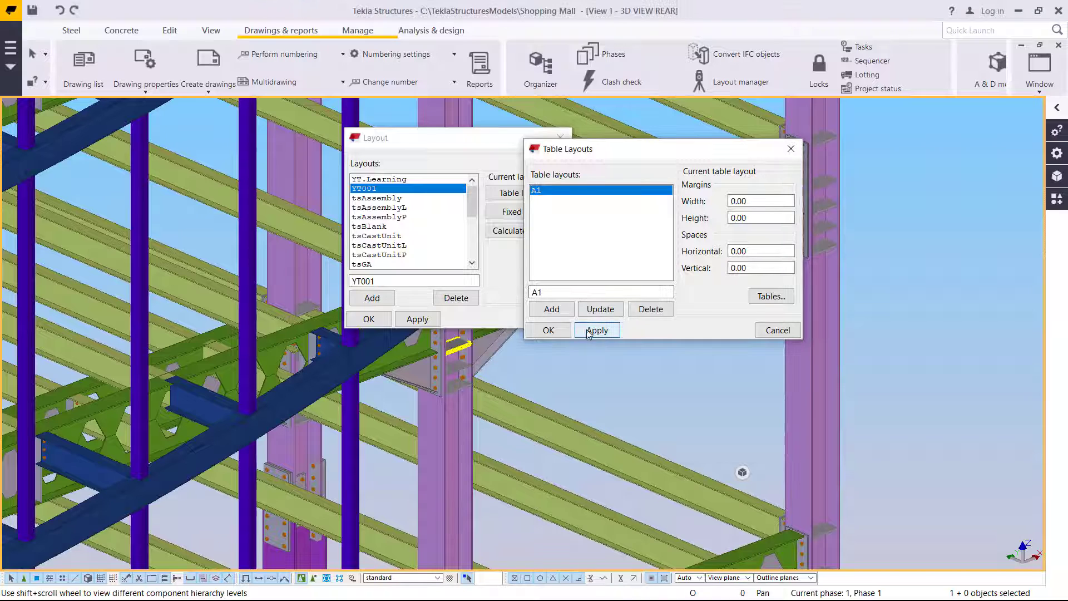
{"action": "left_click", "coordinate": [551, 331]}
{"action": "left_click", "coordinate": [419, 320]}
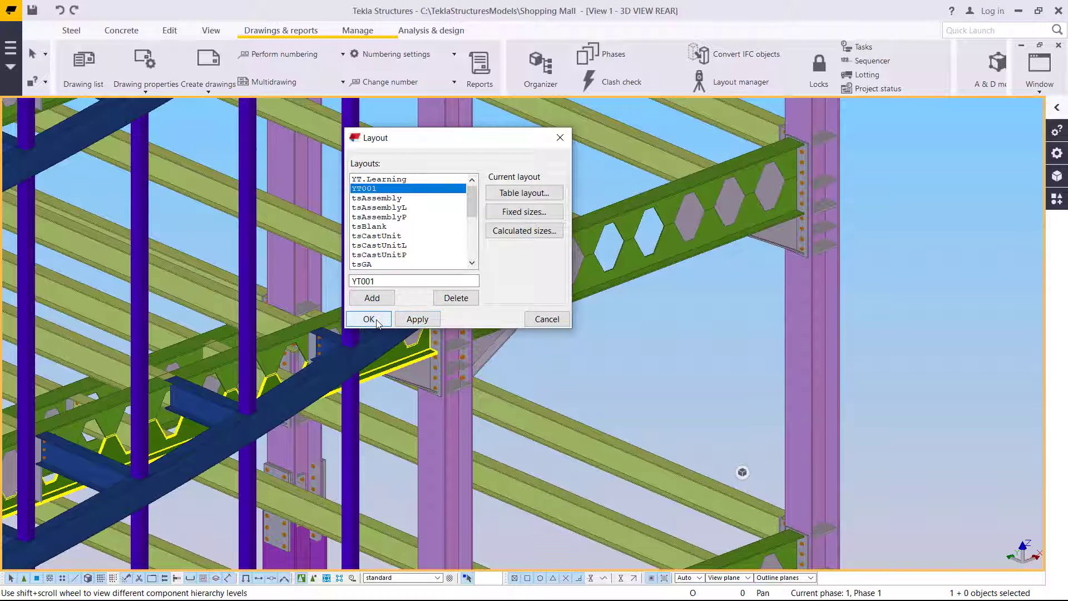
{"action": "left_click", "coordinate": [369, 320]}
Step: Set the layout in the general arrangement drawing properties to YT001
{"action": "left_click", "coordinate": [659, 269]}
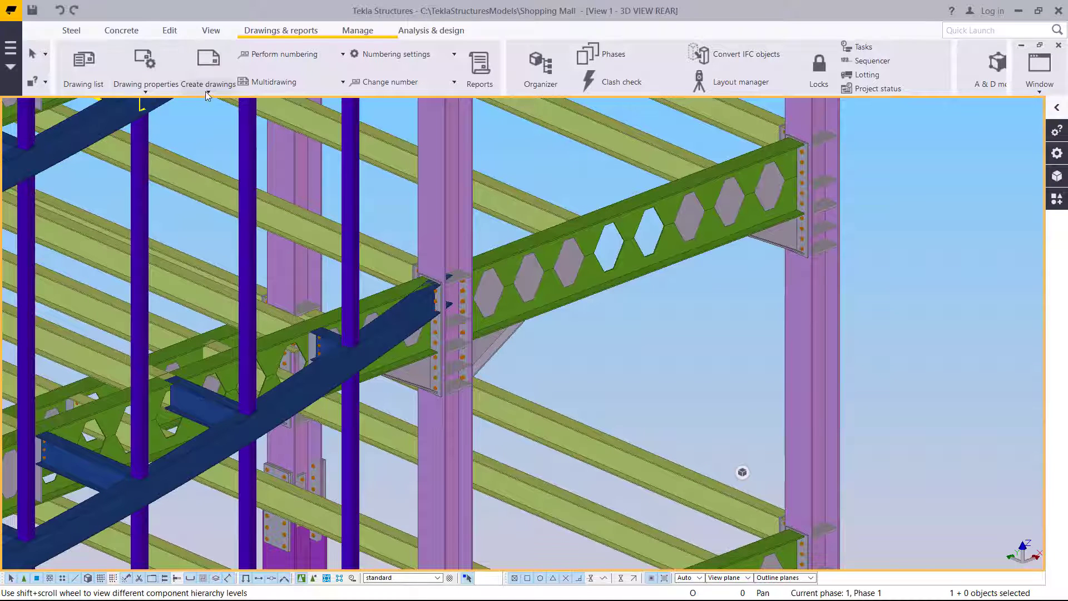
{"action": "left_click", "coordinate": [148, 95]}
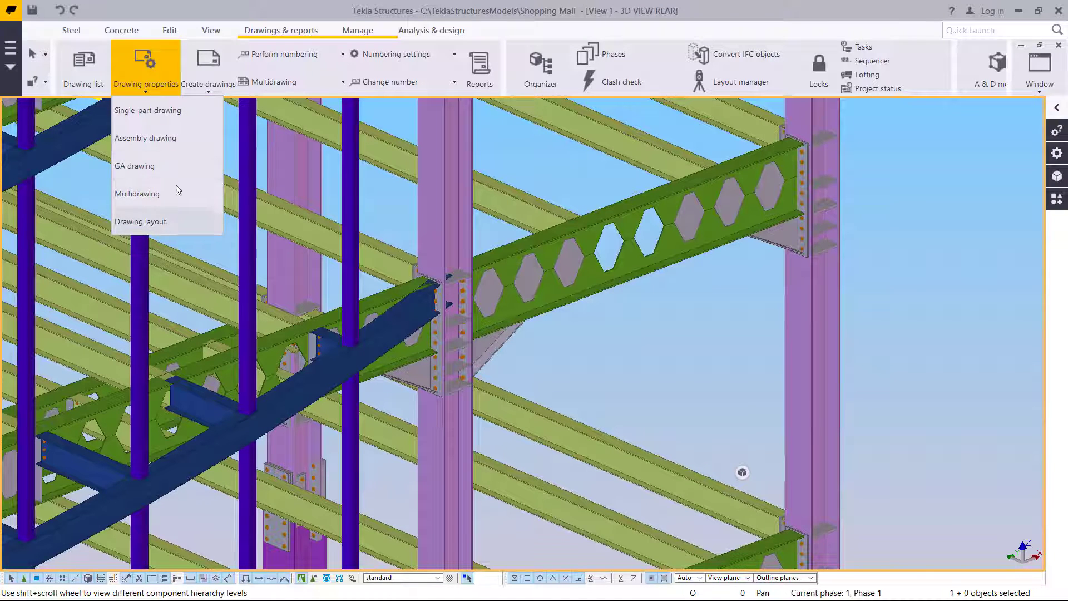
{"action": "left_click", "coordinate": [145, 168]}
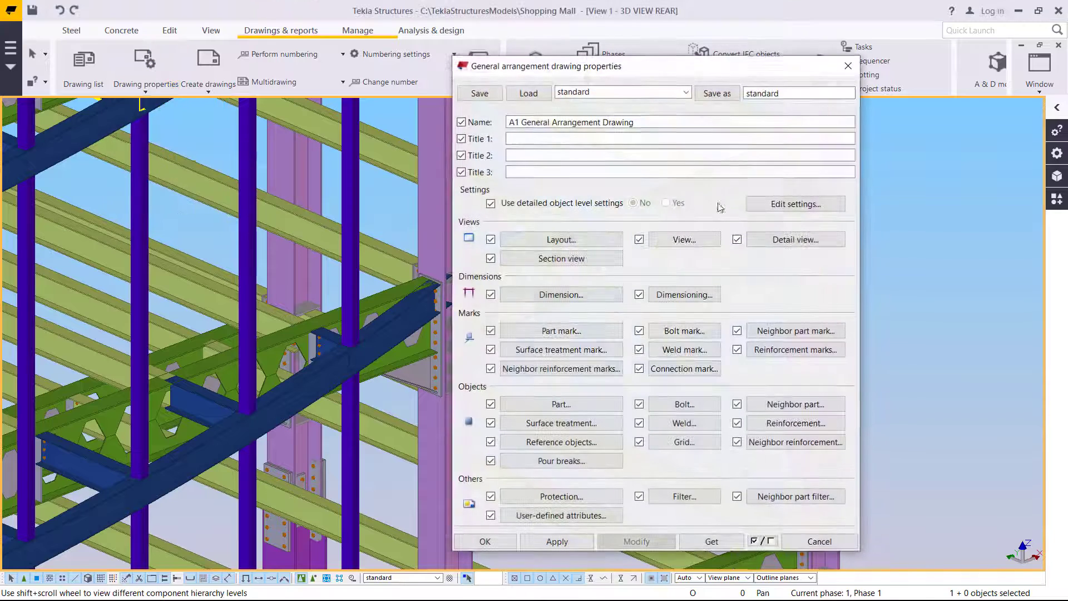
{"action": "left_click", "coordinate": [590, 241]}
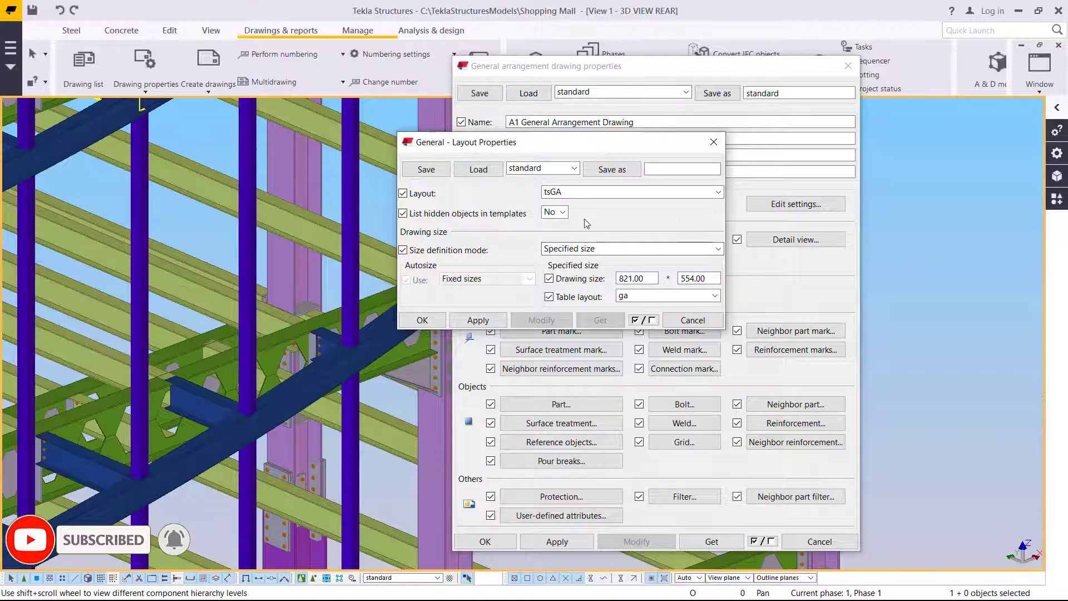
{"action": "left_click", "coordinate": [718, 193]}
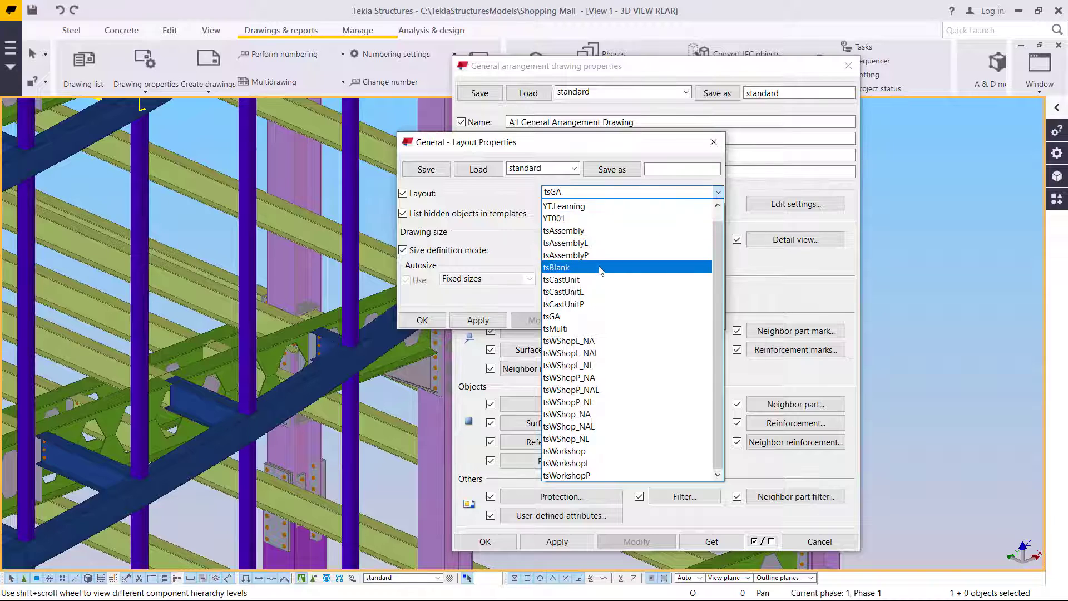
{"action": "scroll", "coordinate": [612, 234], "scroll_direction": "up", "scroll_amount": 1}
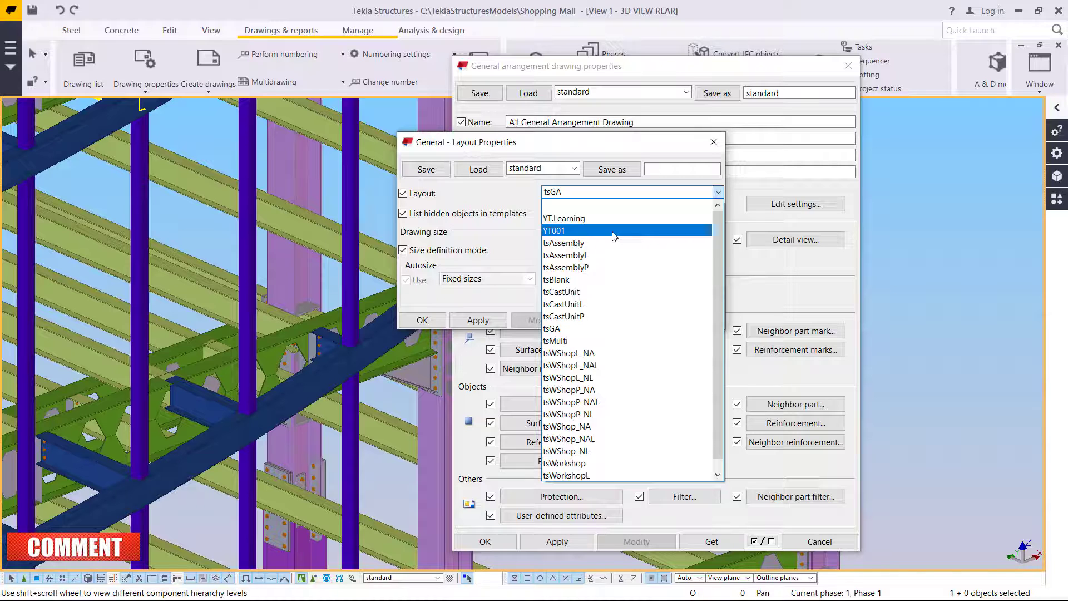
{"action": "left_click", "coordinate": [612, 232]}
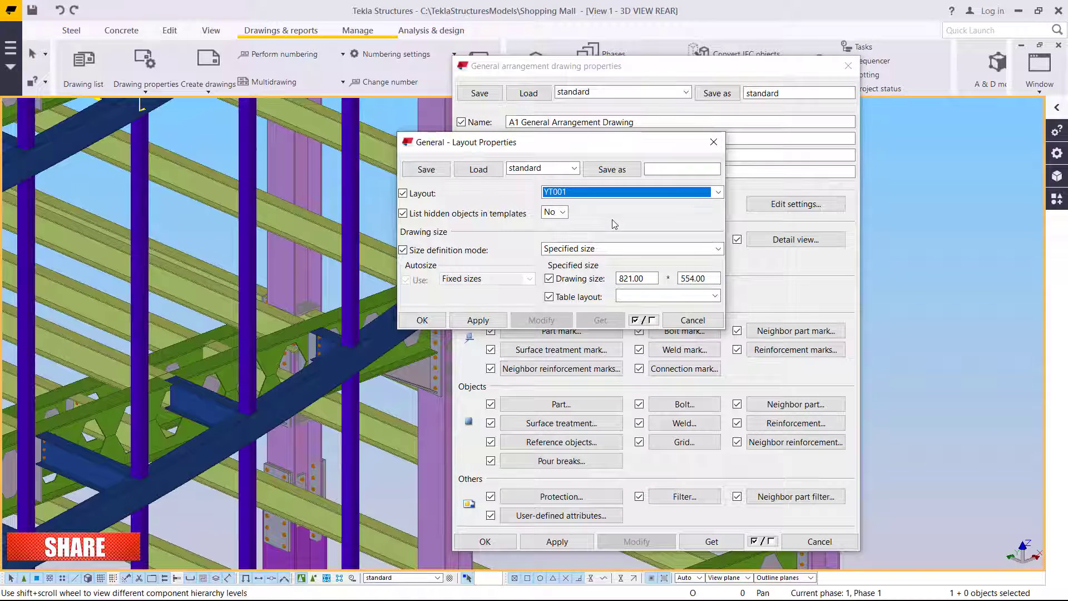
Step: Choose the A1 table layout for the general arrangement drawings, and apply and accept the layout properties
{"action": "left_click", "coordinate": [714, 297]}
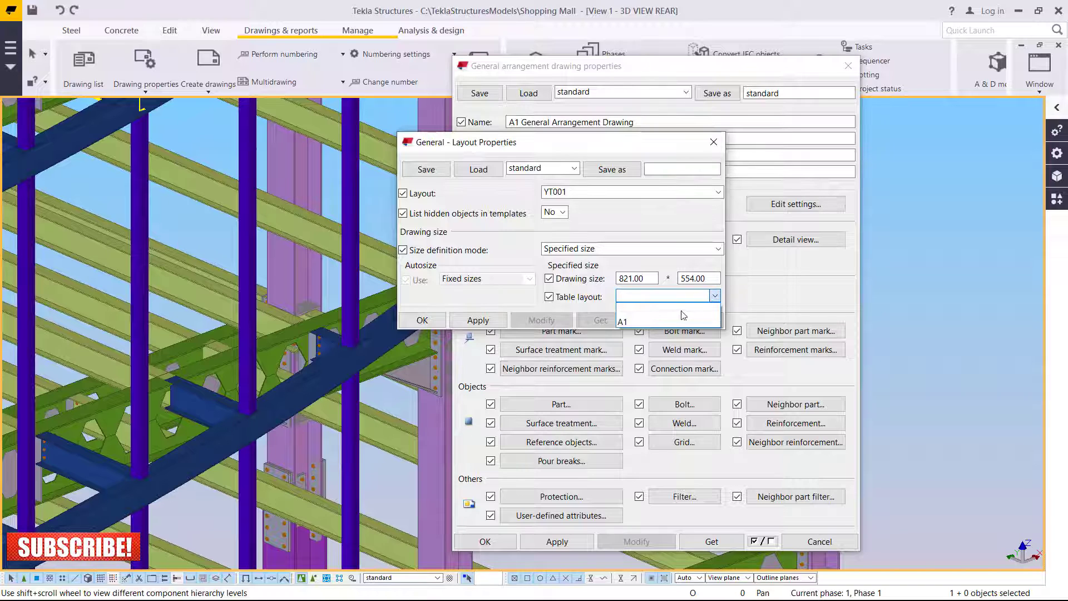
{"action": "left_click", "coordinate": [639, 322]}
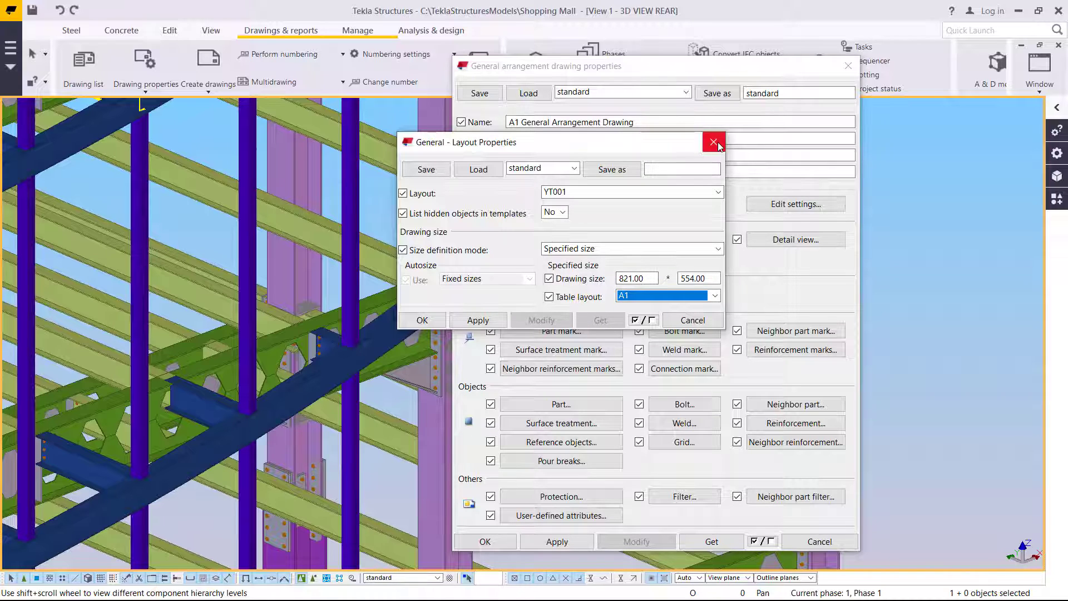
{"action": "left_click", "coordinate": [479, 321]}
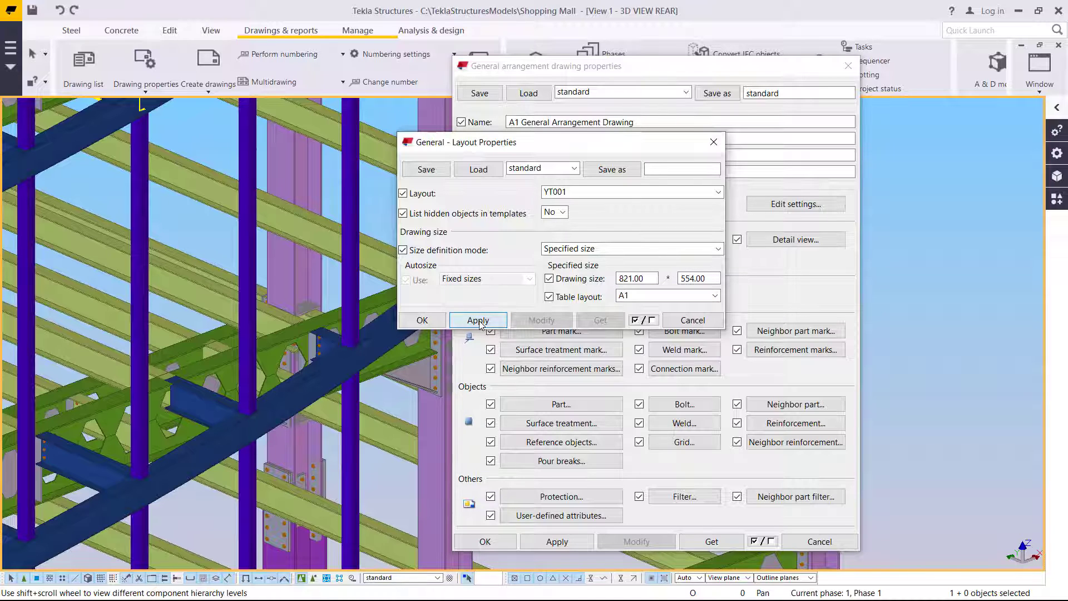
{"action": "left_click", "coordinate": [422, 320]}
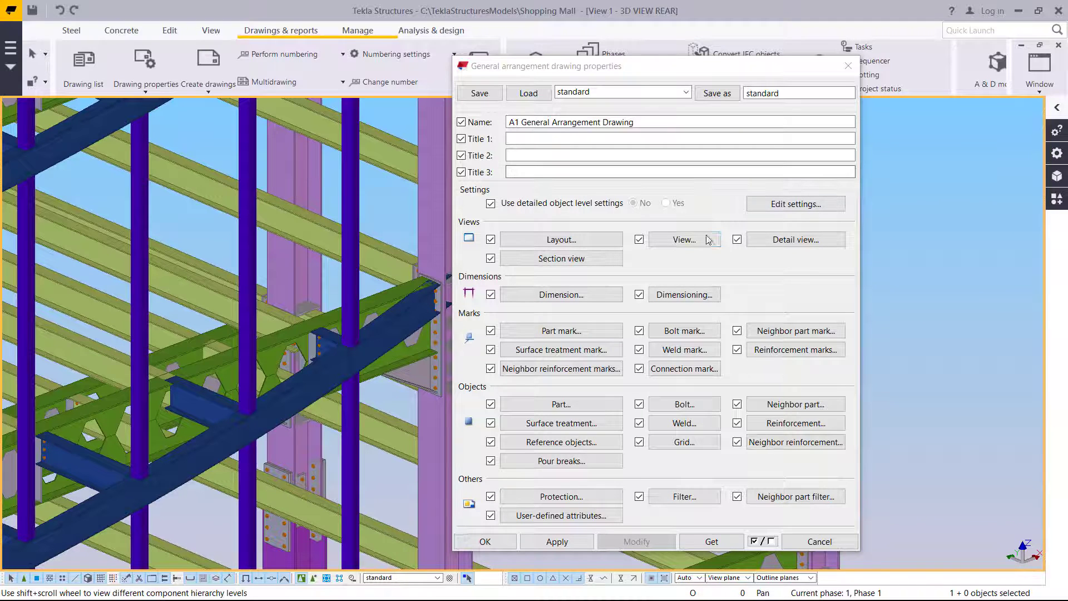
Step: Check the general arrangement view properties, close them, and apply and accept the drawing properties
{"action": "left_click", "coordinate": [685, 240]}
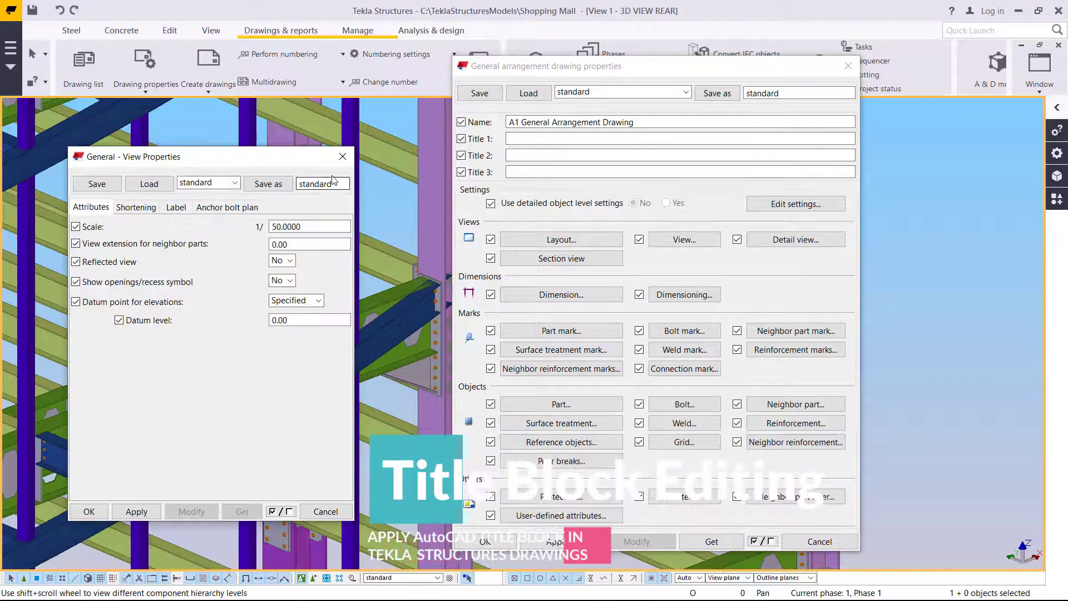
{"action": "left_click", "coordinate": [343, 156]}
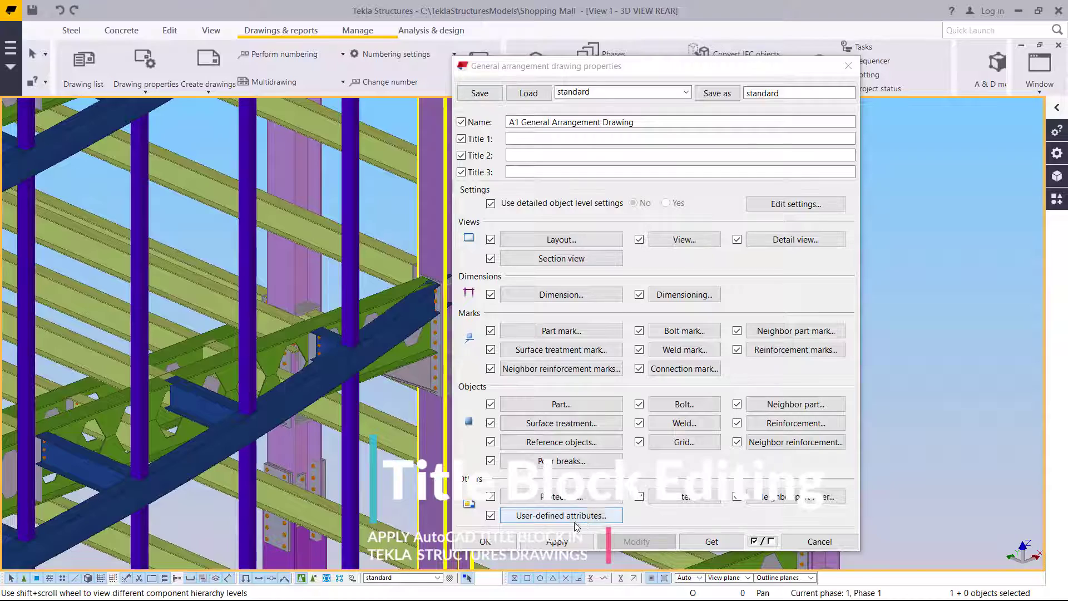
{"action": "left_click", "coordinate": [555, 542]}
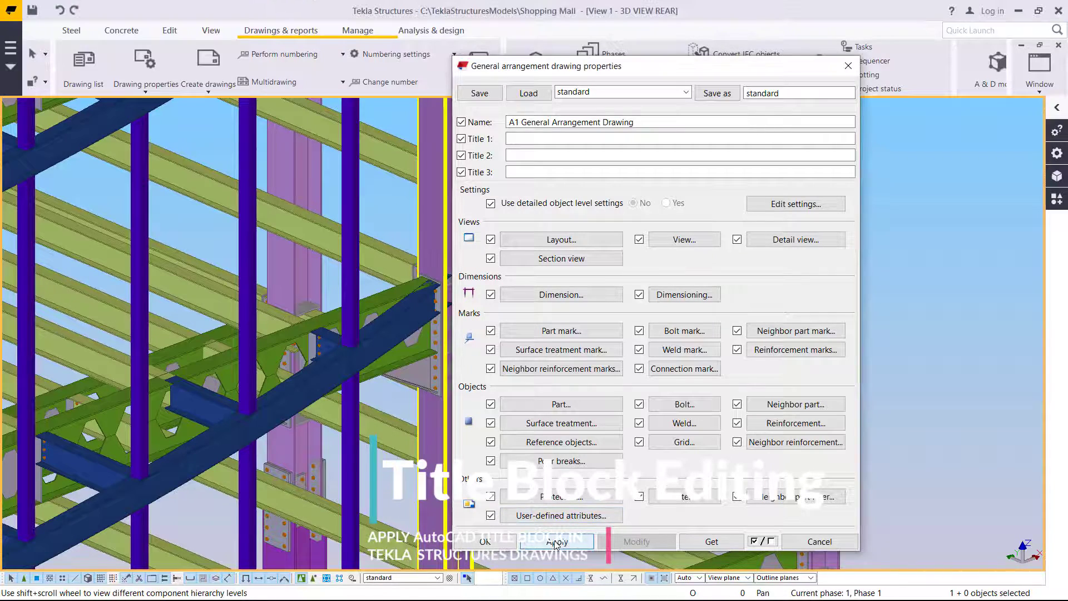
{"action": "left_click", "coordinate": [496, 544]}
Step: Open the elevations drawing ENQ-2-07 from the enlarged drawing list, minimize the list and dismiss the template warning
{"action": "scroll", "coordinate": [351, 270], "scroll_direction": "down", "scroll_amount": 2}
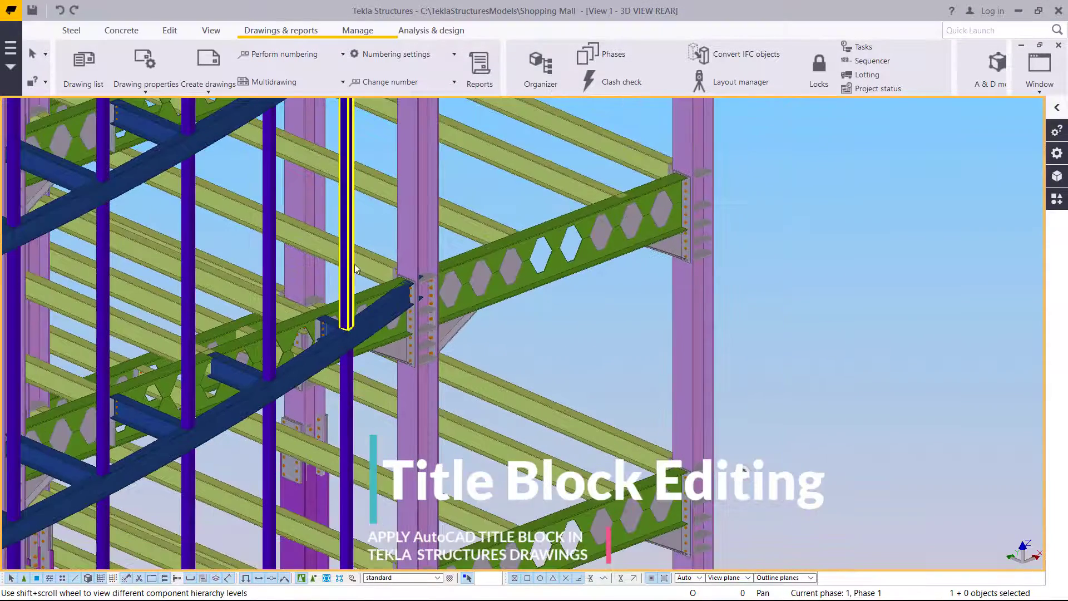
{"action": "scroll", "coordinate": [355, 269], "scroll_direction": "down", "scroll_amount": 1}
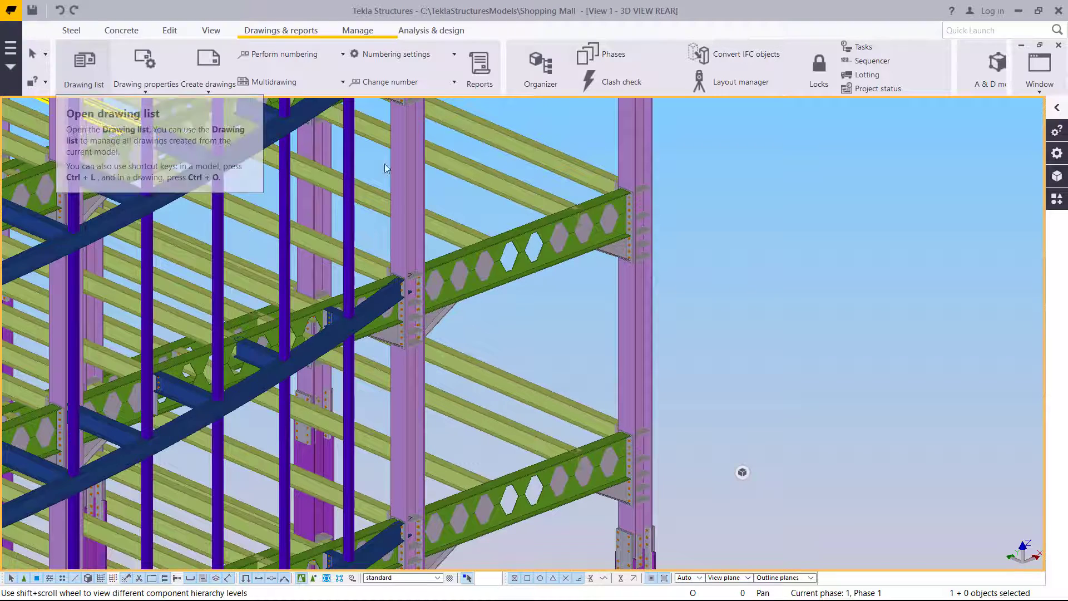
{"action": "left_click", "coordinate": [85, 78]}
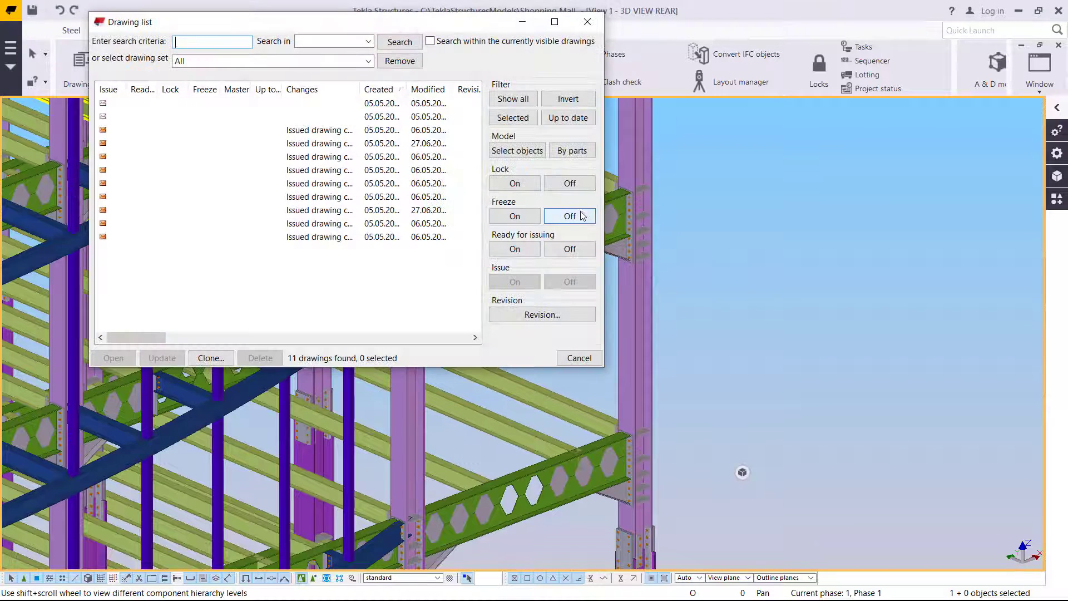
{"action": "left_click", "coordinate": [555, 21]}
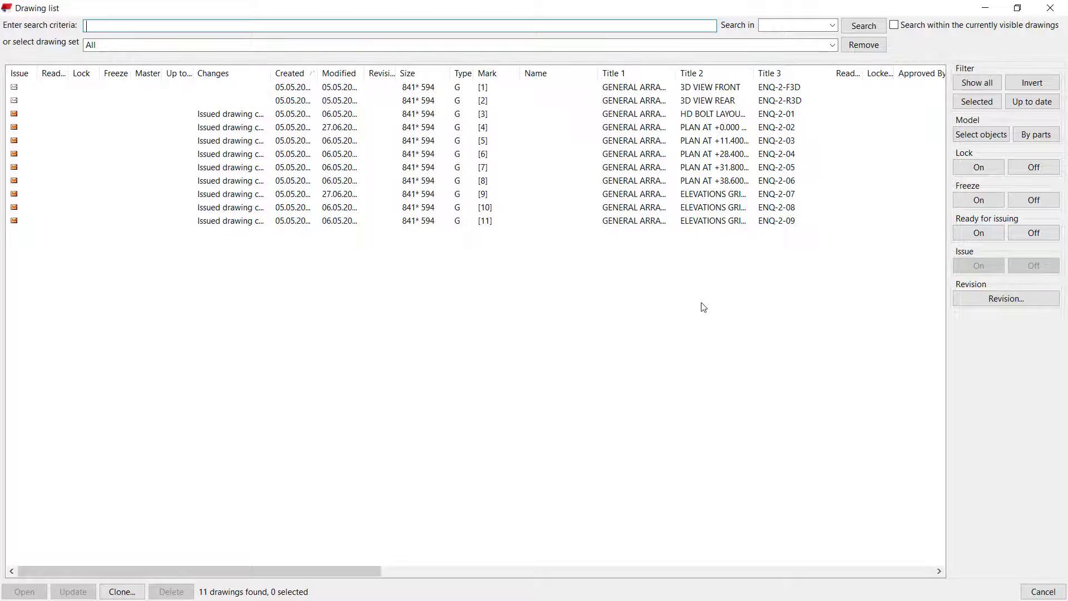
{"action": "double_click", "coordinate": [765, 195]}
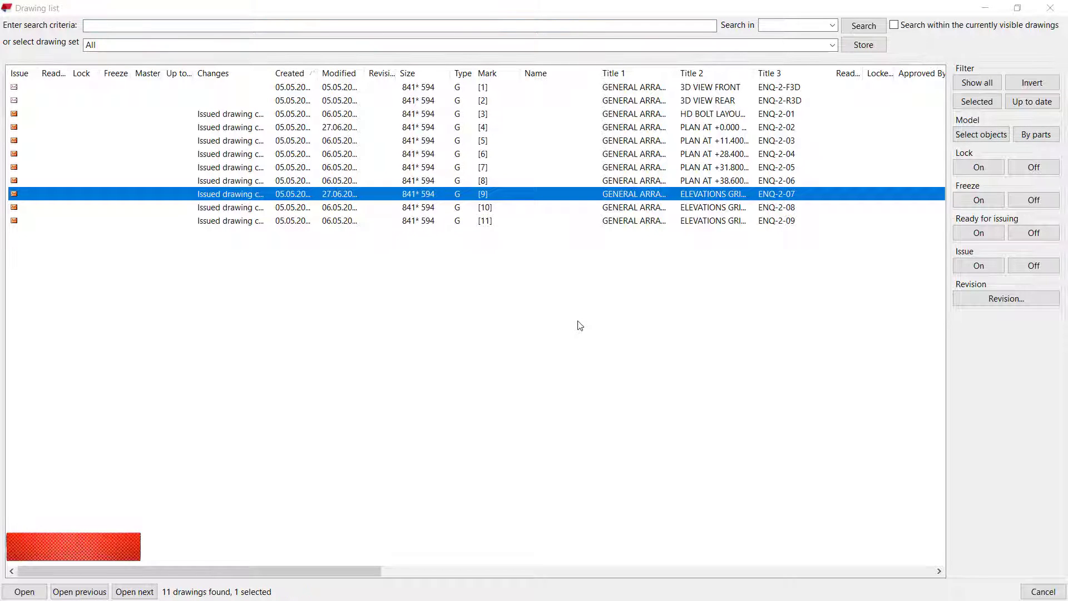
{"action": "left_click", "coordinate": [986, 9]}
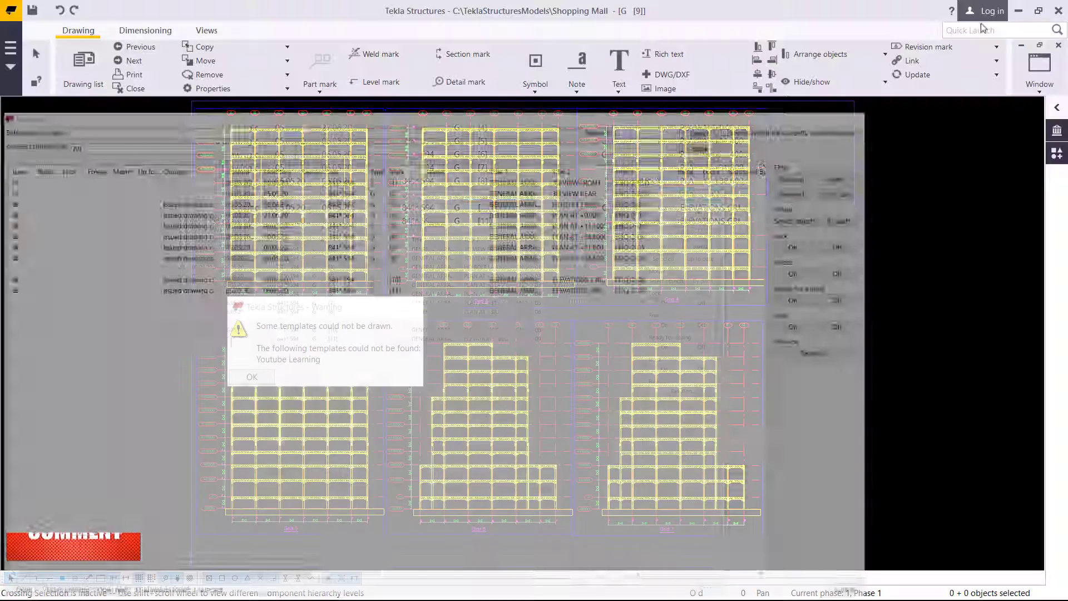
{"action": "left_click", "coordinate": [251, 378]}
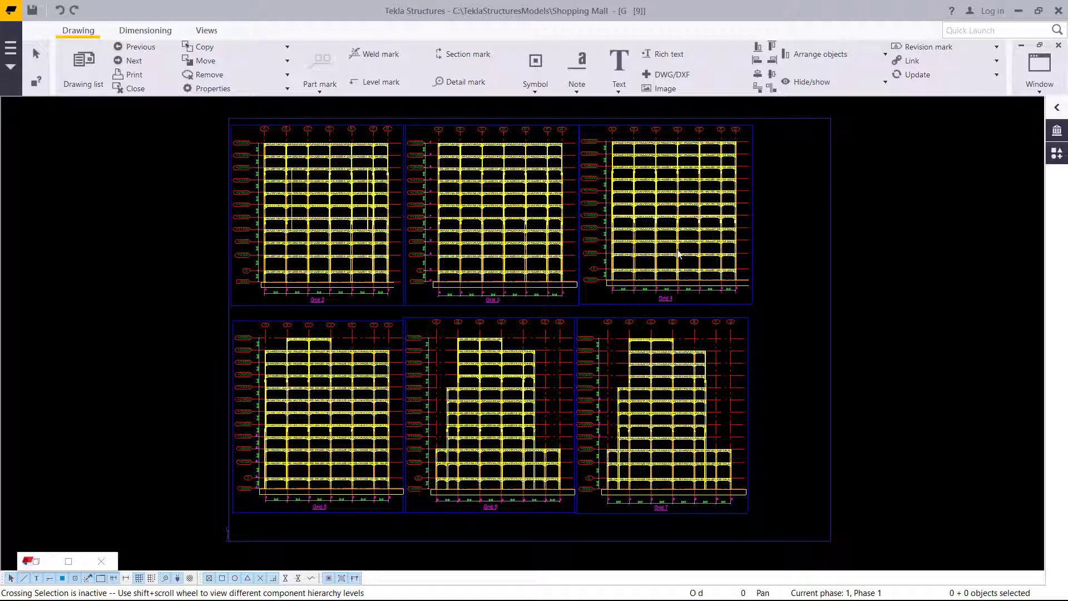
Step: Change the layout in the open elevations drawing's layout properties to YT001
{"action": "double_click", "coordinate": [796, 299]}
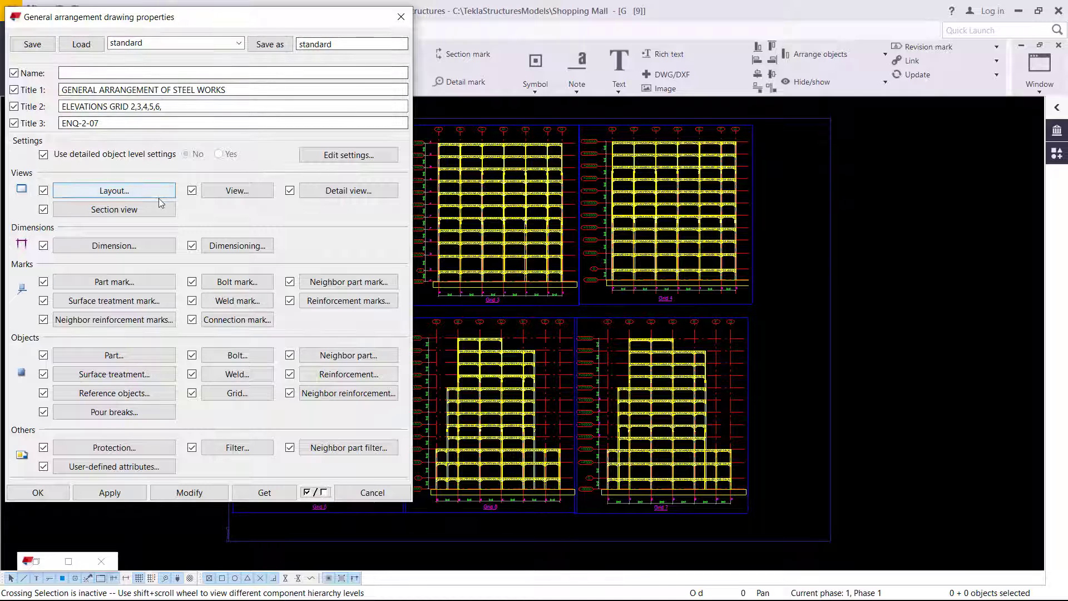
{"action": "left_click", "coordinate": [139, 193]}
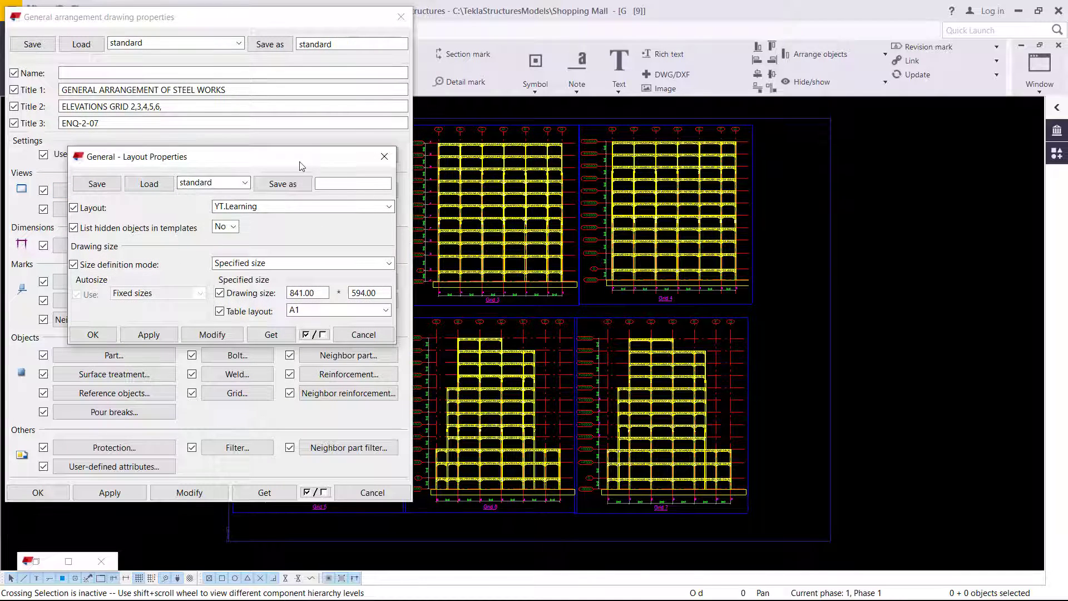
{"action": "left_click_drag", "start_coordinate": [300, 165], "coordinate": [667, 160]}
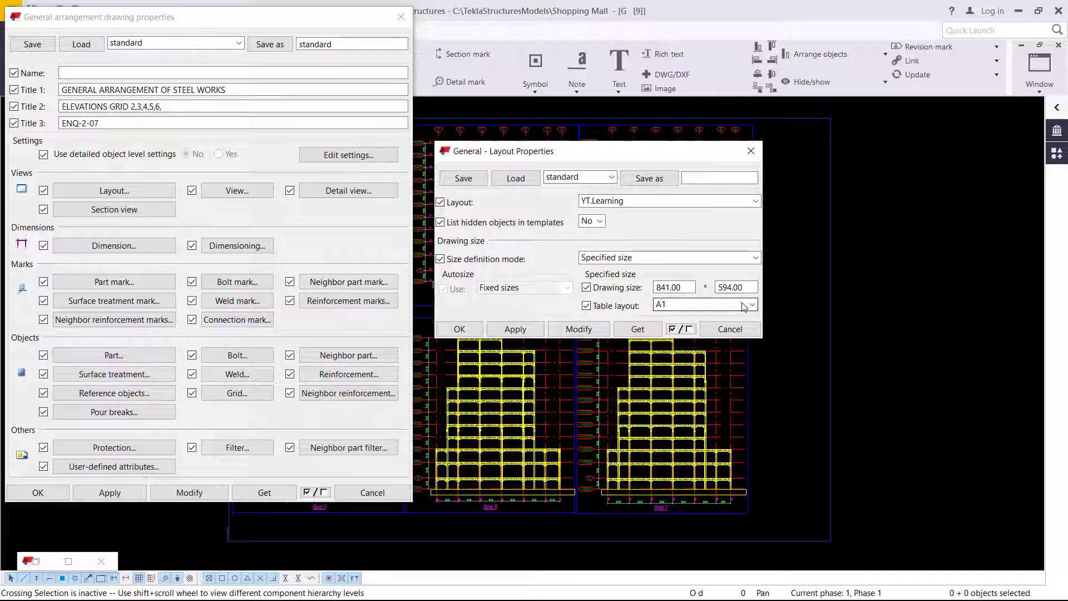
{"action": "left_click", "coordinate": [755, 201]}
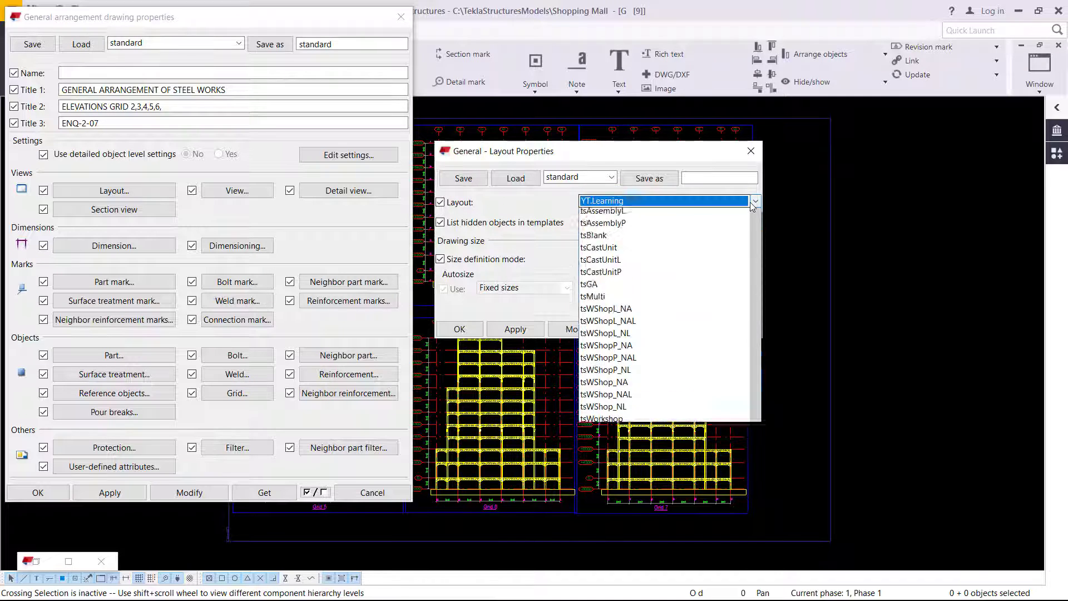
{"action": "left_click", "coordinate": [749, 199]}
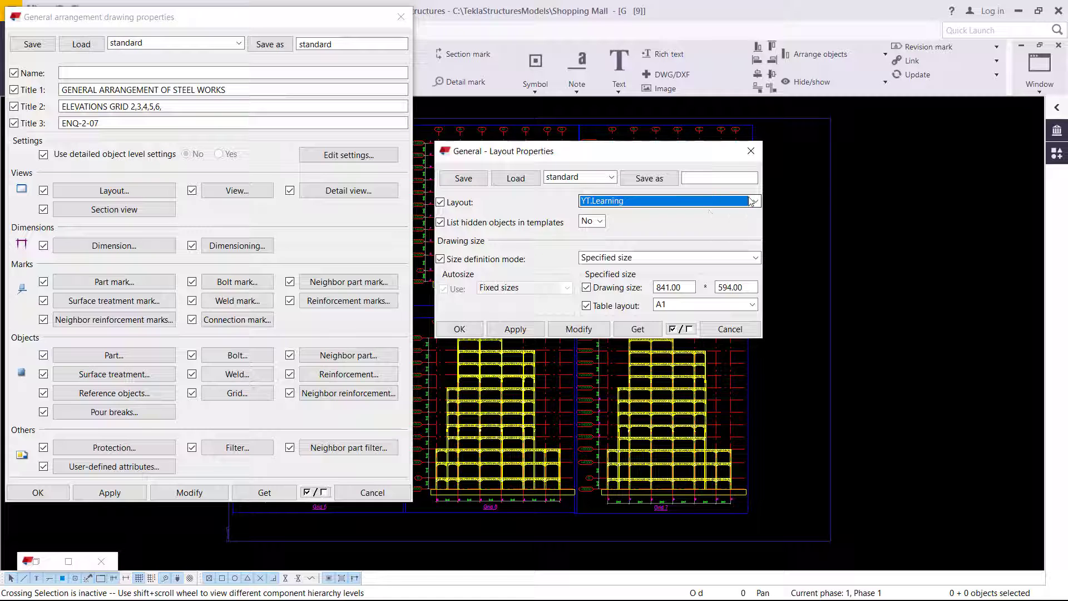
{"action": "left_click", "coordinate": [751, 202]}
{"action": "left_click", "coordinate": [744, 234]}
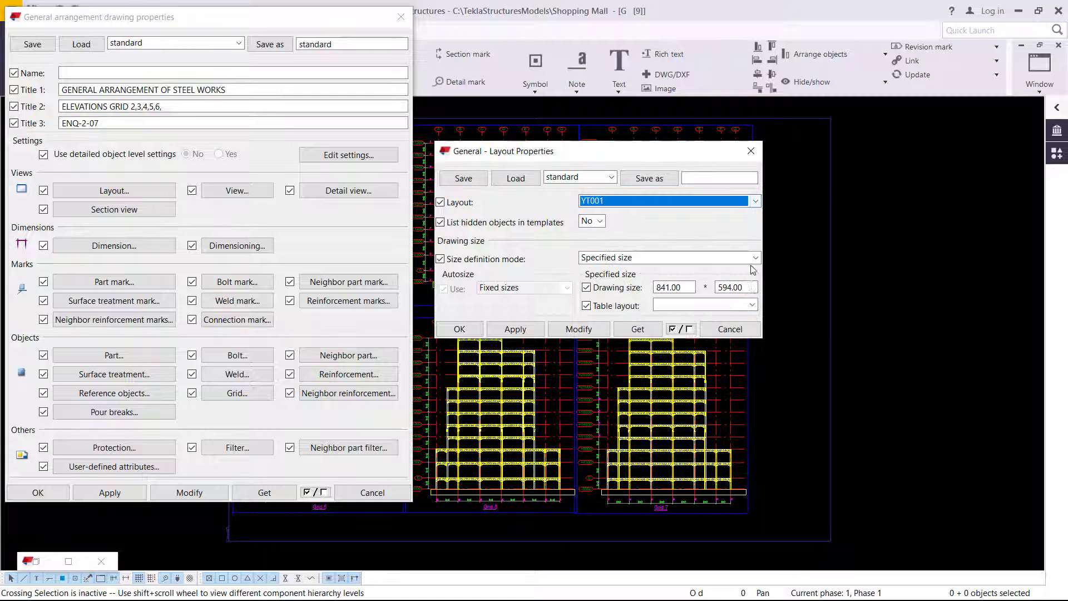
Step: Select the A1 table layout, modify the elevations drawing with it, and accept the layout and drawing properties
{"action": "left_click", "coordinate": [752, 305]}
{"action": "left_click", "coordinate": [693, 327]}
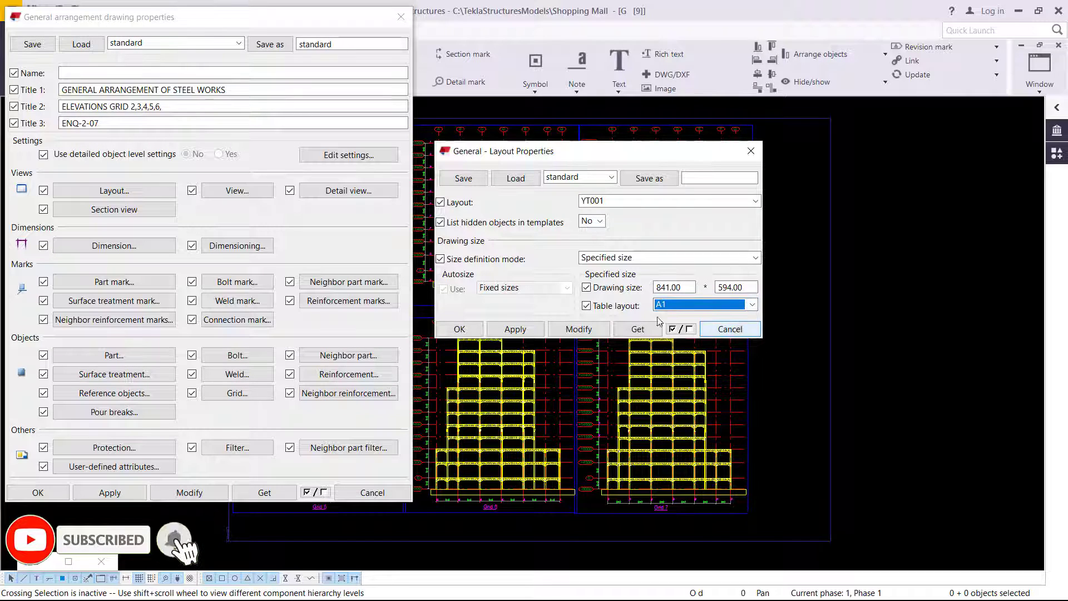
{"action": "left_click", "coordinate": [577, 330]}
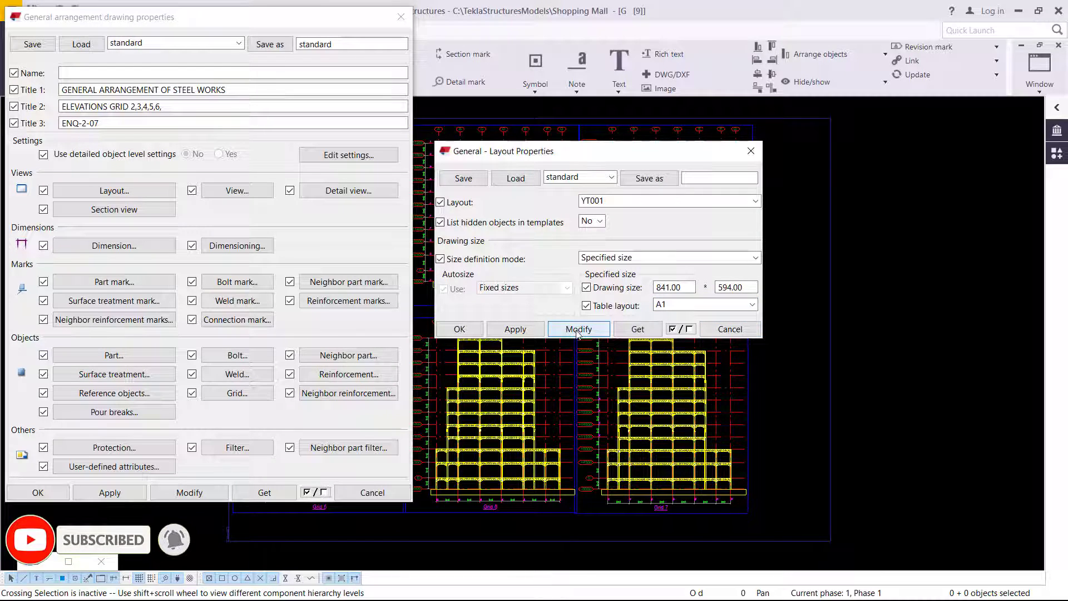
{"action": "left_click", "coordinate": [518, 330]}
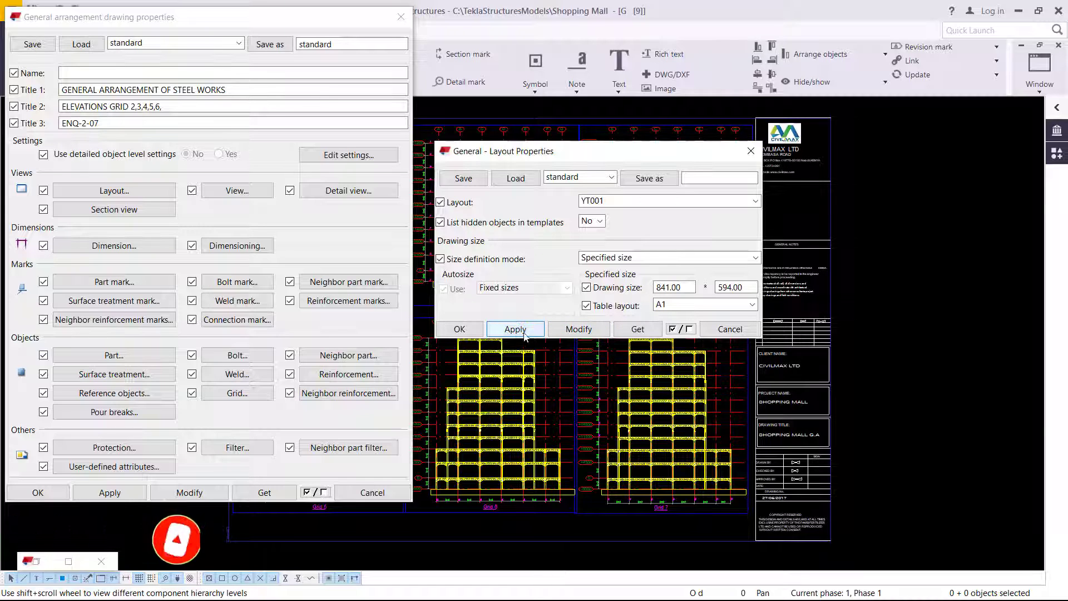
{"action": "left_click", "coordinate": [460, 329]}
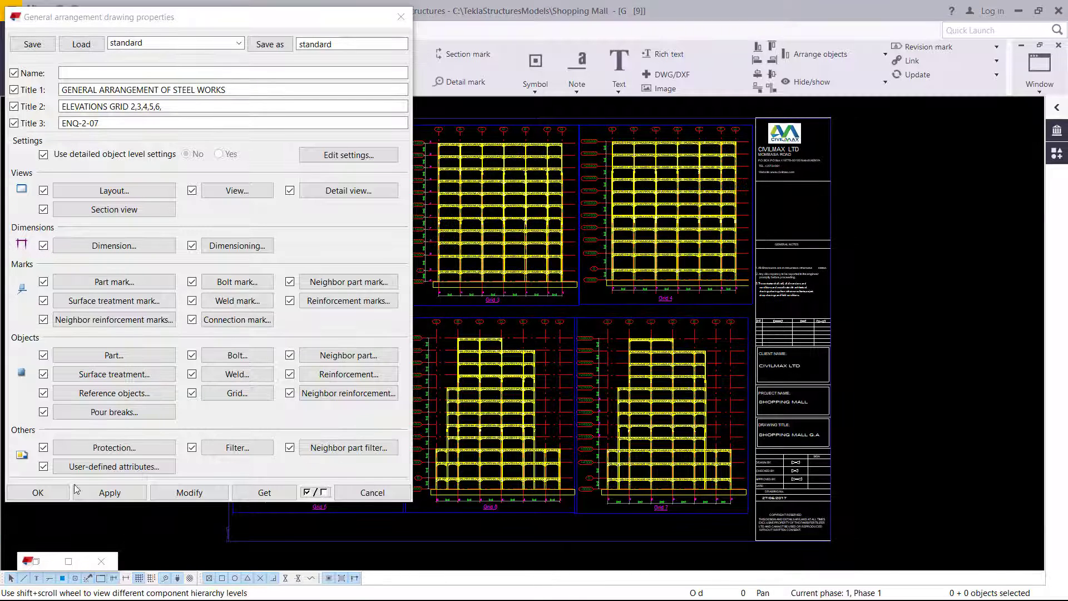
{"action": "left_click", "coordinate": [38, 493]}
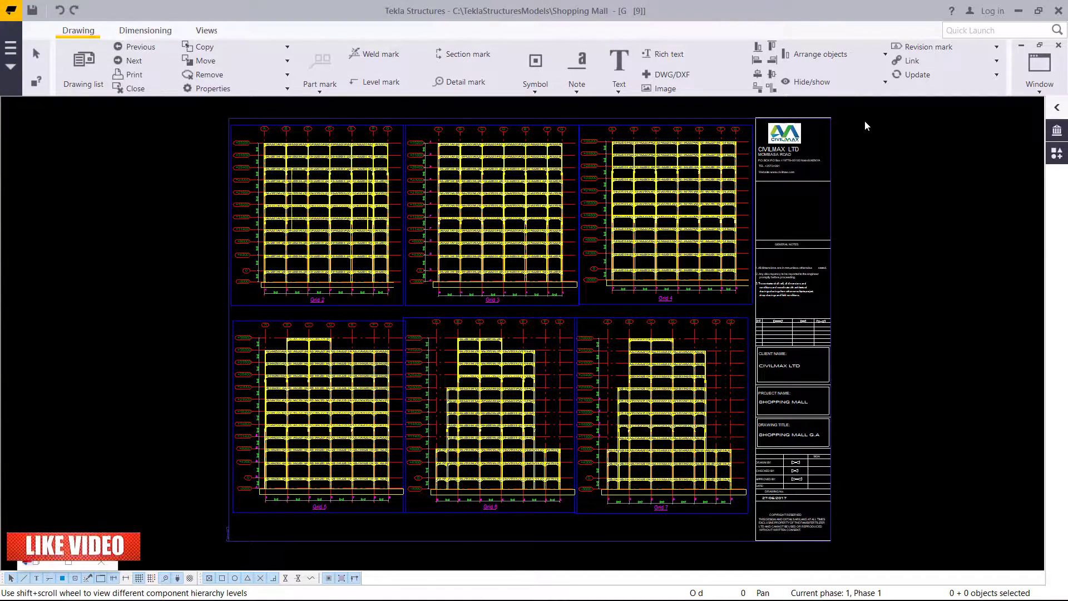
Step: Examine the logo, company details and general notes in the elevations drawing's title block
{"action": "scroll", "coordinate": [865, 121], "scroll_direction": "up", "scroll_amount": 1}
{"action": "scroll", "coordinate": [562, 285], "scroll_direction": "up", "scroll_amount": 5}
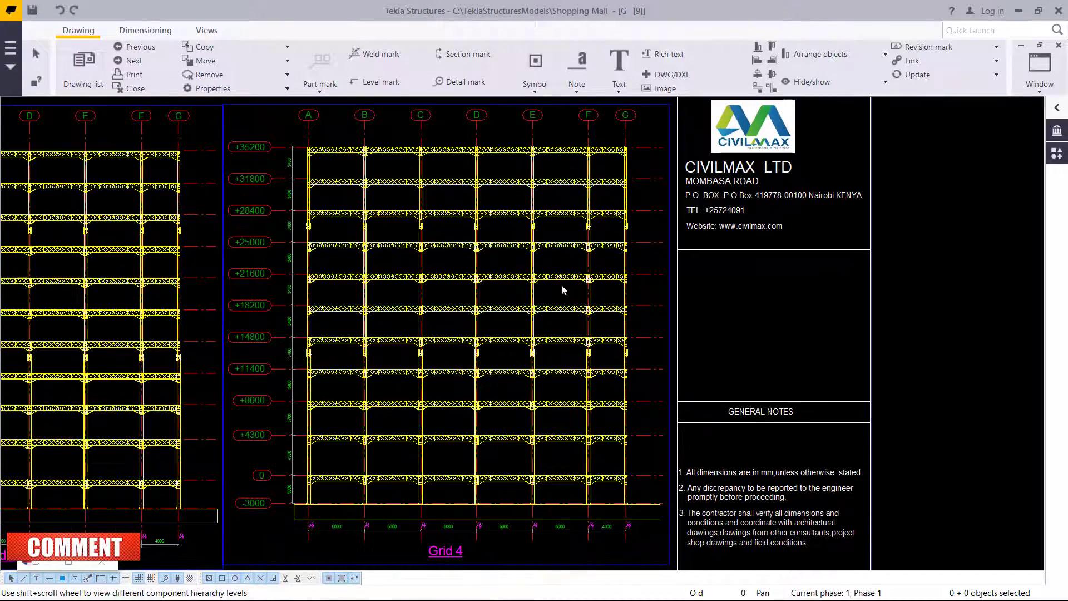
{"action": "scroll", "coordinate": [720, 199], "scroll_direction": "down", "scroll_amount": 2}
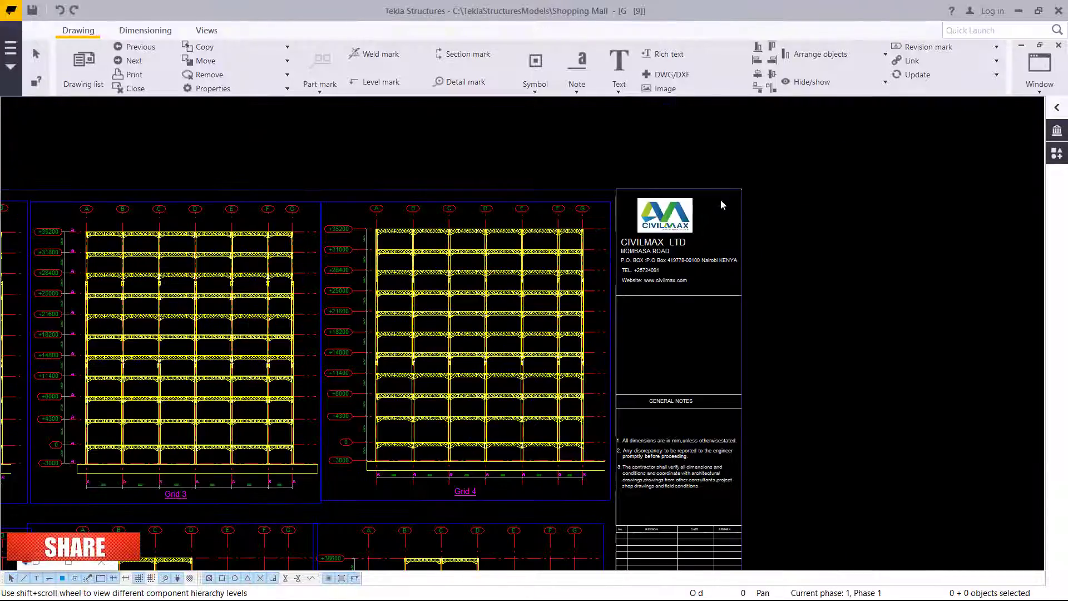
{"action": "scroll", "coordinate": [699, 240], "scroll_direction": "up", "scroll_amount": 6}
{"action": "scroll", "coordinate": [699, 241], "scroll_direction": "down", "scroll_amount": 5}
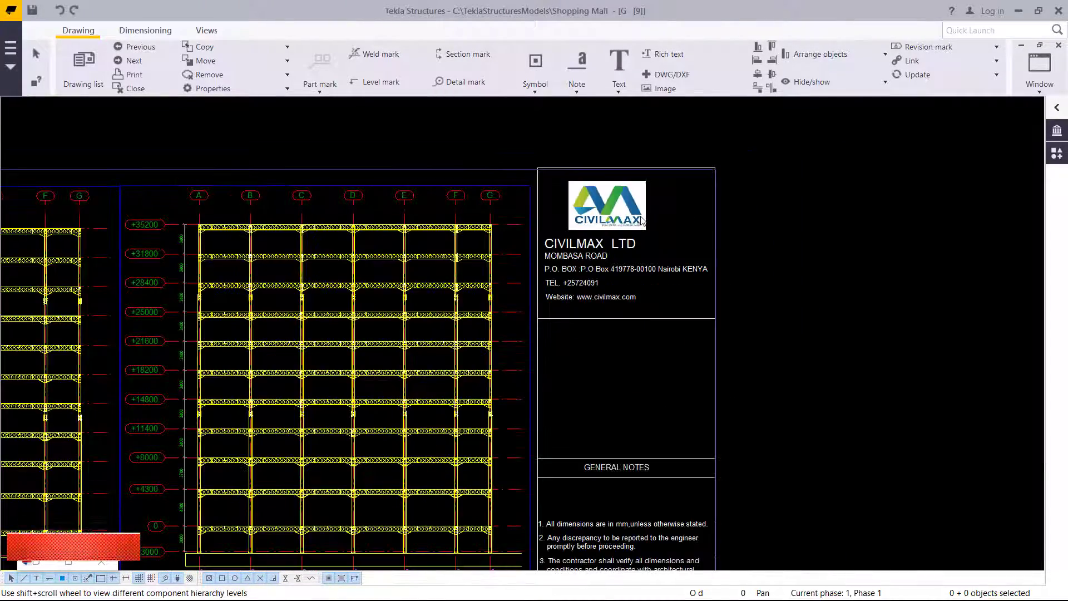
Step: Examine the client, project, drawing title, sign-off and date entries in the lower part of the elevations drawing's title block
{"action": "scroll", "coordinate": [643, 217], "scroll_direction": "down", "scroll_amount": 4}
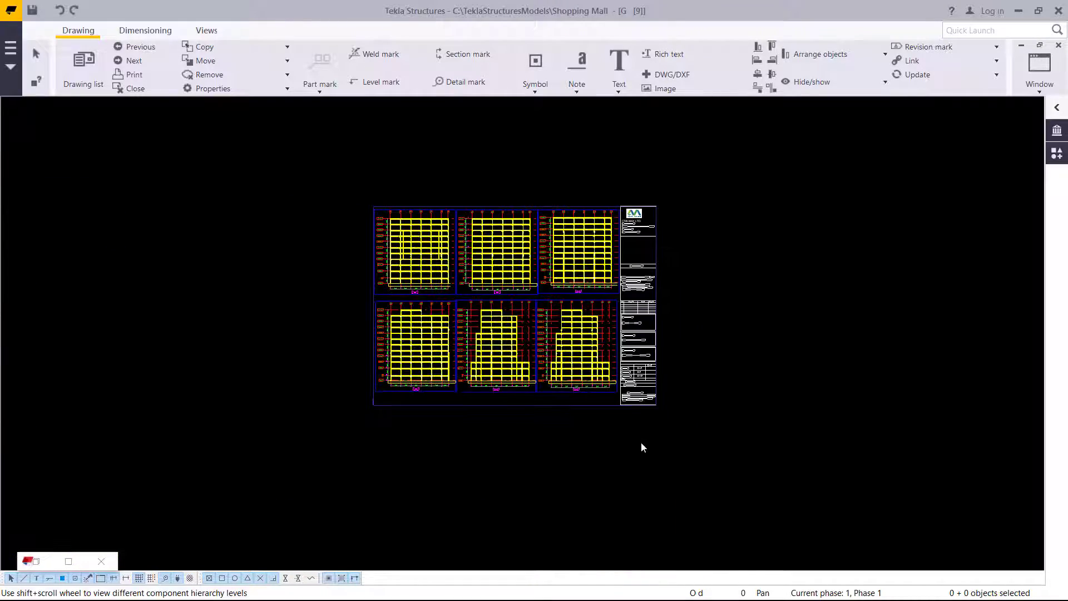
{"action": "scroll", "coordinate": [639, 392], "scroll_direction": "up", "scroll_amount": 6}
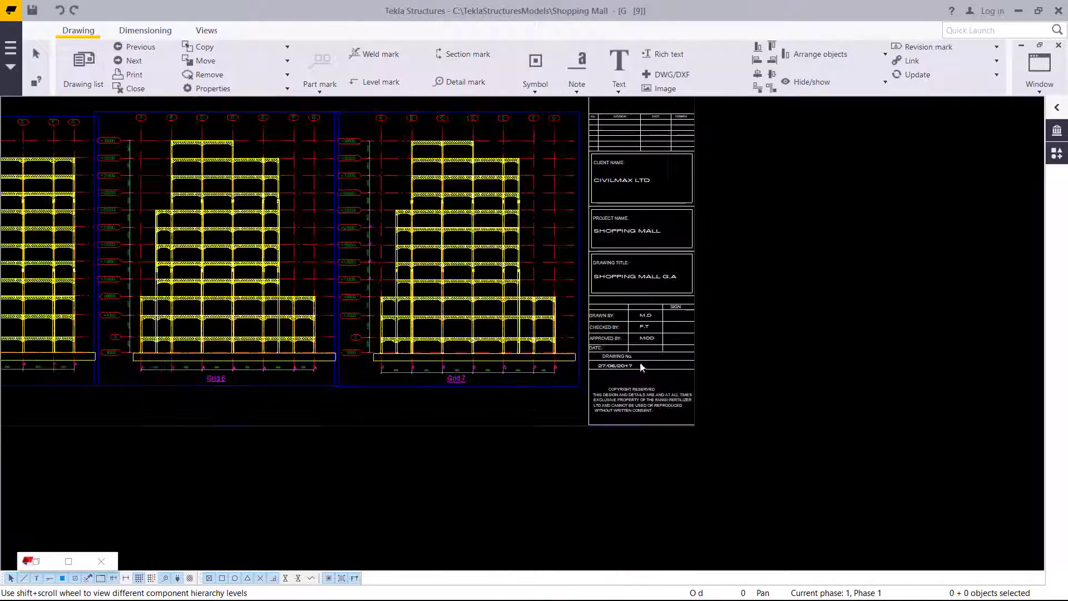
{"action": "scroll", "coordinate": [649, 332], "scroll_direction": "up", "scroll_amount": 3}
{"action": "scroll", "coordinate": [653, 307], "scroll_direction": "down", "scroll_amount": 3}
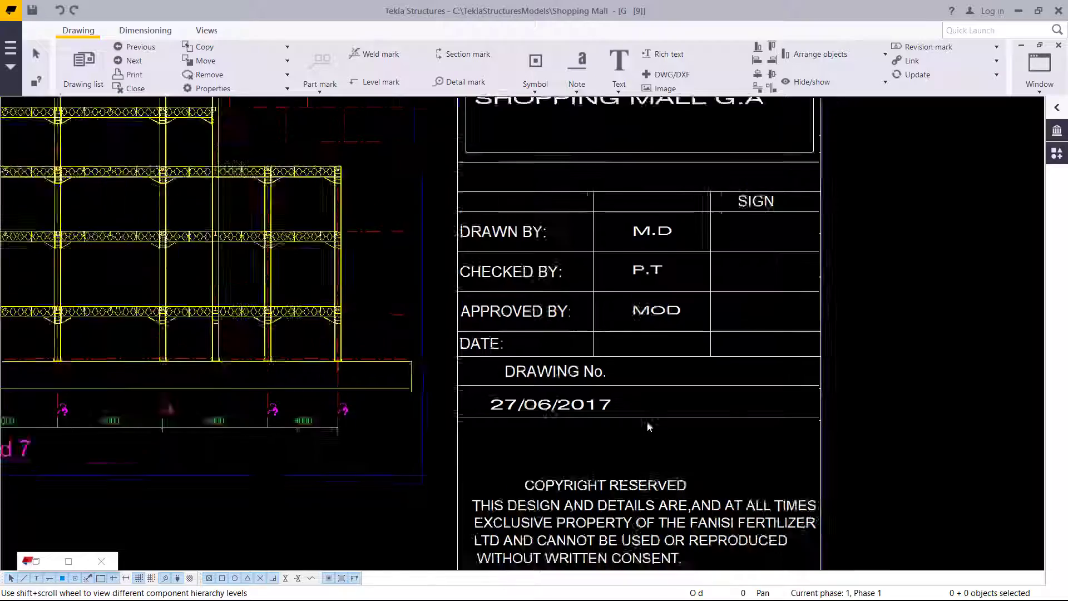
{"action": "scroll", "coordinate": [634, 185], "scroll_direction": "up", "scroll_amount": 3}
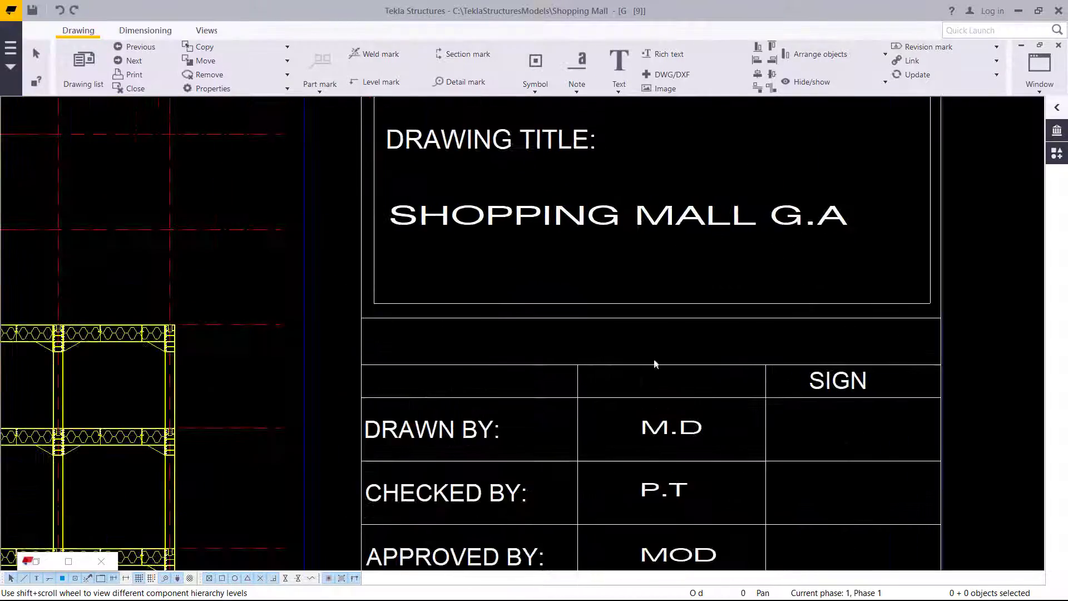
{"action": "scroll", "coordinate": [667, 424], "scroll_direction": "down", "scroll_amount": 1}
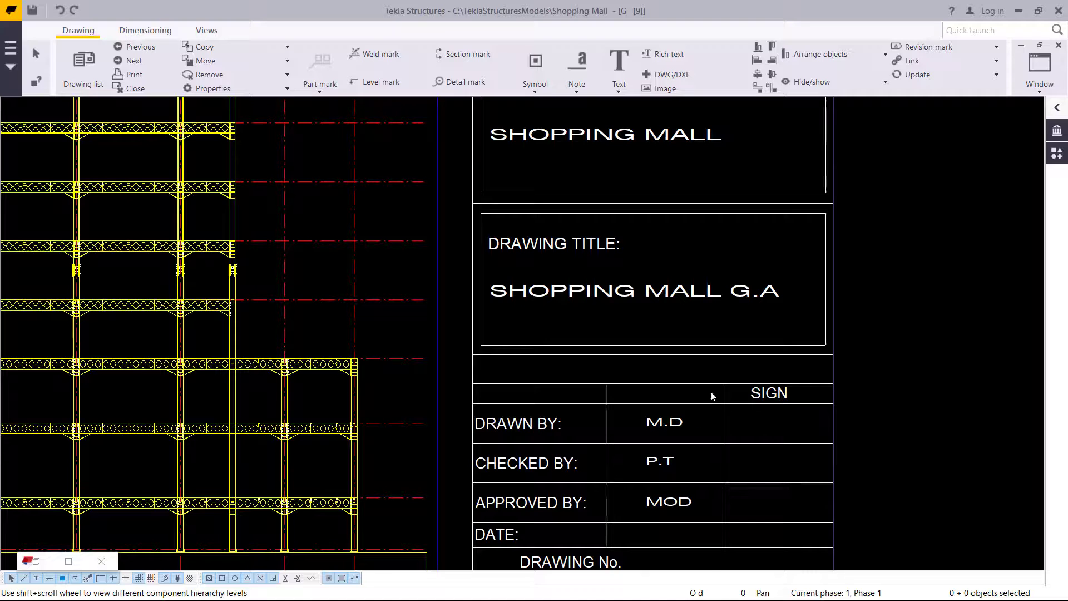
{"action": "scroll", "coordinate": [647, 433], "scroll_direction": "down", "scroll_amount": 2}
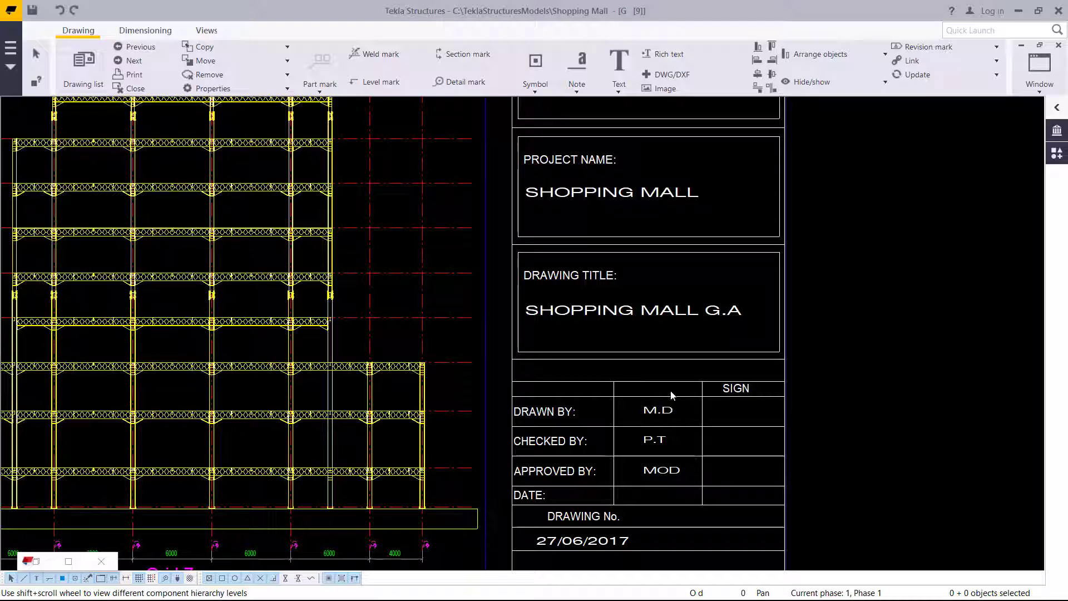
{"action": "scroll", "coordinate": [661, 424], "scroll_direction": "up", "scroll_amount": 2}
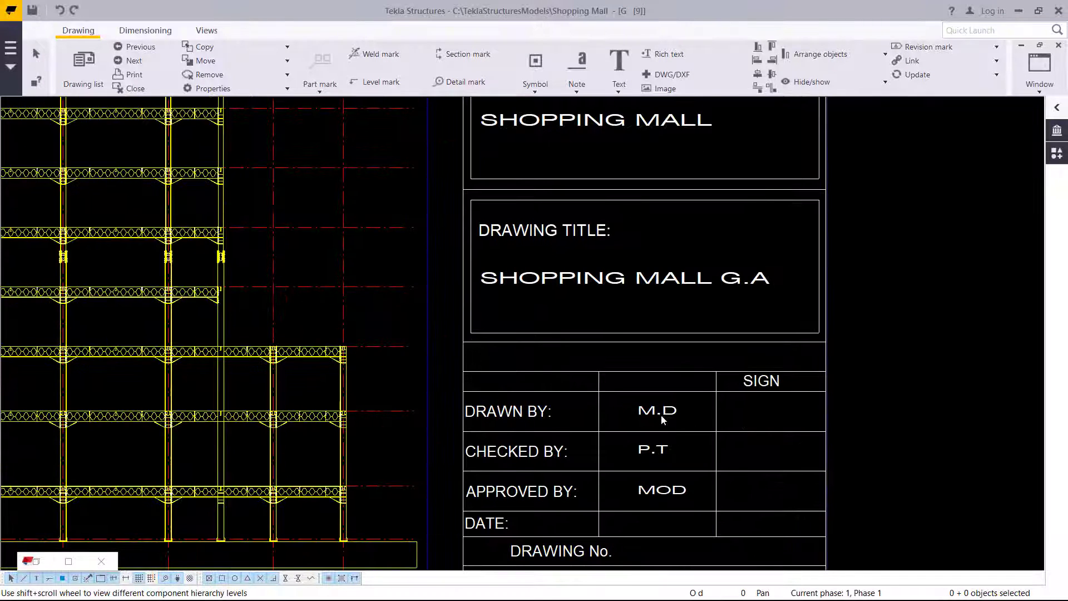
Step: Review the user fields in the elevations drawing's user-defined attributes, then close the attributes and drawing properties without changing them
{"action": "double_click", "coordinate": [661, 416]}
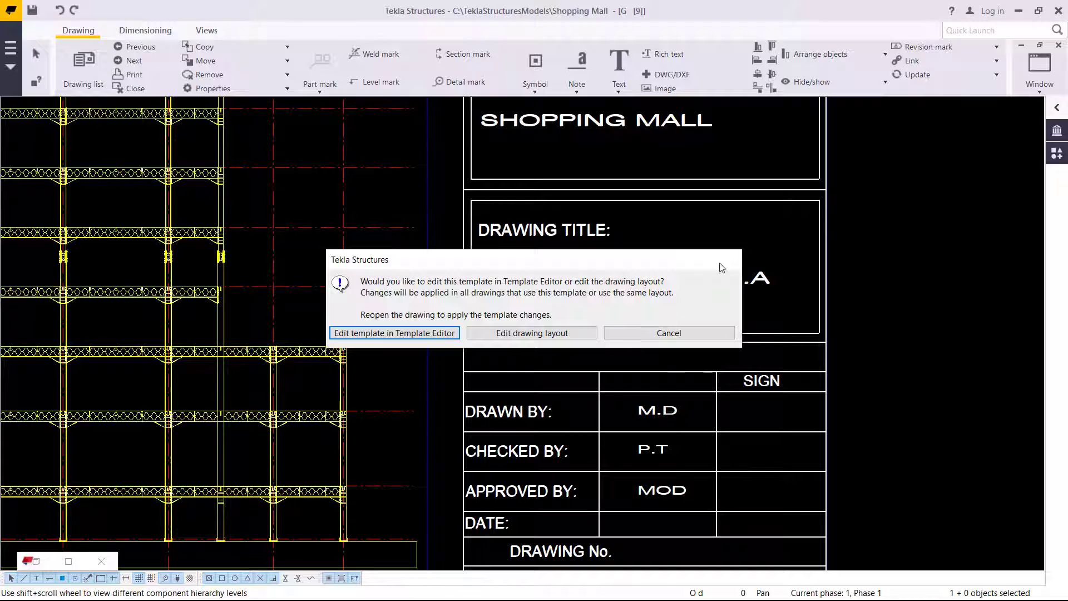
{"action": "left_click", "coordinate": [669, 332]}
{"action": "double_click", "coordinate": [903, 233]}
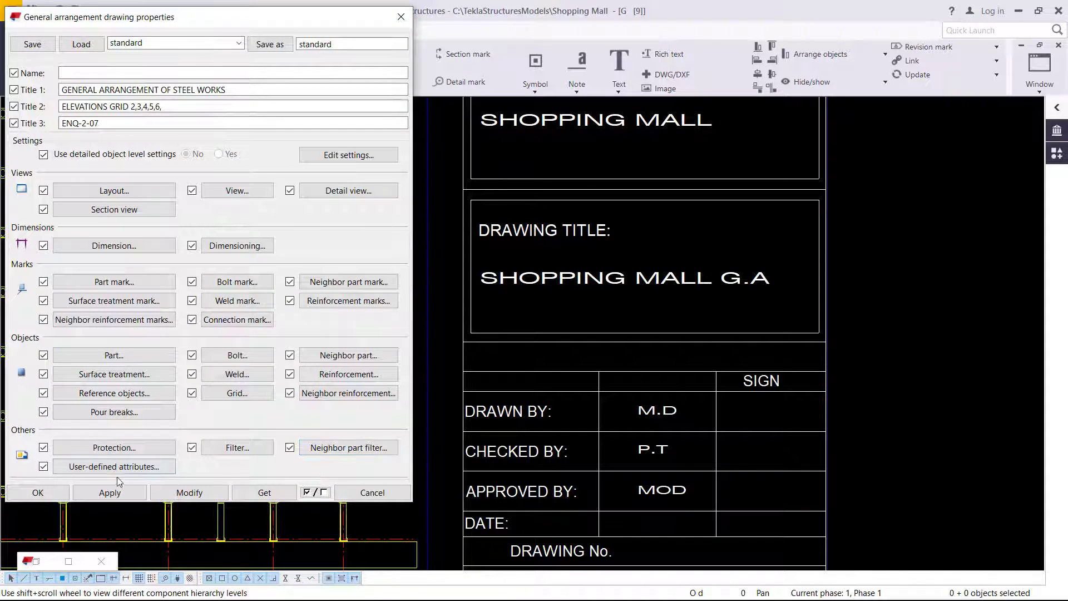
{"action": "left_click", "coordinate": [102, 470]}
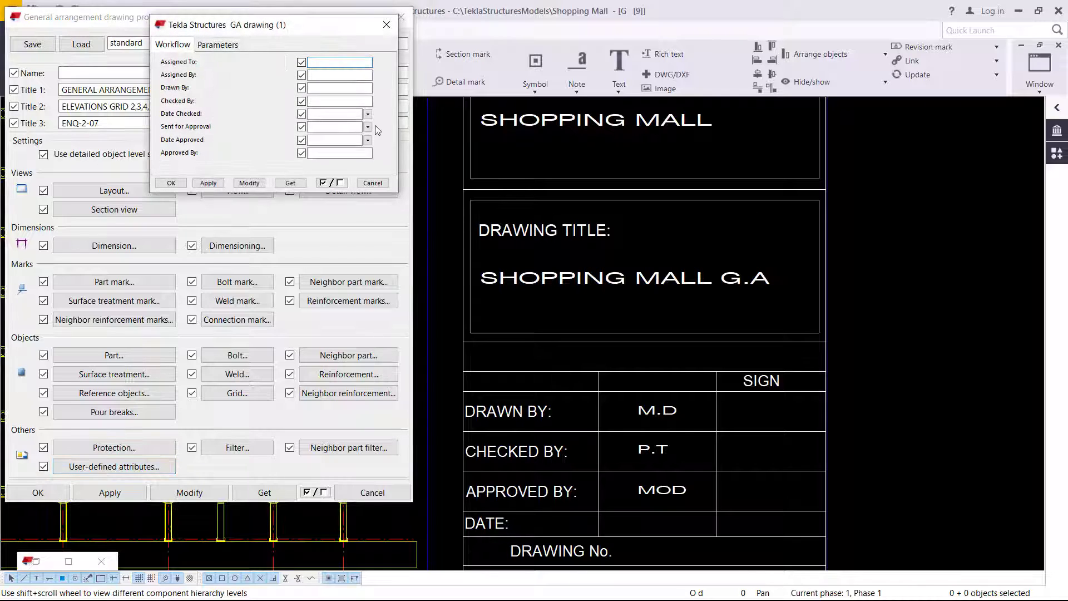
{"action": "left_click", "coordinate": [219, 45]}
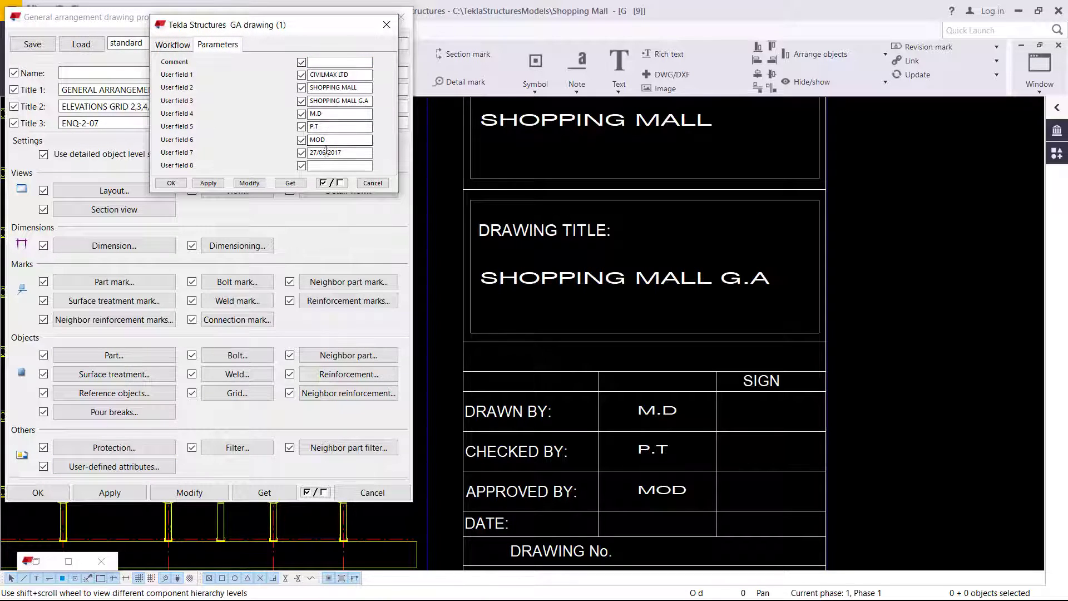
{"action": "left_click", "coordinate": [336, 76]}
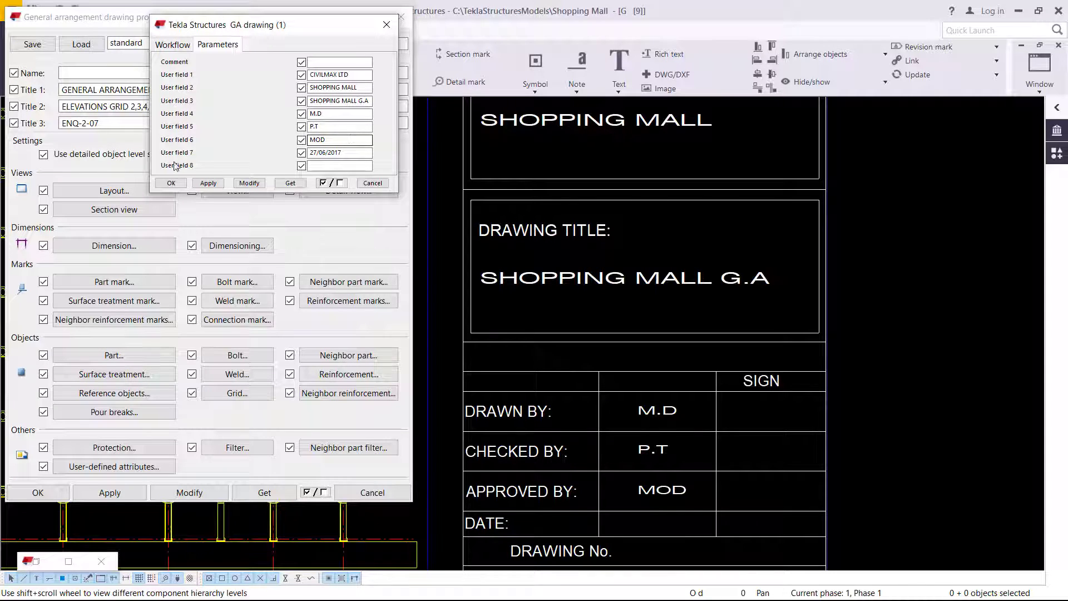
{"action": "left_click", "coordinate": [387, 24]}
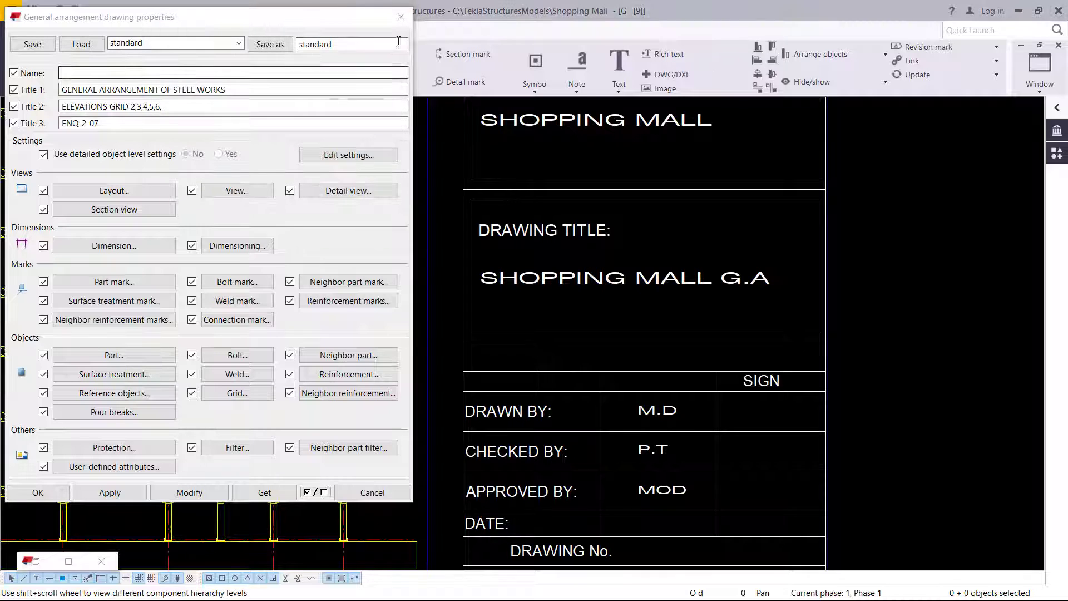
{"action": "left_click", "coordinate": [401, 17]}
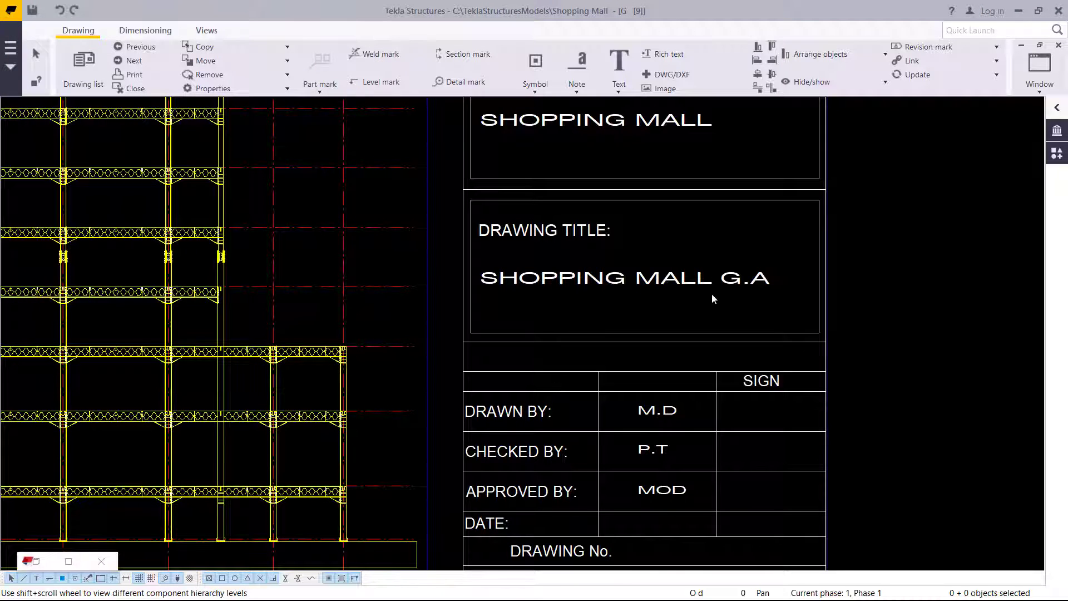
Step: Check the whole title block against the elevations sheet, from the sign-off table and copyright note to the logo and company details
{"action": "scroll", "coordinate": [570, 334], "scroll_direction": "down", "scroll_amount": 5}
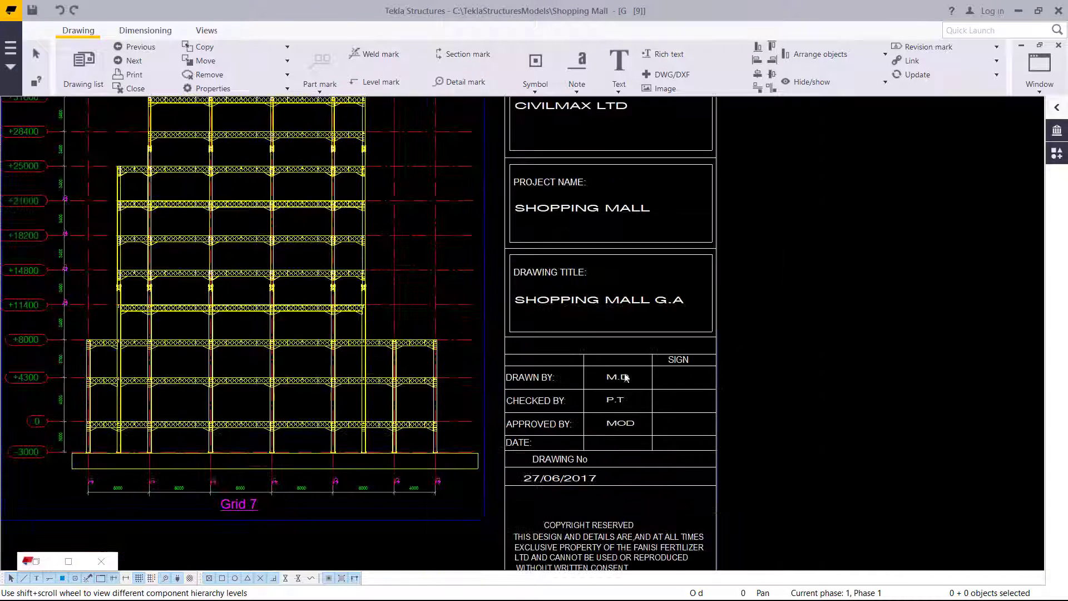
{"action": "scroll", "coordinate": [574, 503], "scroll_direction": "up", "scroll_amount": 3}
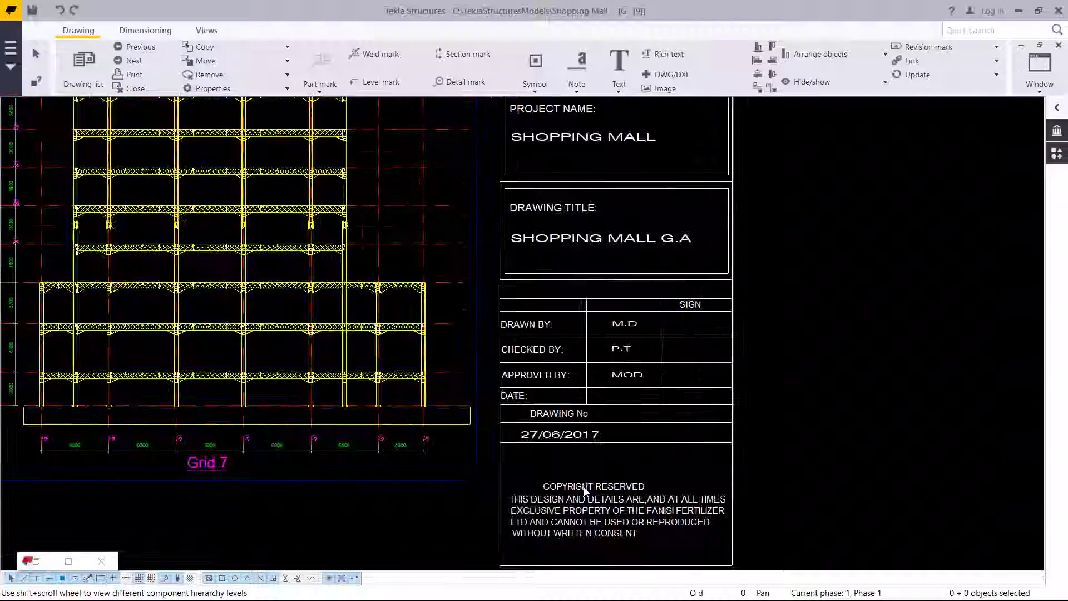
{"action": "scroll", "coordinate": [601, 512], "scroll_direction": "down", "scroll_amount": 2}
{"action": "scroll", "coordinate": [617, 519], "scroll_direction": "down", "scroll_amount": 3}
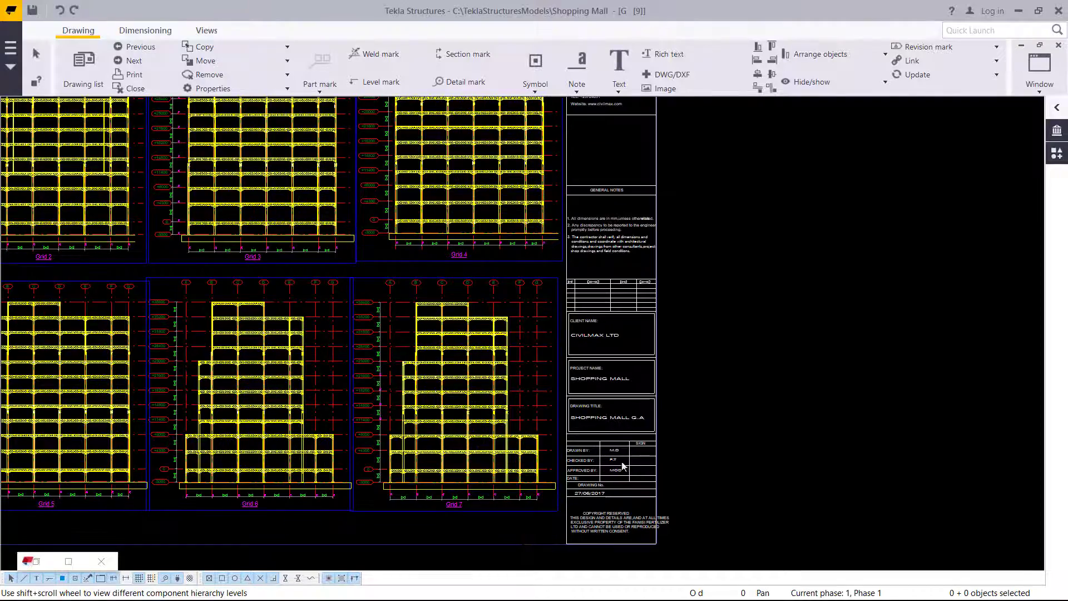
{"action": "scroll", "coordinate": [620, 498], "scroll_direction": "up", "scroll_amount": 5}
{"action": "scroll", "coordinate": [620, 509], "scroll_direction": "down", "scroll_amount": 3}
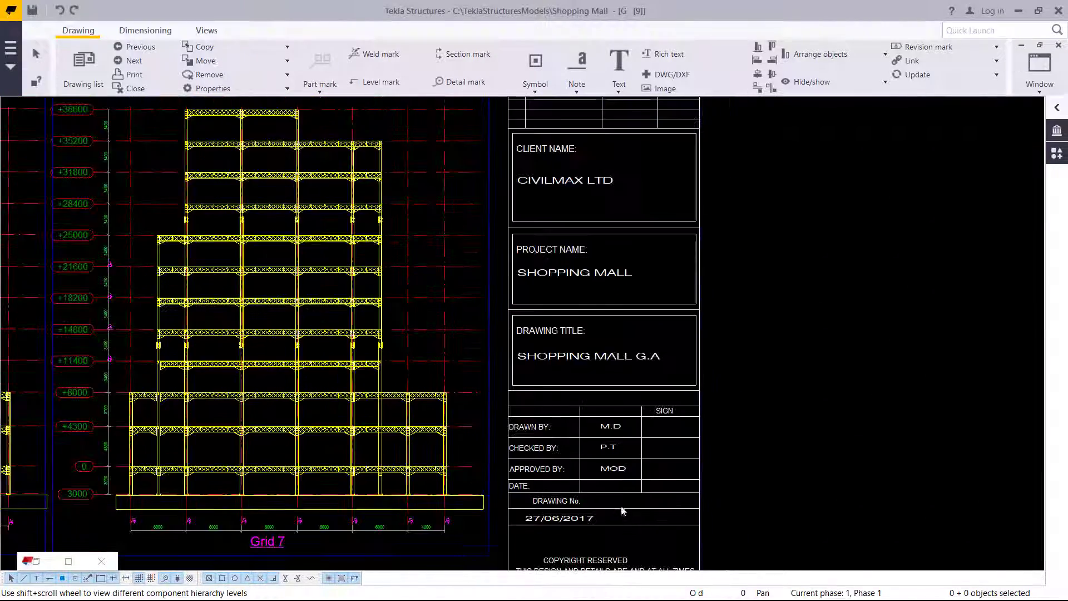
{"action": "scroll", "coordinate": [623, 178], "scroll_direction": "down", "scroll_amount": 3}
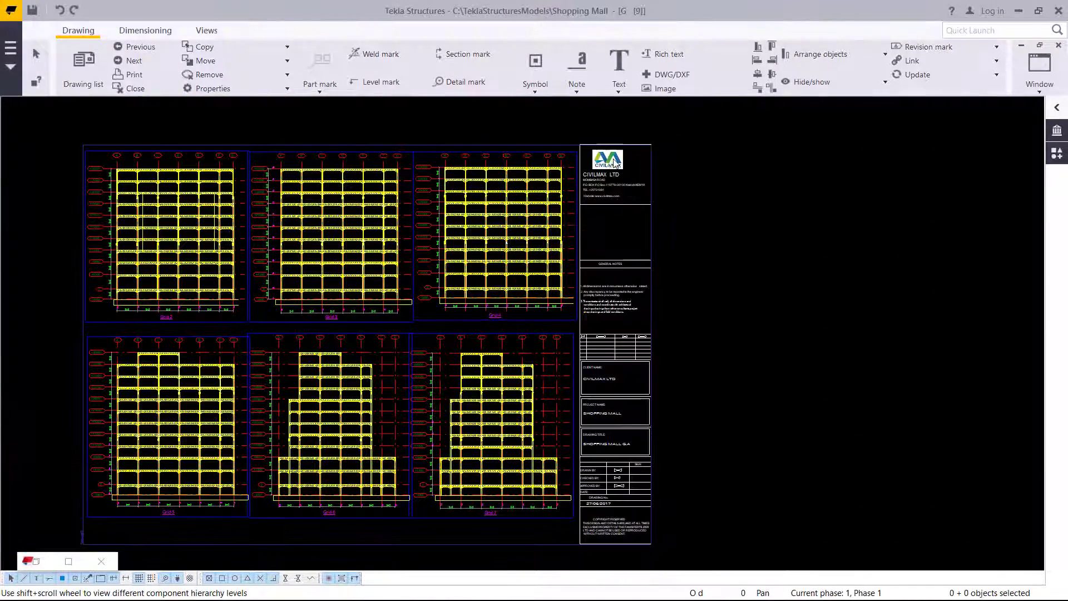
{"action": "scroll", "coordinate": [615, 165], "scroll_direction": "up", "scroll_amount": 5}
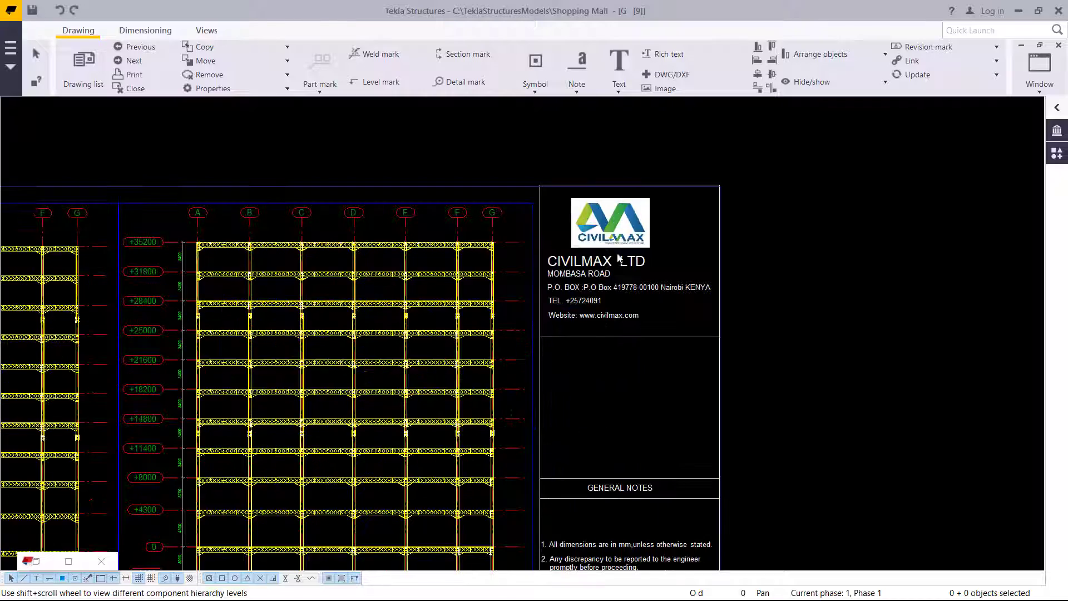